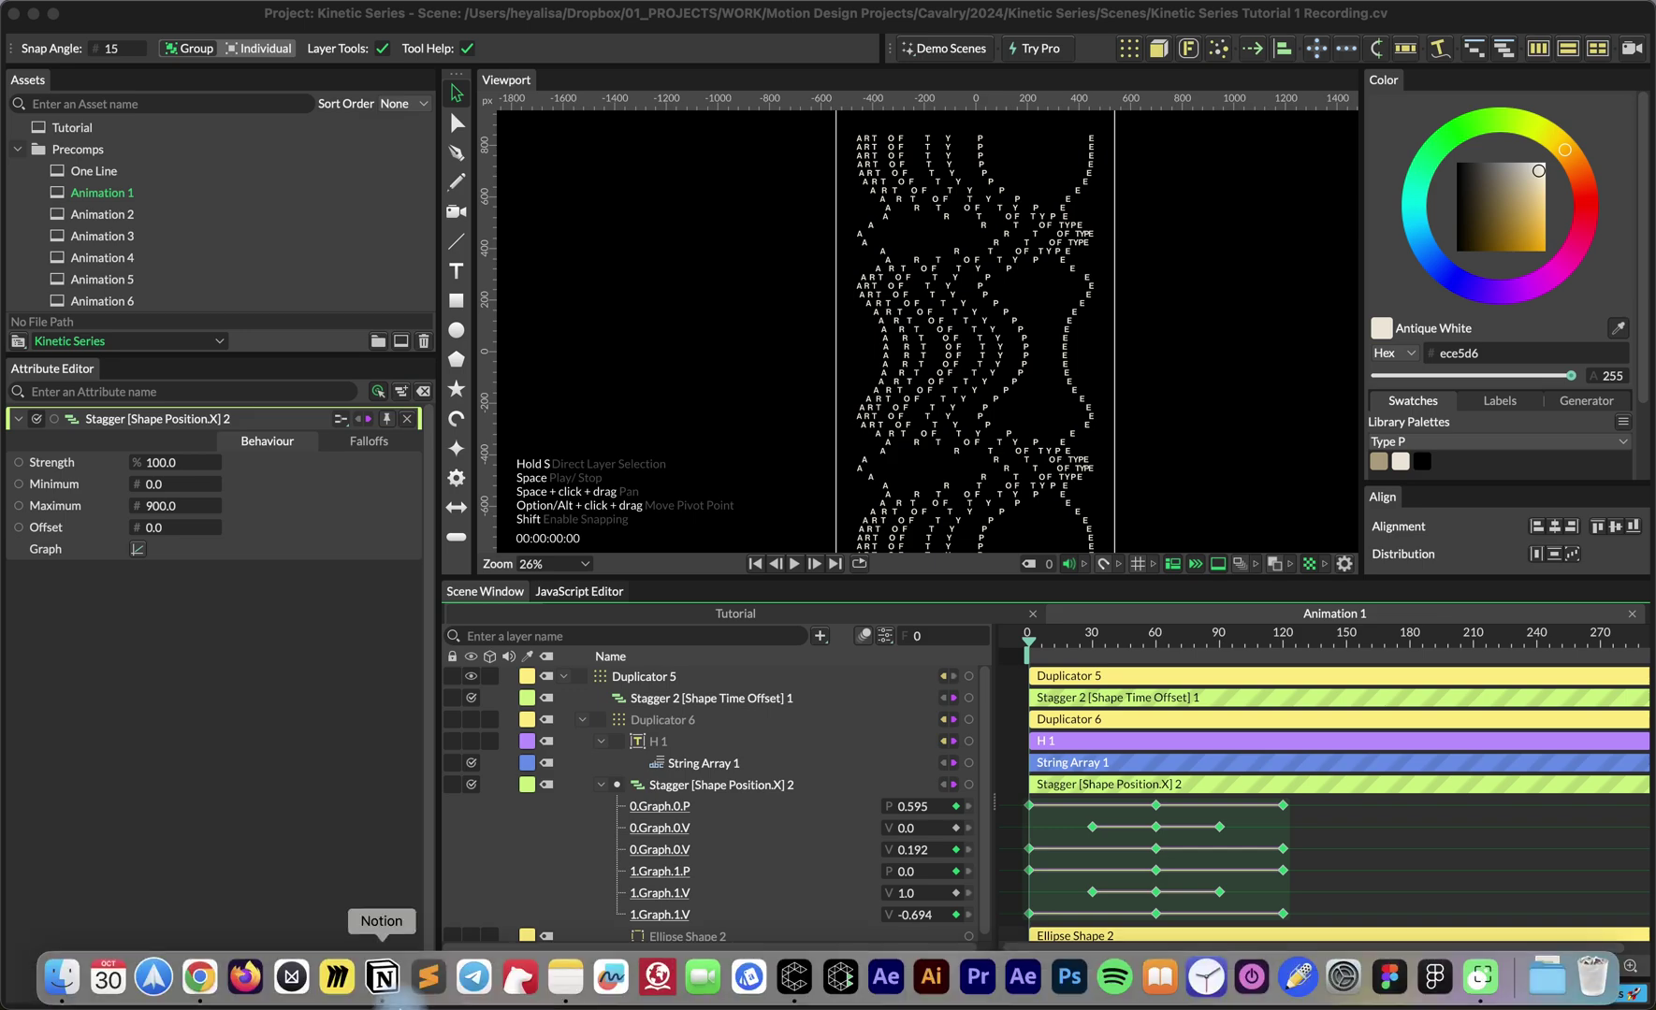
# Switch to Finder and preview the videos Animation 1.mp4 through Animation 6.mp4 in the KT 1 folder, and return to Cavalry.
pyautogui.click(42, 982)
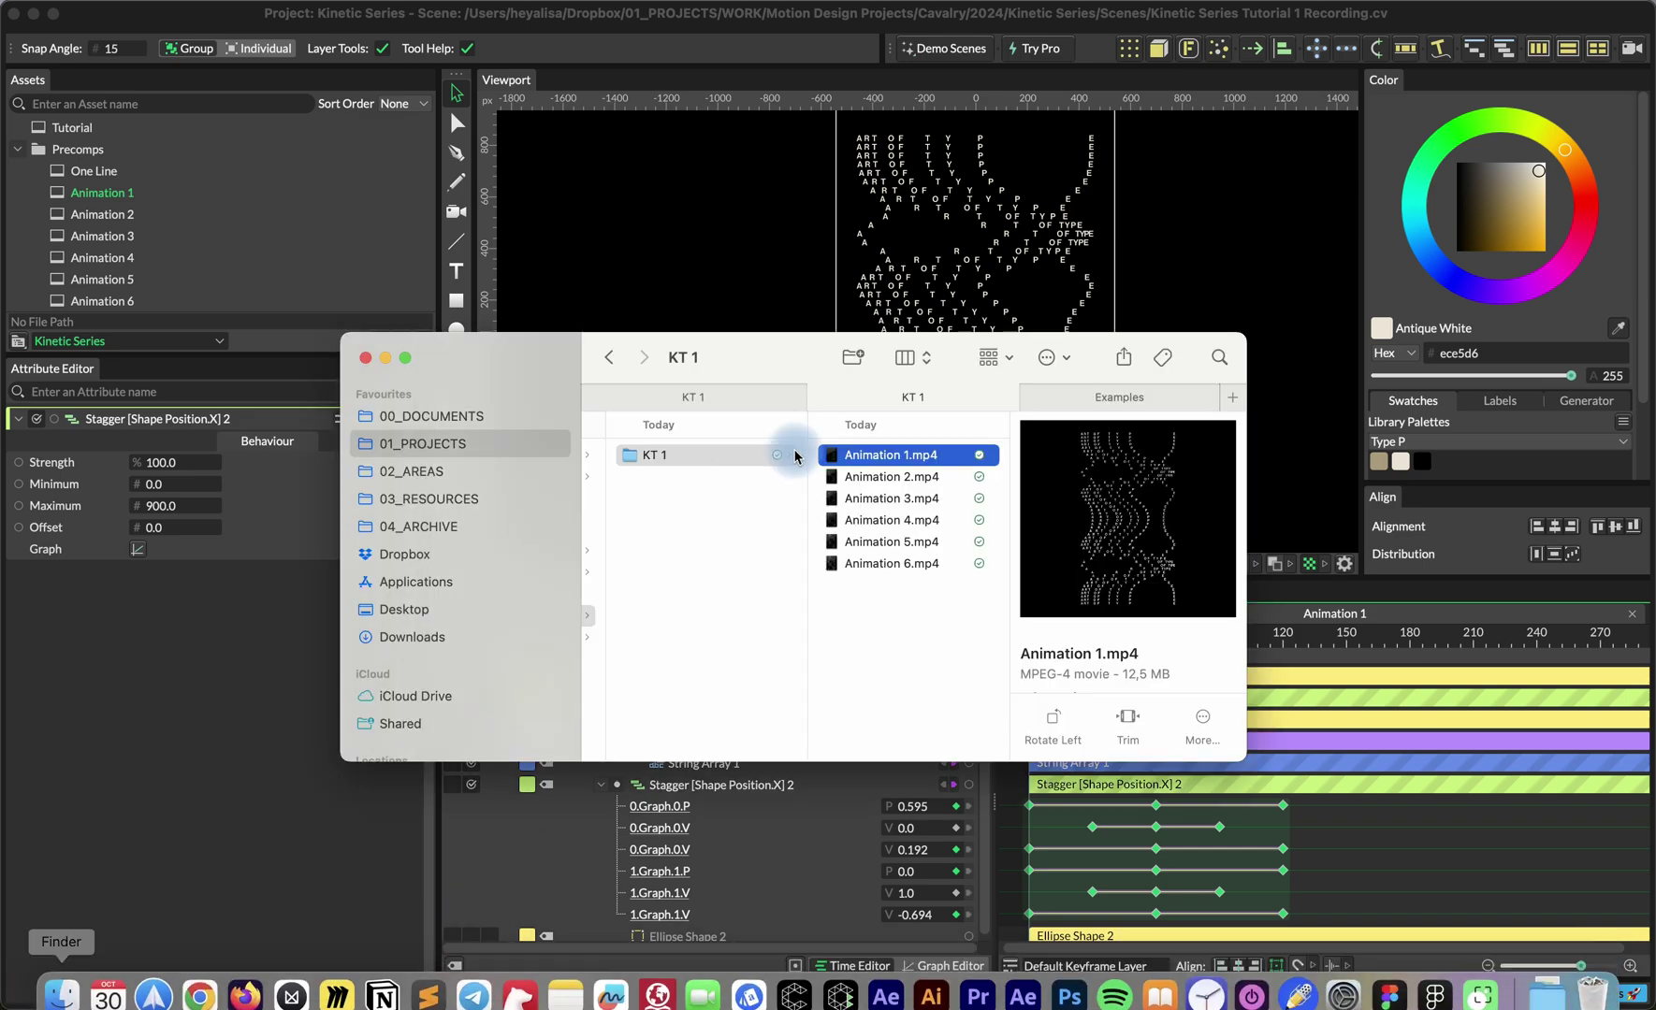
pyautogui.press('space')
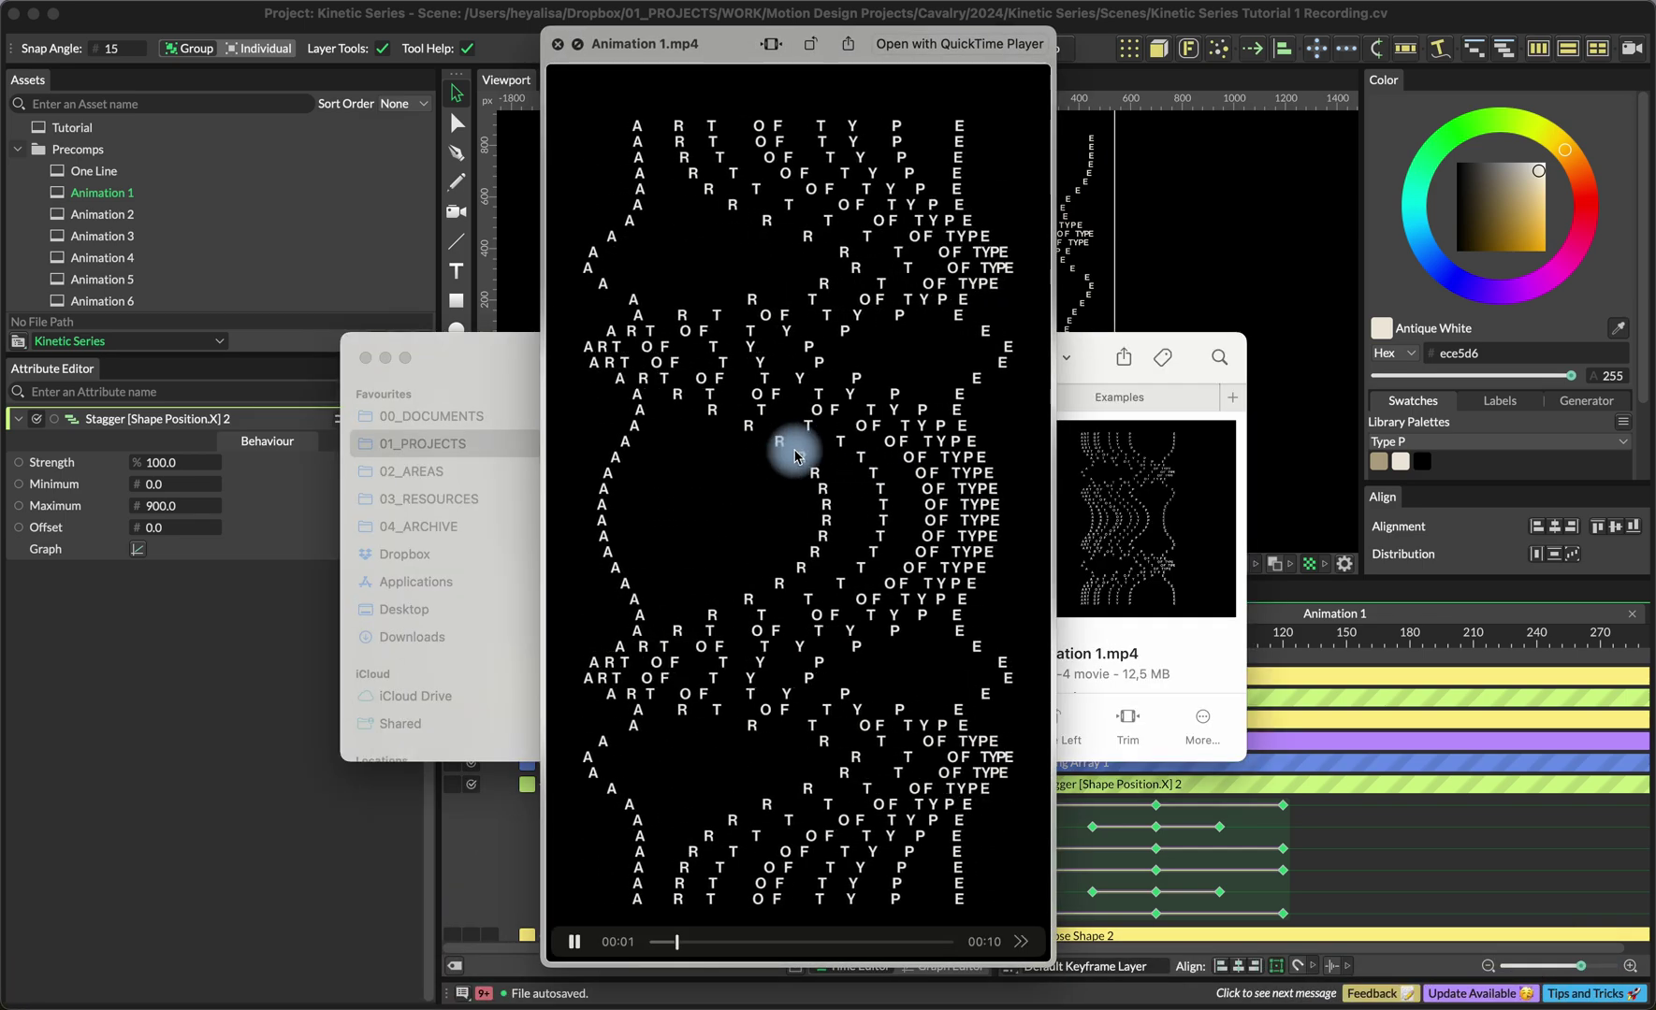
pyautogui.press('Down')
pyautogui.press('Down')
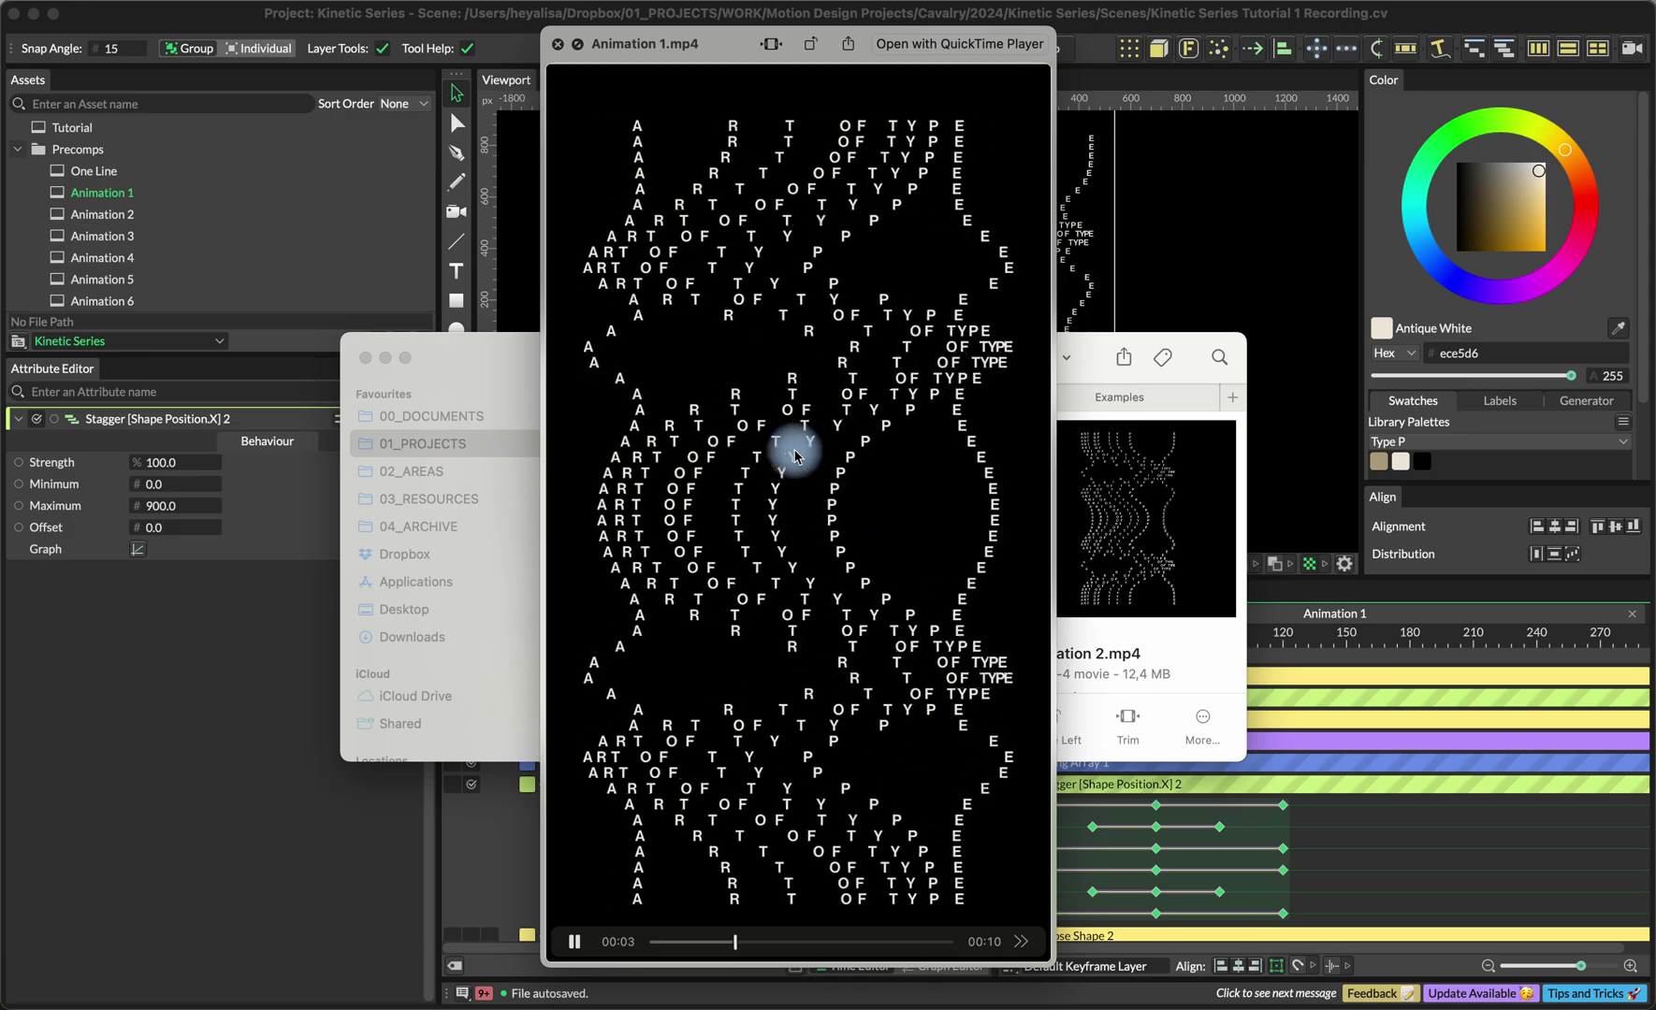
pyautogui.press('Down')
pyautogui.press('Down')
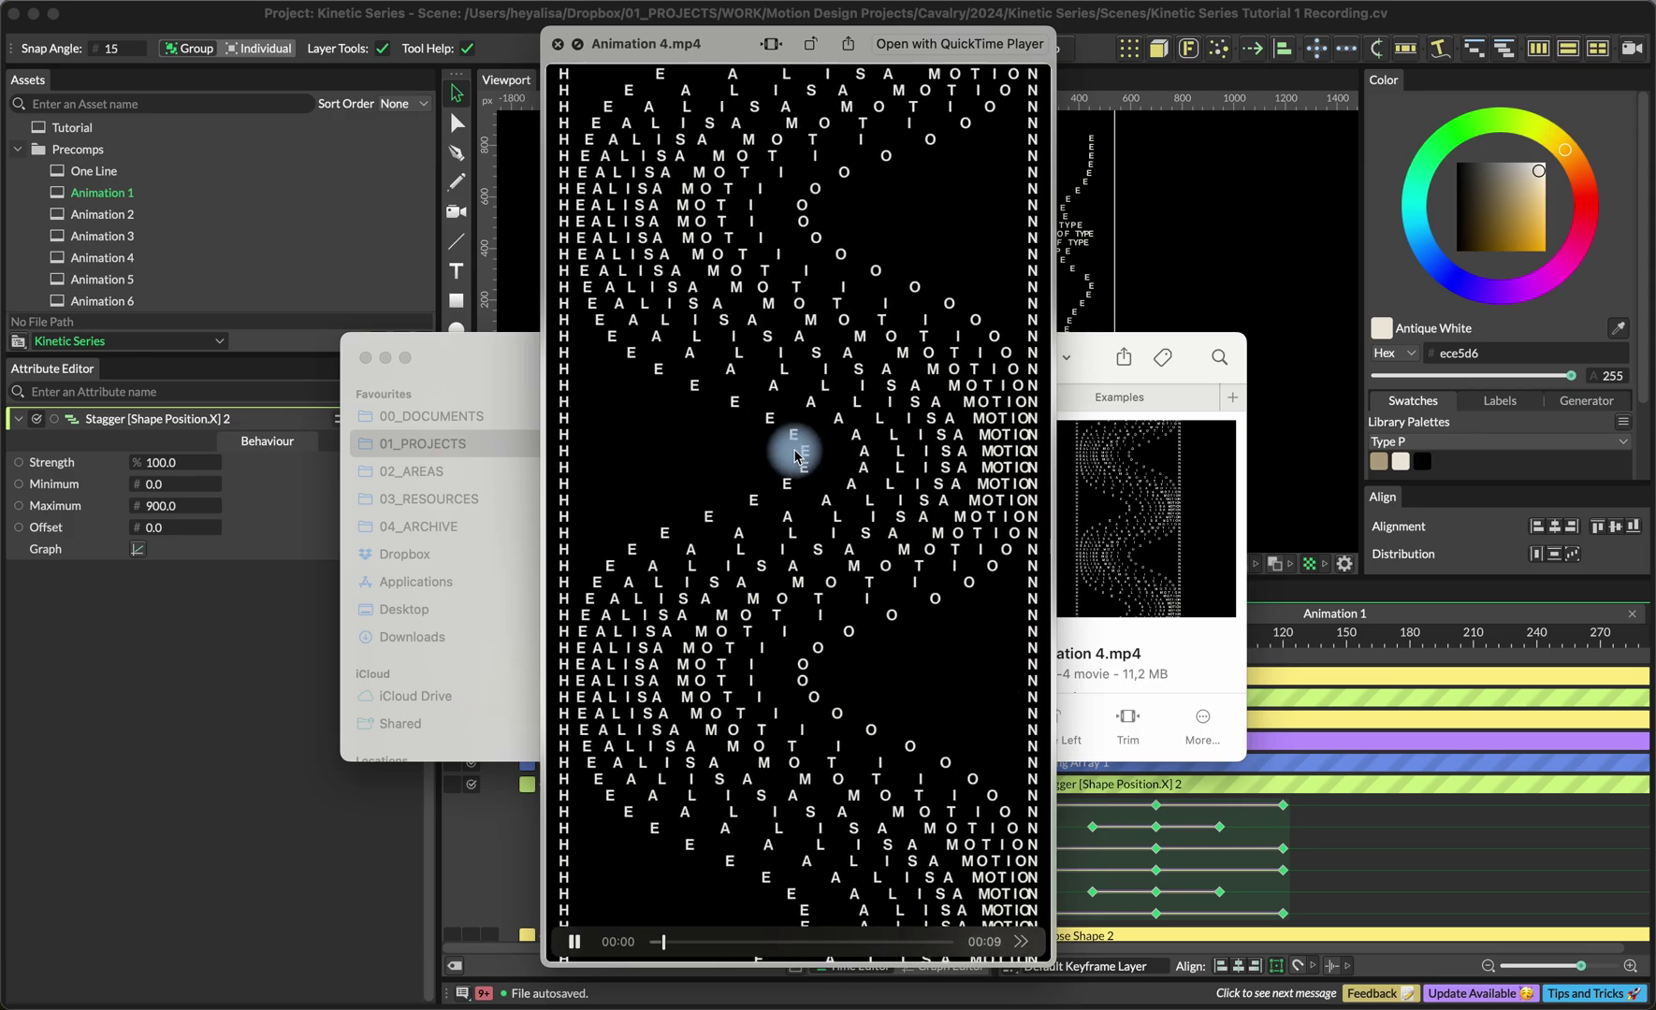
pyautogui.press('Down')
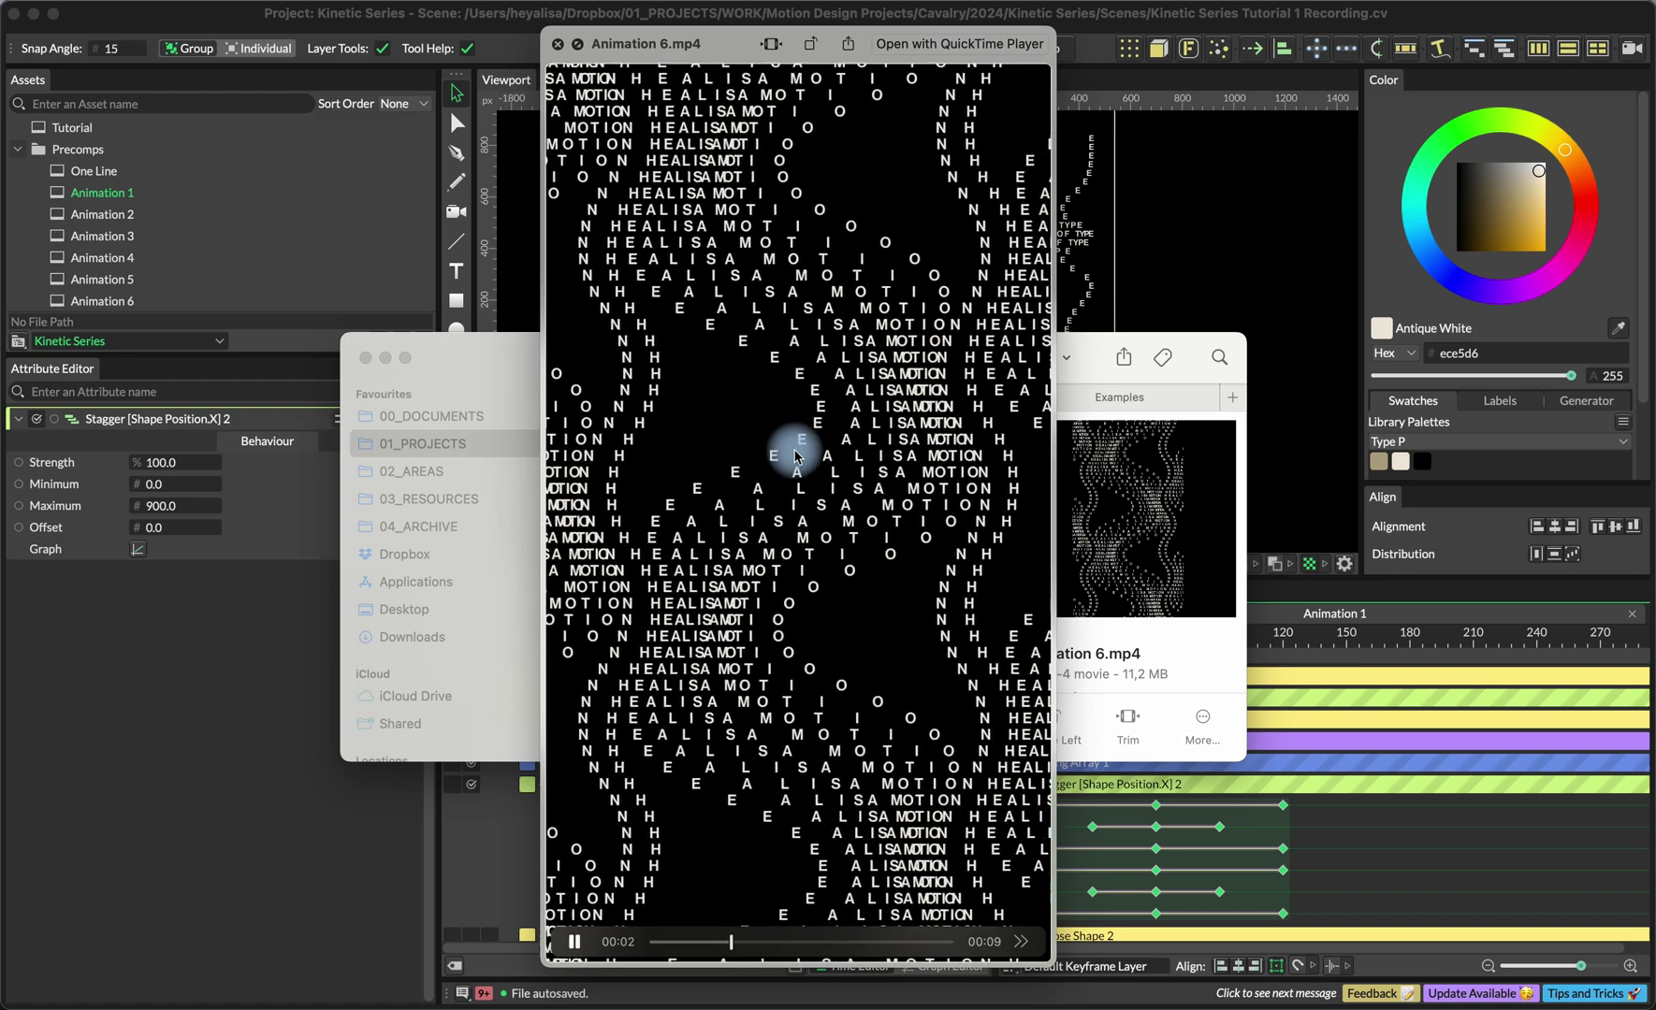
pyautogui.press('space')
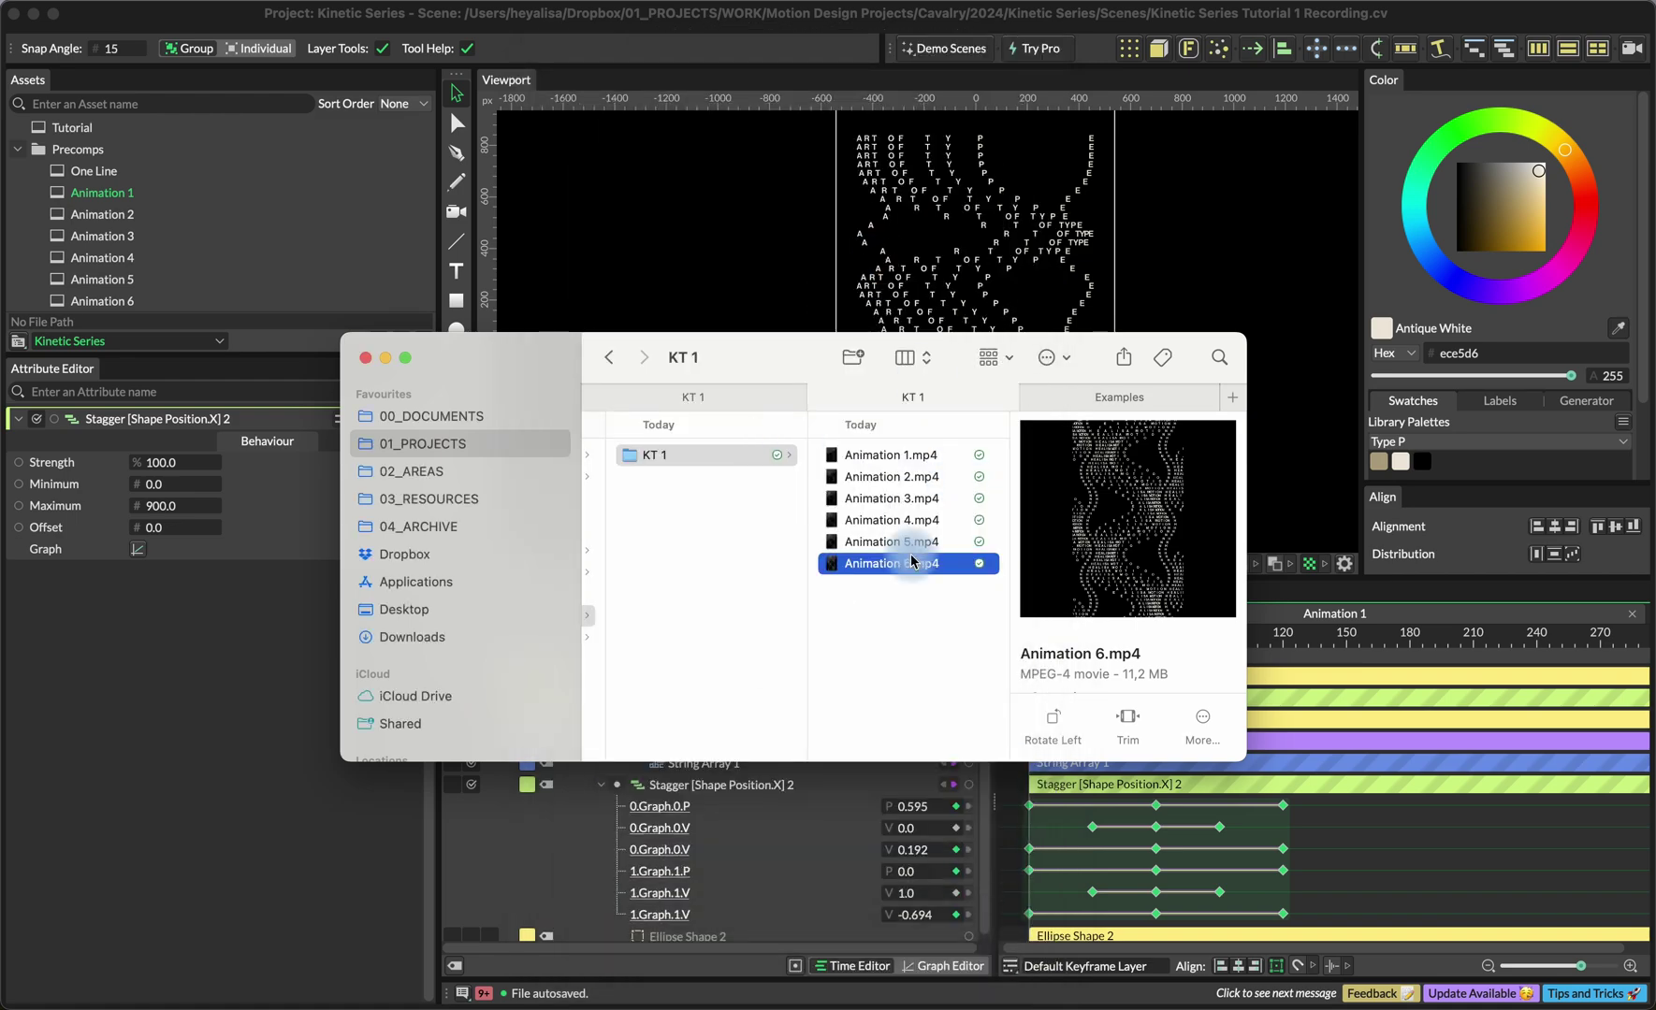
pyautogui.press('super+a')
pyautogui.click(167, 214)
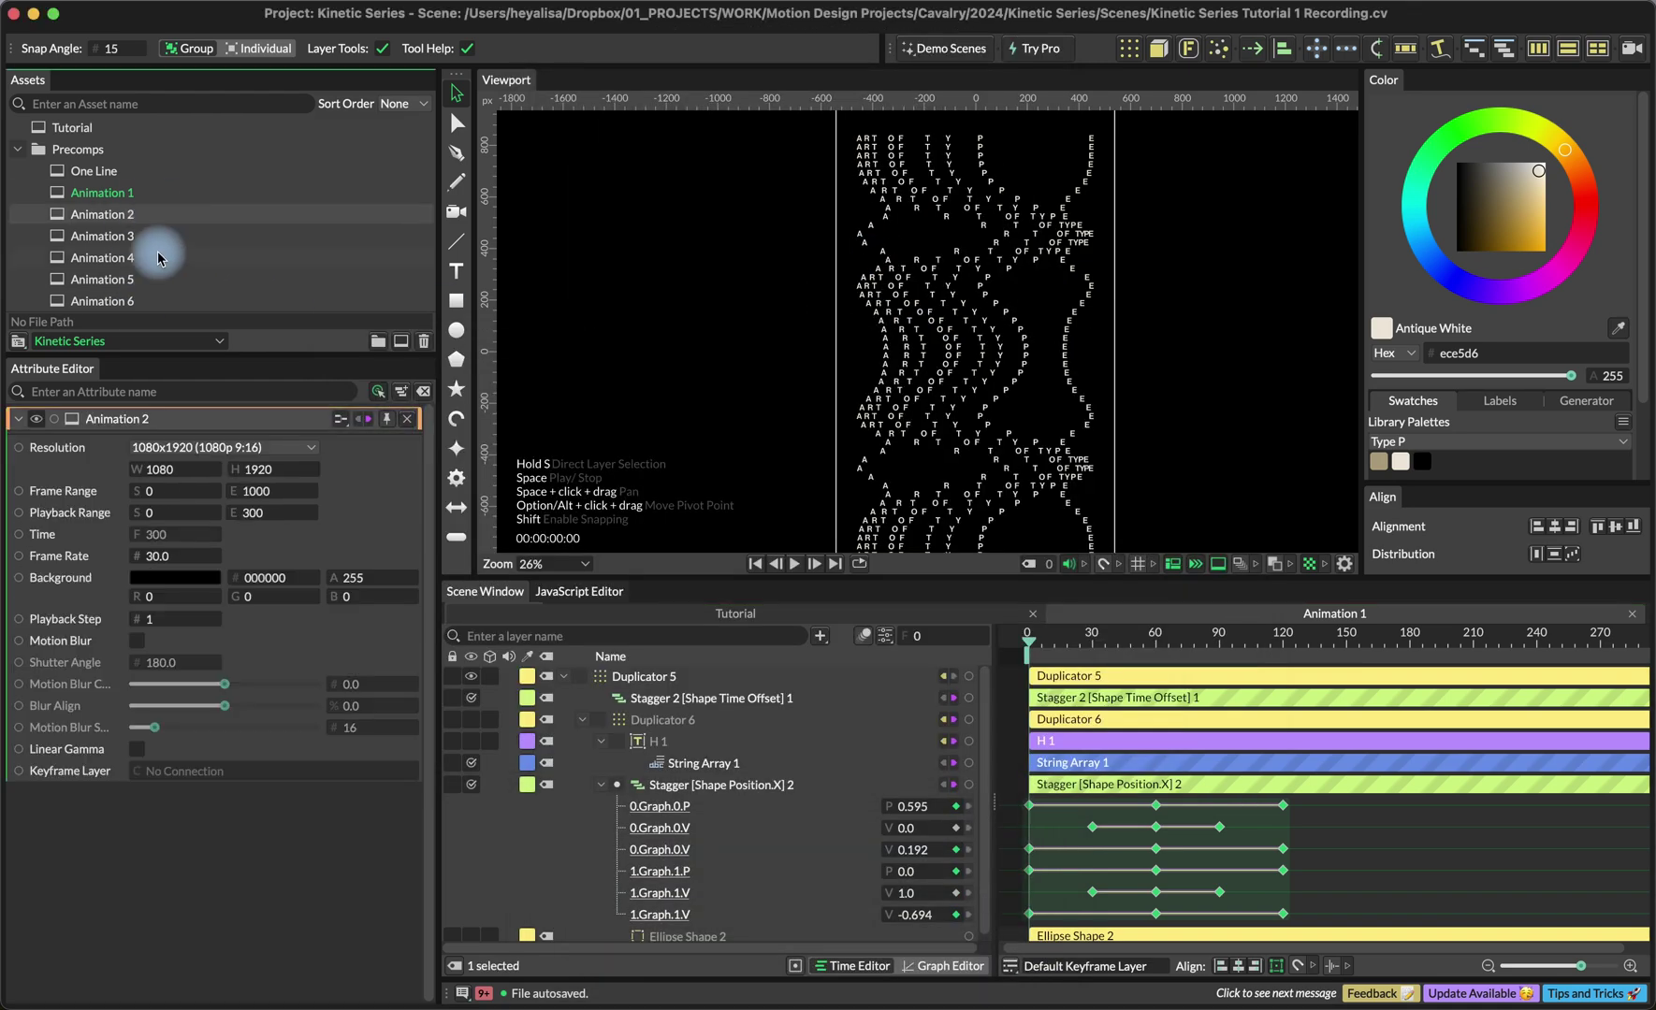
# Switch to Notion to view the Cavalry Guide page, and to Chrome to look over its Gumroad product page.
pyautogui.click(373, 993)
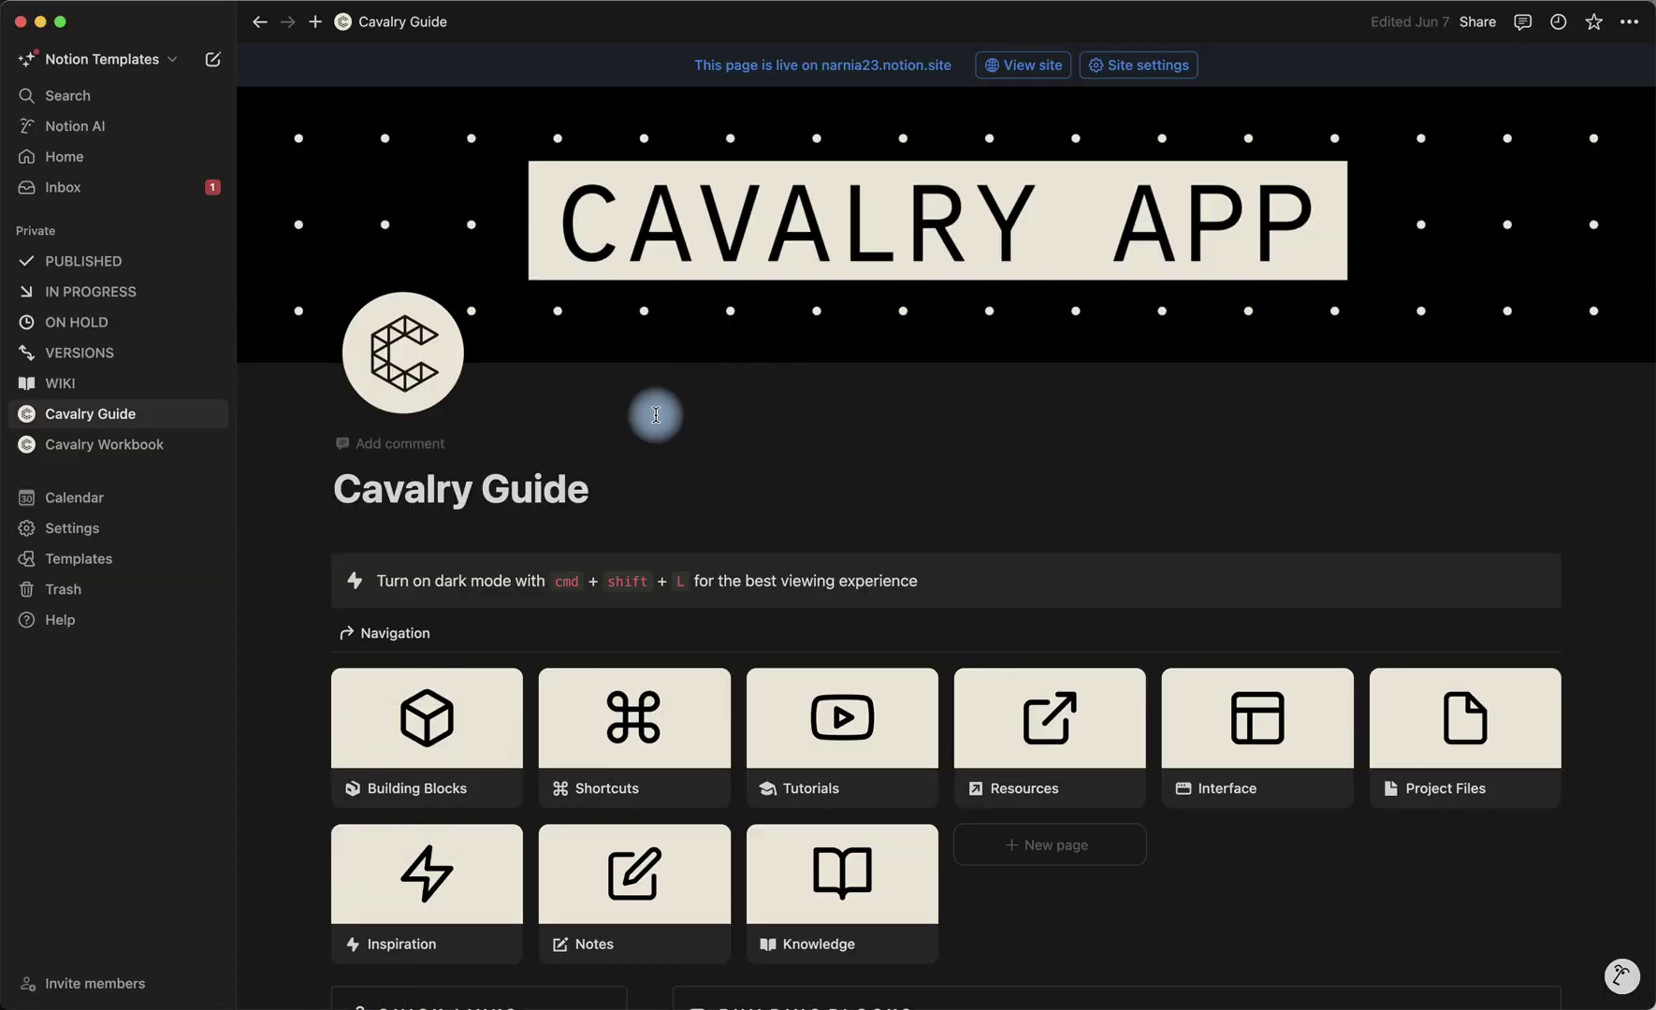
pyautogui.click(199, 990)
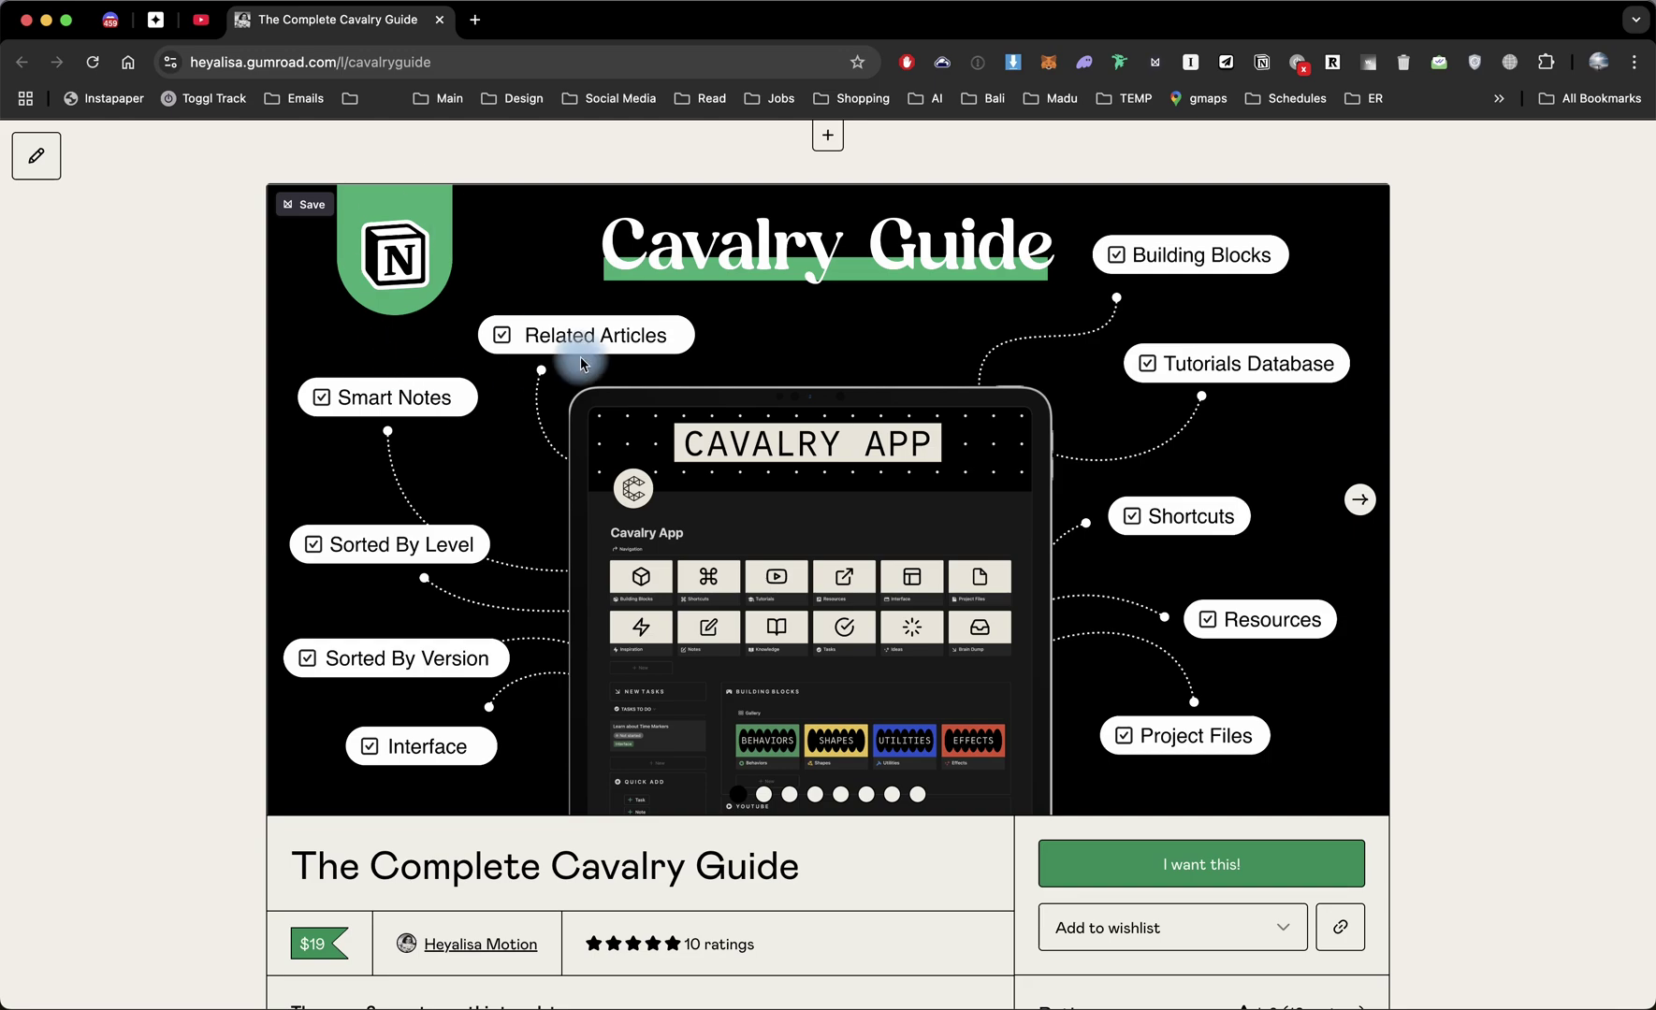
pyautogui.scroll(-3, 59, 808)
pyautogui.scroll(3, 59, 808)
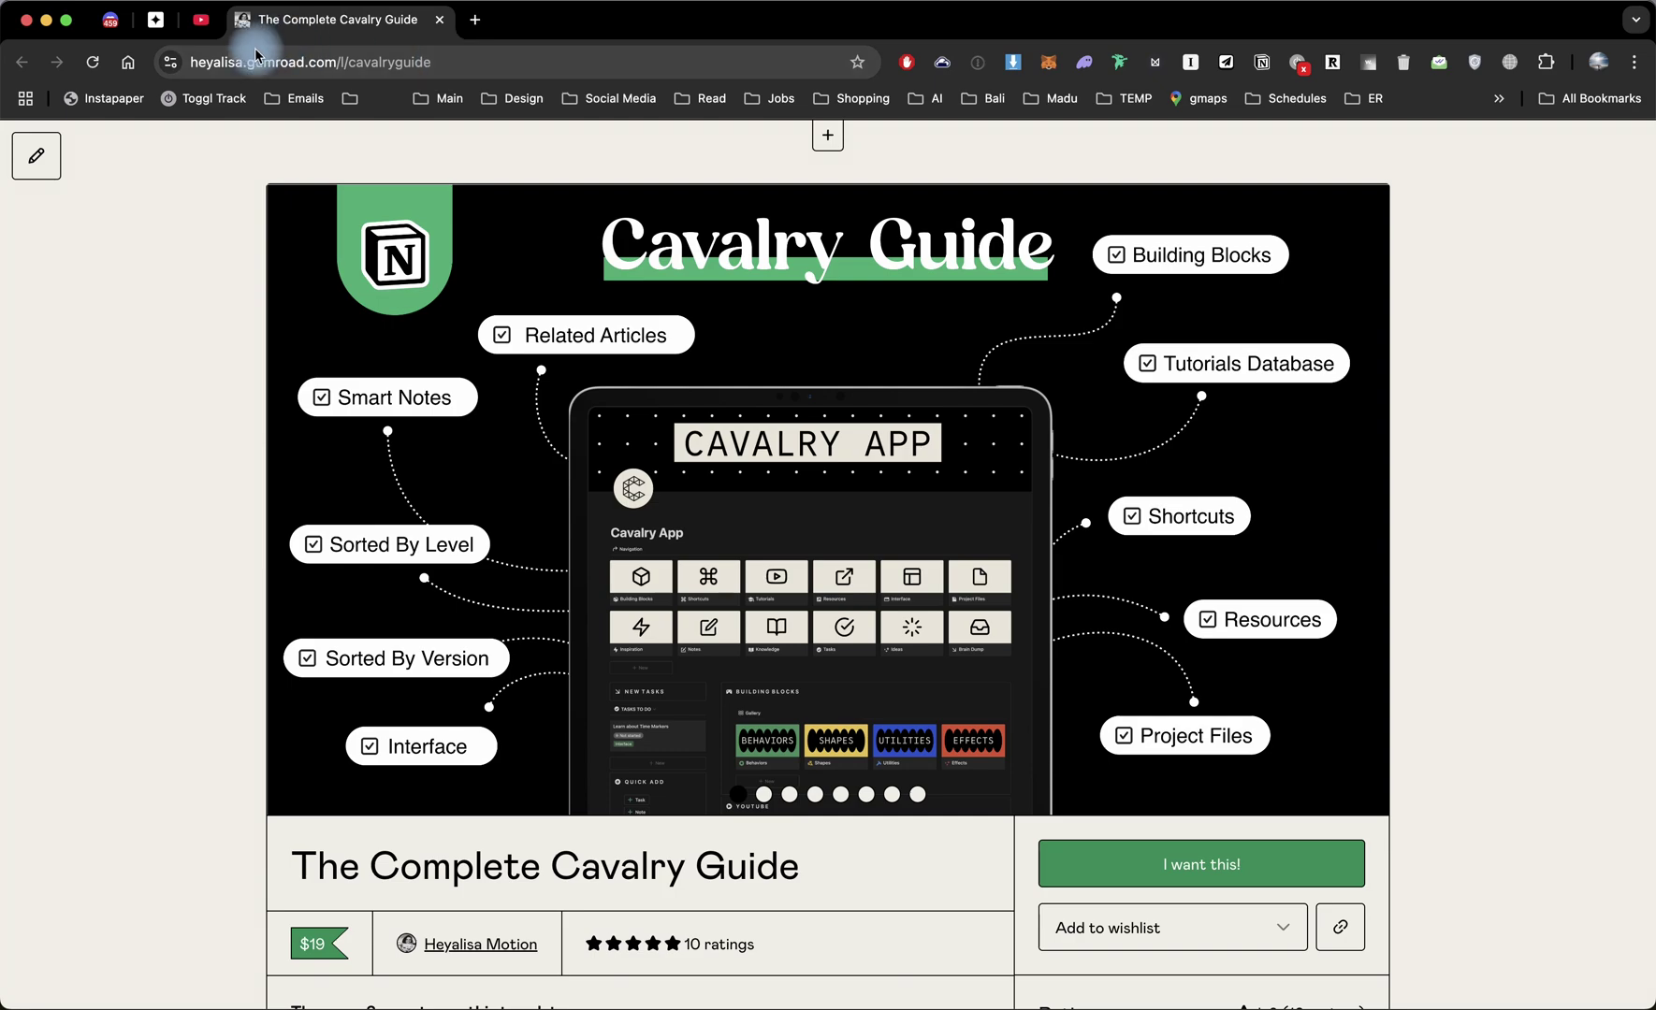
# Switch to Cavalry, open the Tutorial composition and add a text shape containing the letter H.
pyautogui.moveTo(632, 1002)
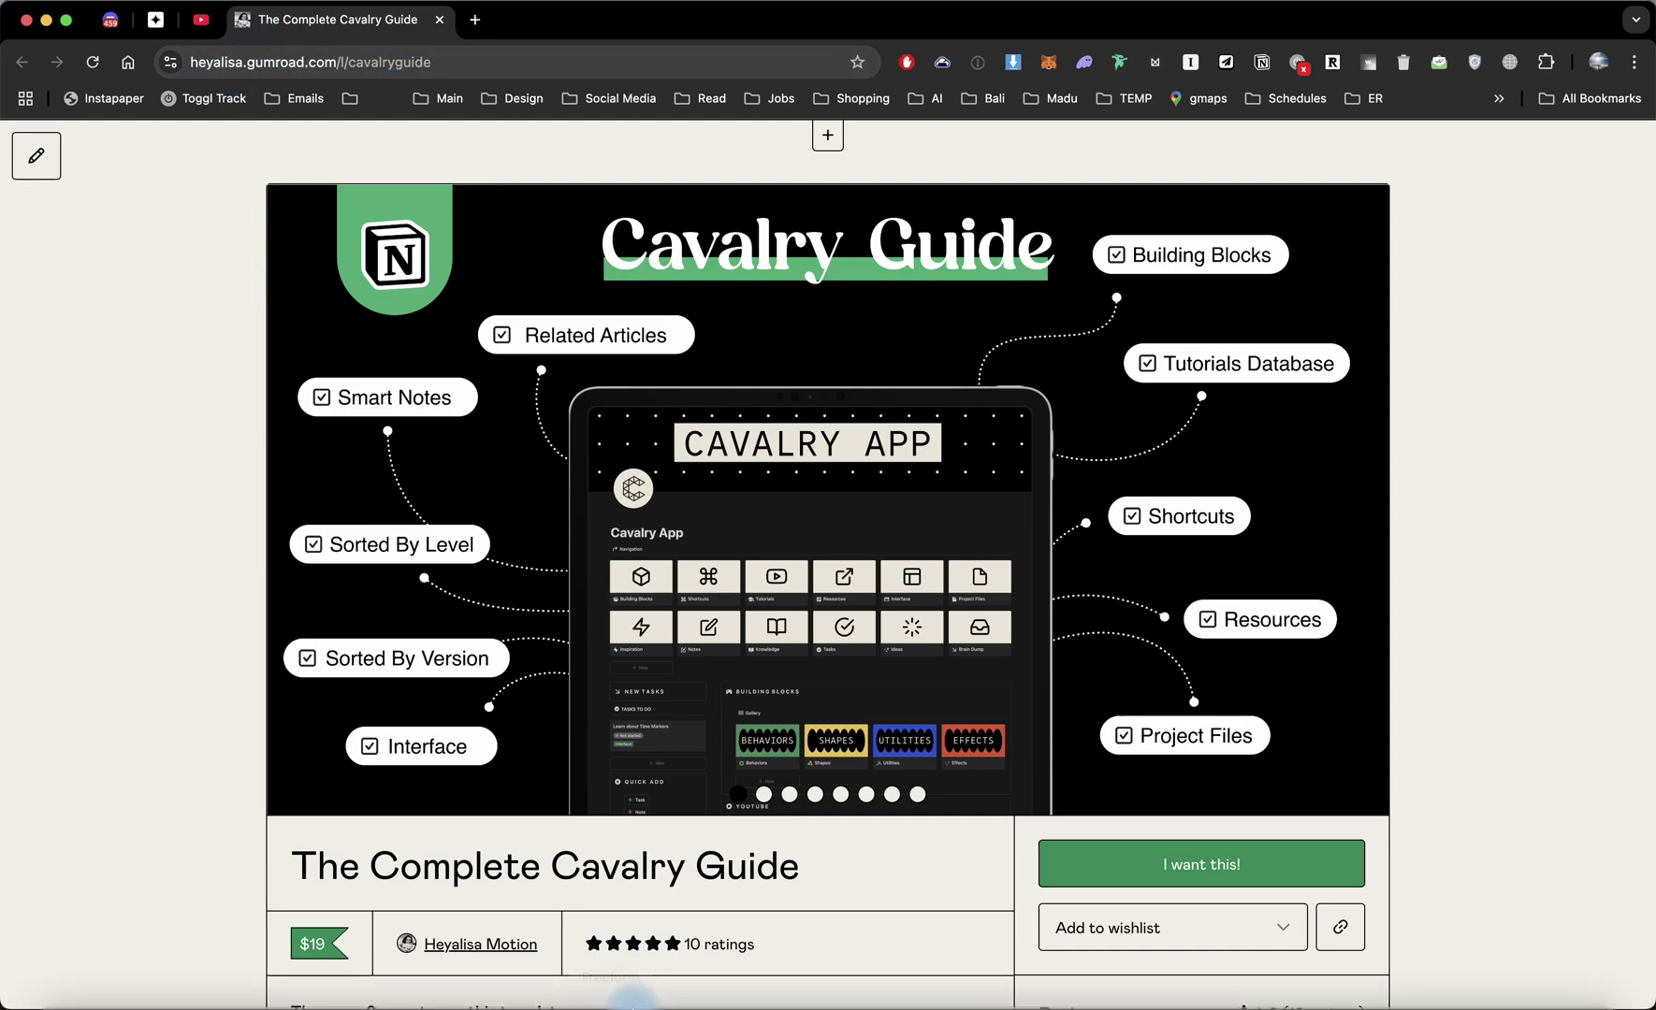
pyautogui.click(790, 990)
pyautogui.click(792, 978)
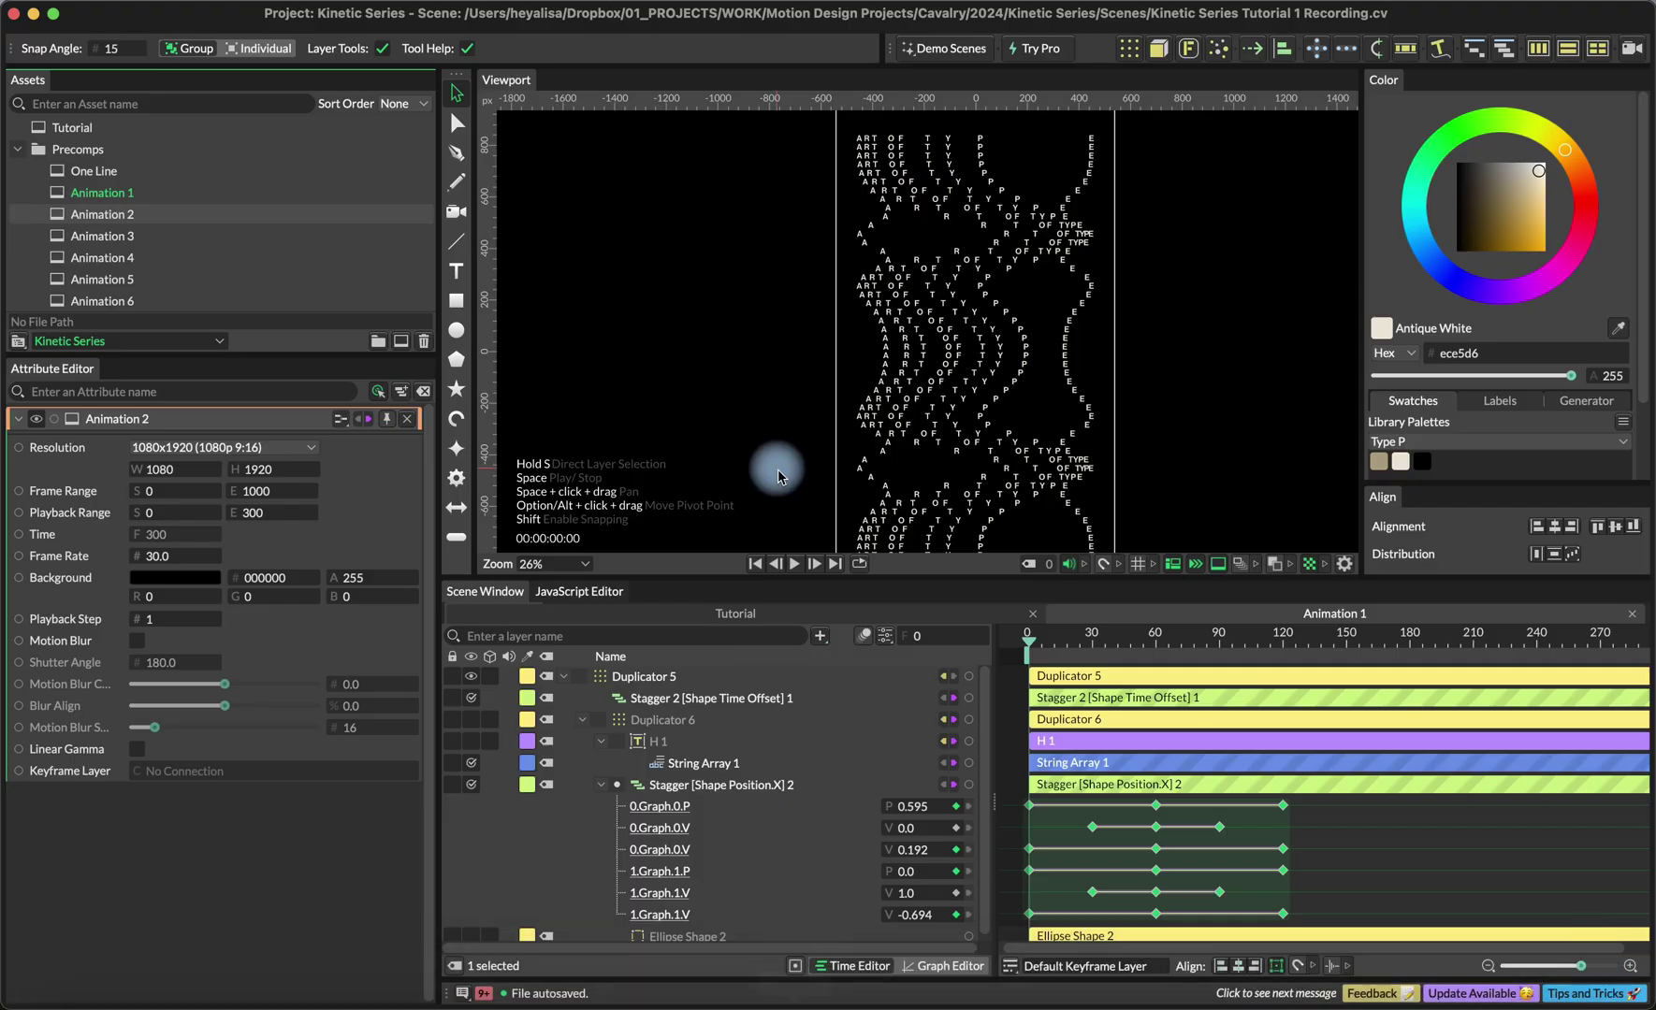
pyautogui.doubleClick(82, 128)
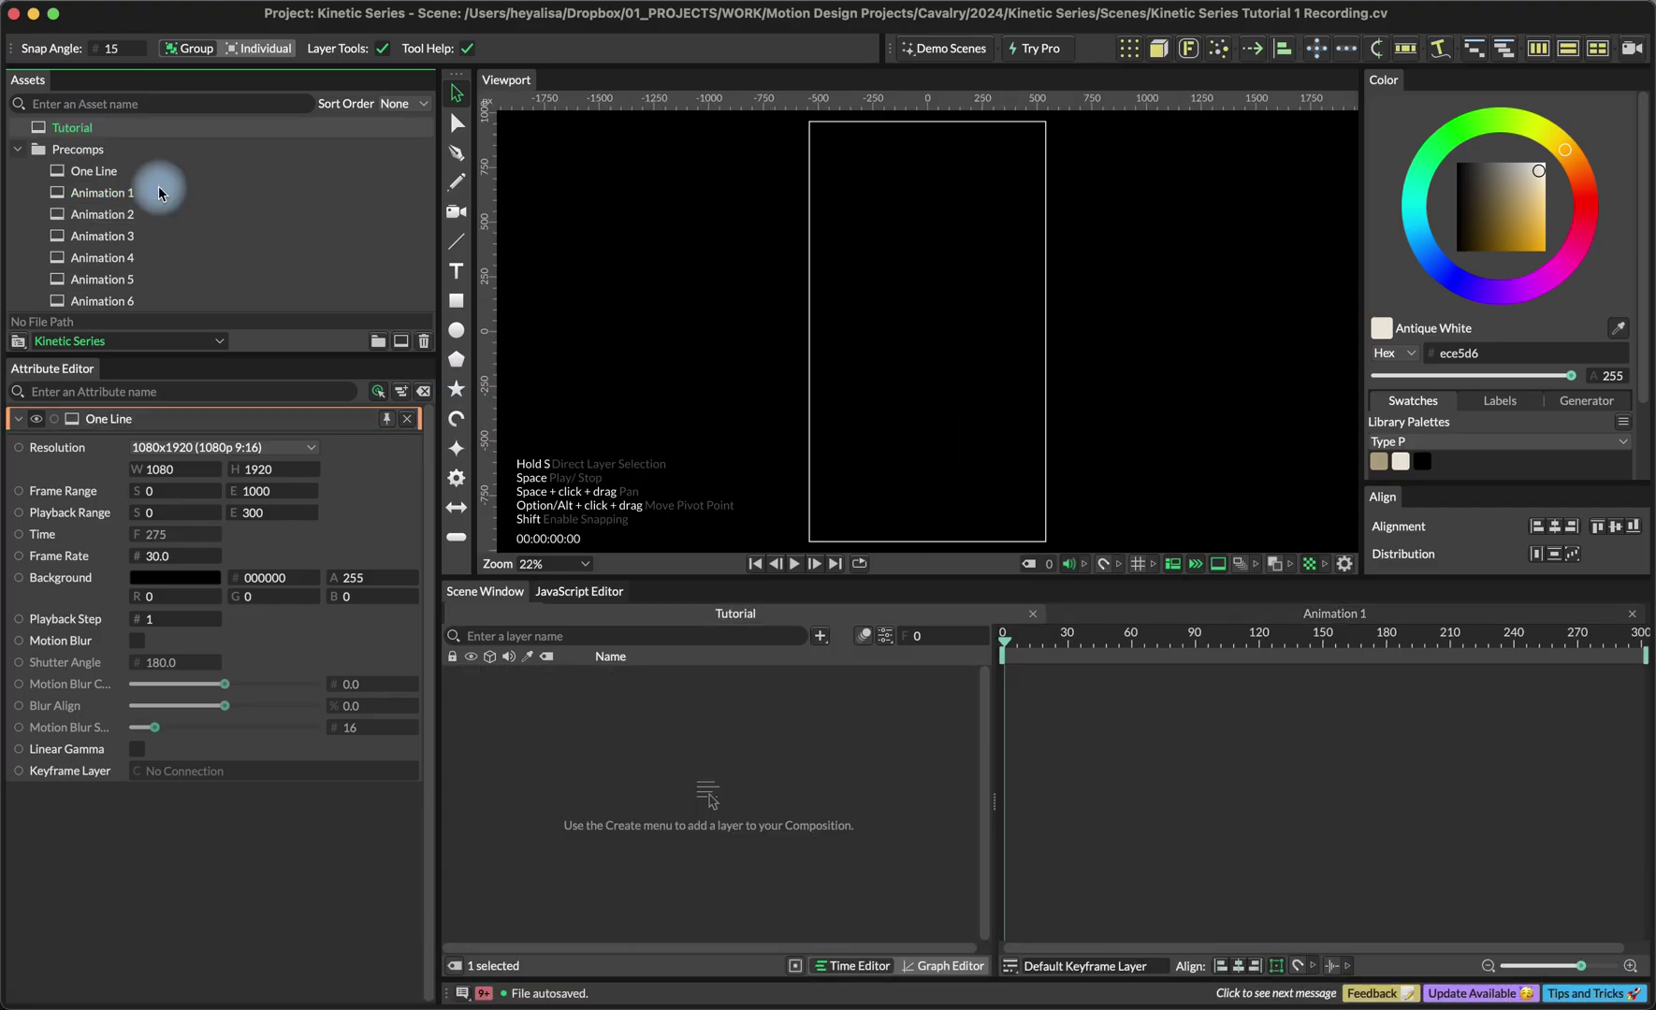
pyautogui.click(456, 271)
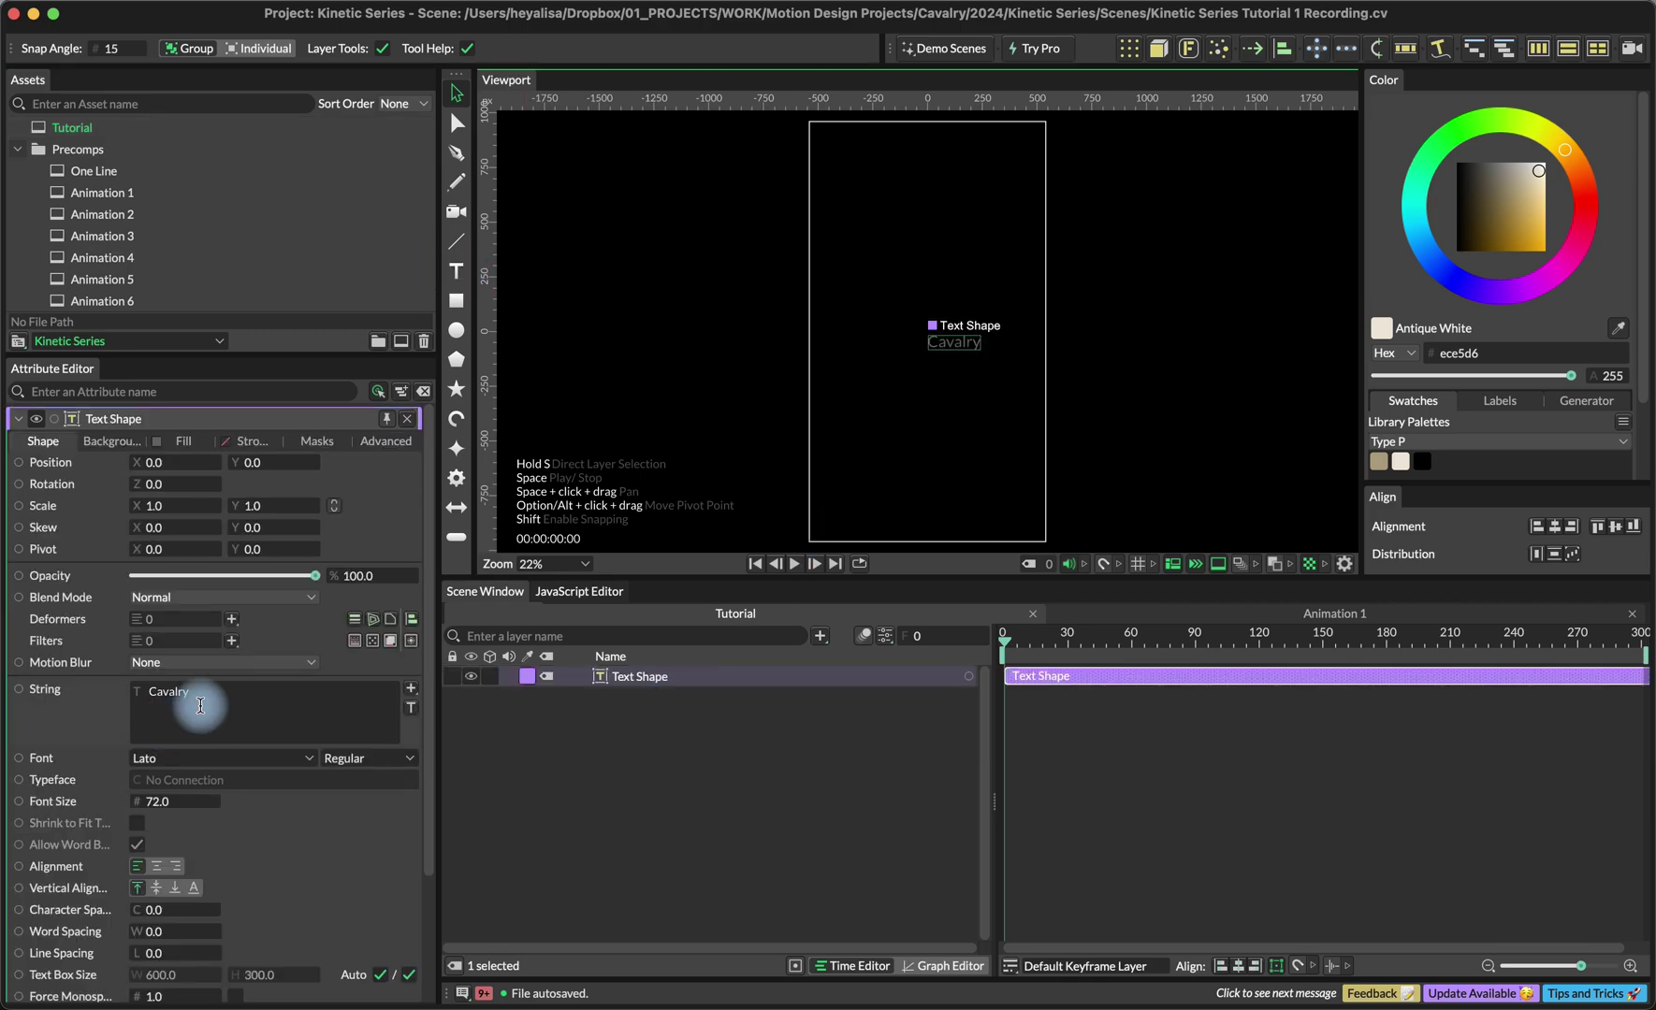
pyautogui.doubleClick(199, 706)
# Format the H as Neue Haas Grotesk Display Pro 65 Medium, size 32, centred horizontally and vertically, with an Antique White fill.
pyautogui.click(154, 760)
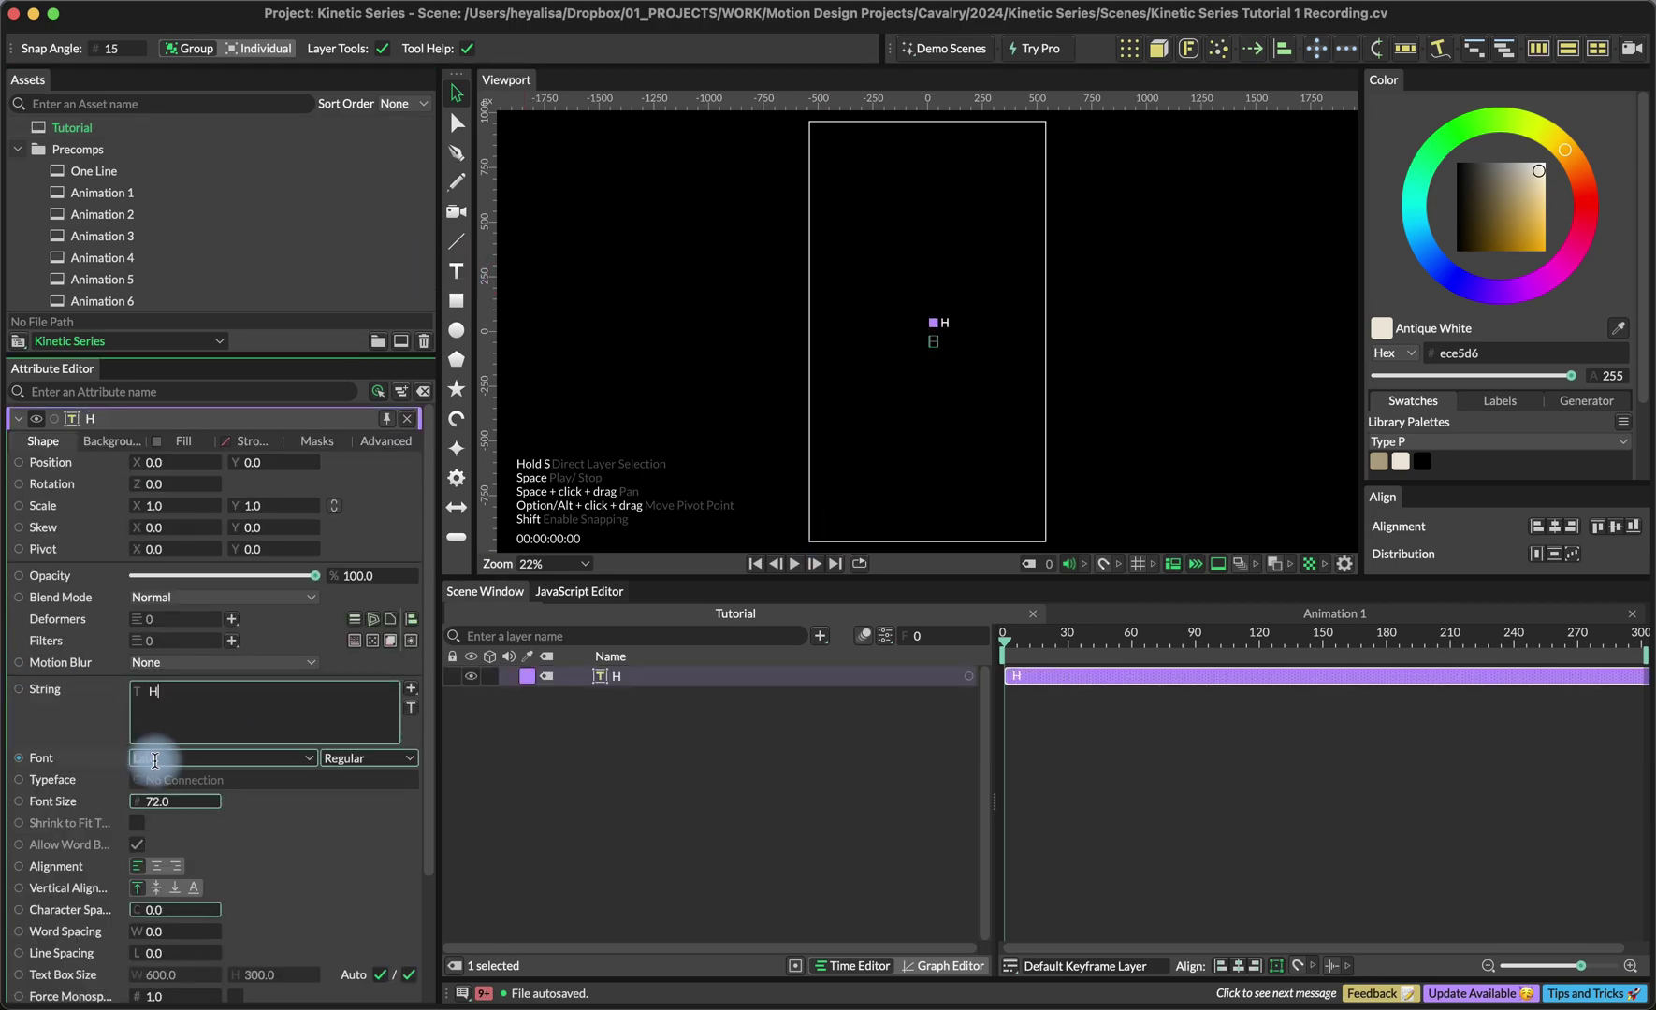
pyautogui.press('Return')
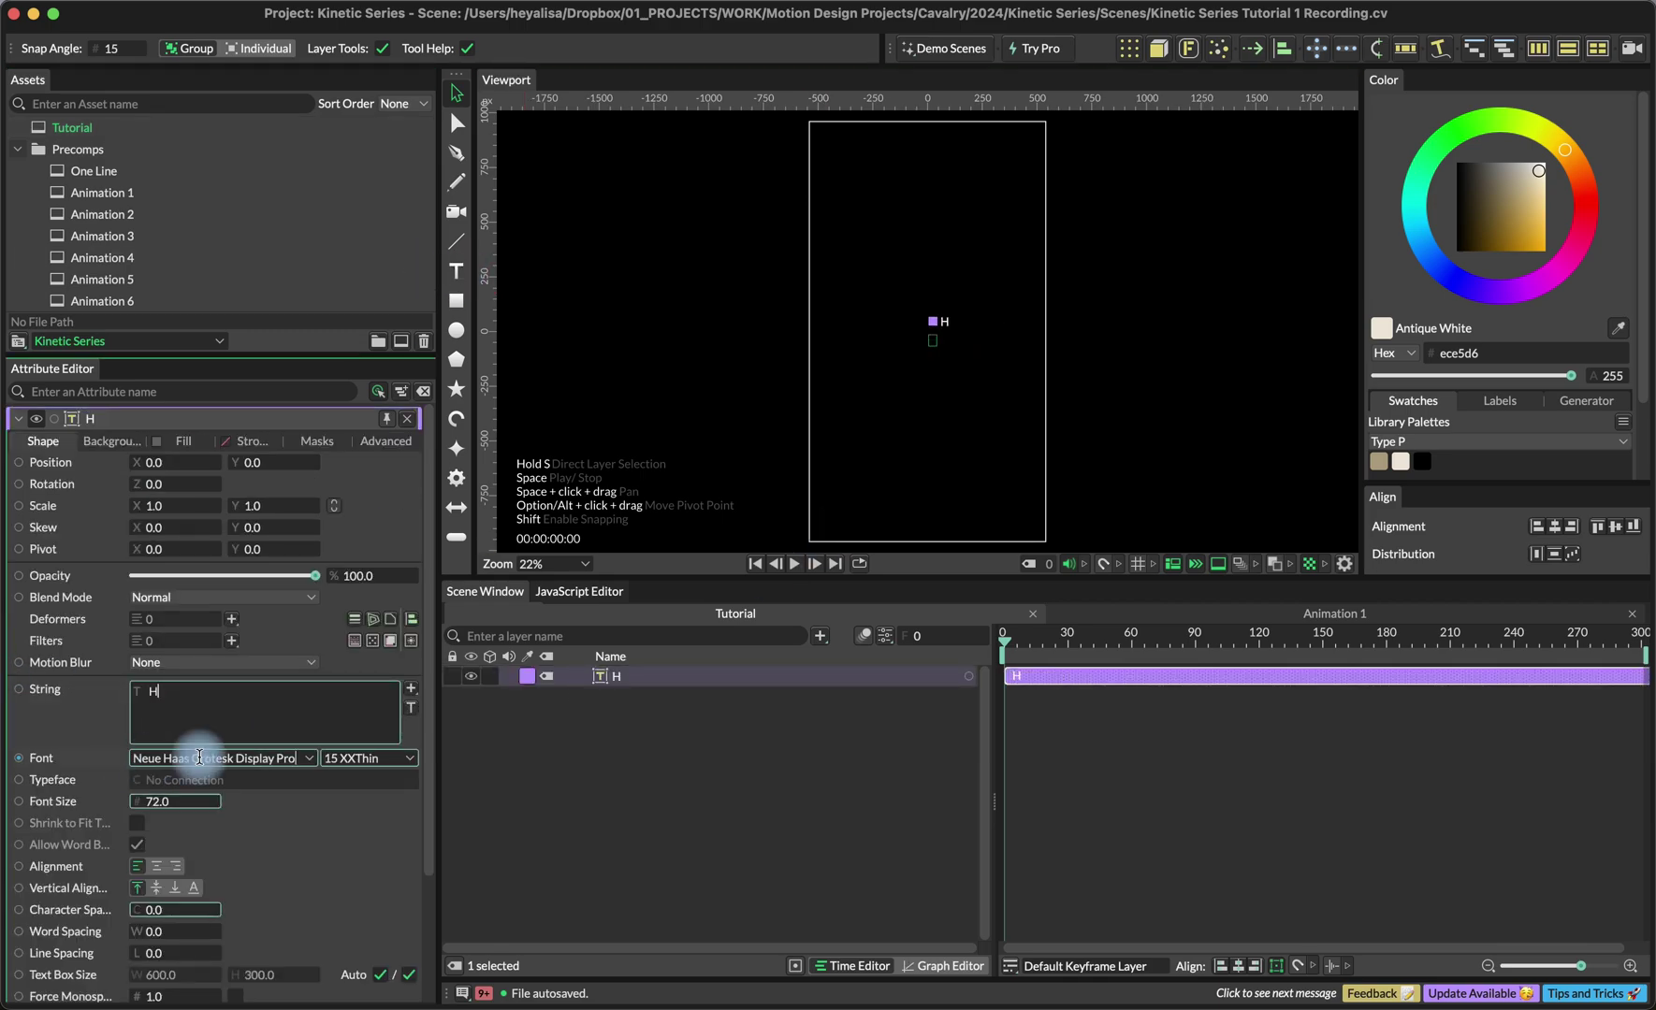
pyautogui.click(404, 760)
pyautogui.scroll(-4, 369, 898)
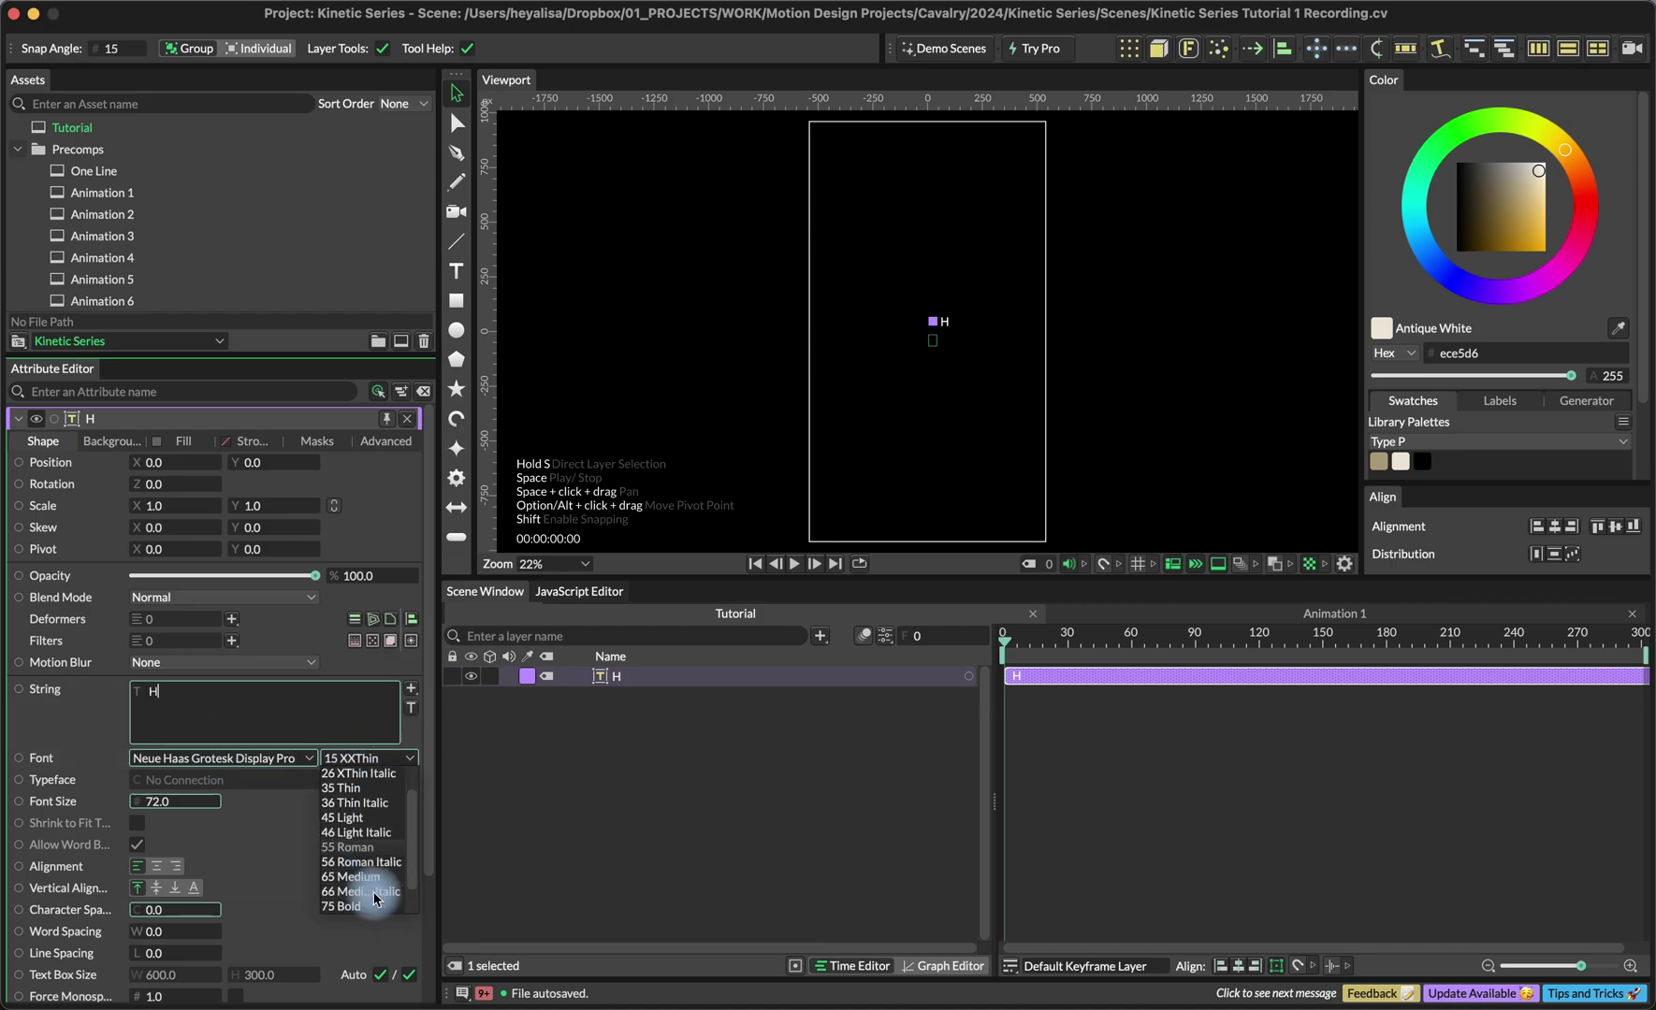
pyautogui.click(374, 861)
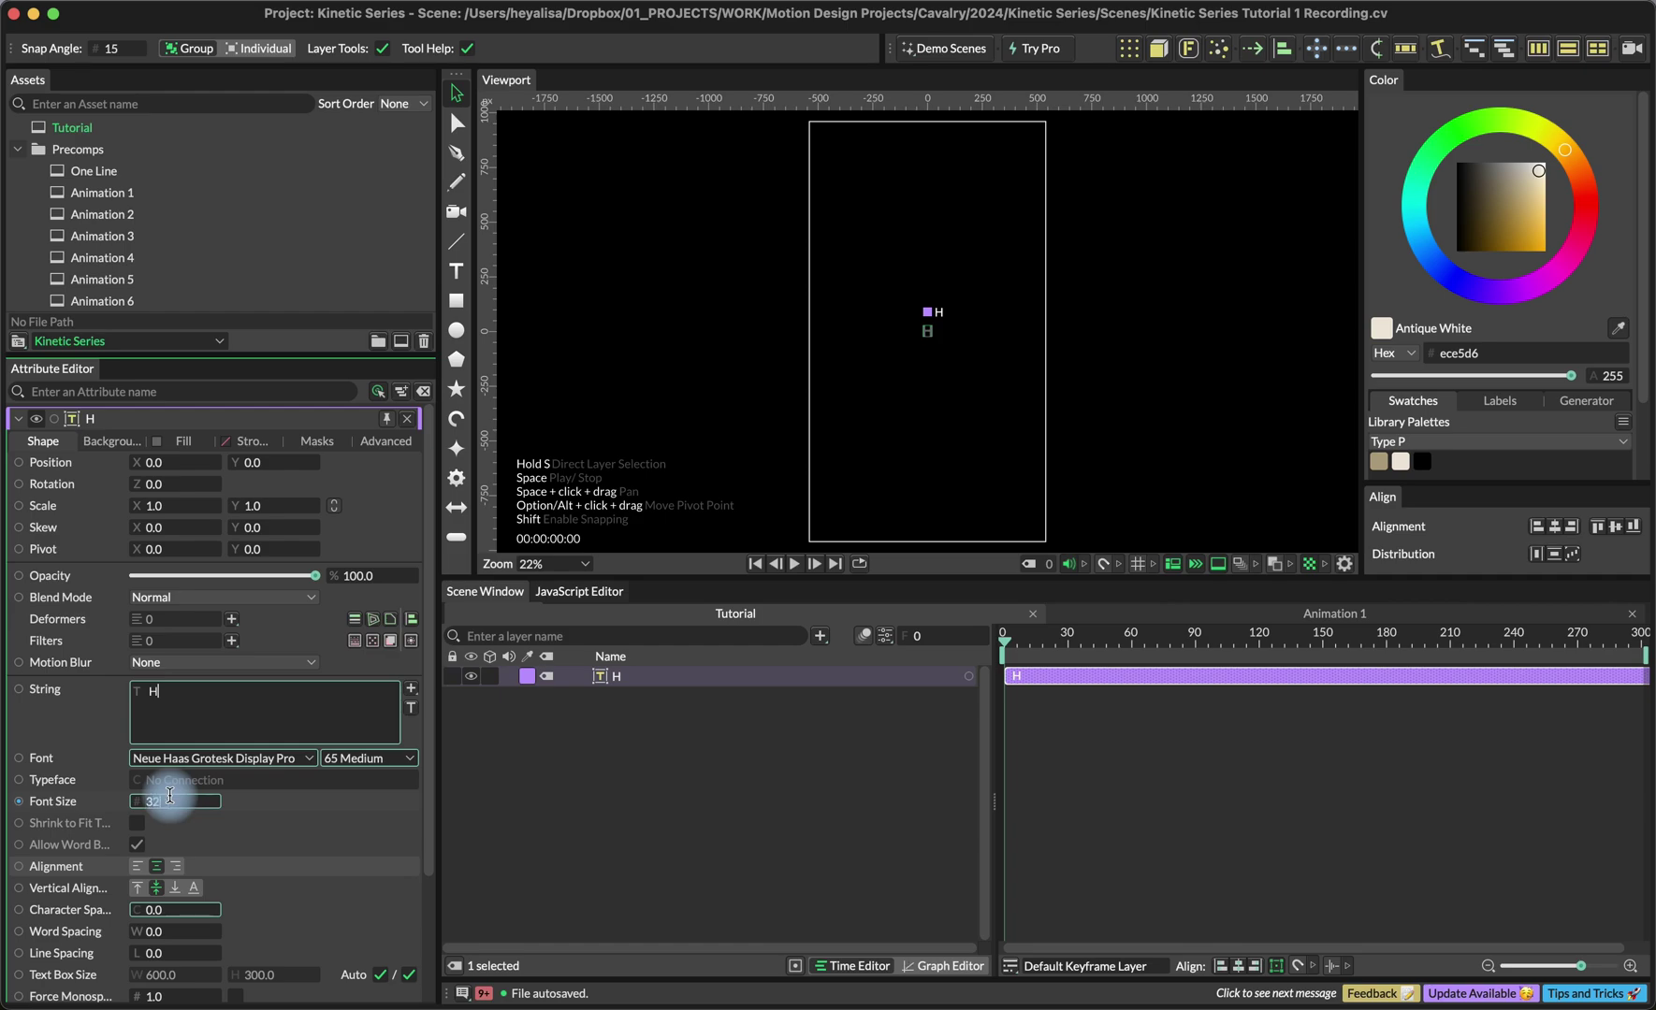
pyautogui.click(1401, 460)
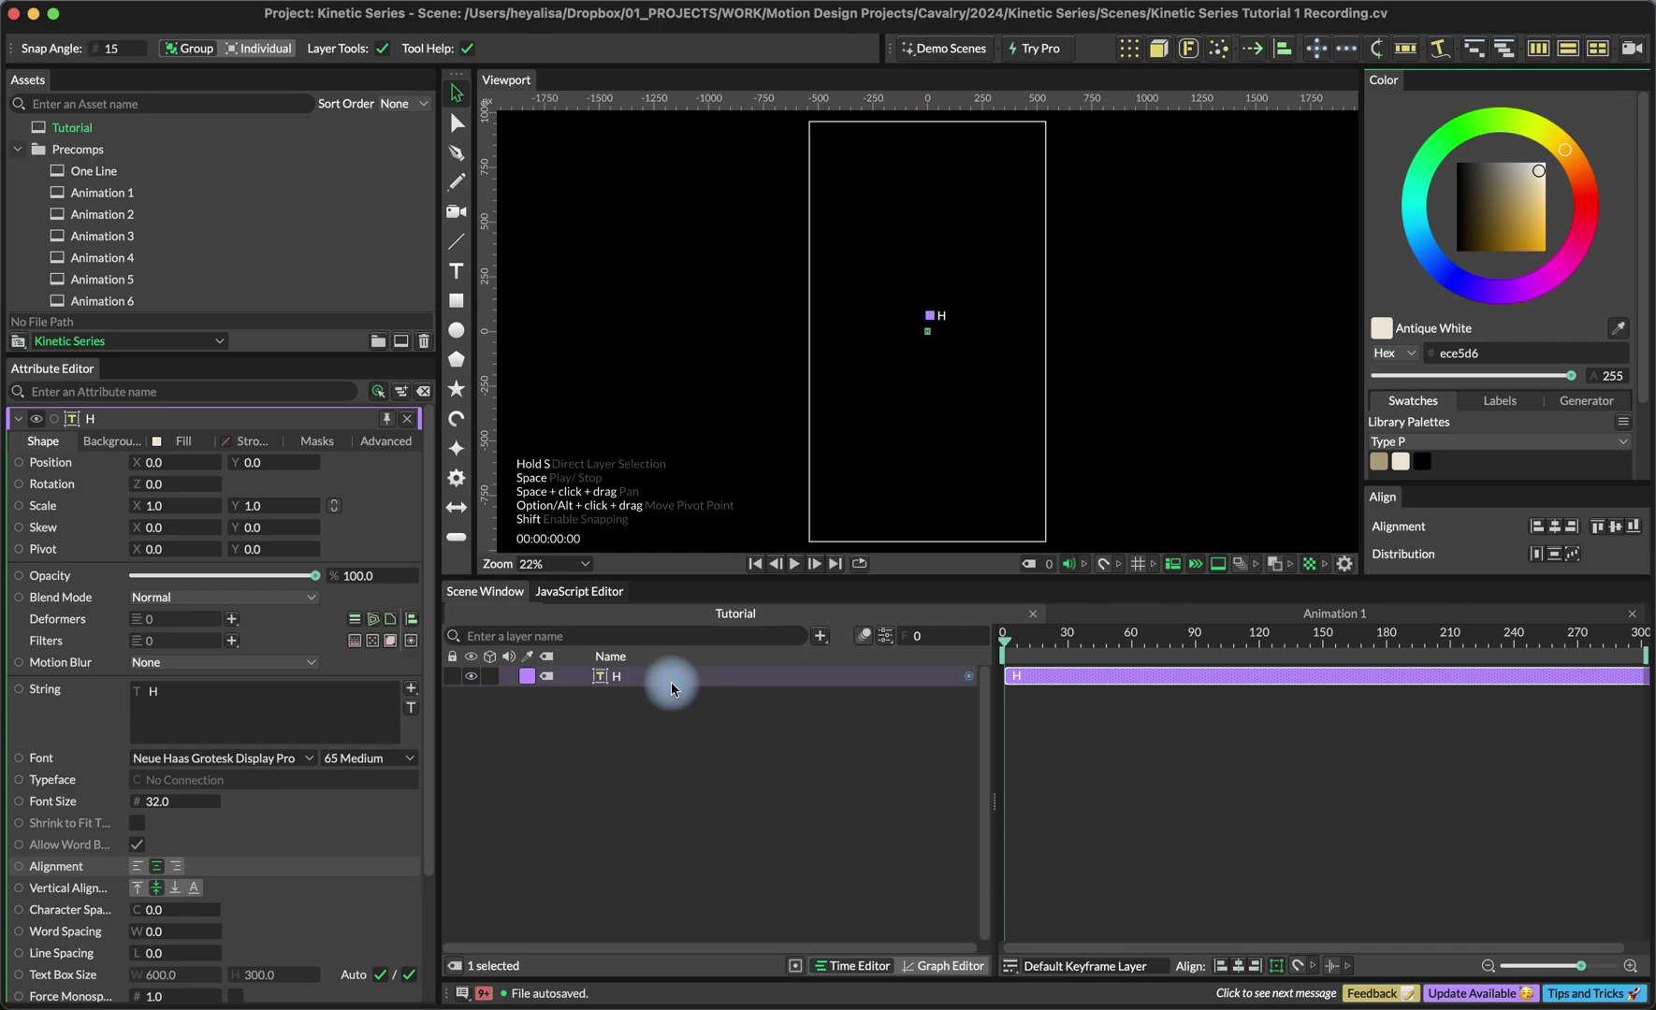
# Add a String Array utility, nest it under the H text layer and connect it to the layer's String attribute.
pyautogui.click(820, 635)
pyautogui.write('string')
pyautogui.click(794, 795)
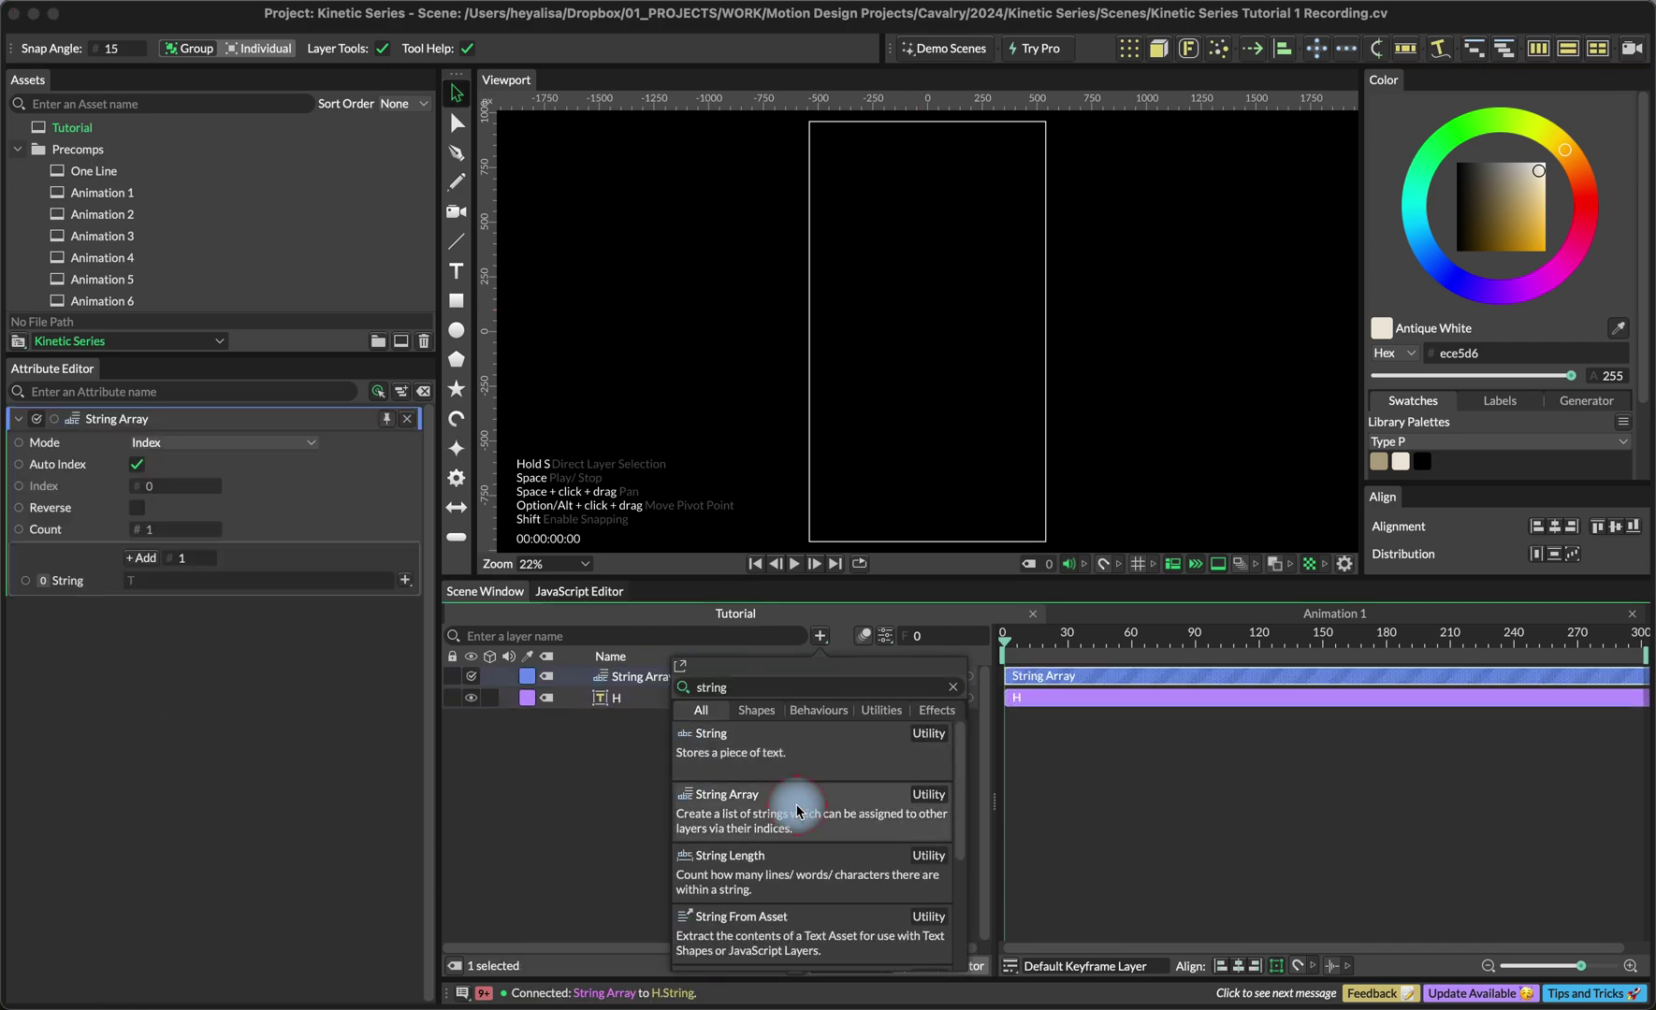
pyautogui.moveTo(650, 676); pyautogui.dragTo(652, 698)
pyautogui.moveTo(968, 698); pyautogui.dragTo(776, 681)
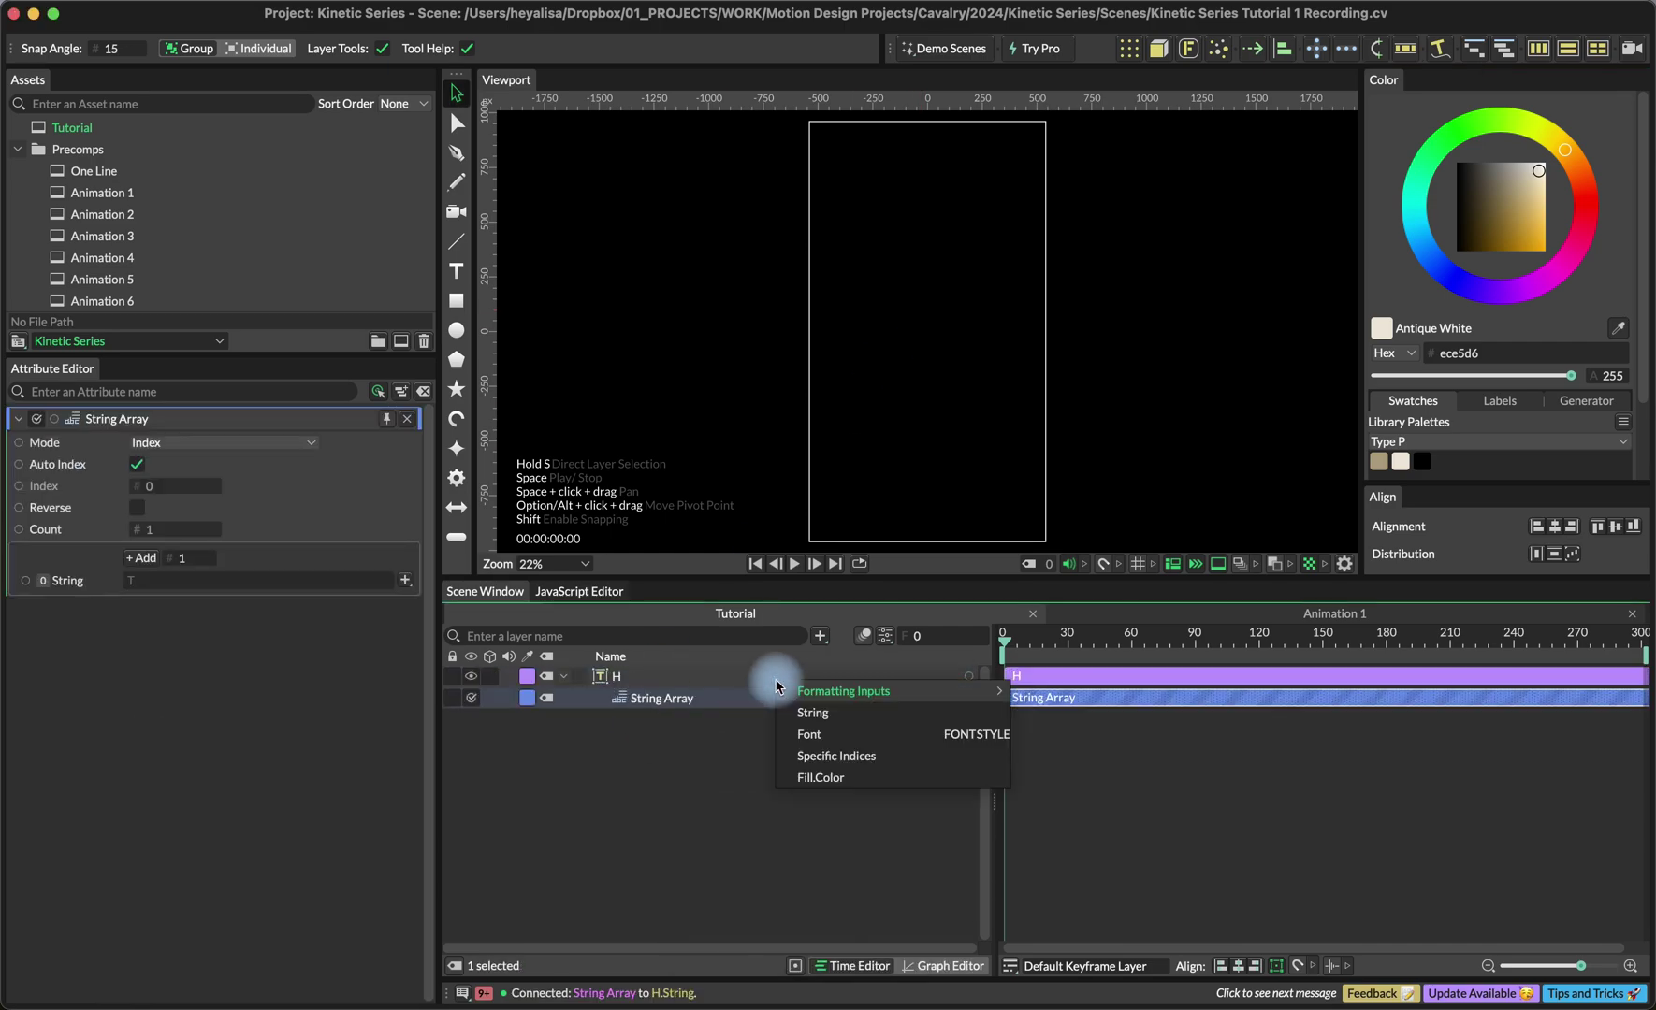
pyautogui.click(819, 711)
pyautogui.click(708, 677)
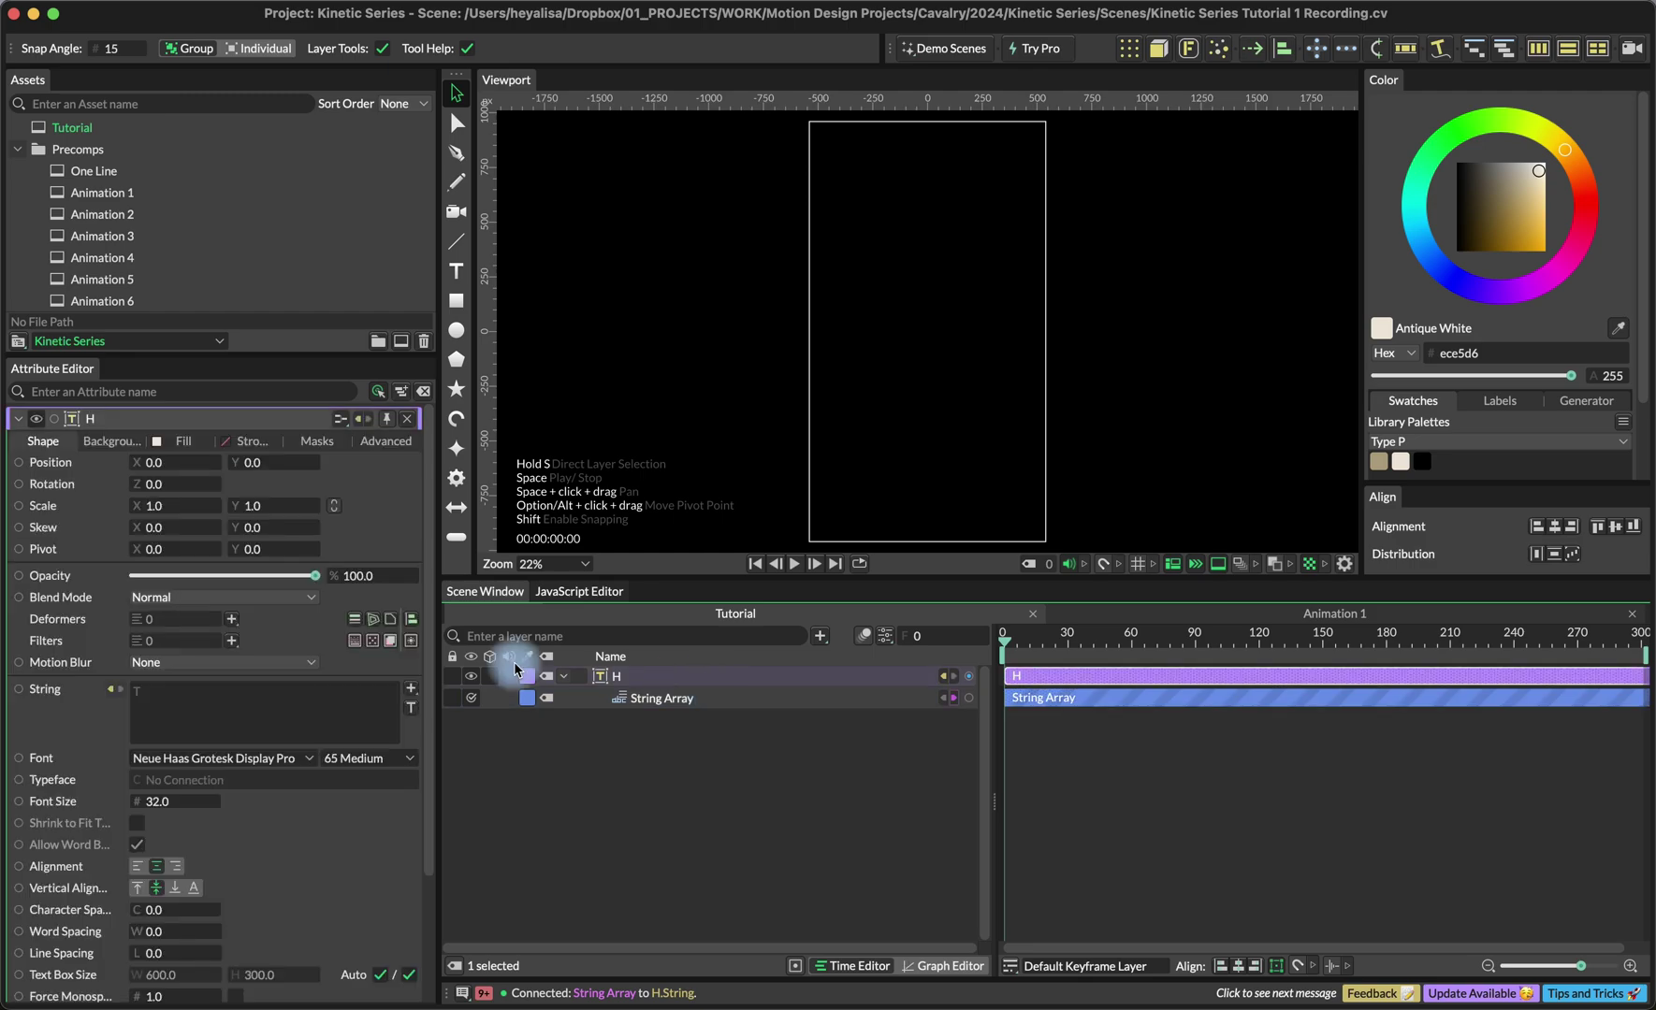
# Give the String Array eight entries containing the letters H, E, Y, A, L, I, S and A in order.
pyautogui.click(657, 697)
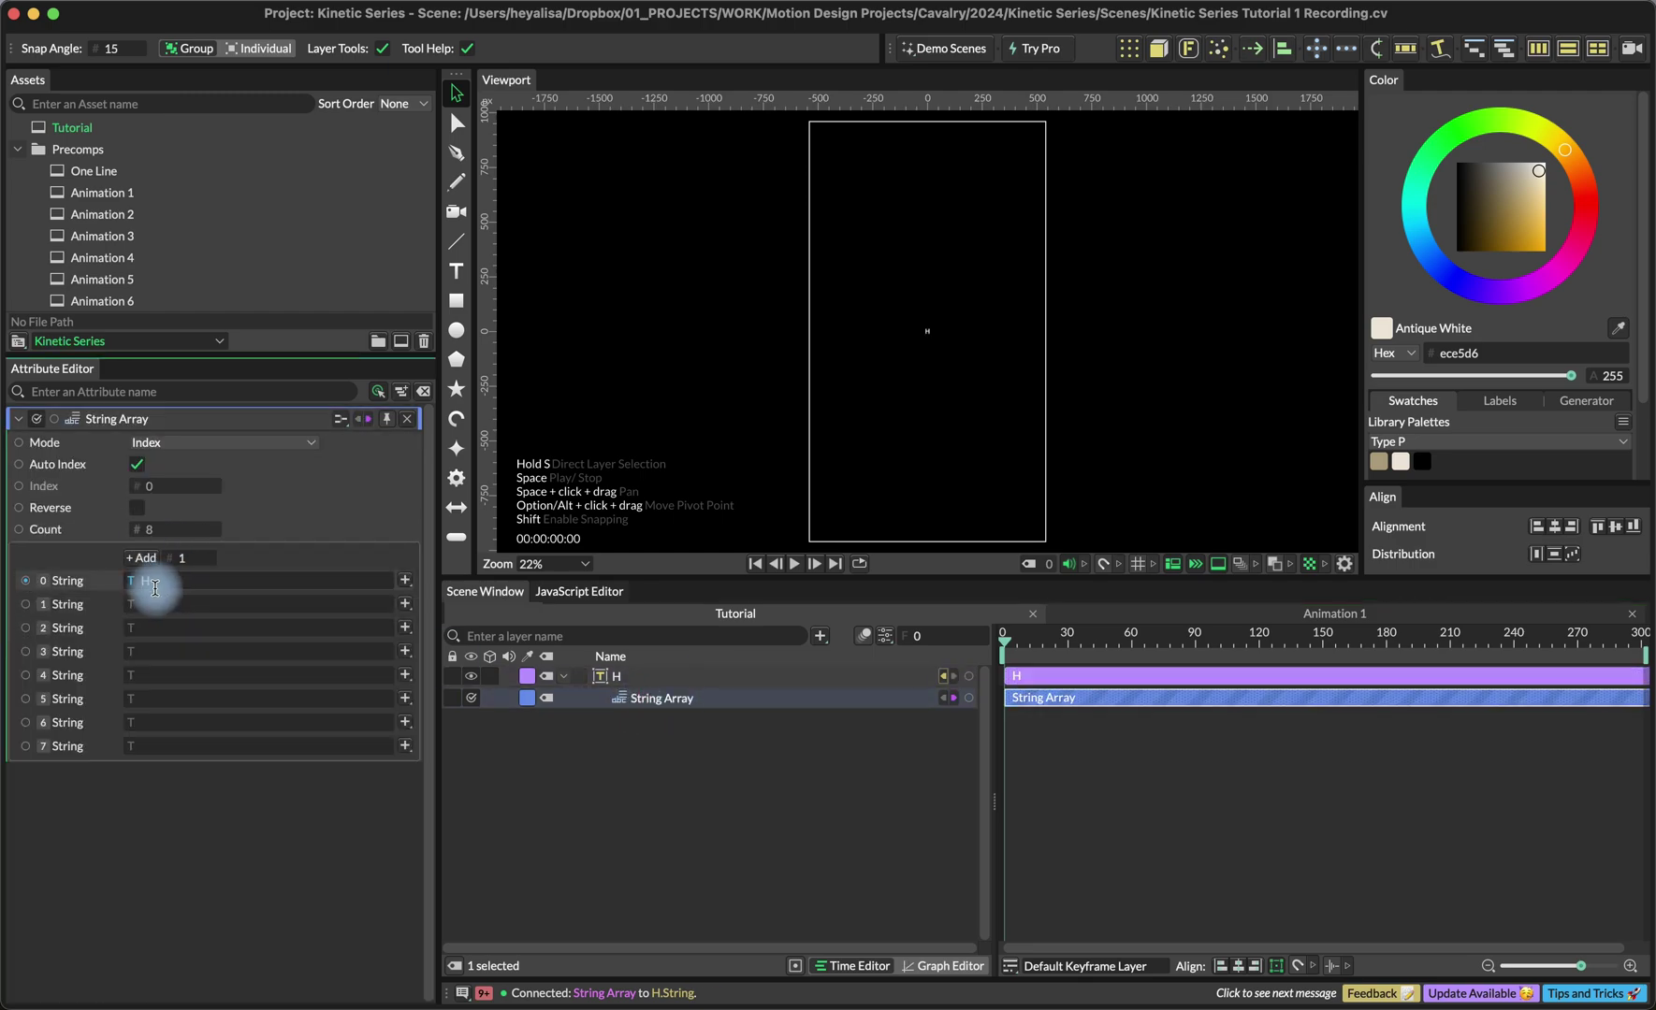
pyautogui.click(167, 604)
pyautogui.write('E')
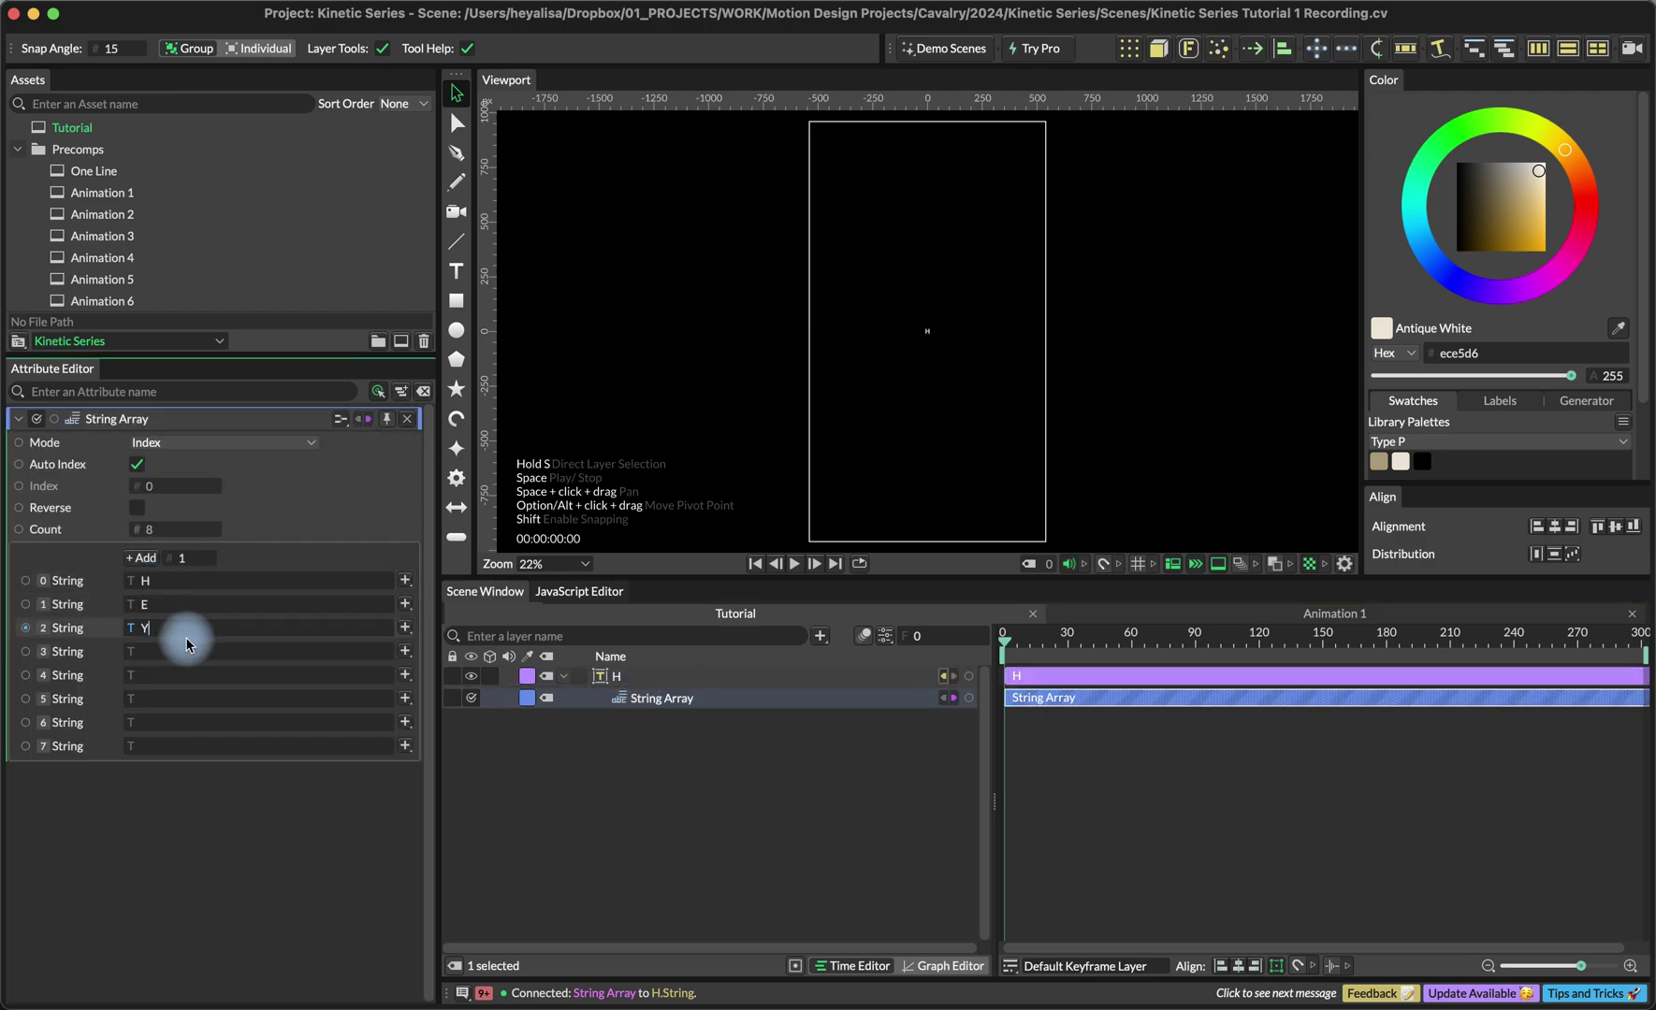
pyautogui.click(189, 647)
pyautogui.click(187, 675)
pyautogui.write('L')
pyautogui.click(169, 698)
pyautogui.write('I')
pyautogui.click(170, 720)
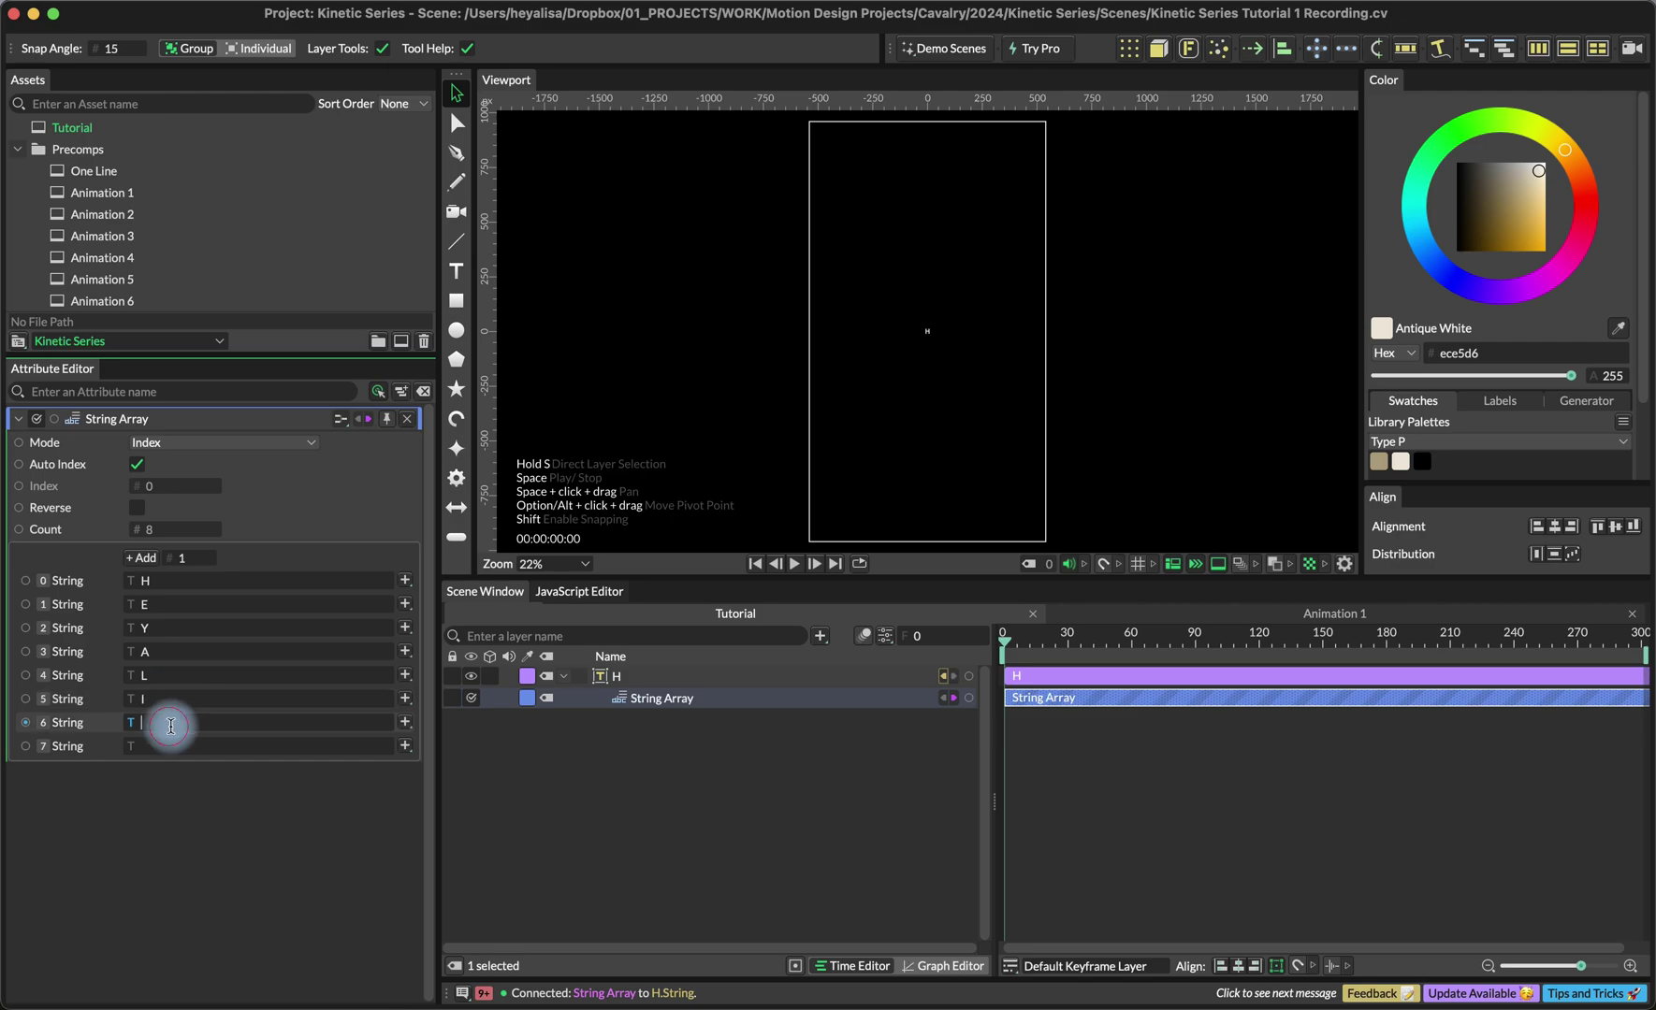
pyautogui.write('S')
pyautogui.click(173, 745)
pyautogui.write('A')
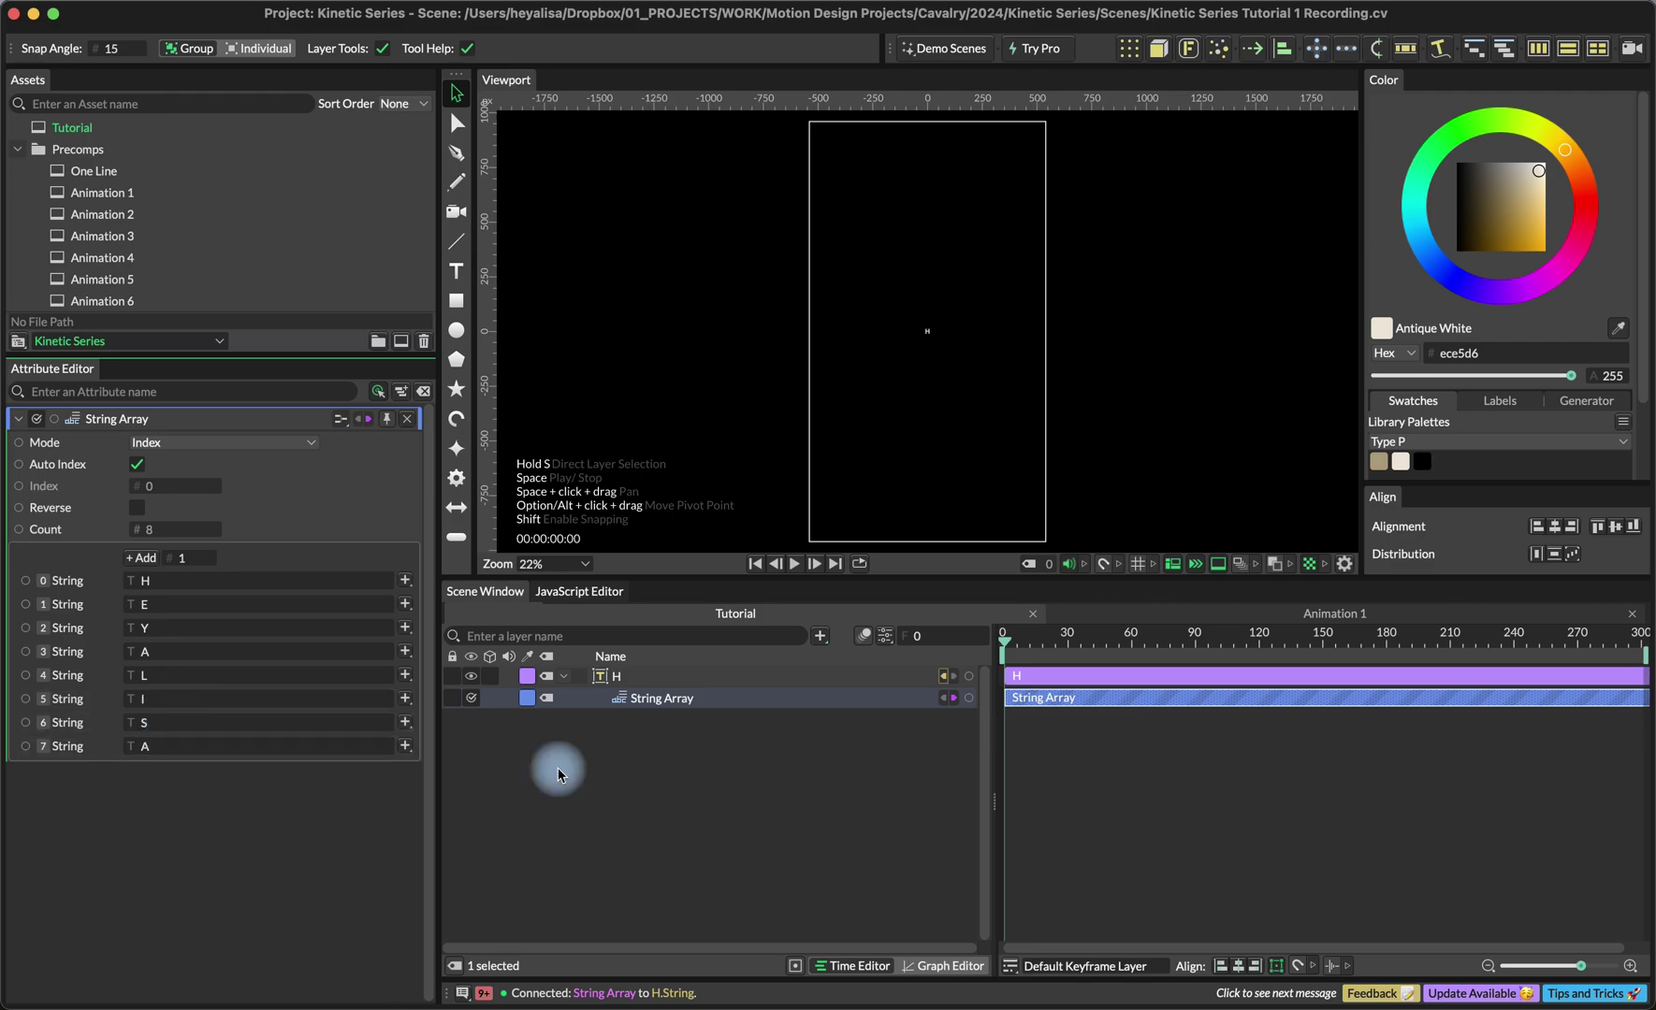
# Create a Duplicator from the H text layer with a Point distribution and a count of 7.
pyautogui.click(873, 678)
pyautogui.click(1130, 48)
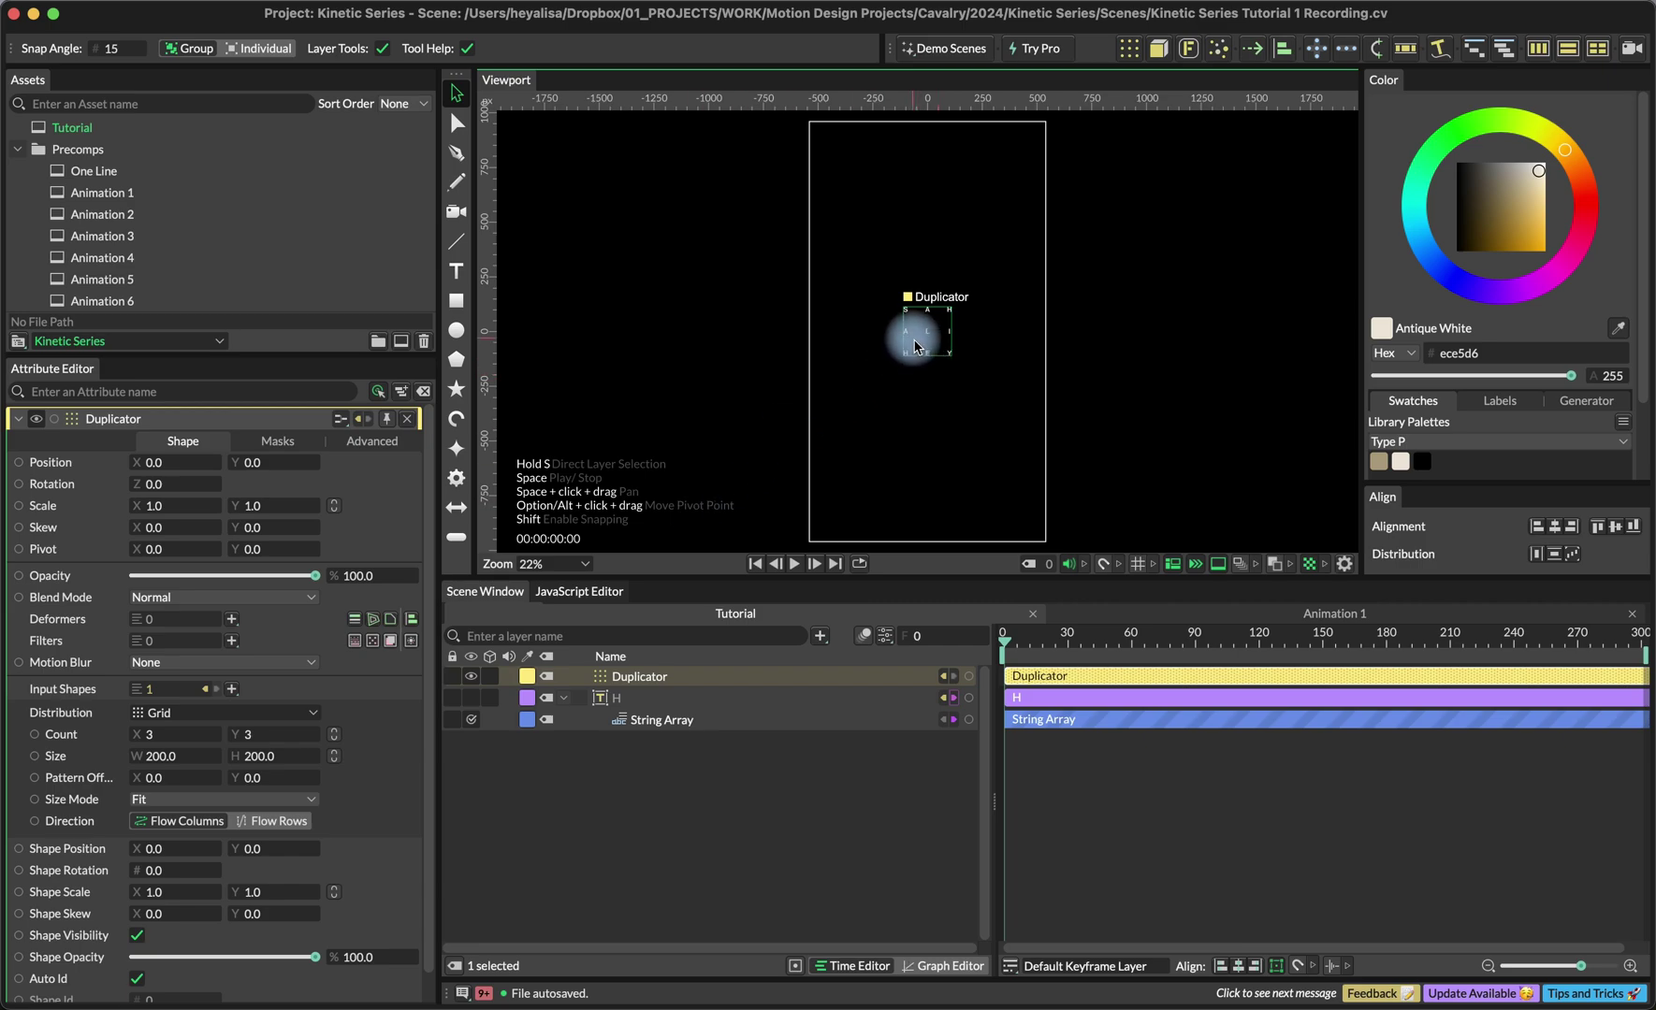
pyautogui.click(178, 717)
pyautogui.click(169, 797)
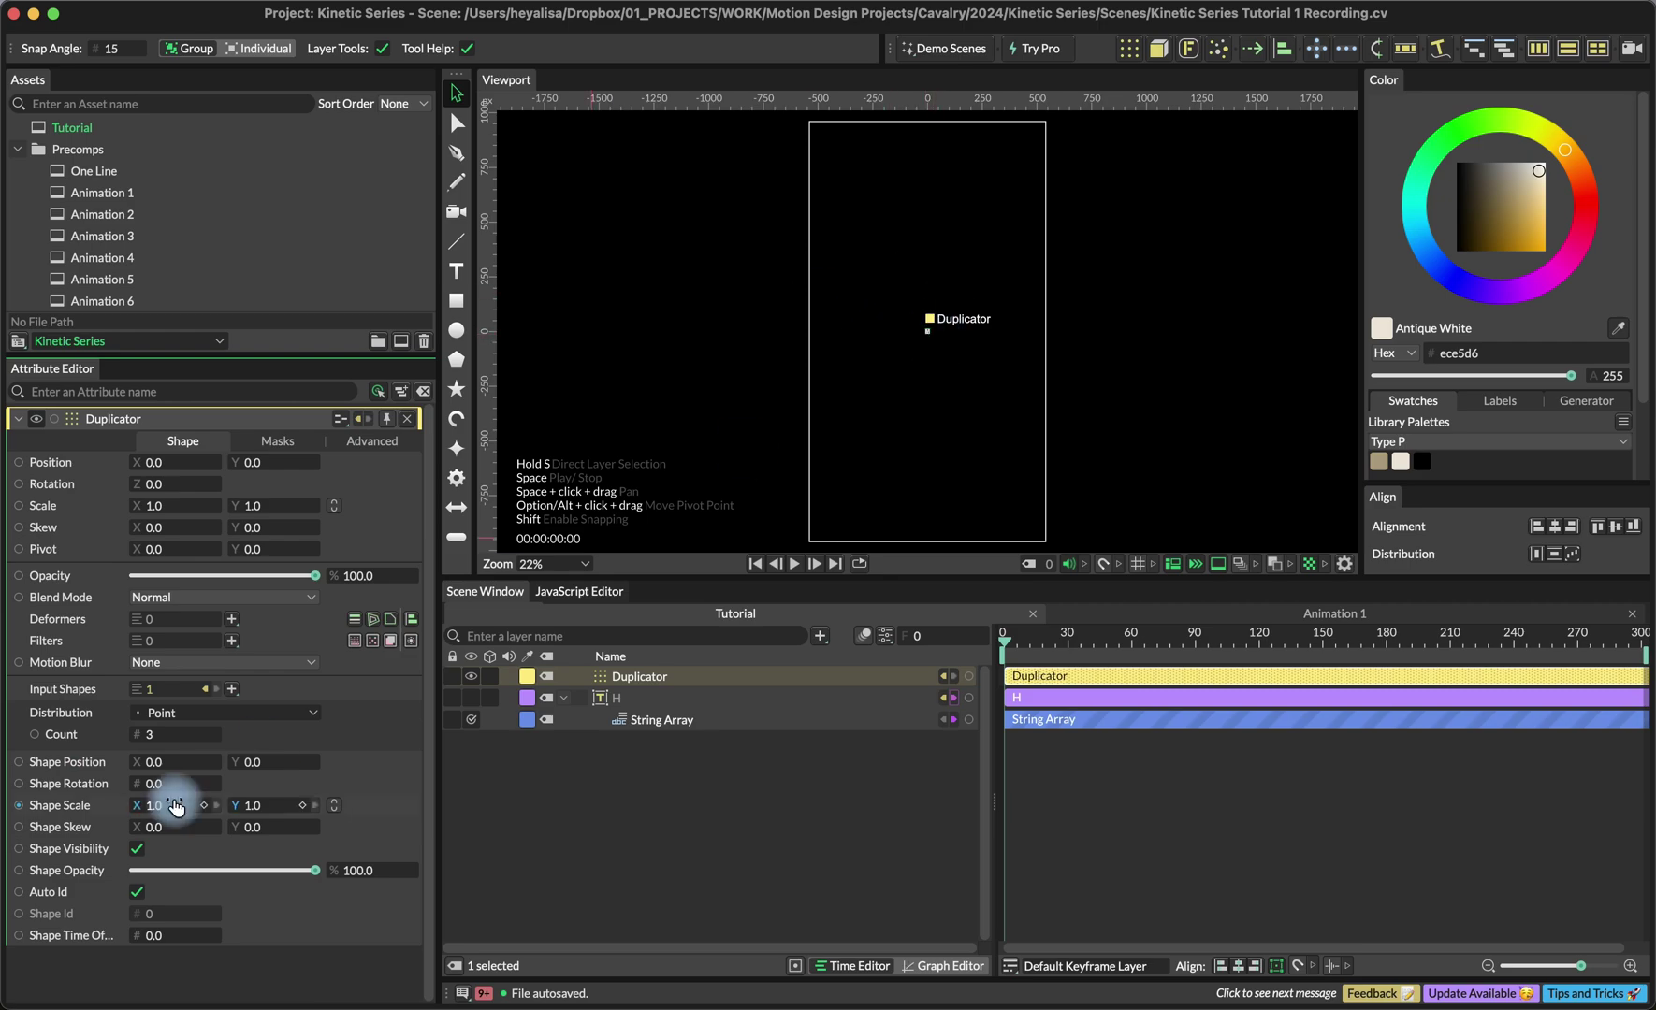
pyautogui.press('Return')
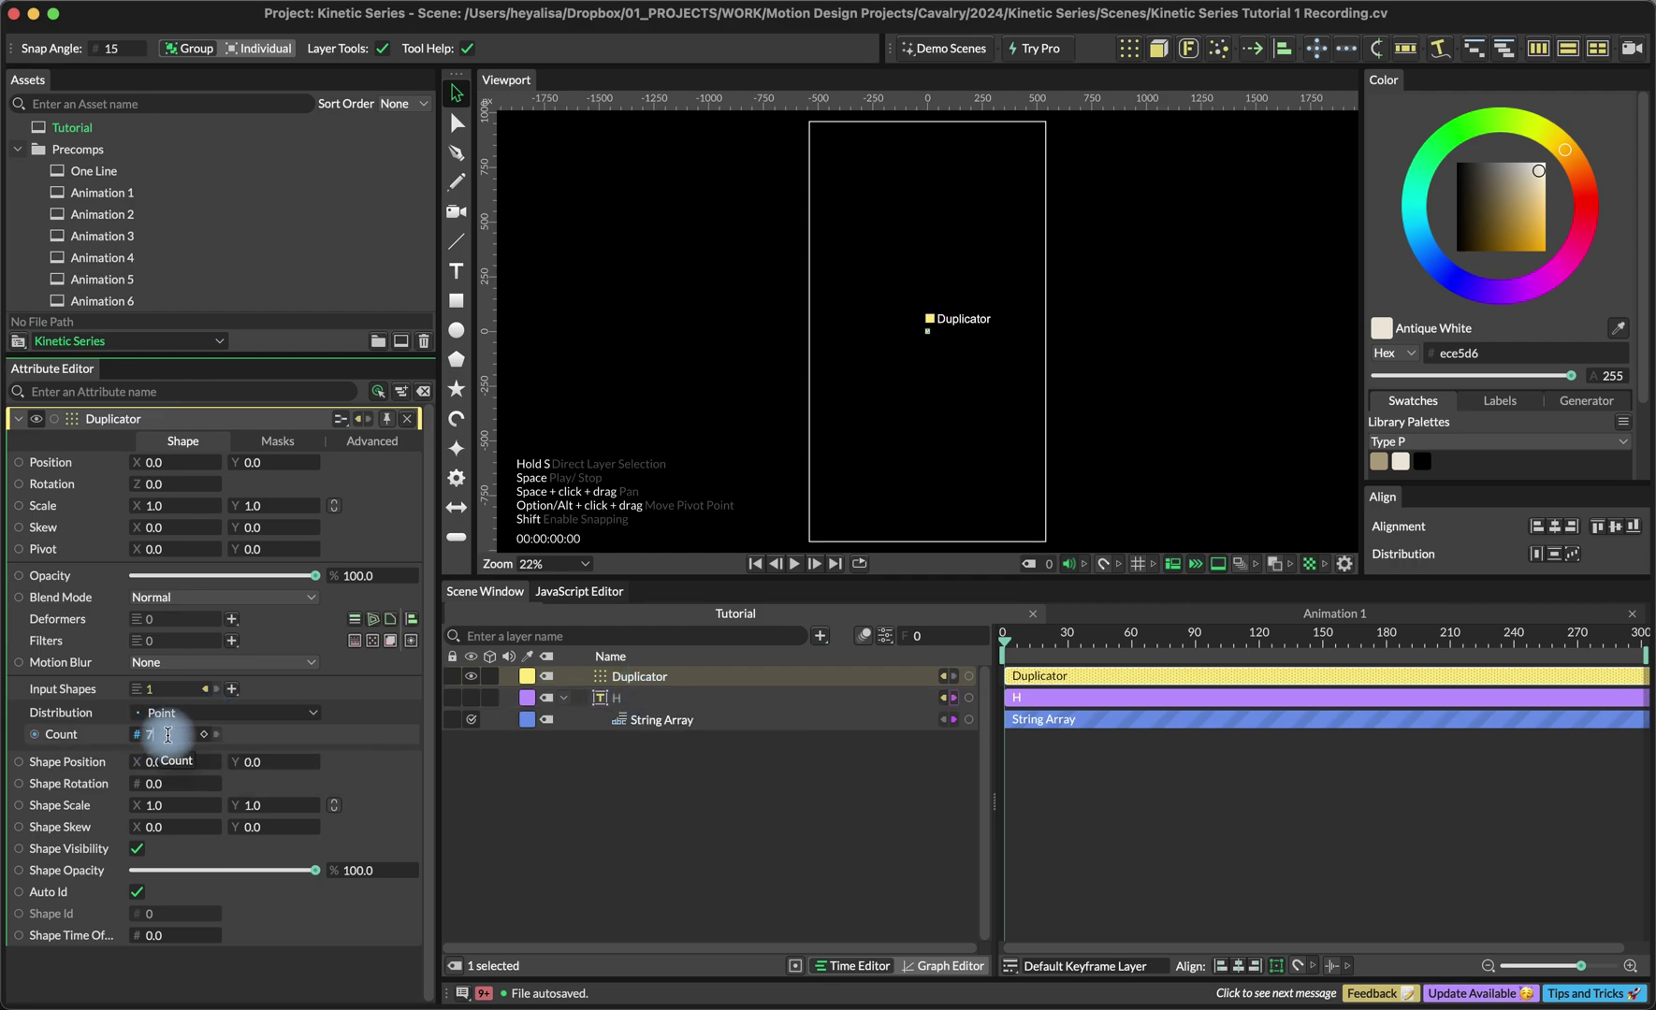
# Add a Stagger behaviour to the Duplicator's Shape Position X and raise its maximum to about 342 to spread the letters.
pyautogui.rightClick(93, 765)
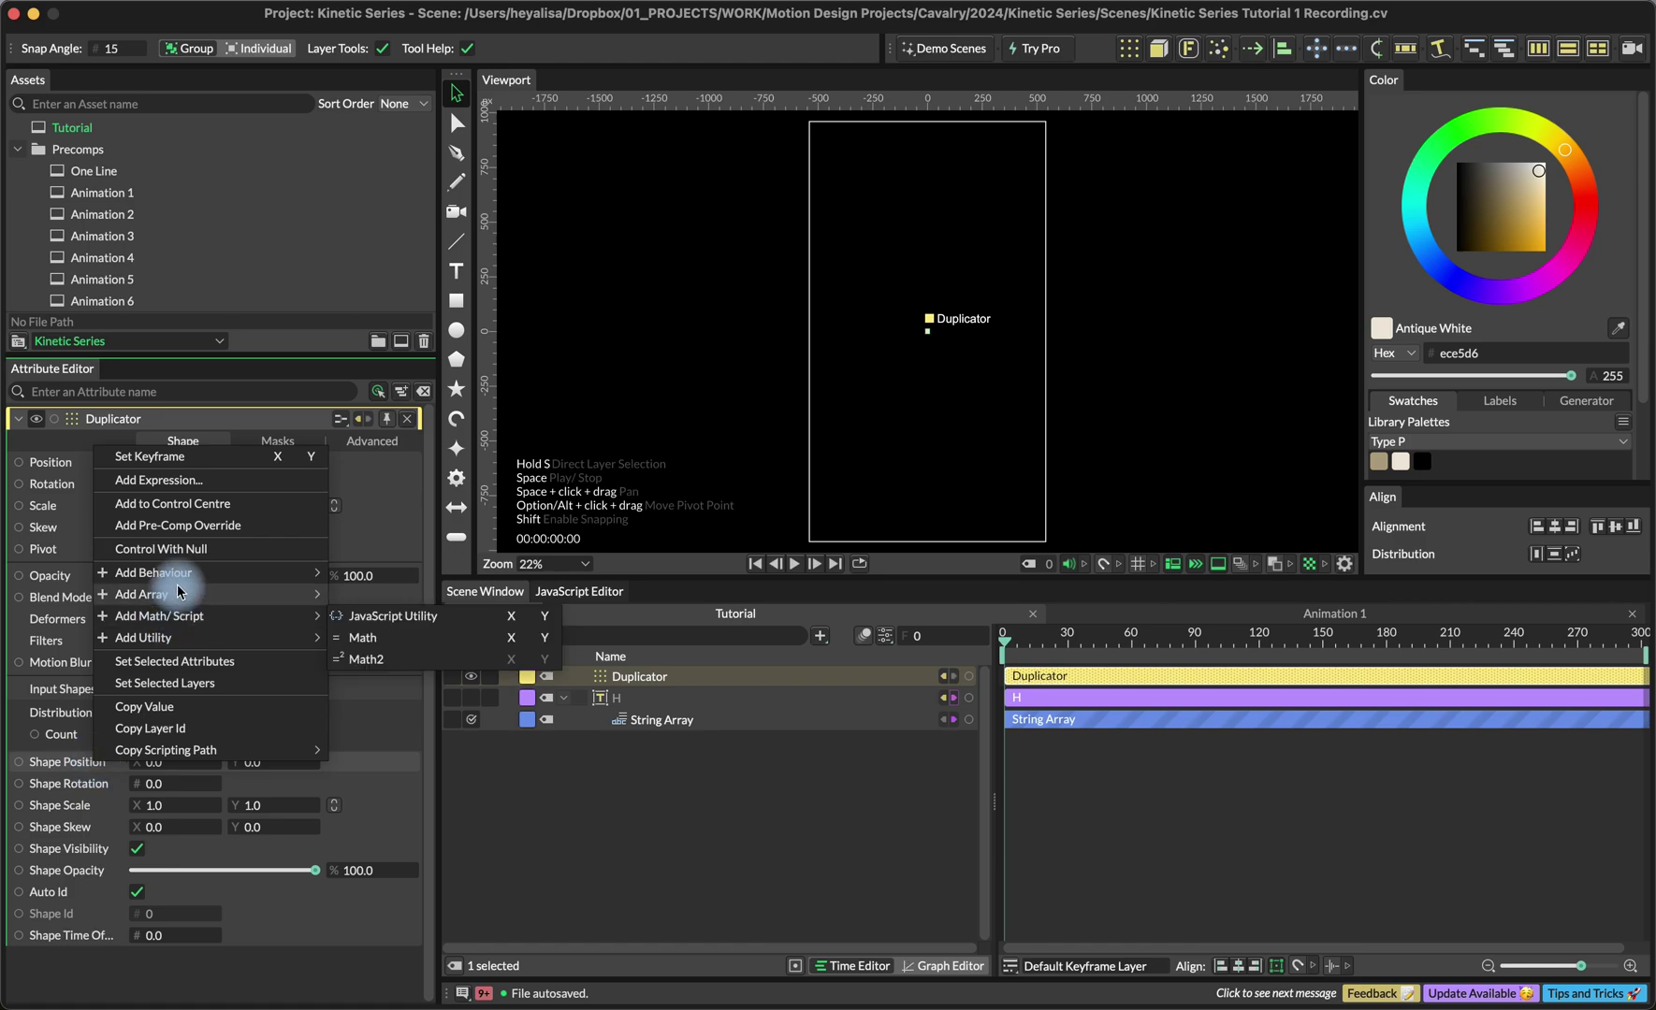
pyautogui.moveTo(185, 580)
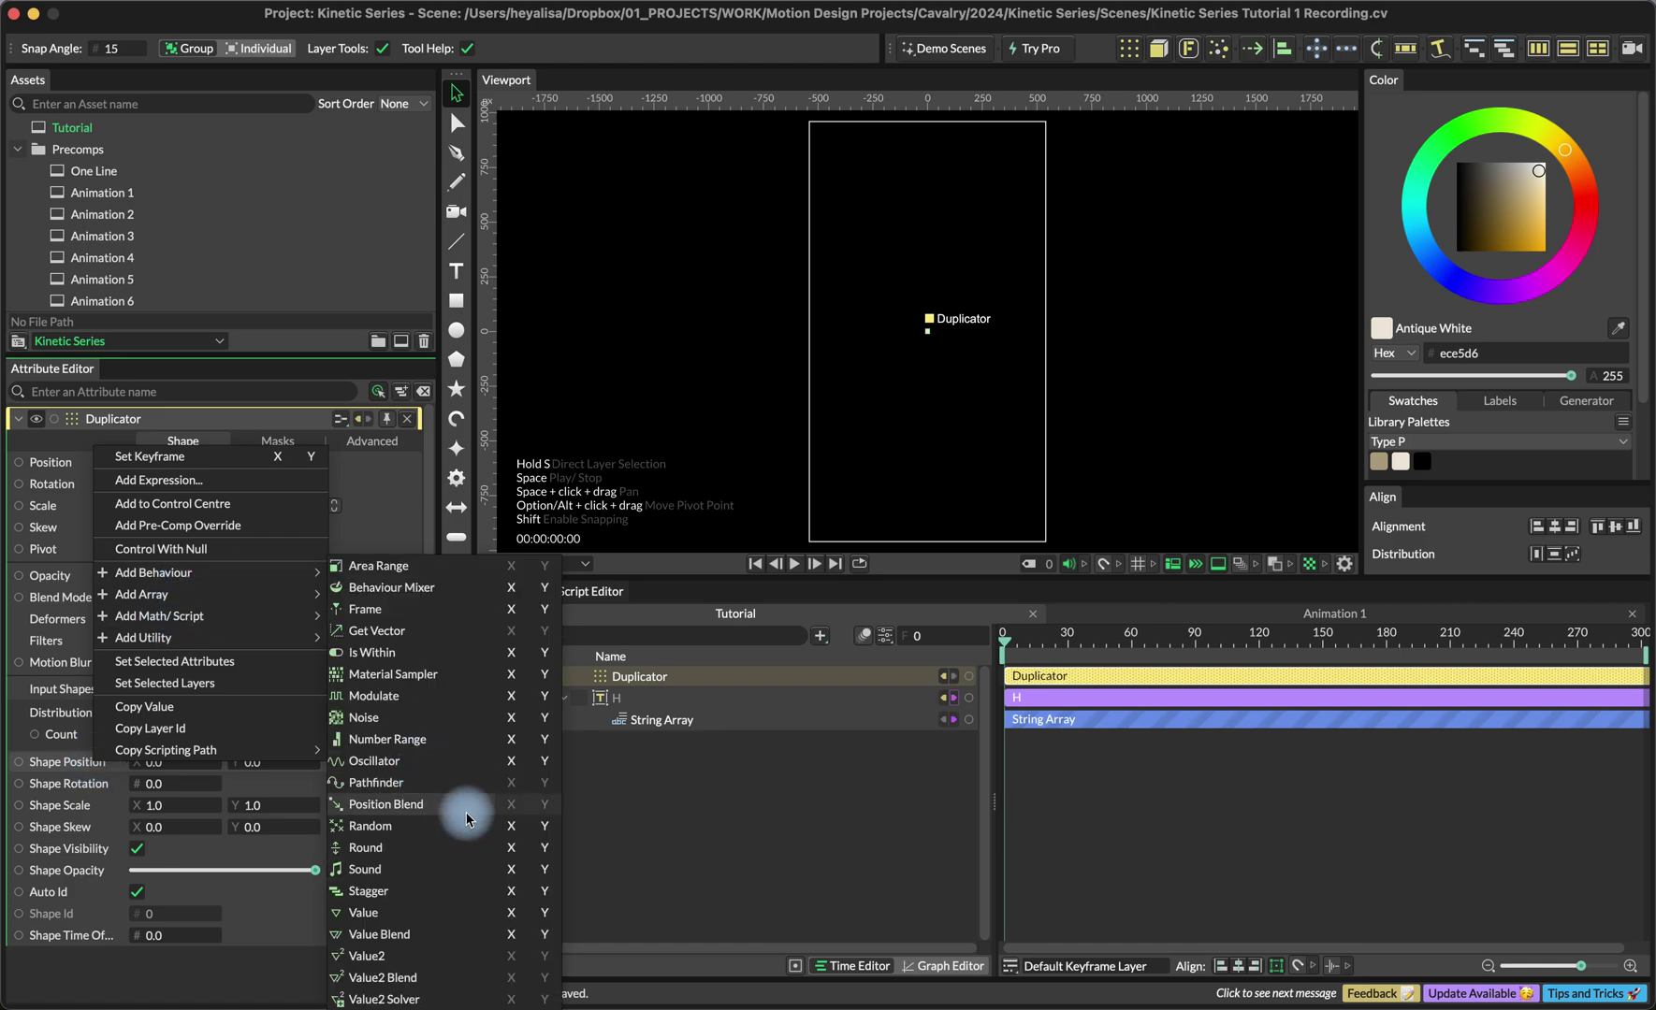
pyautogui.click(486, 890)
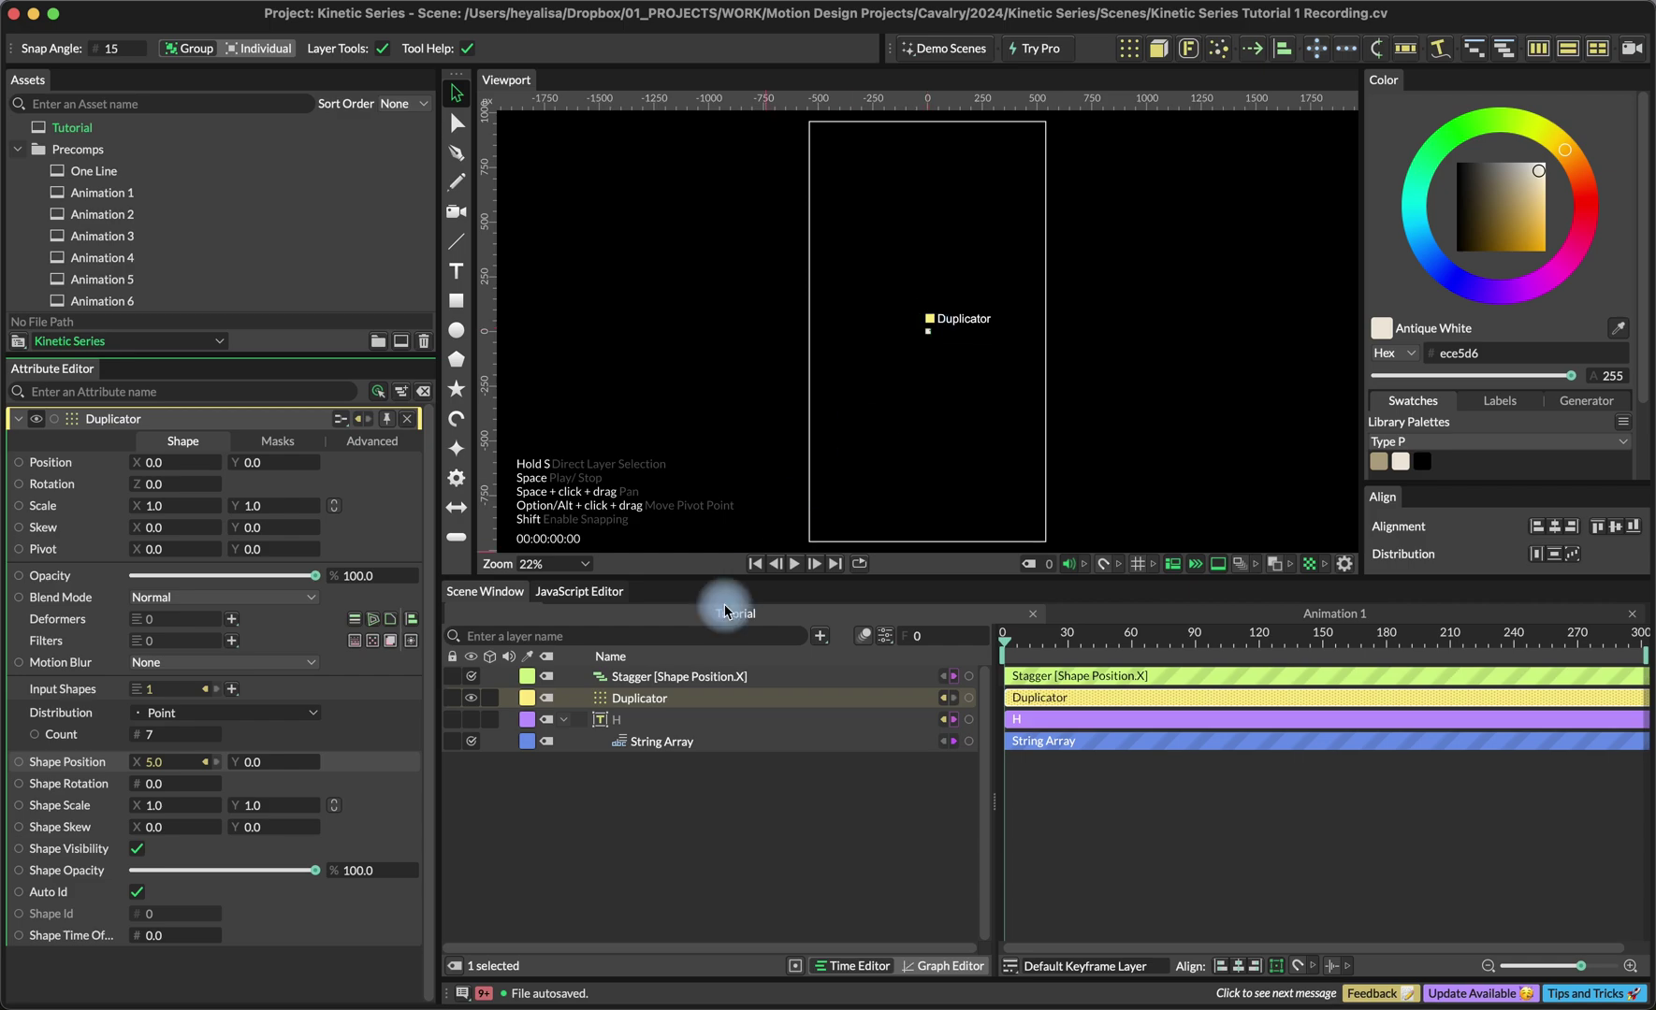
pyautogui.click(695, 675)
pyautogui.moveTo(159, 505); pyautogui.dragTo(159, 505)
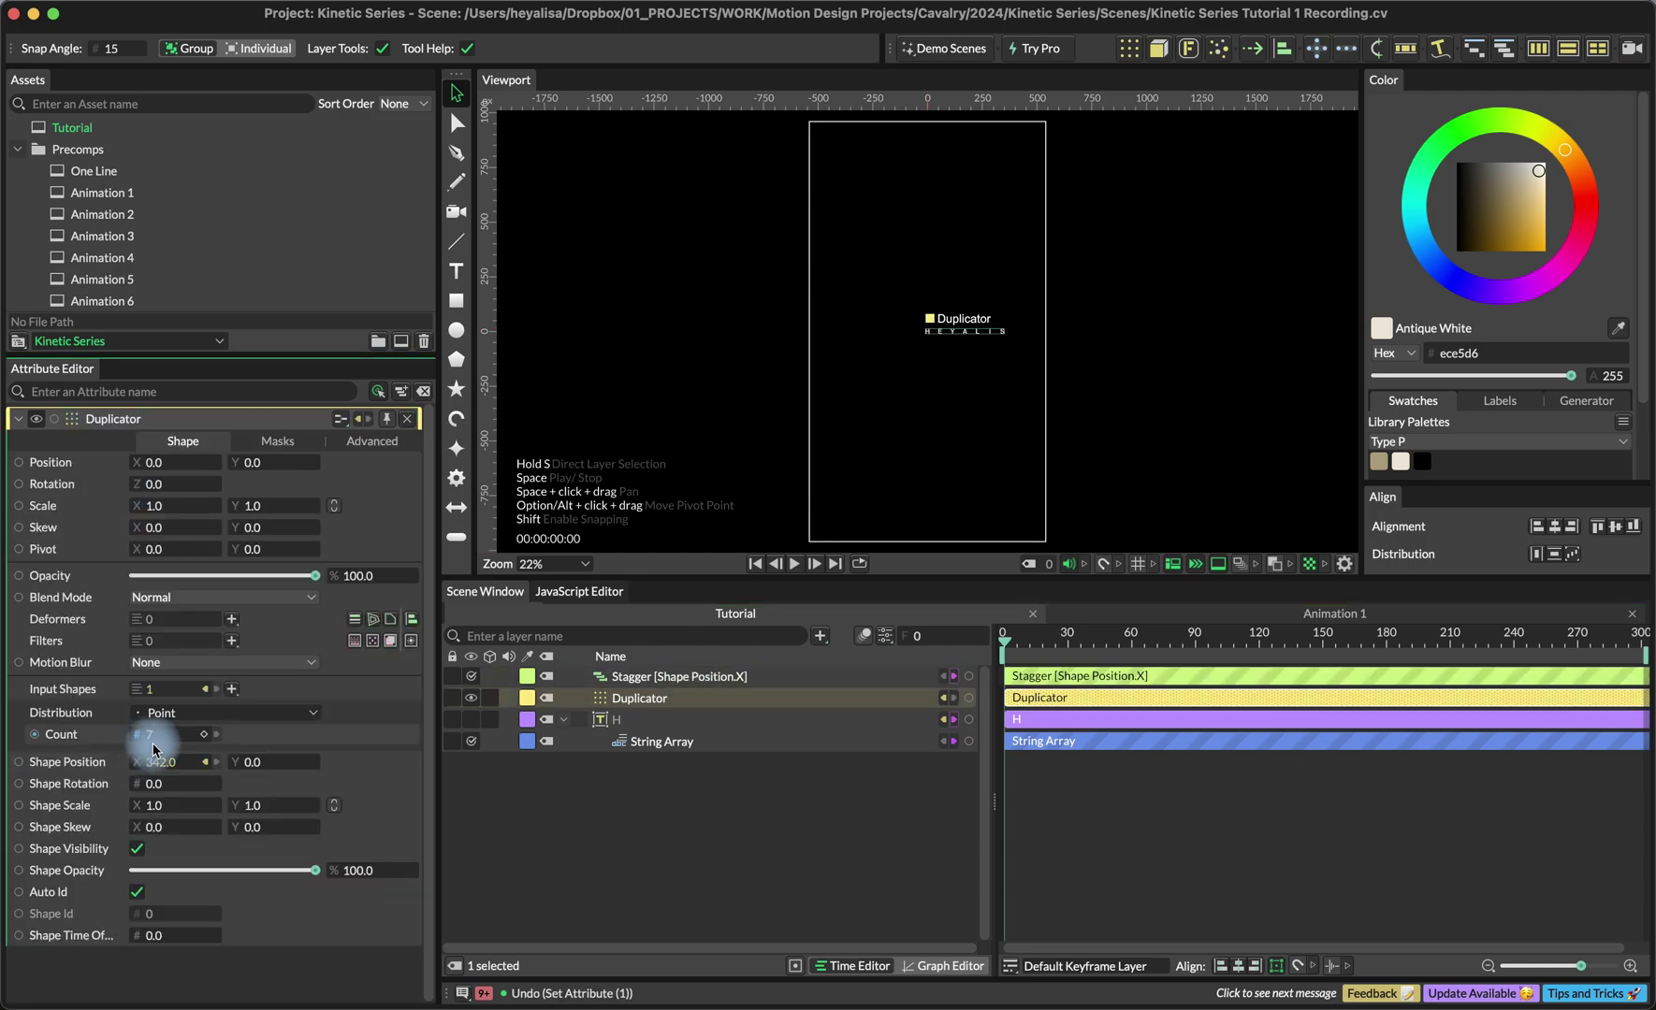
# Set the Duplicator's count to 8 and add an Align deformer to centre the word in the composition.
pyautogui.click(161, 735)
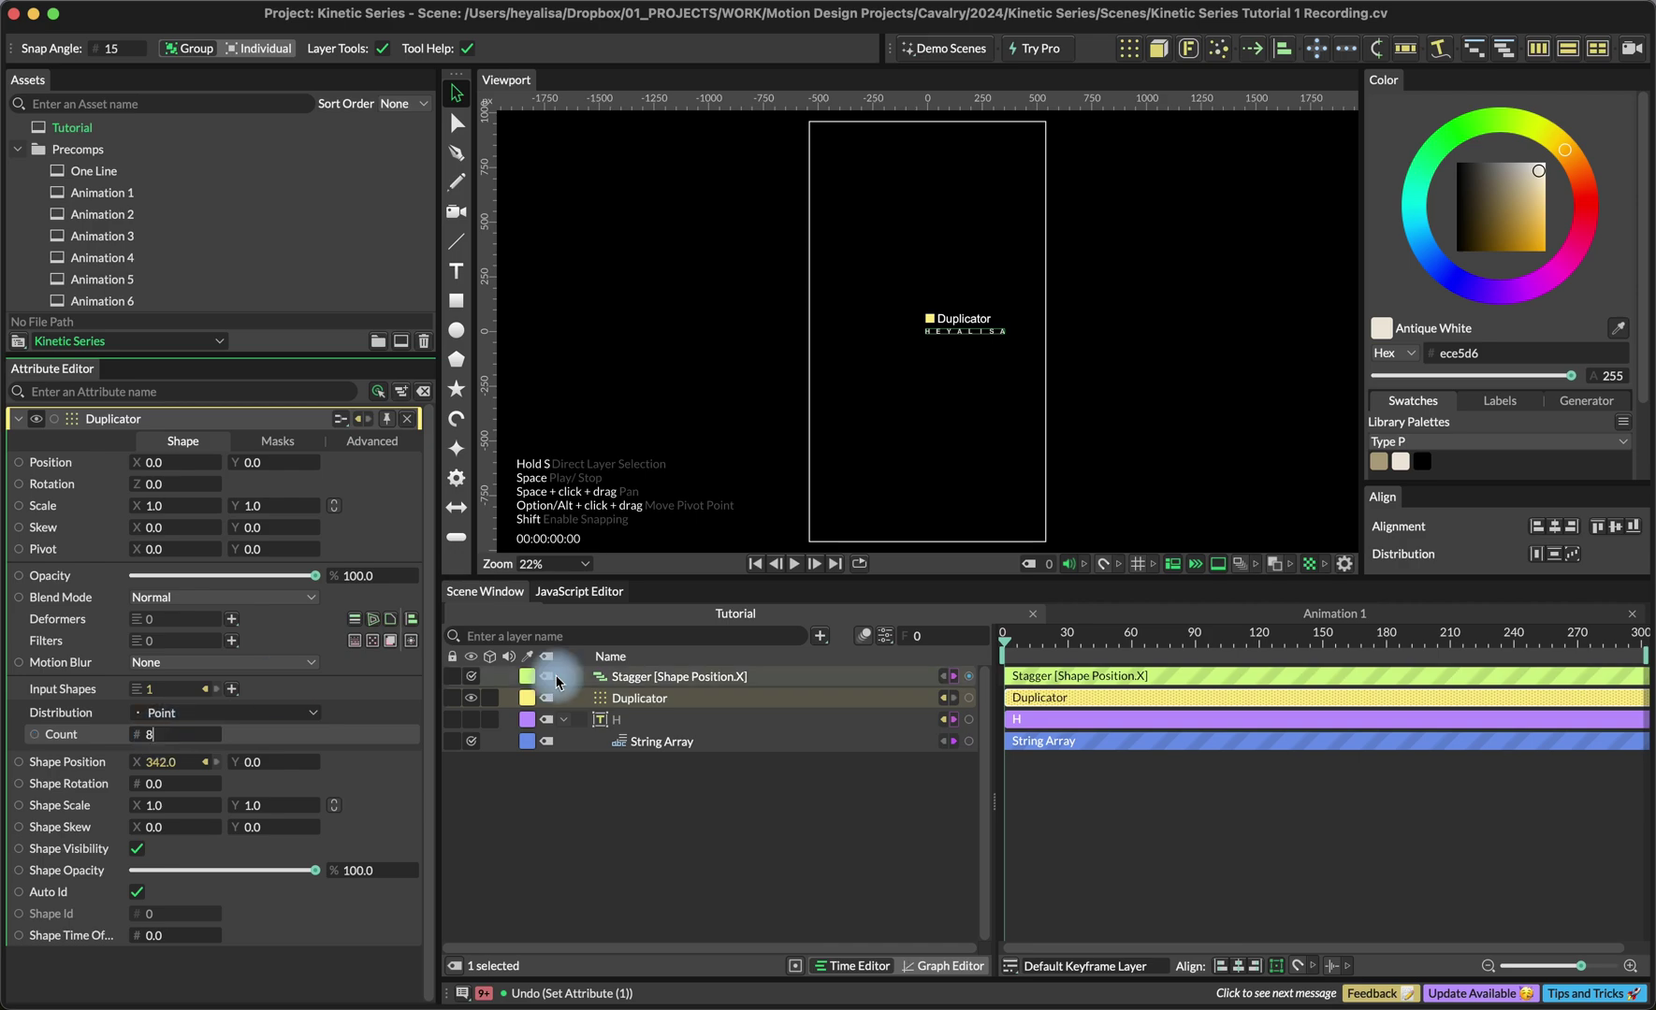
pyautogui.click(231, 618)
pyautogui.click(291, 90)
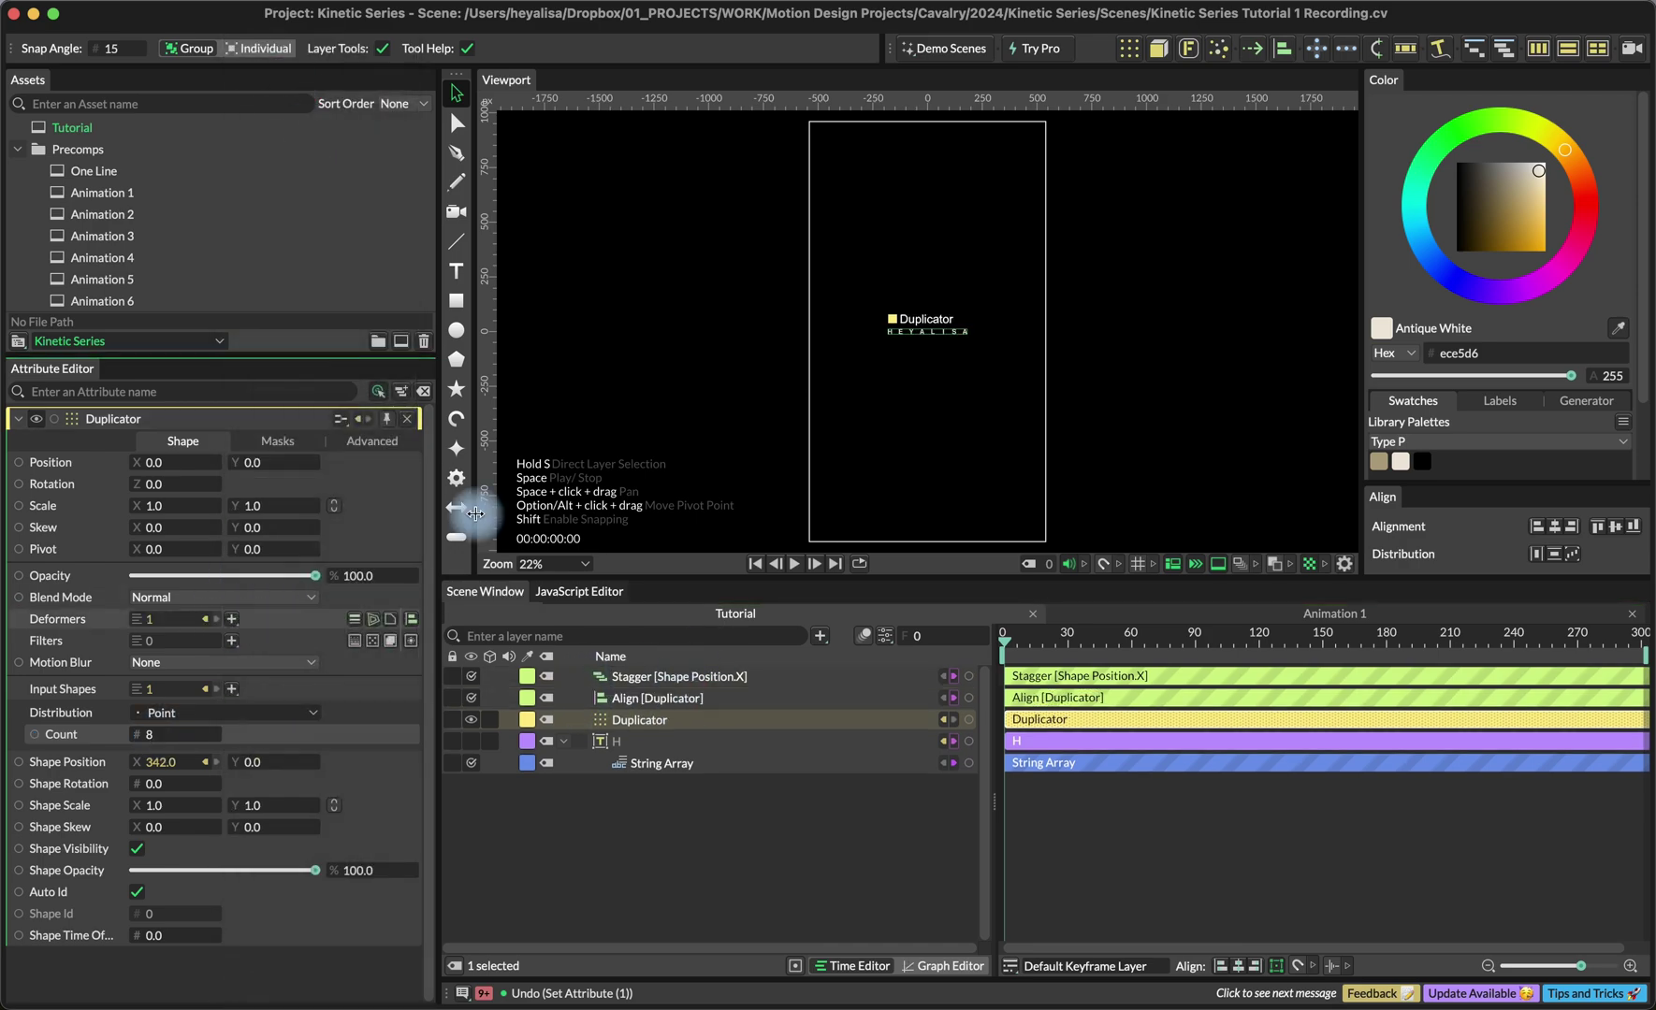
# Nest the Align and Stagger layers under the Duplicator and set the Stagger's maximum to 900.
pyautogui.moveTo(643, 699)
pyautogui.mouseDown()
pyautogui.moveTo(658, 723)
pyautogui.moveTo(656, 701)
pyautogui.mouseUp()
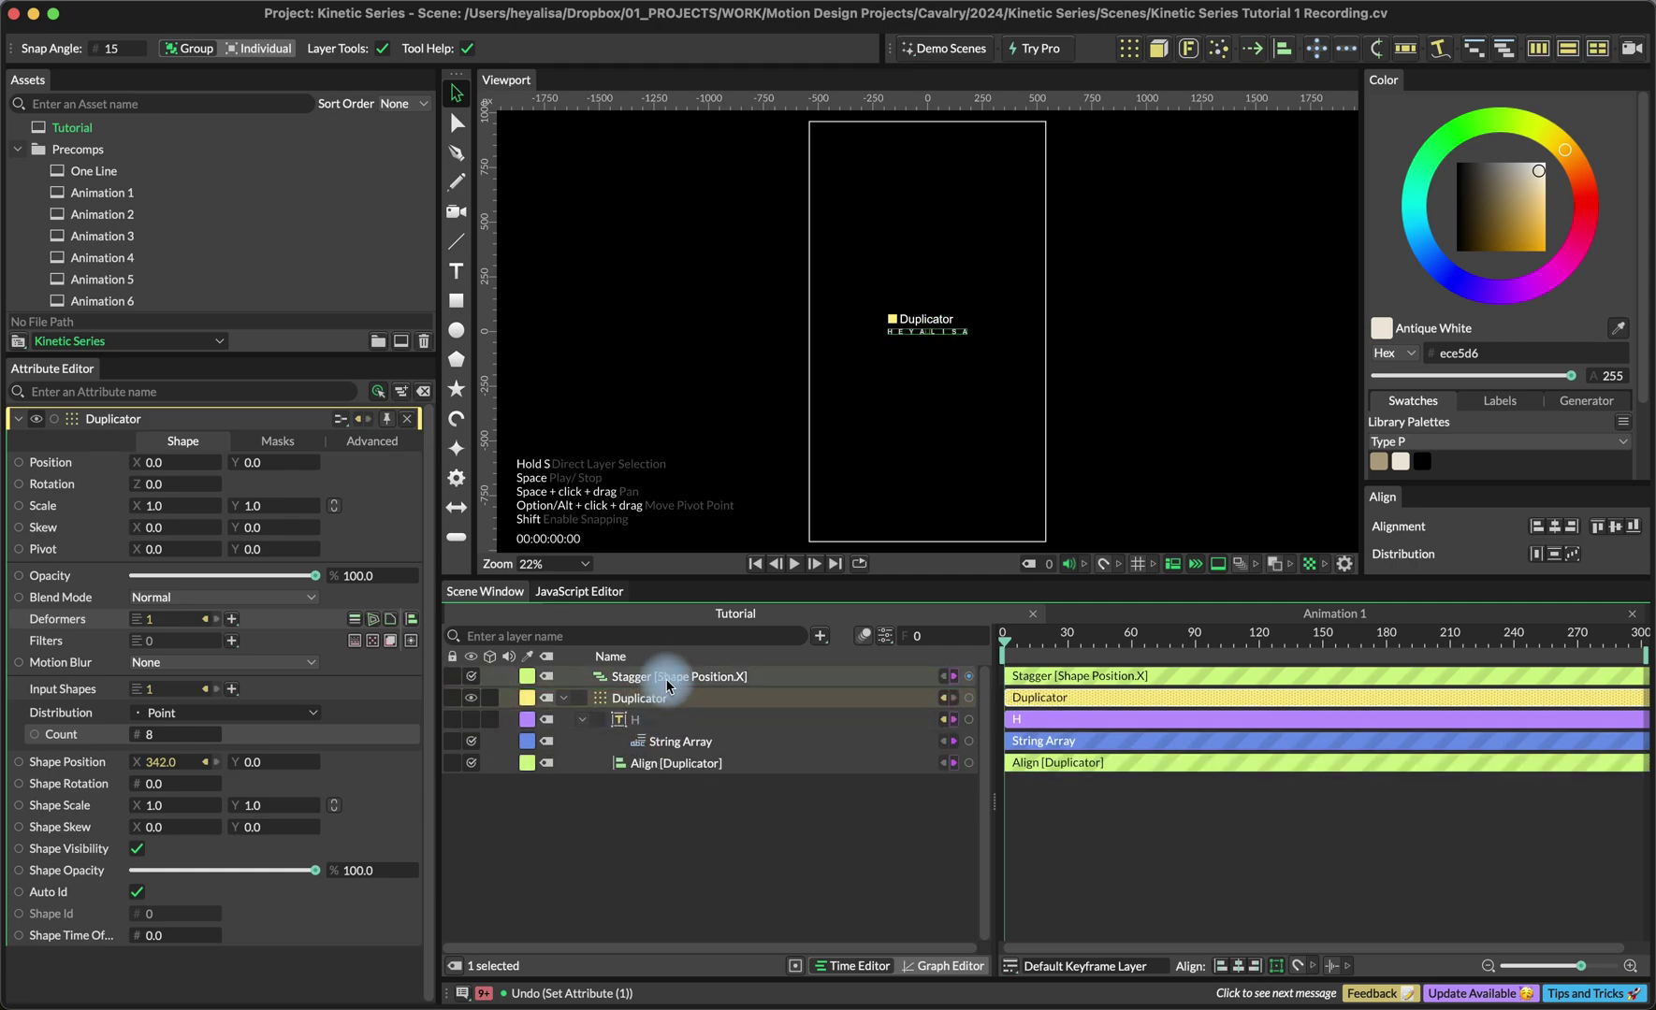
pyautogui.click(676, 676)
pyautogui.click(156, 502)
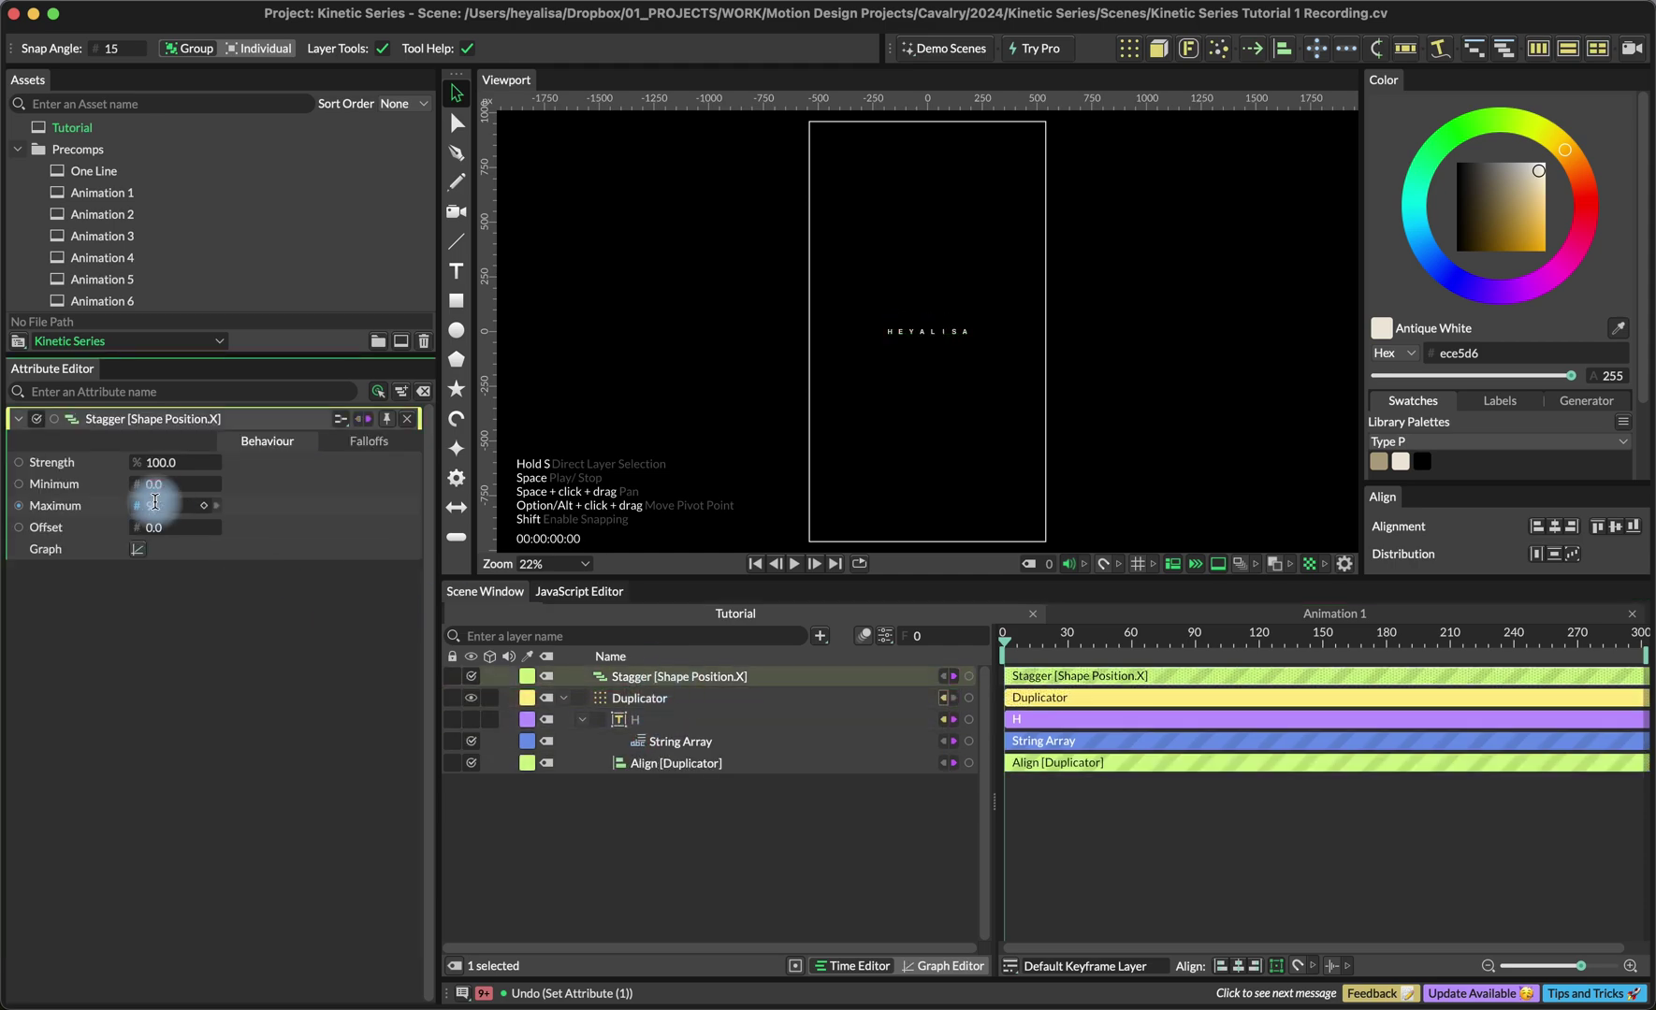
pyautogui.write('900.0')
pyautogui.moveTo(647, 676); pyautogui.dragTo(660, 700)
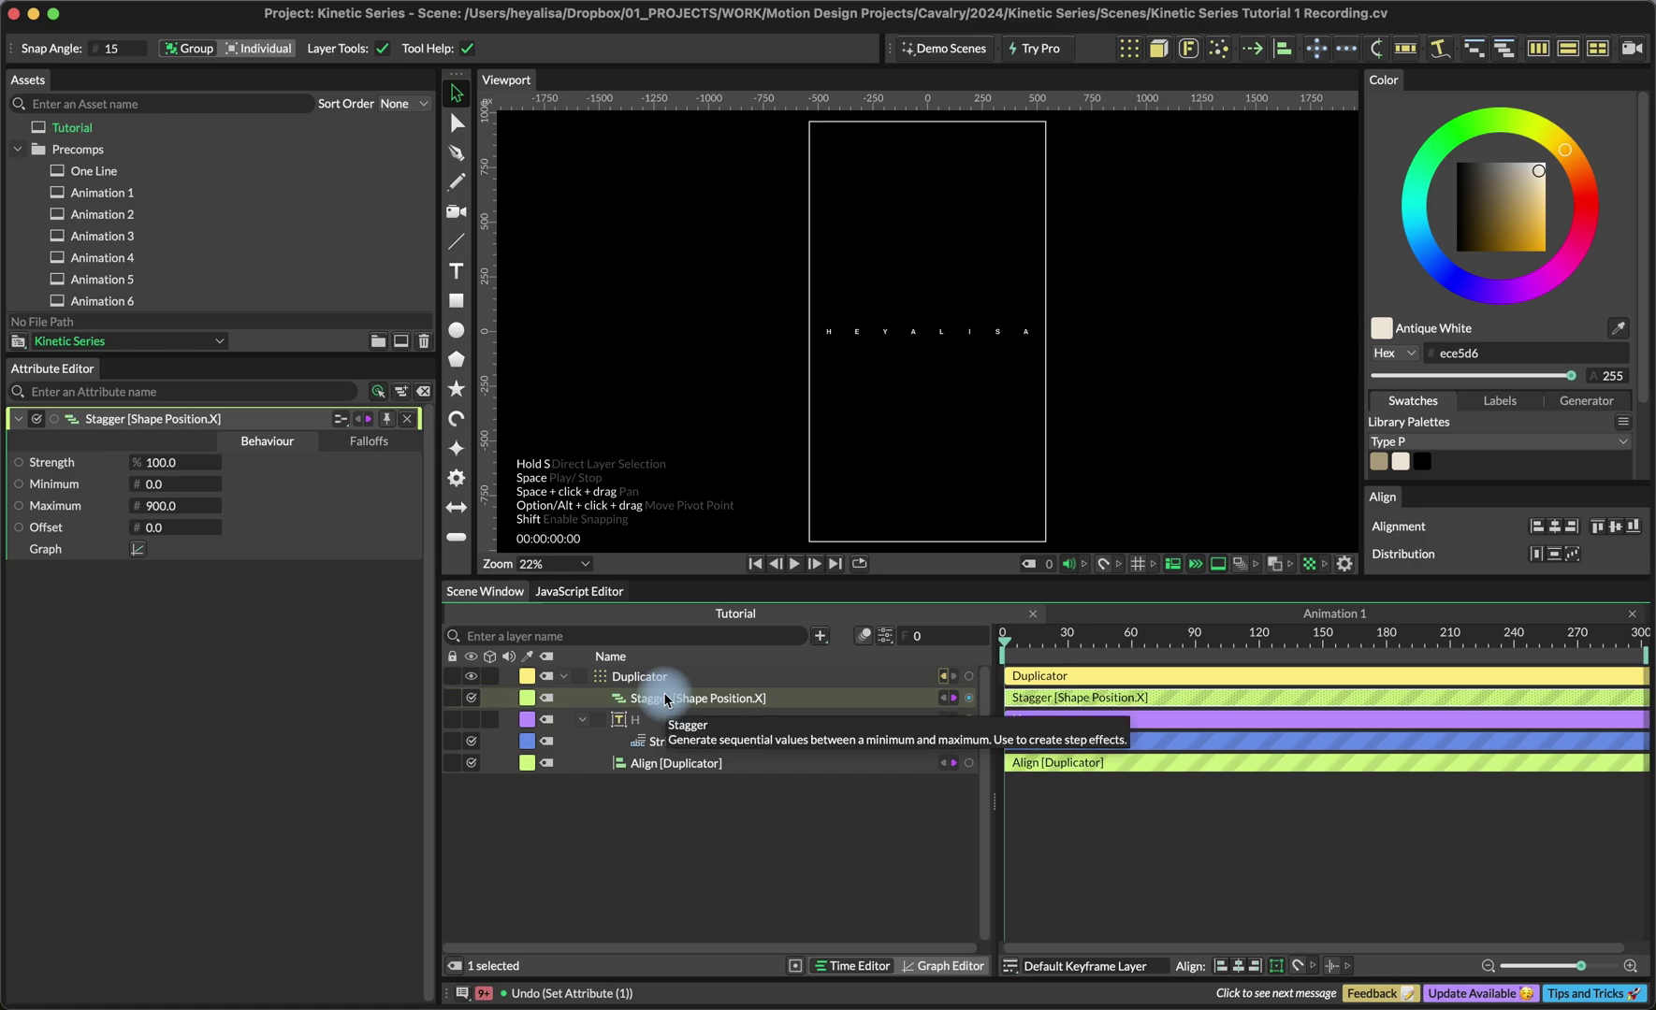
# Try reshaping the Stagger's graph by bending the end point's tangent handle and moving a point added mid-curve.
pyautogui.click(138, 549)
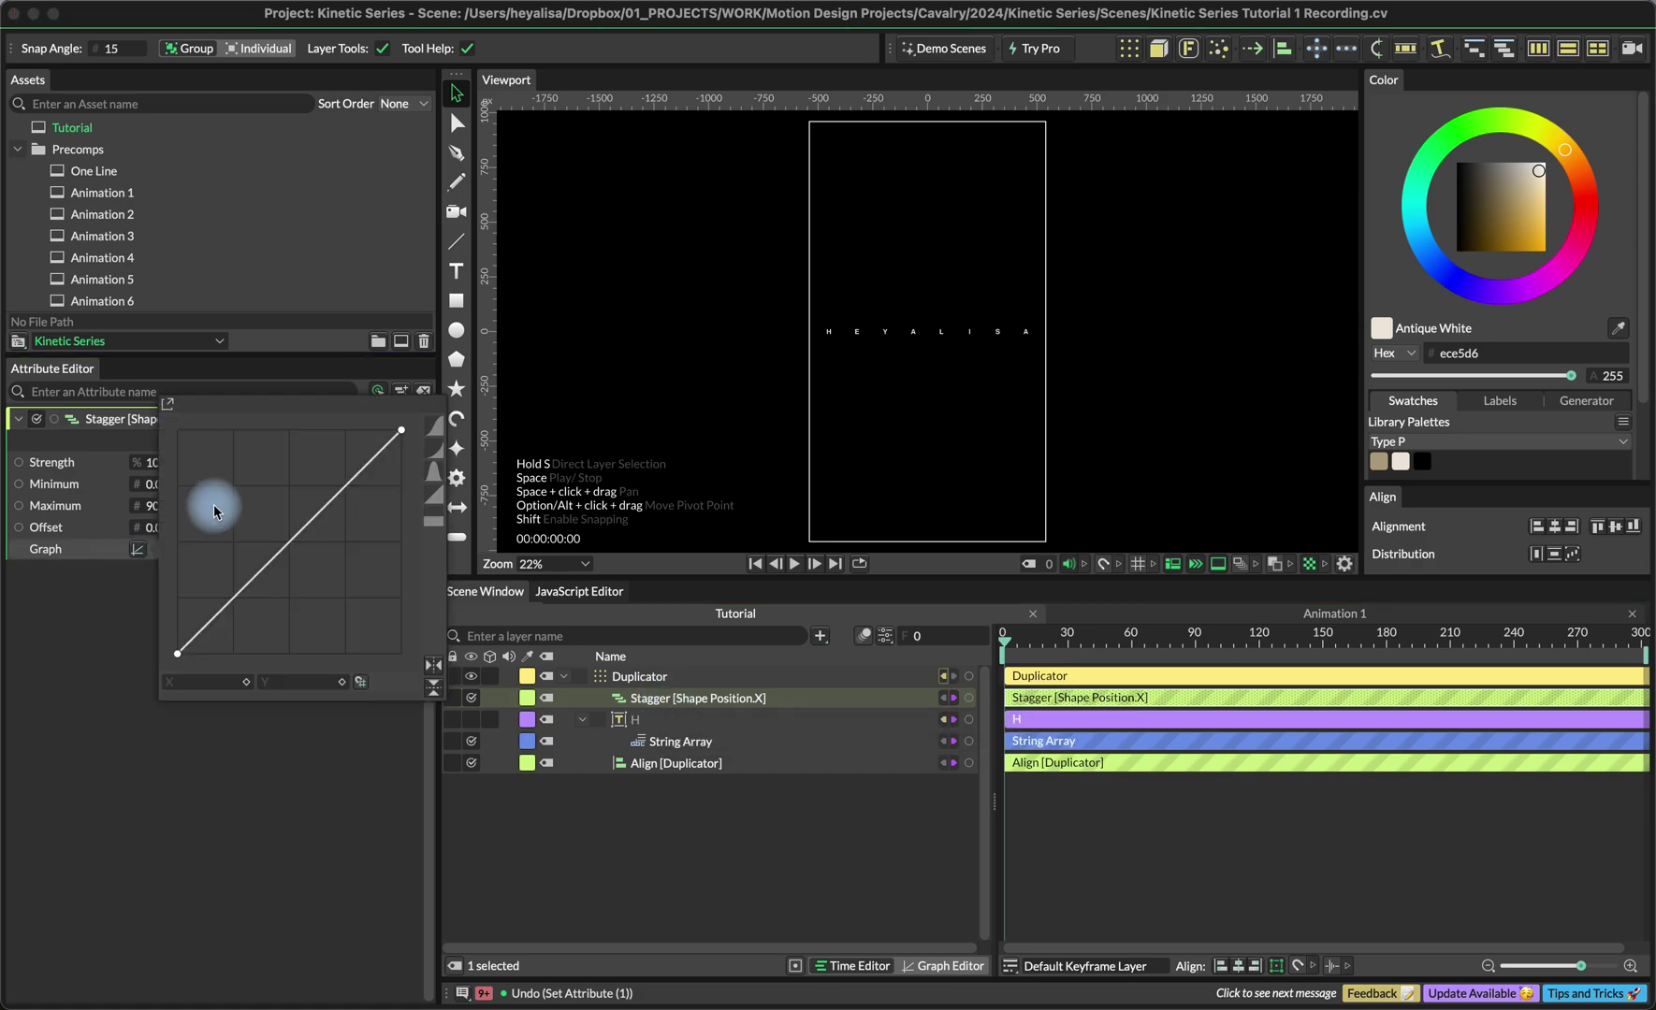
pyautogui.moveTo(167, 417); pyautogui.dragTo(261, 620)
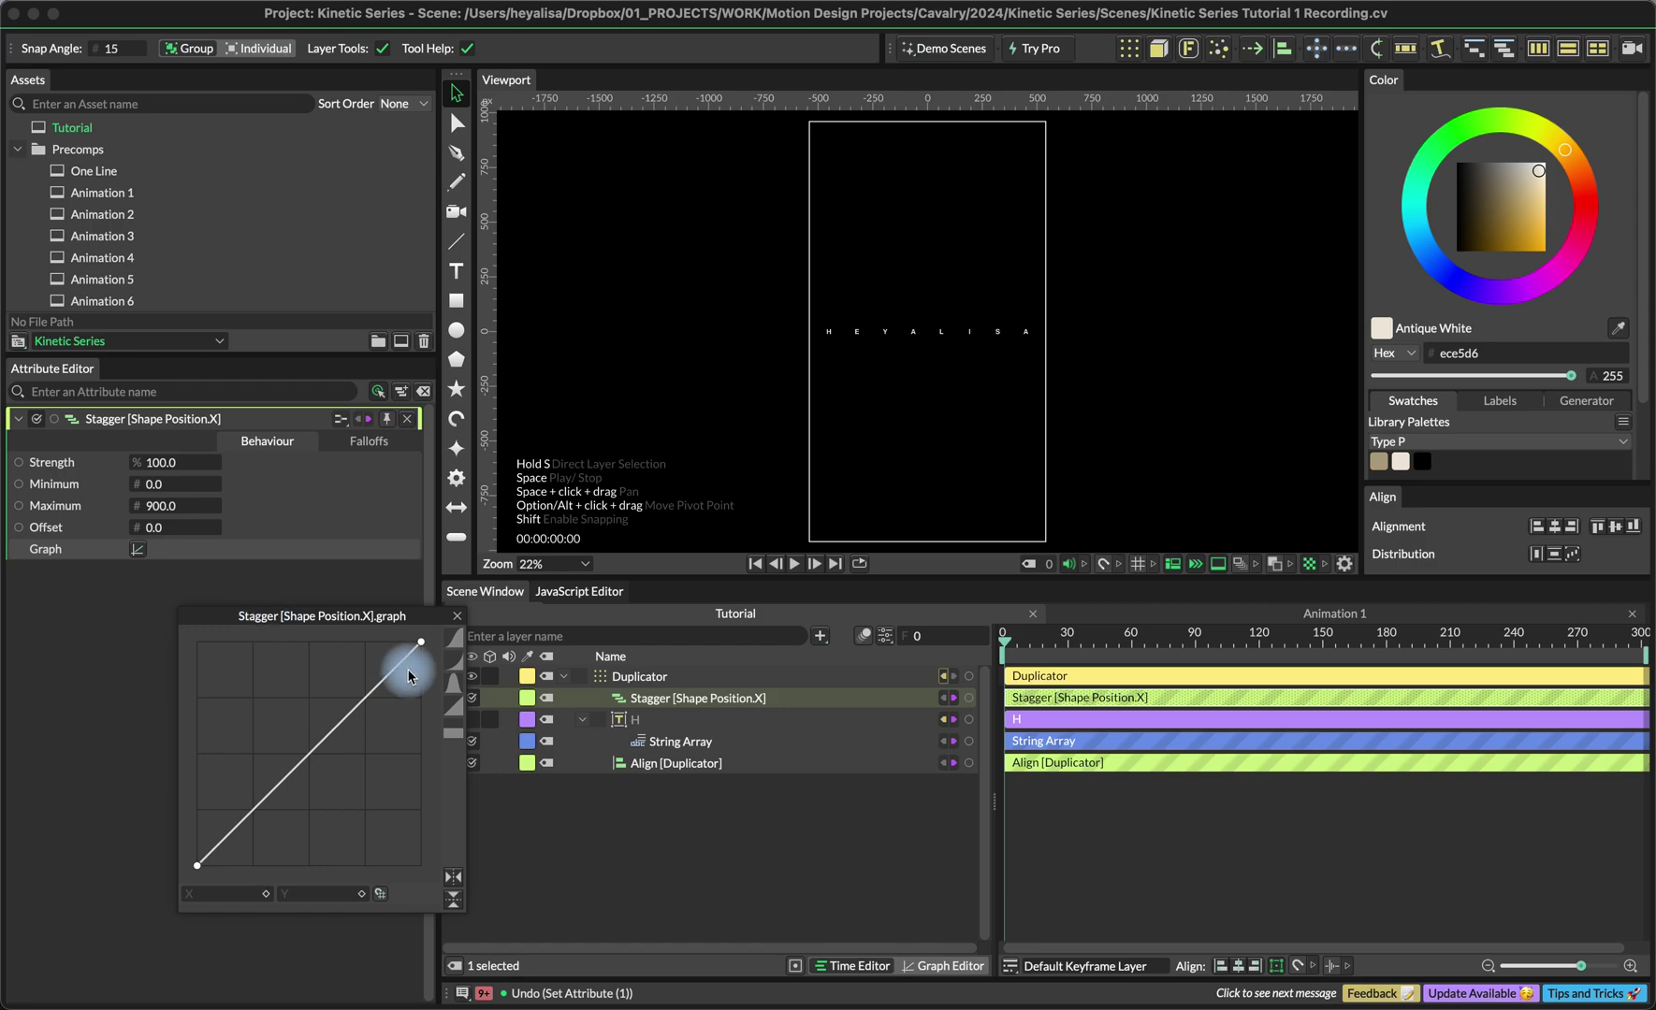
pyautogui.click(421, 643)
pyautogui.moveTo(422, 648)
pyautogui.mouseDown()
pyautogui.moveTo(358, 619)
pyautogui.moveTo(438, 634)
pyautogui.moveTo(426, 662)
pyautogui.moveTo(435, 636)
pyautogui.mouseUp()
pyautogui.click(335, 745)
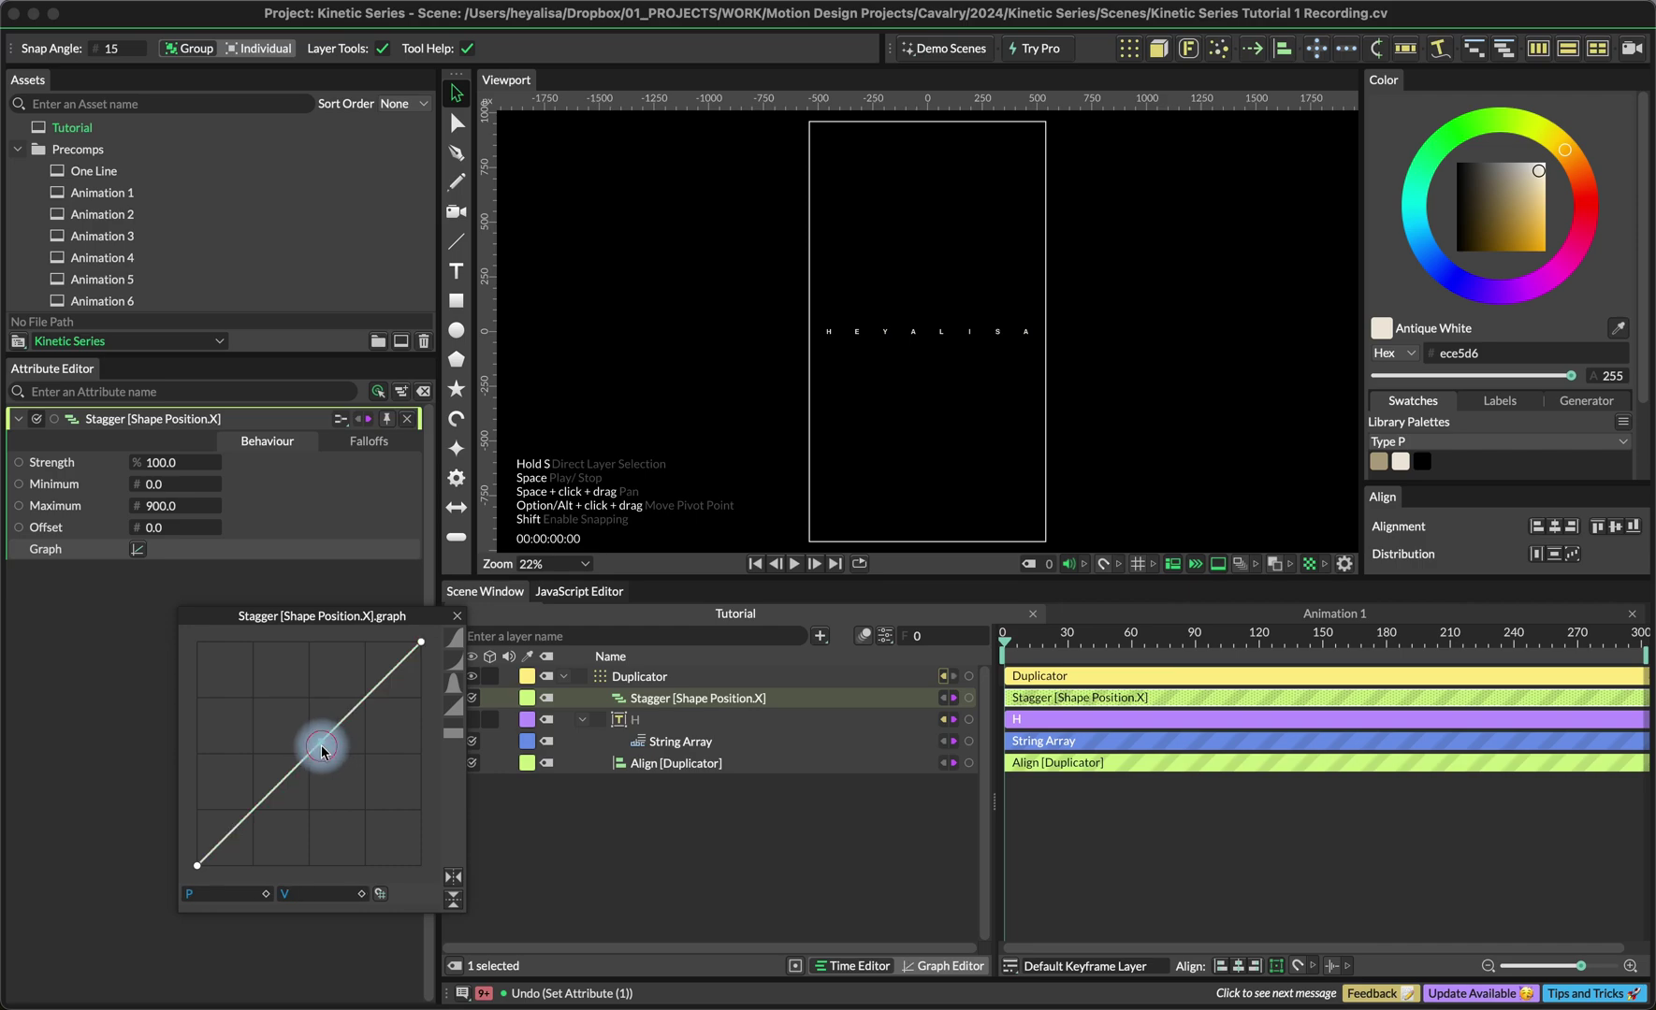
pyautogui.moveTo(322, 745); pyautogui.dragTo(300, 717)
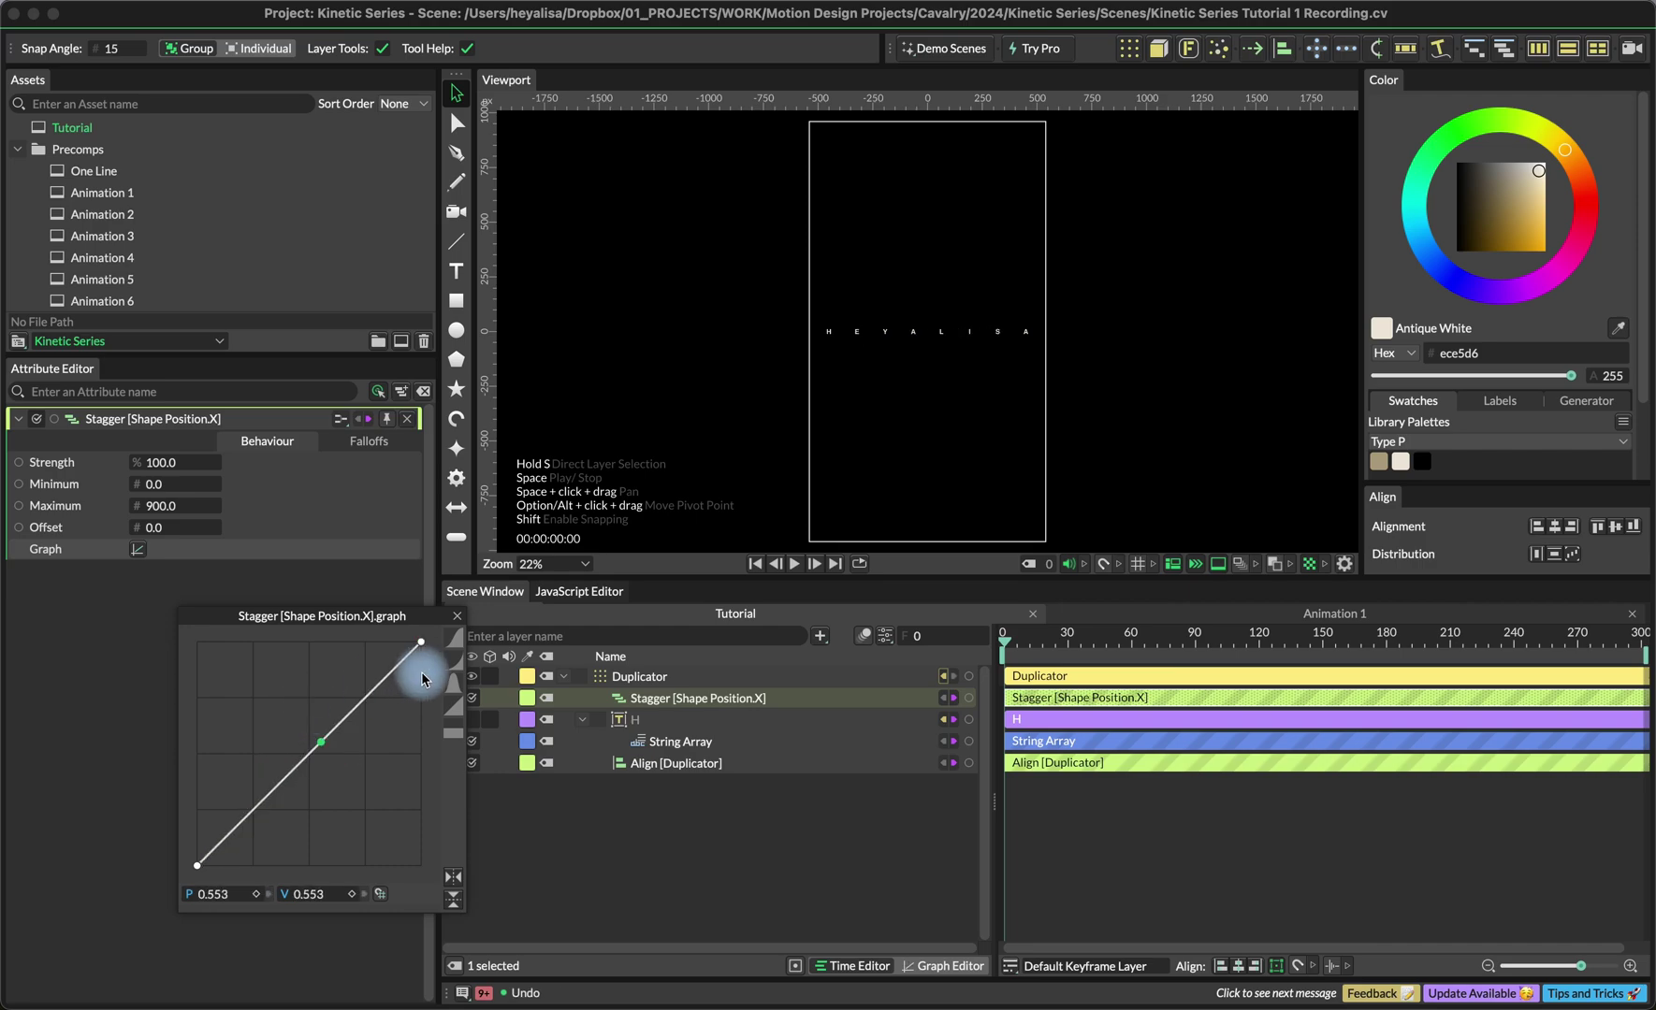
pyautogui.press('super+z')
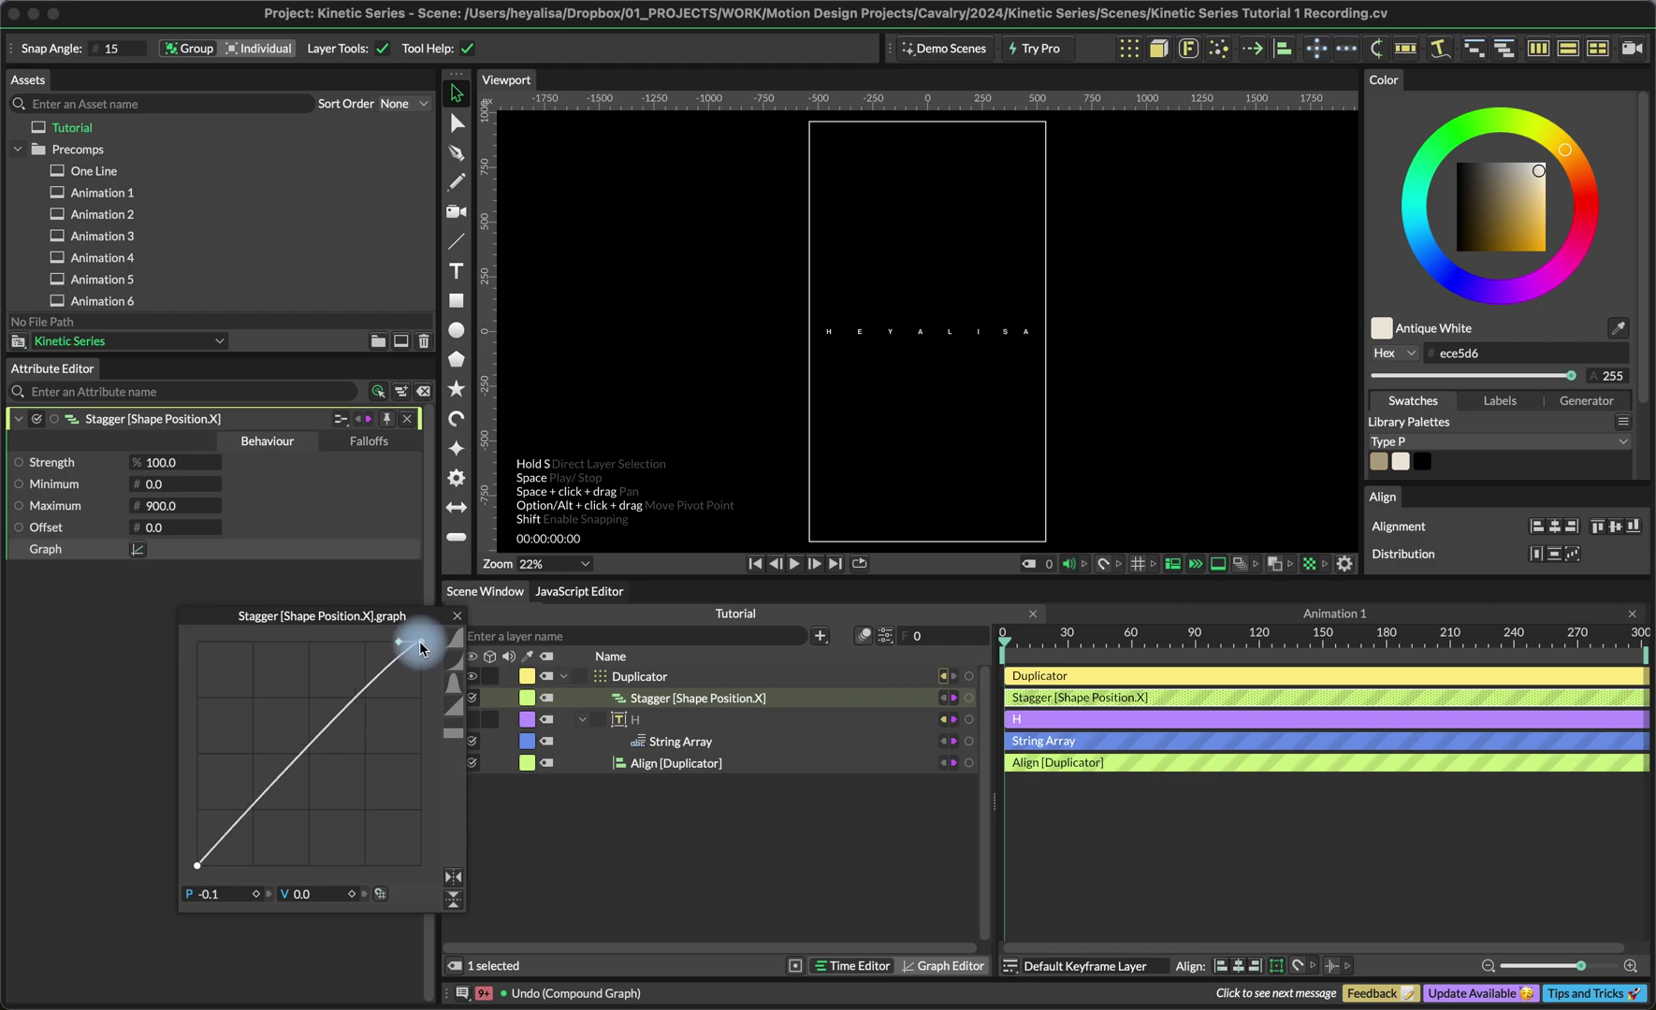
pyautogui.moveTo(401, 646); pyautogui.dragTo(383, 679)
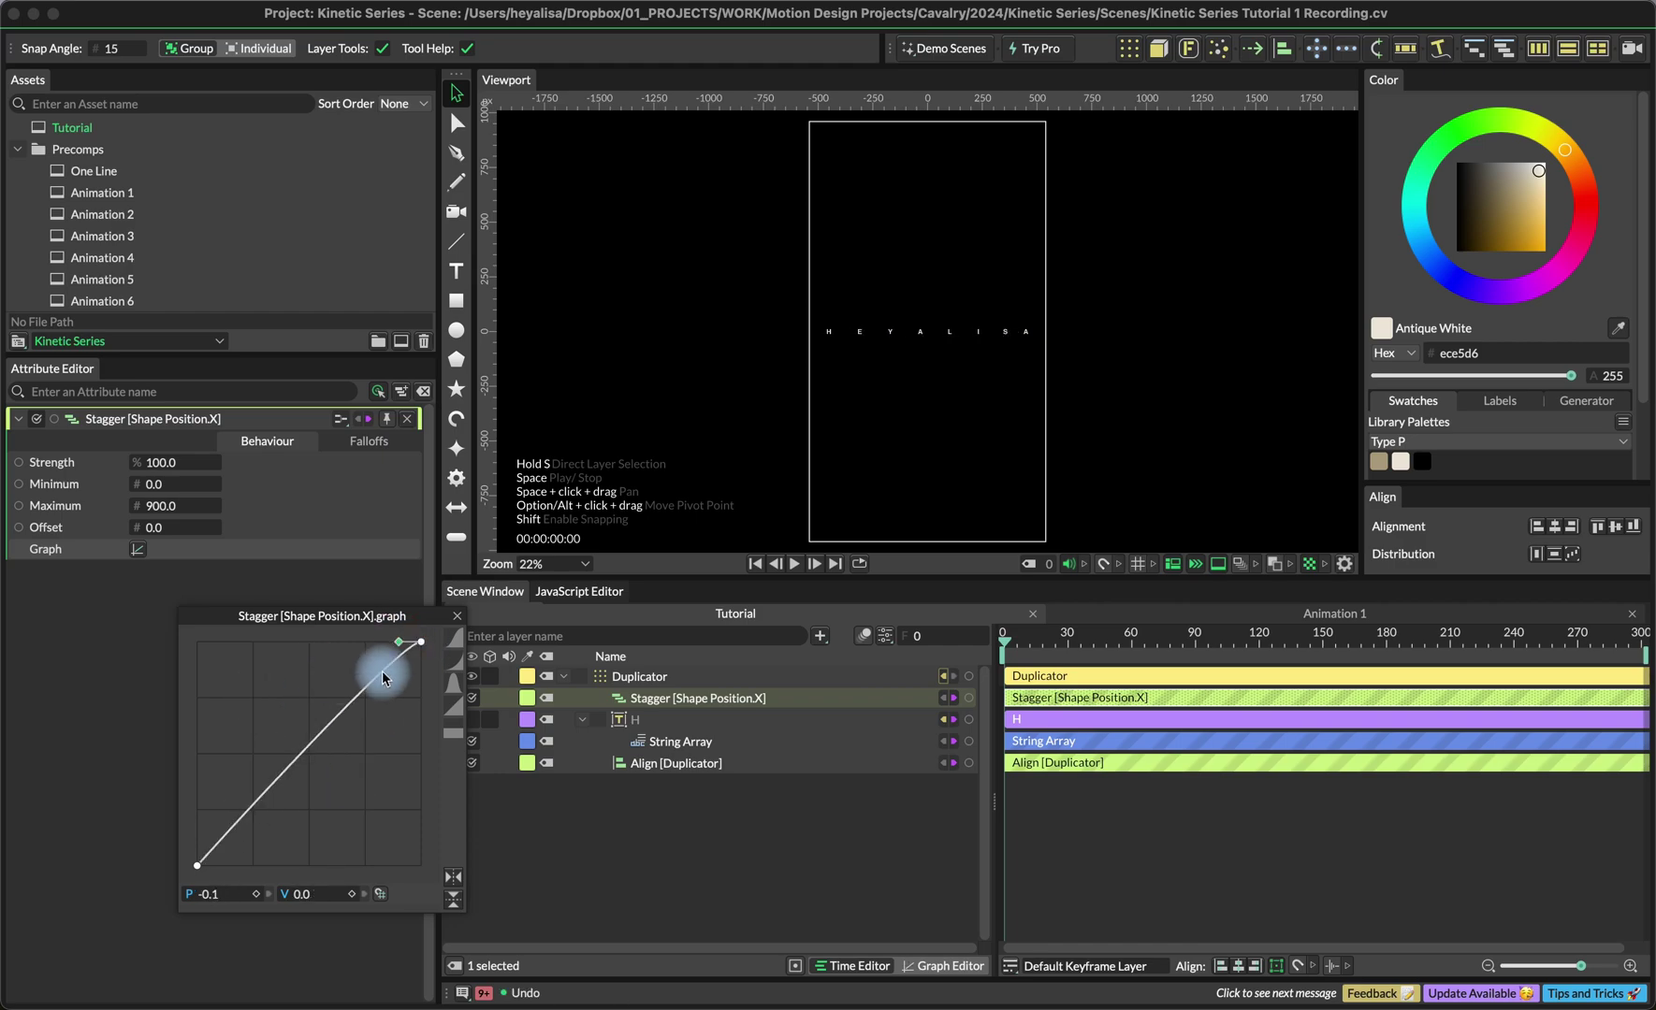
pyautogui.doubleClick(421, 643)
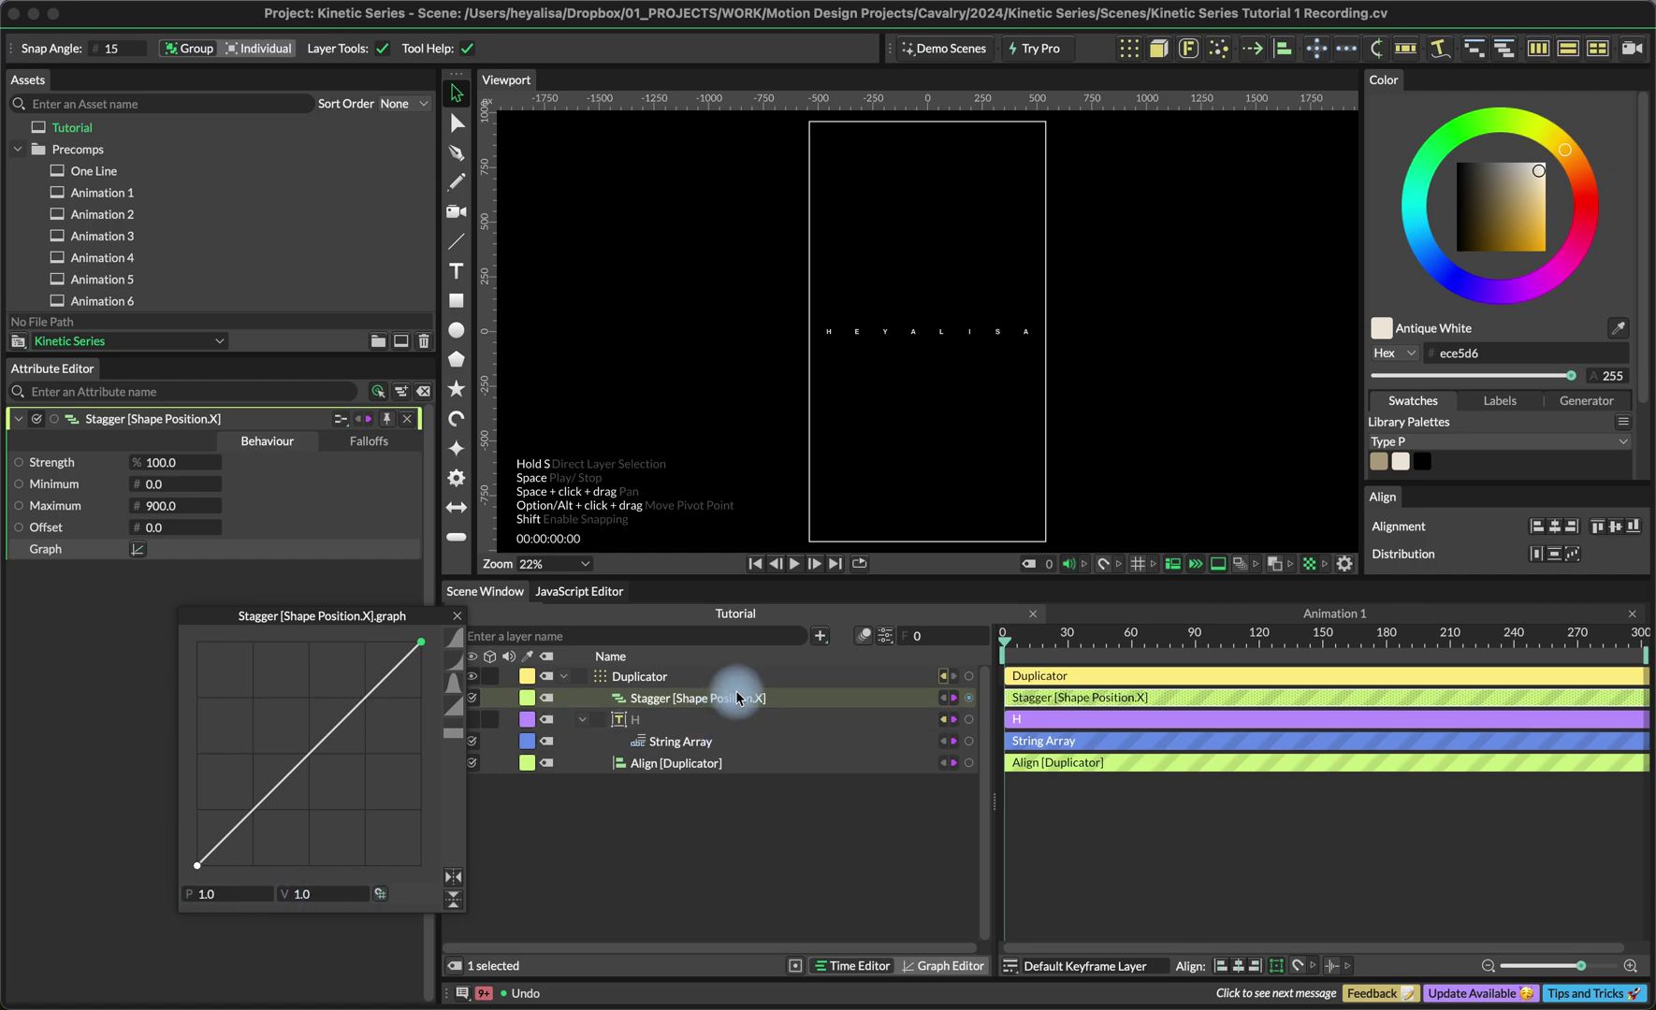
# Open the Shape Position X Stagger's graph in Animation 1 and play the composition to examine the animated curve, returning to Tutorial at the end.
pyautogui.click(1181, 608)
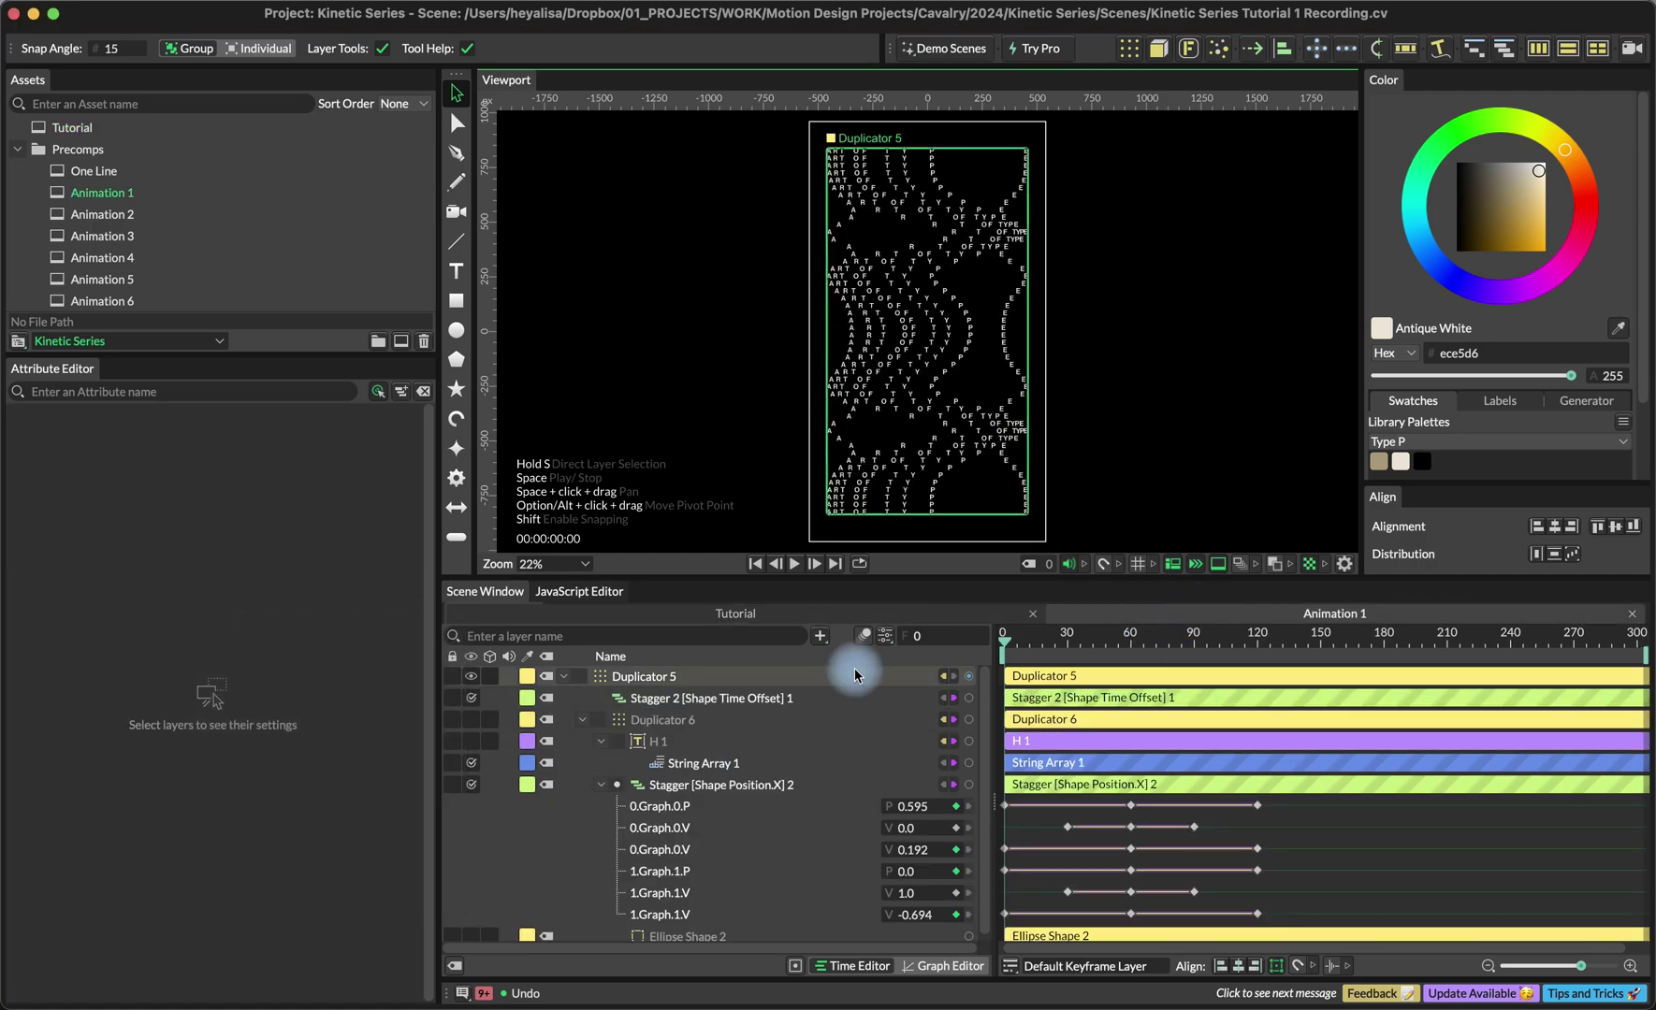
pyautogui.click(721, 784)
pyautogui.click(131, 547)
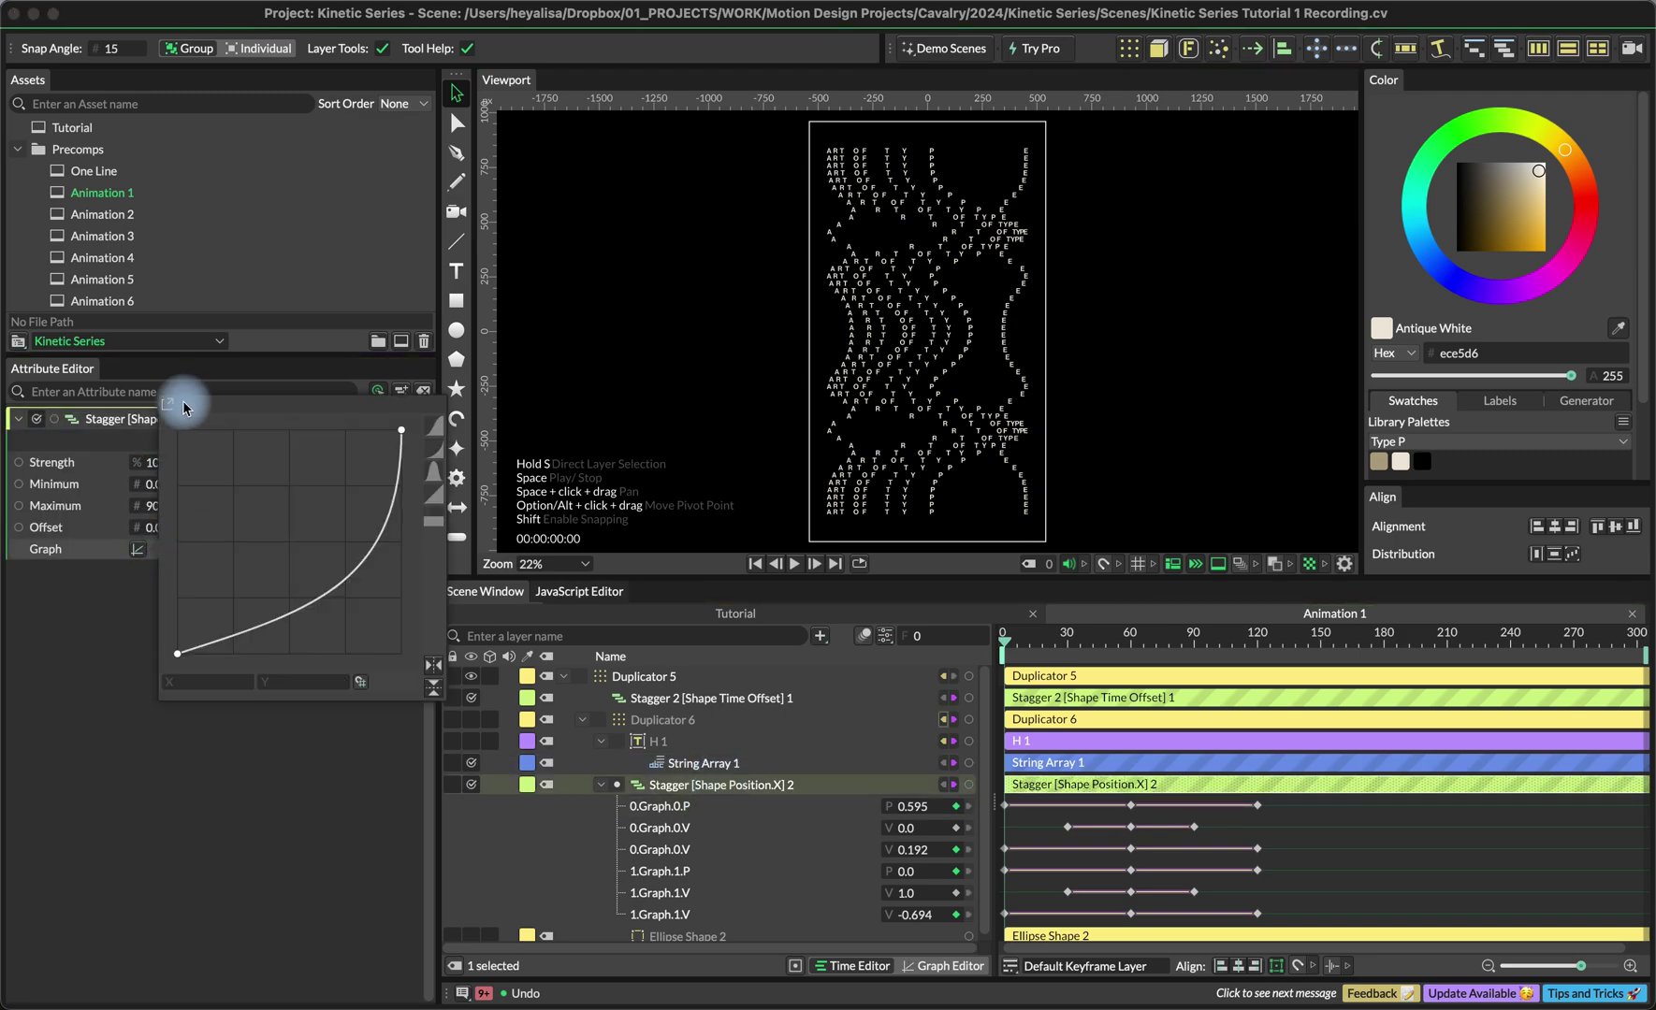
pyautogui.moveTo(236, 407); pyautogui.dragTo(522, 588)
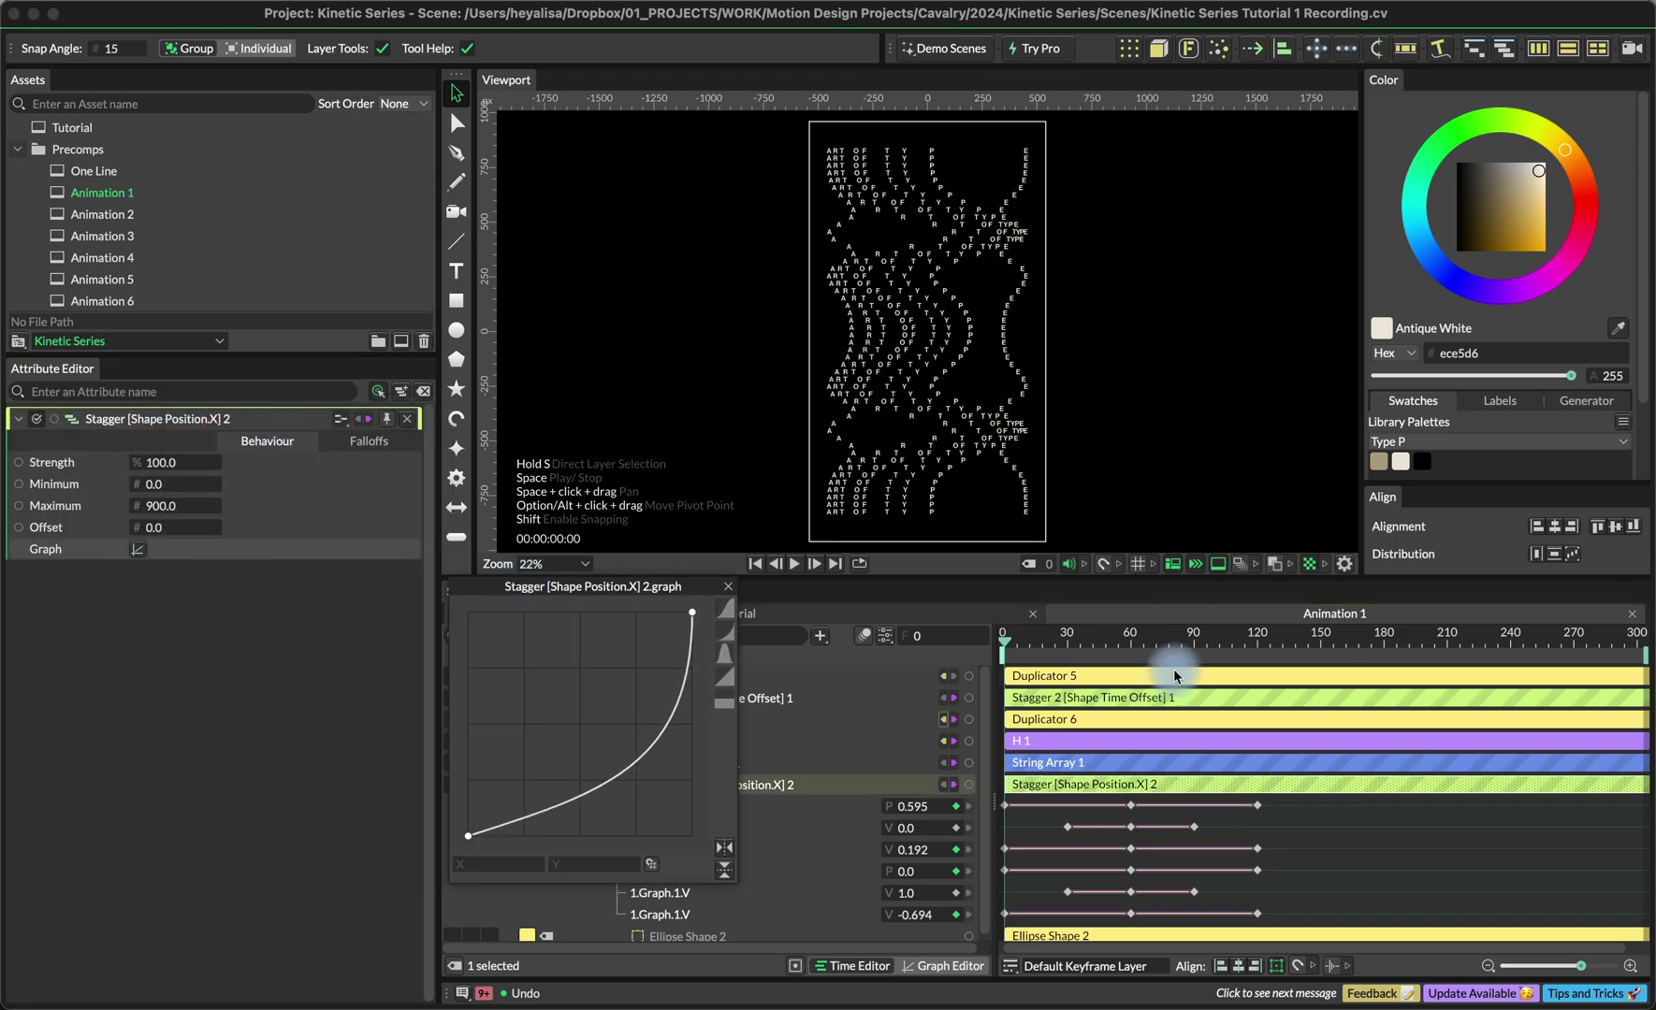
pyautogui.click(1016, 640)
pyautogui.press('space')
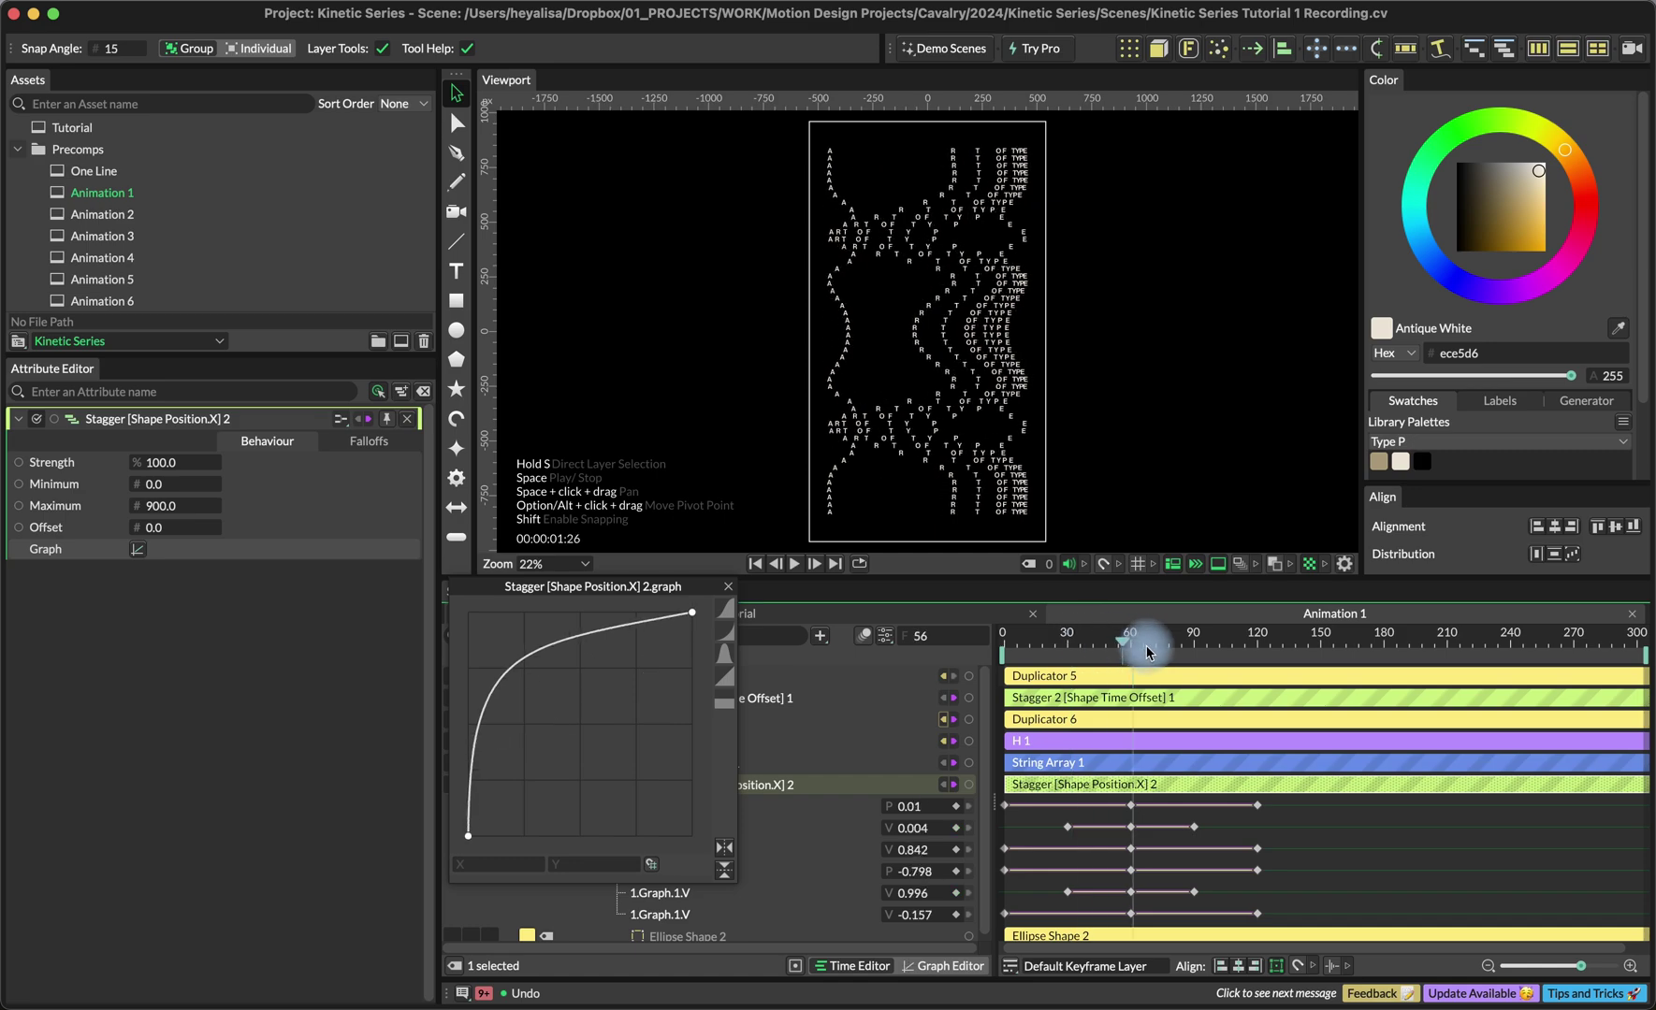
pyautogui.moveTo(1122, 677); pyautogui.dragTo(982, 696)
pyautogui.click(947, 619)
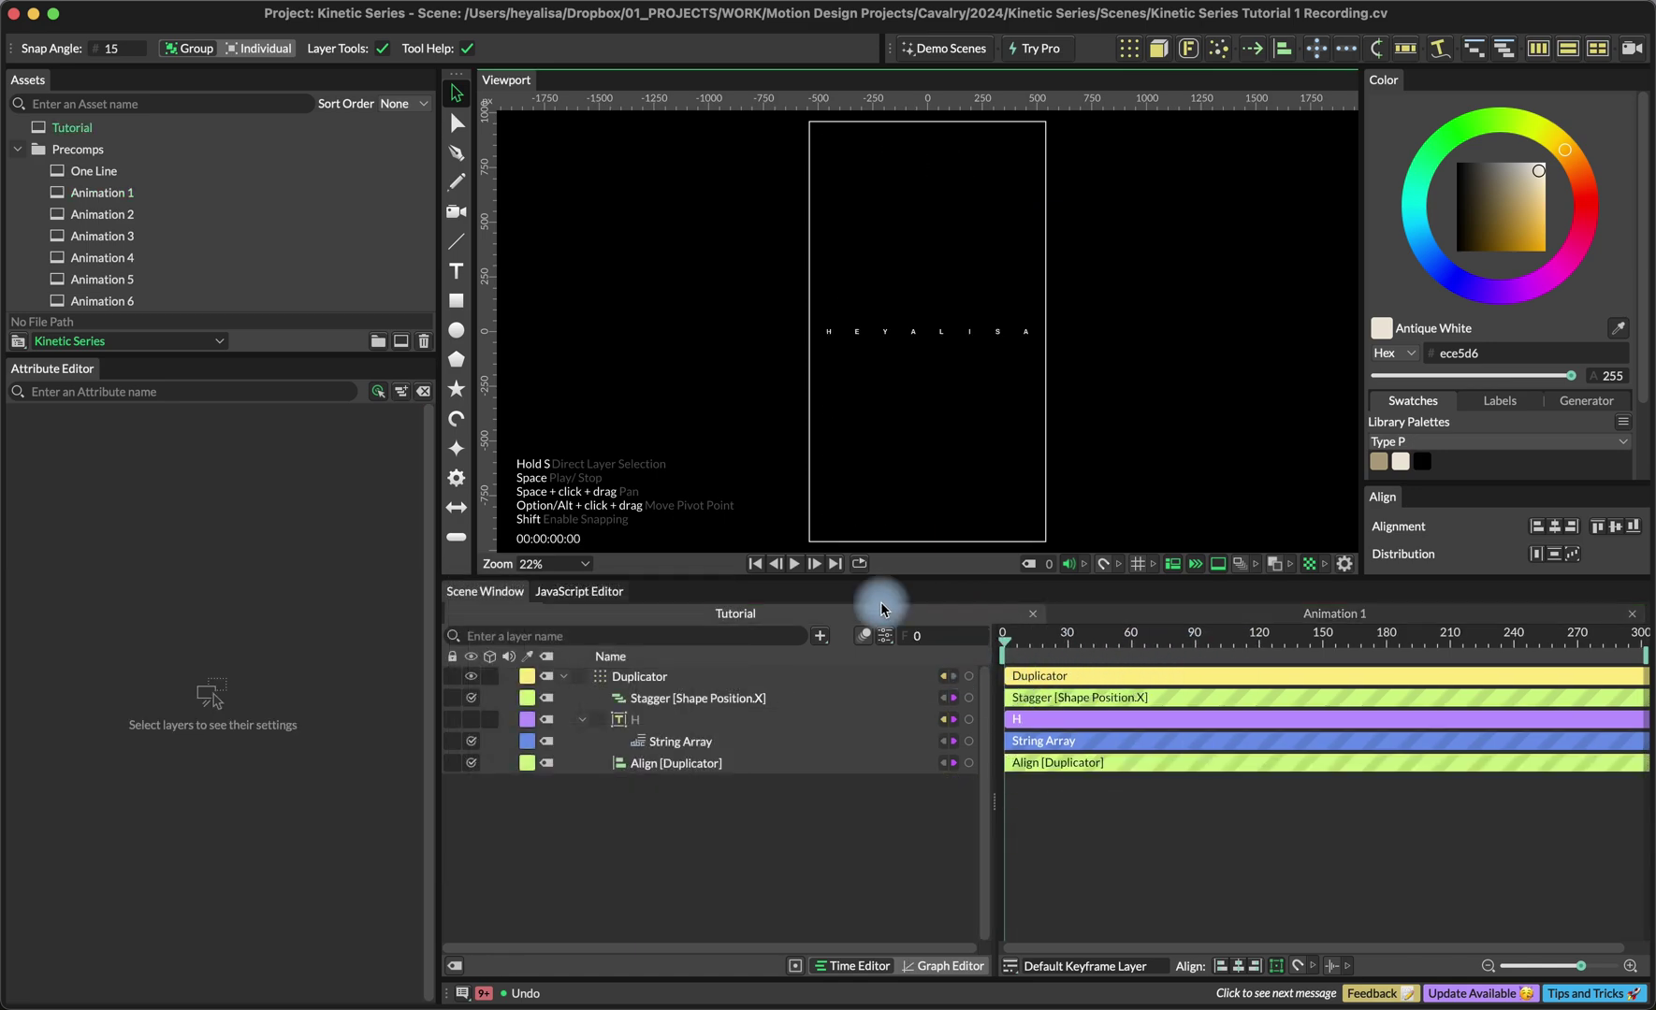
# Keyframe both tangent handles of the Stagger graph at frame 0, pulled to about P 0.769, V 0.189 and P 0, V -0.774.
pyautogui.click(138, 549)
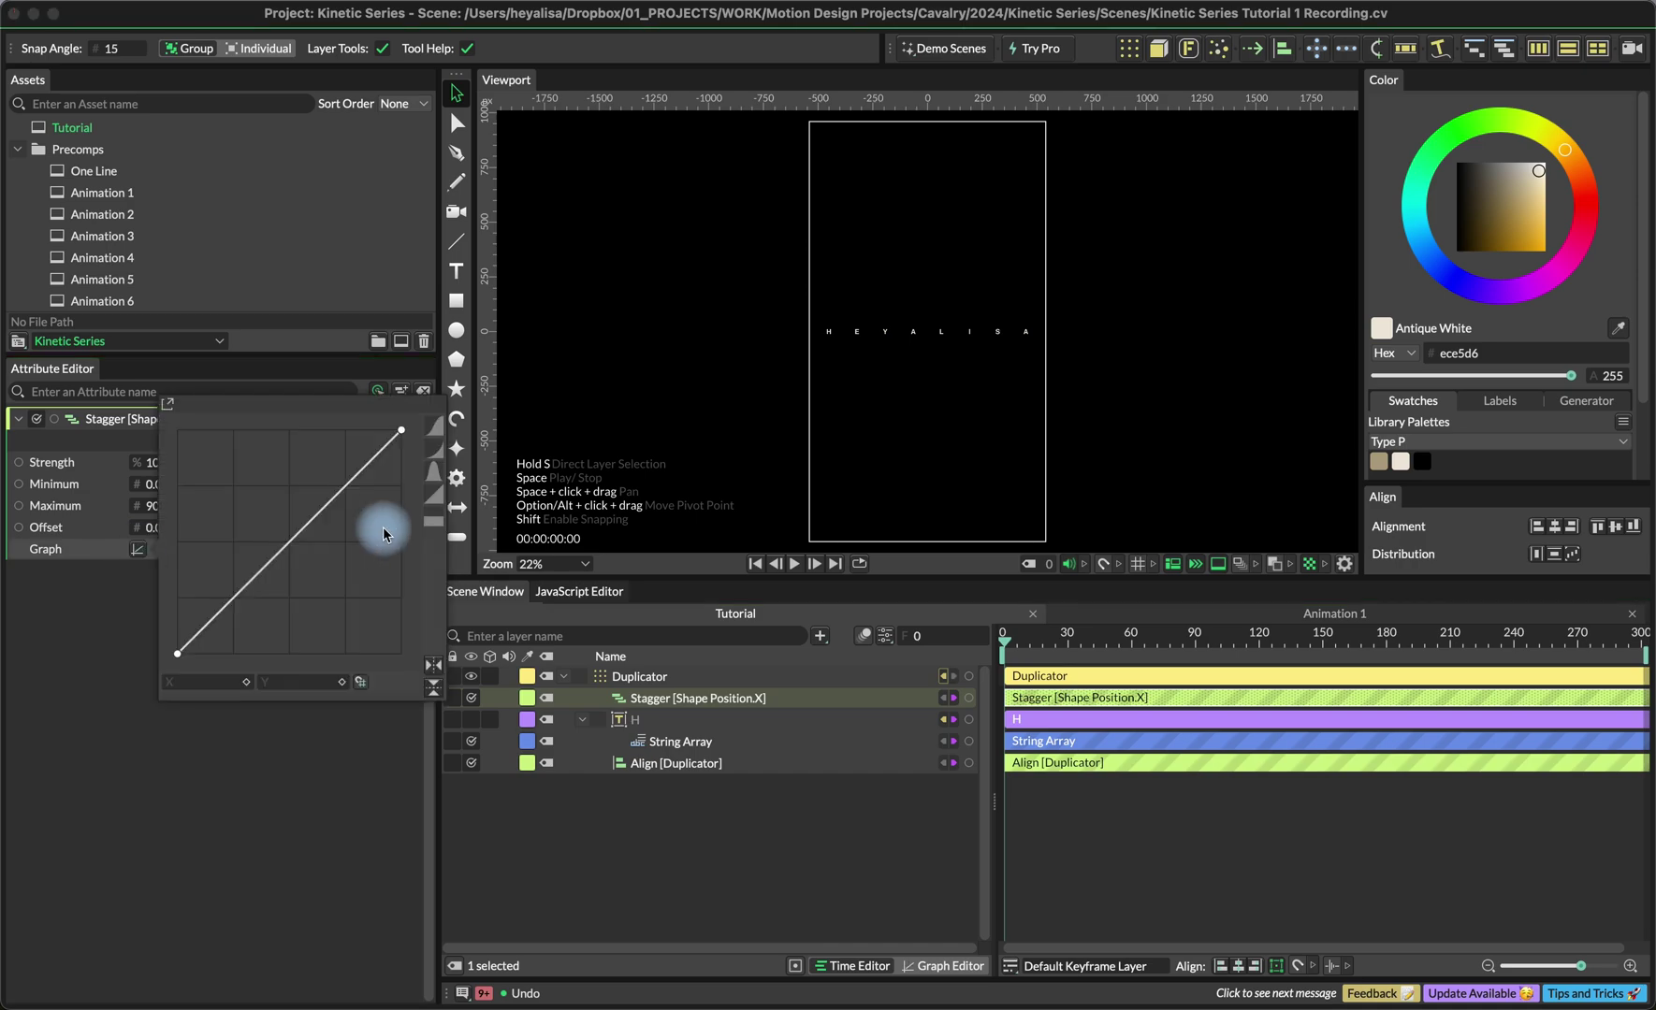
pyautogui.click(389, 428)
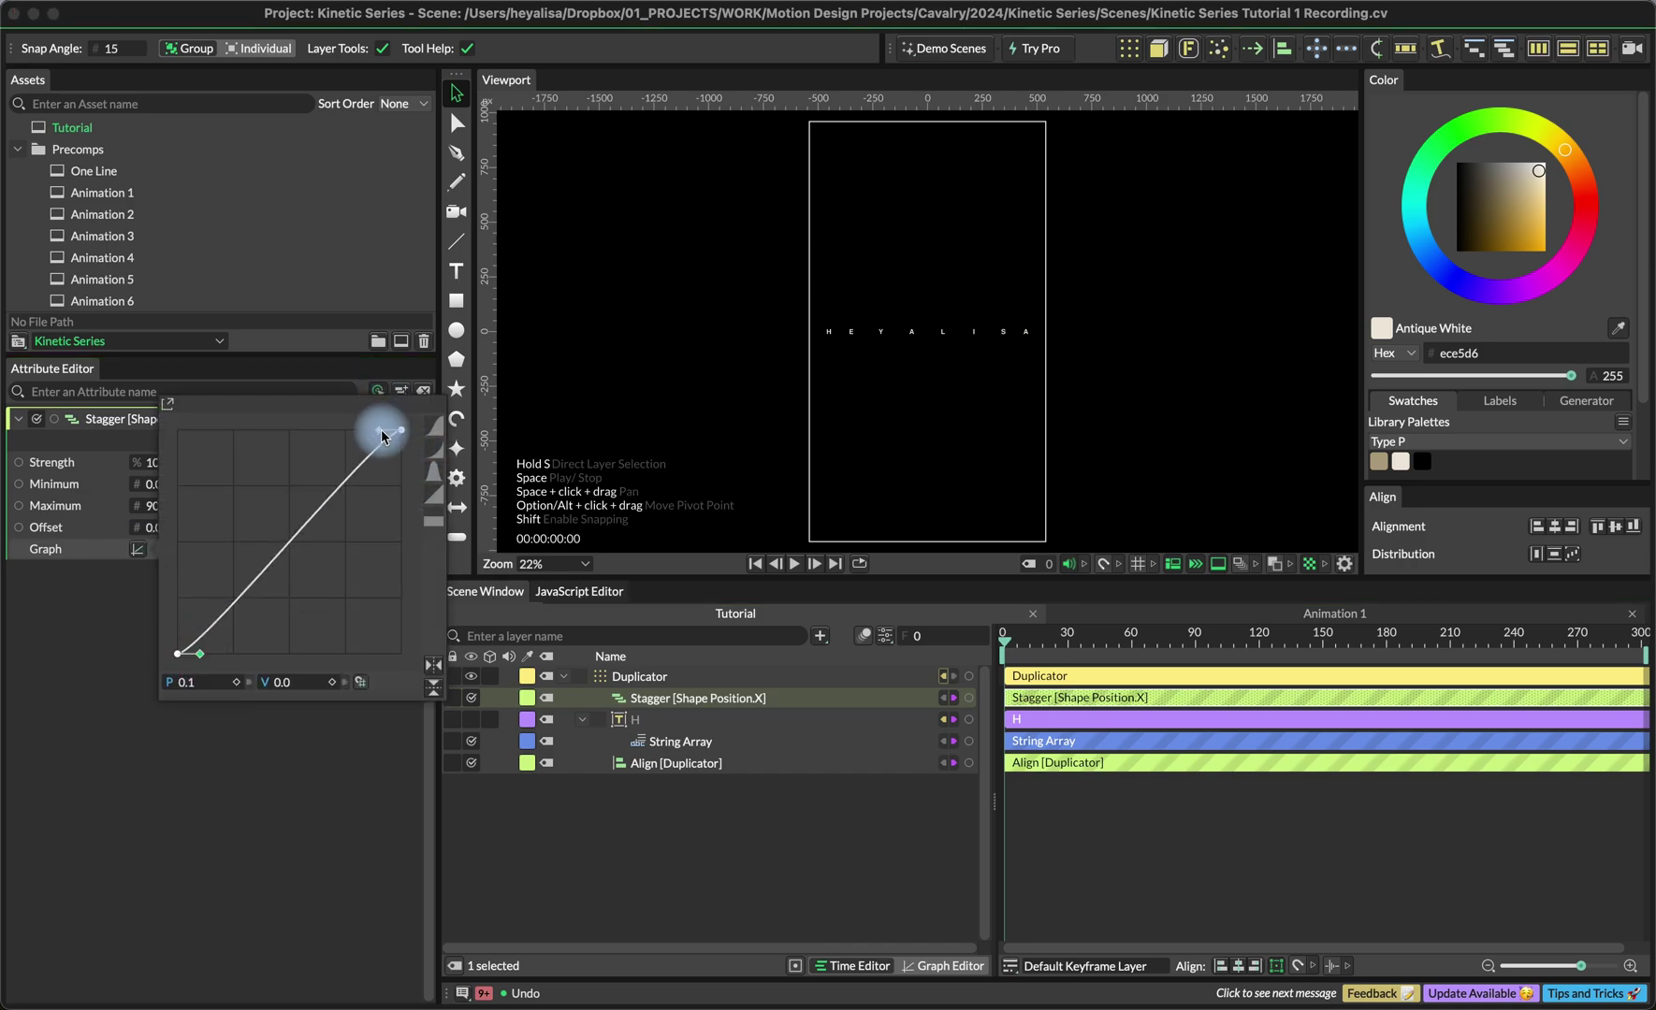
pyautogui.click(274, 653)
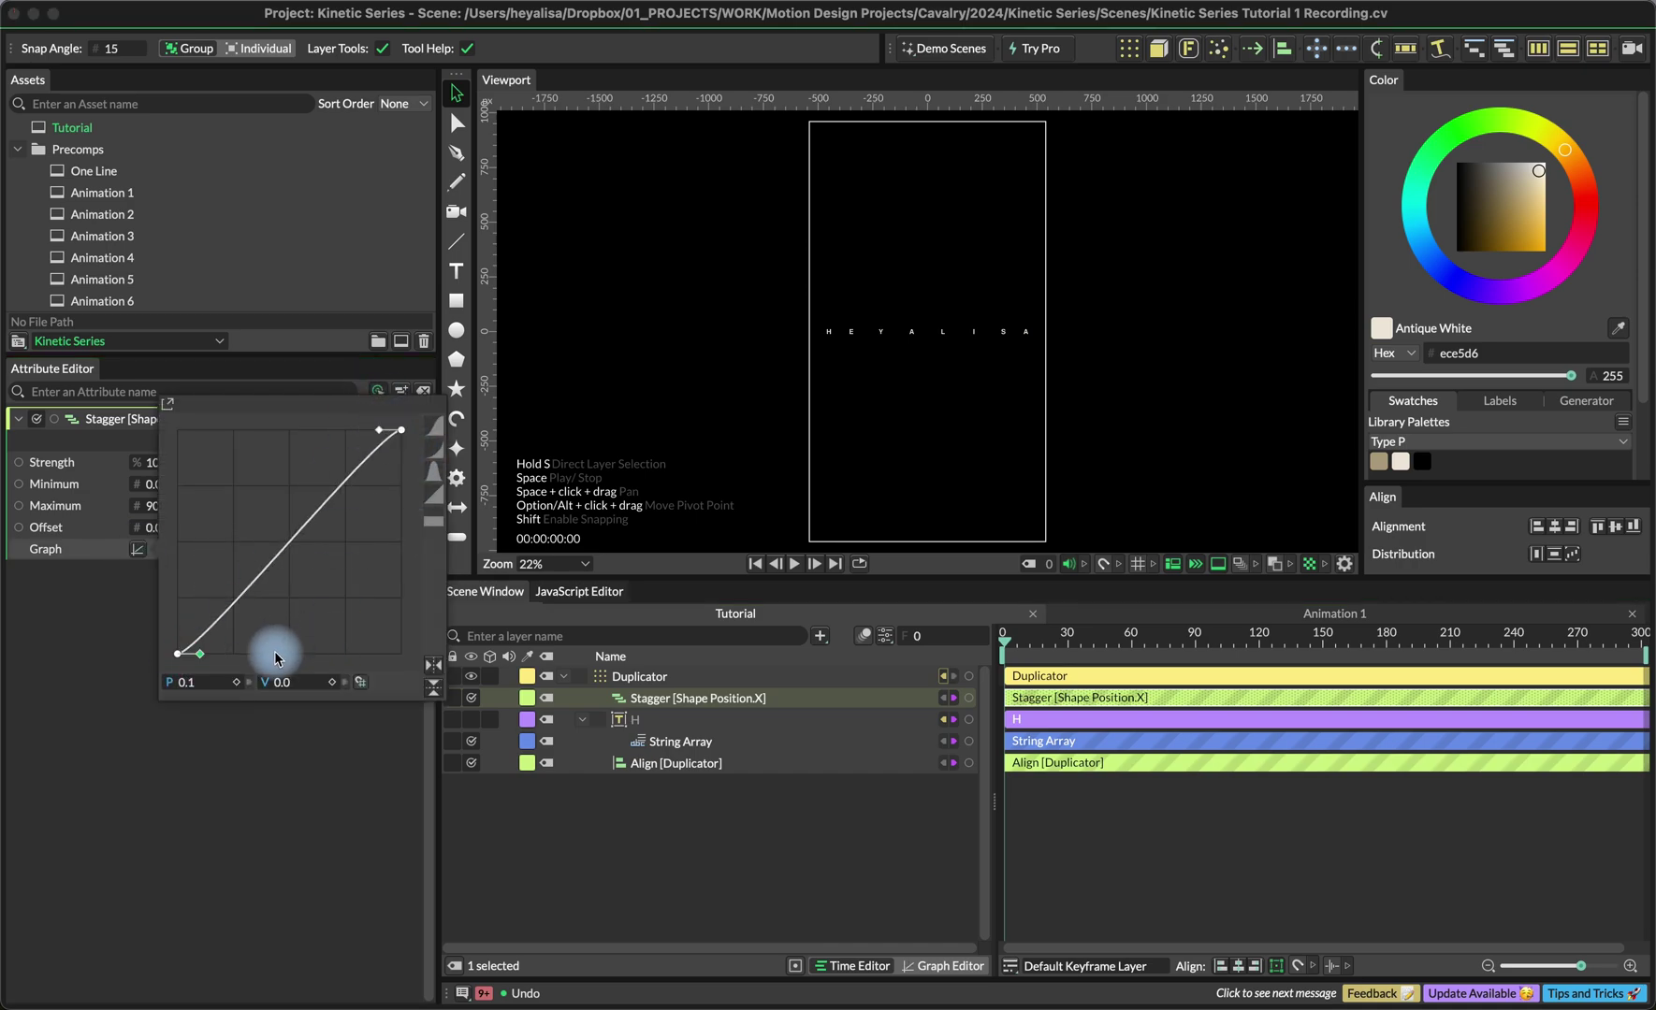
pyautogui.click(235, 683)
pyautogui.click(332, 682)
pyautogui.click(379, 430)
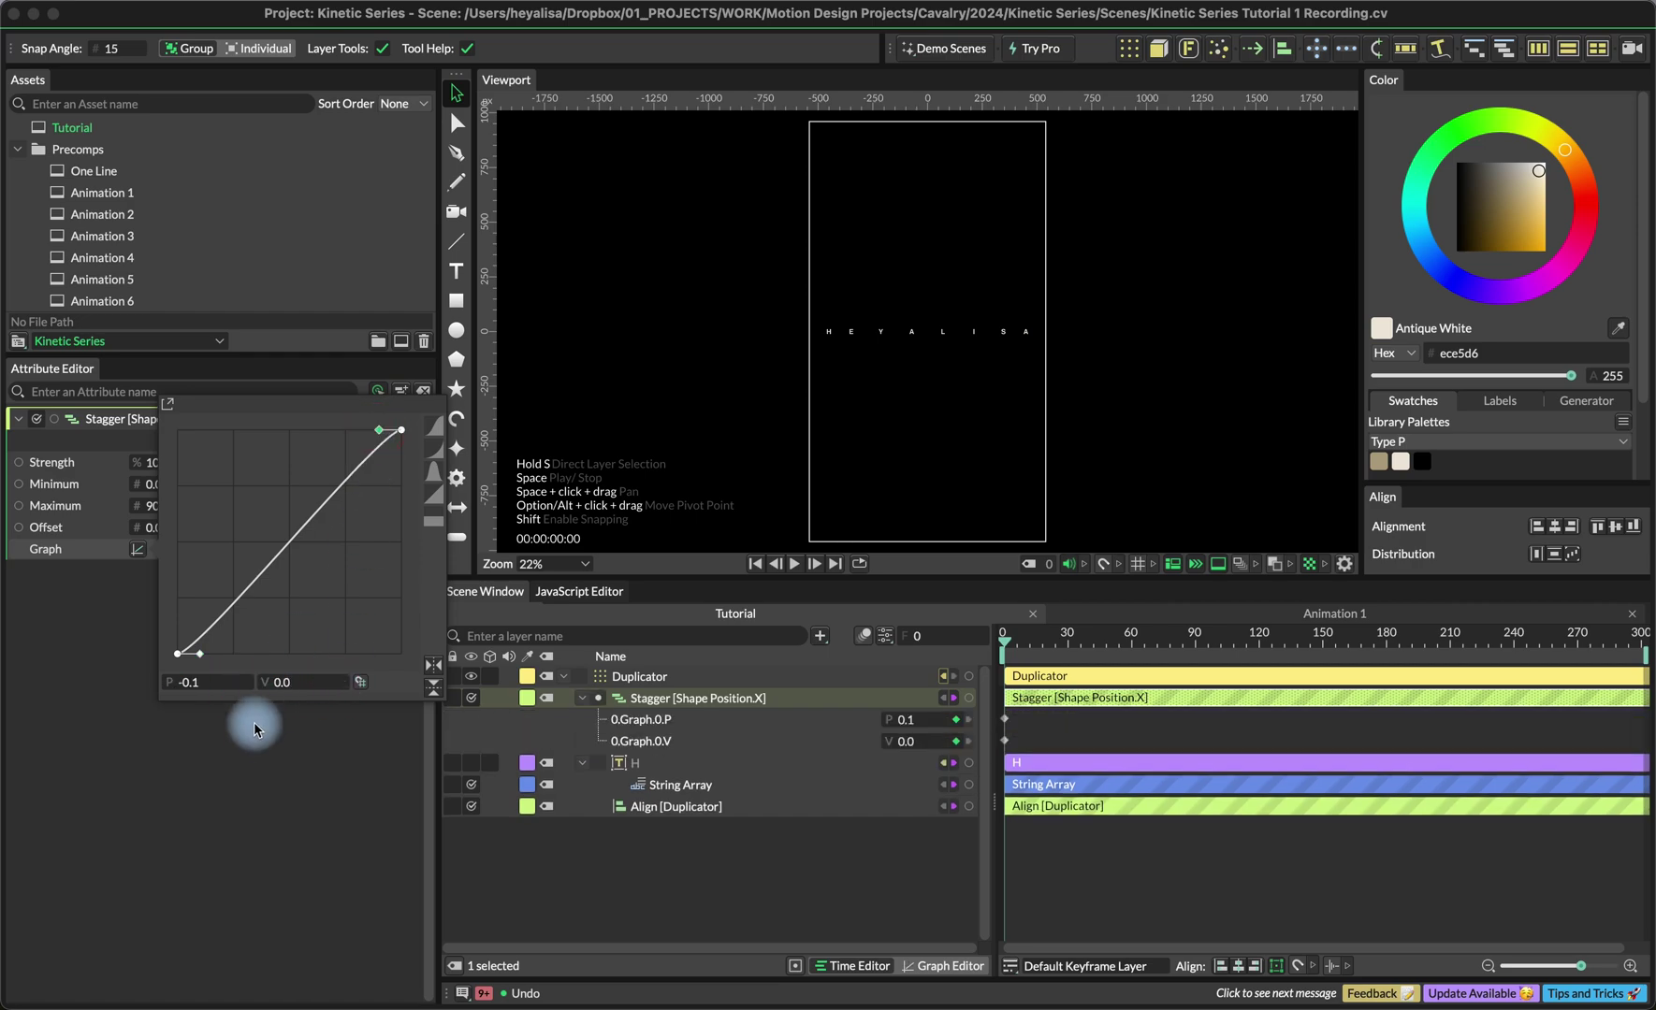
pyautogui.click(238, 683)
pyautogui.click(332, 682)
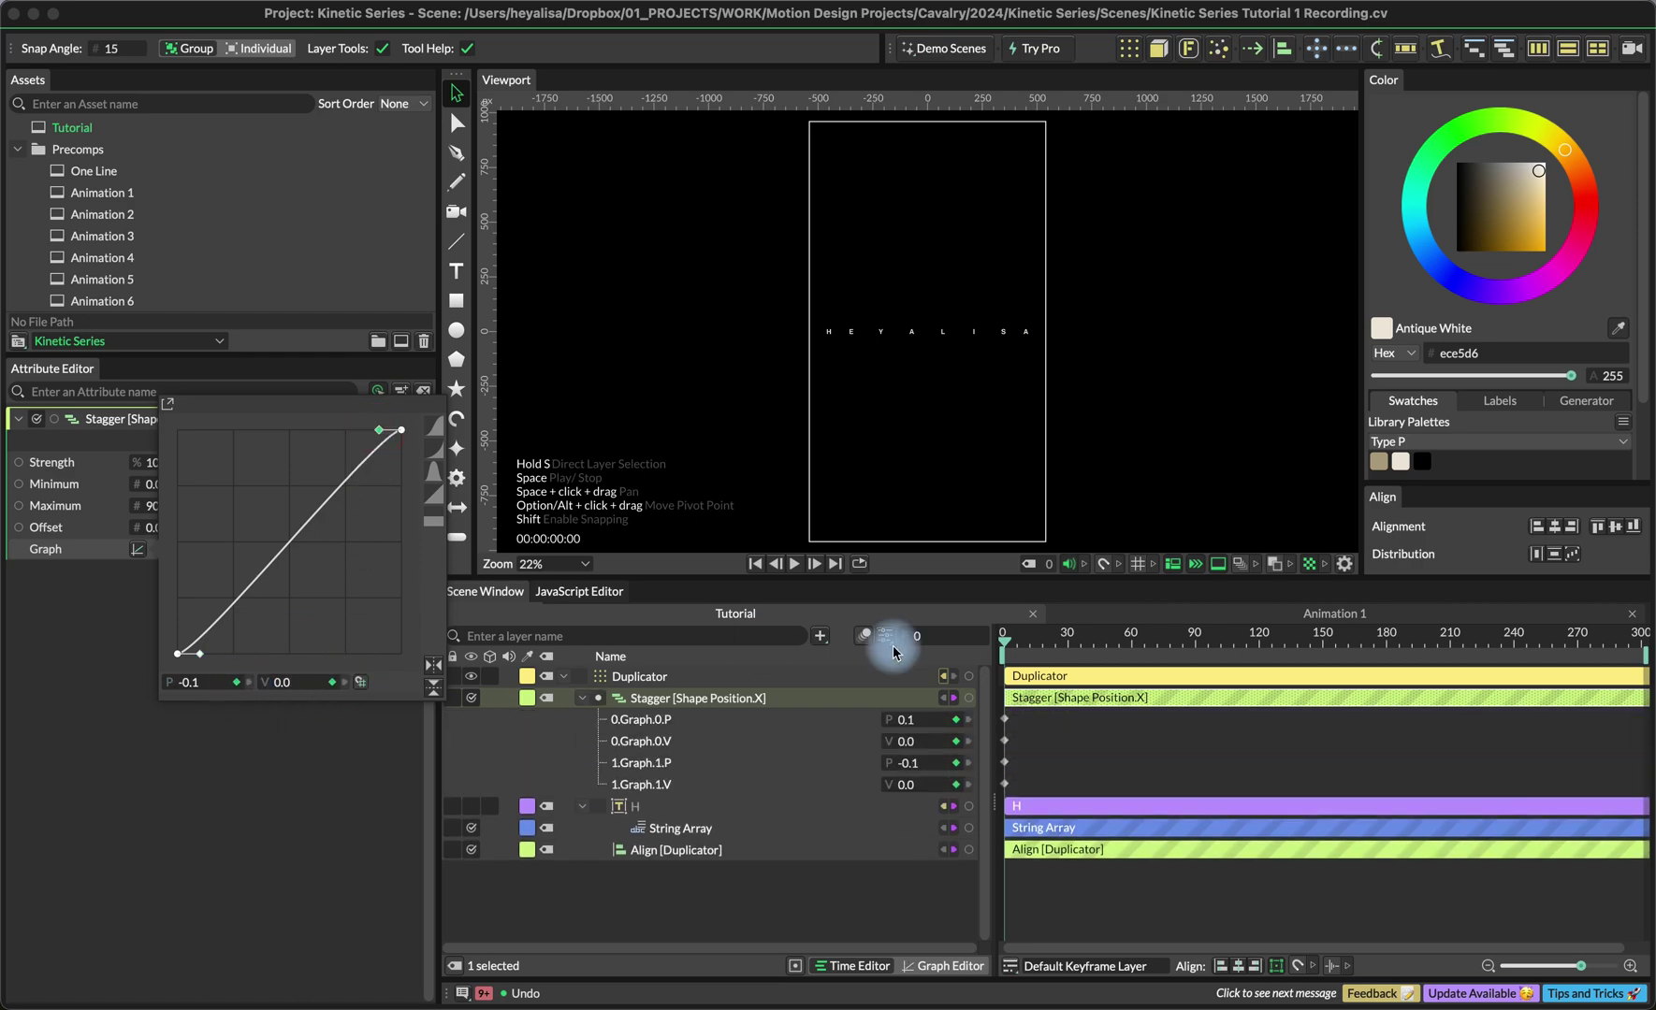
pyautogui.moveTo(379, 429); pyautogui.dragTo(378, 588)
pyautogui.moveTo(205, 658); pyautogui.dragTo(354, 615)
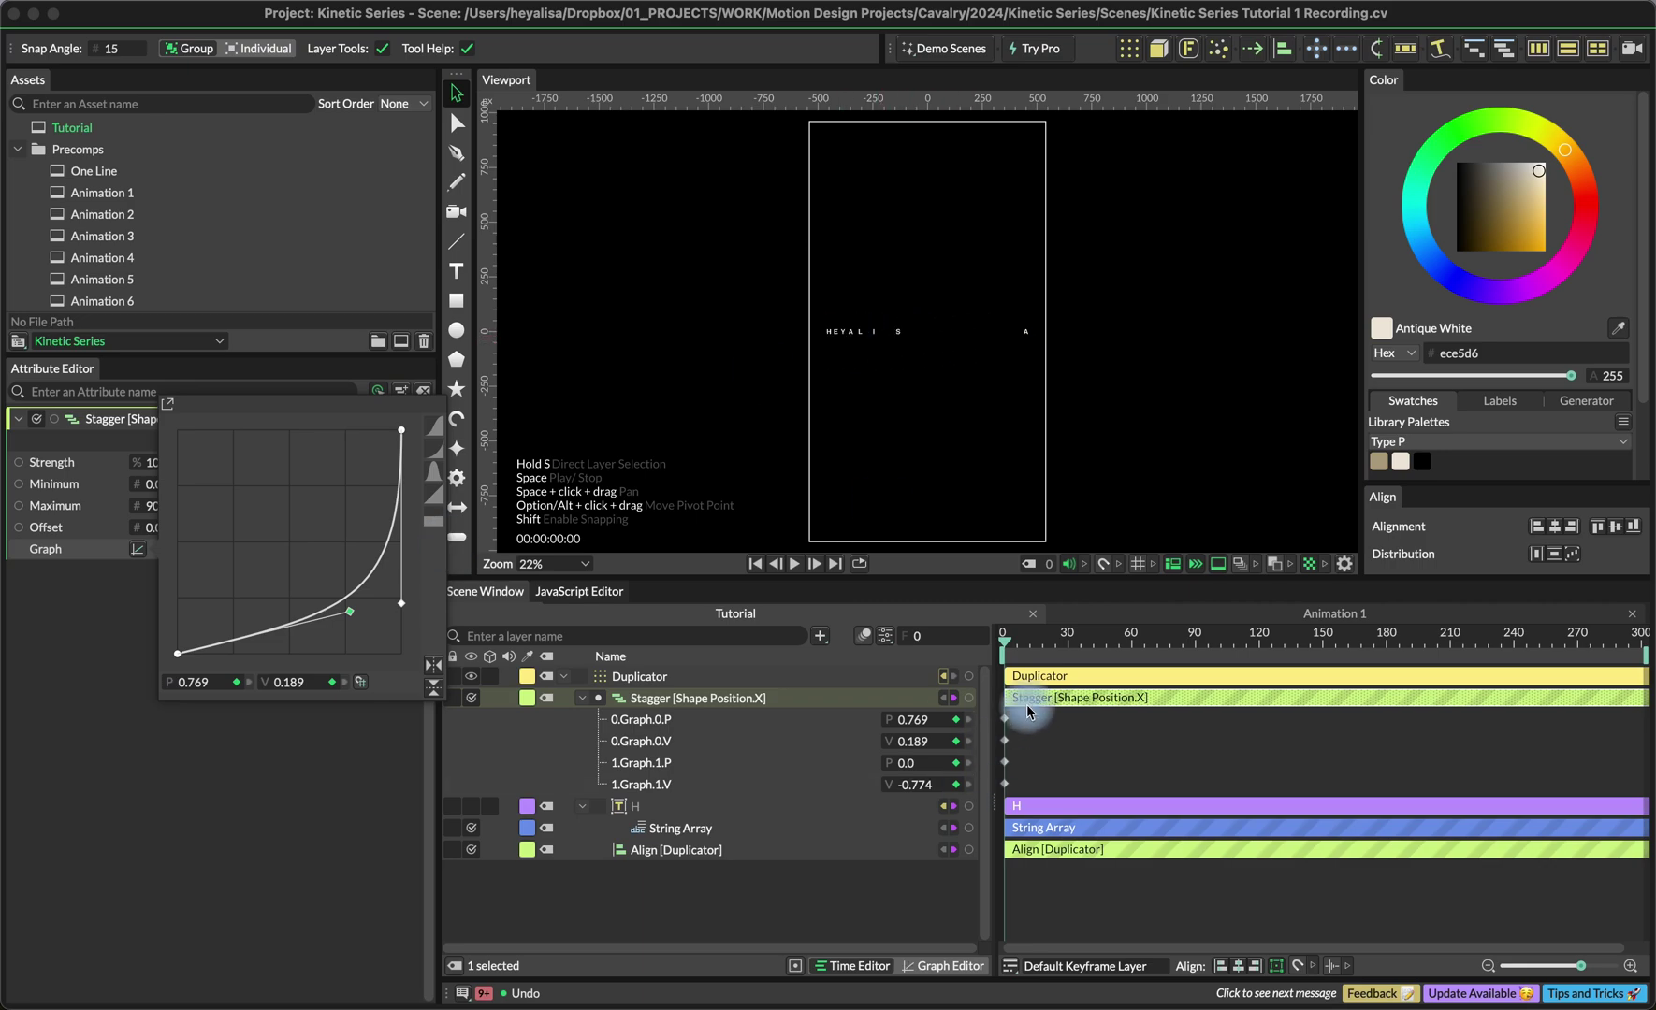
# At frame 60, bend the Stagger graph the opposite way, with handles at about P 0.009, V 0.827 and P -0.858, V -0.176.
pyautogui.click(1132, 642)
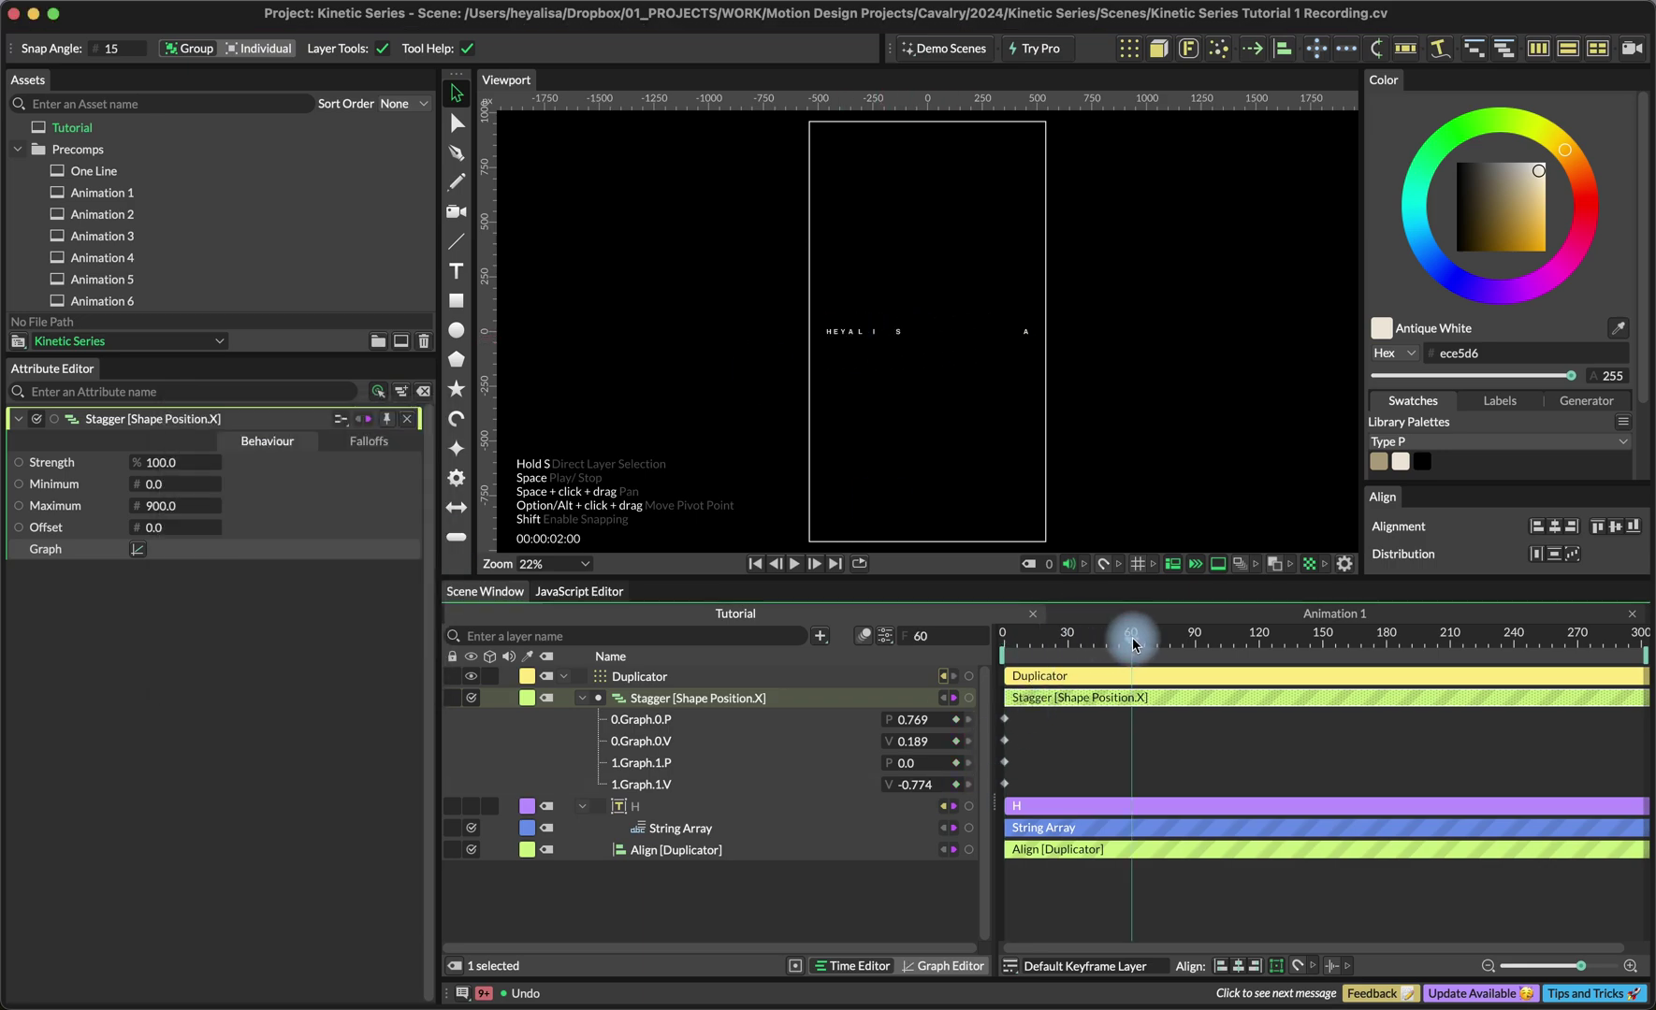
pyautogui.click(137, 549)
pyautogui.moveTo(329, 383); pyautogui.dragTo(578, 562)
pyautogui.moveTo(670, 627); pyautogui.dragTo(735, 657)
pyautogui.click(794, 675)
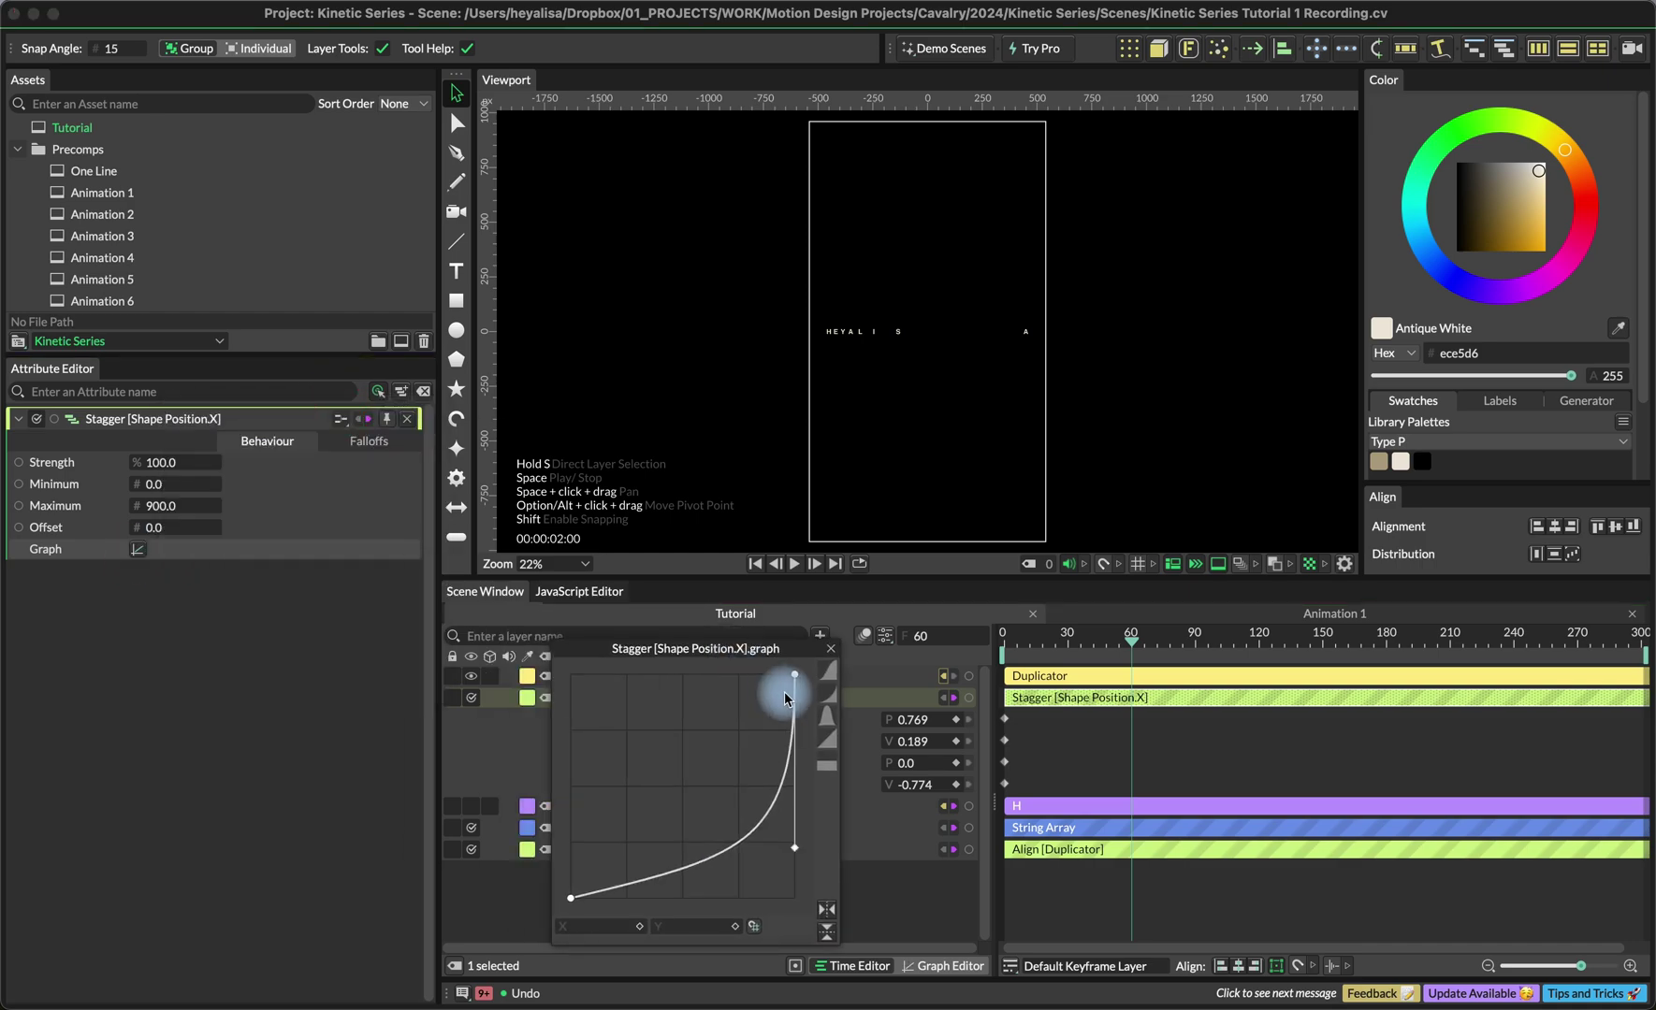
pyautogui.moveTo(794, 849); pyautogui.dragTo(612, 680)
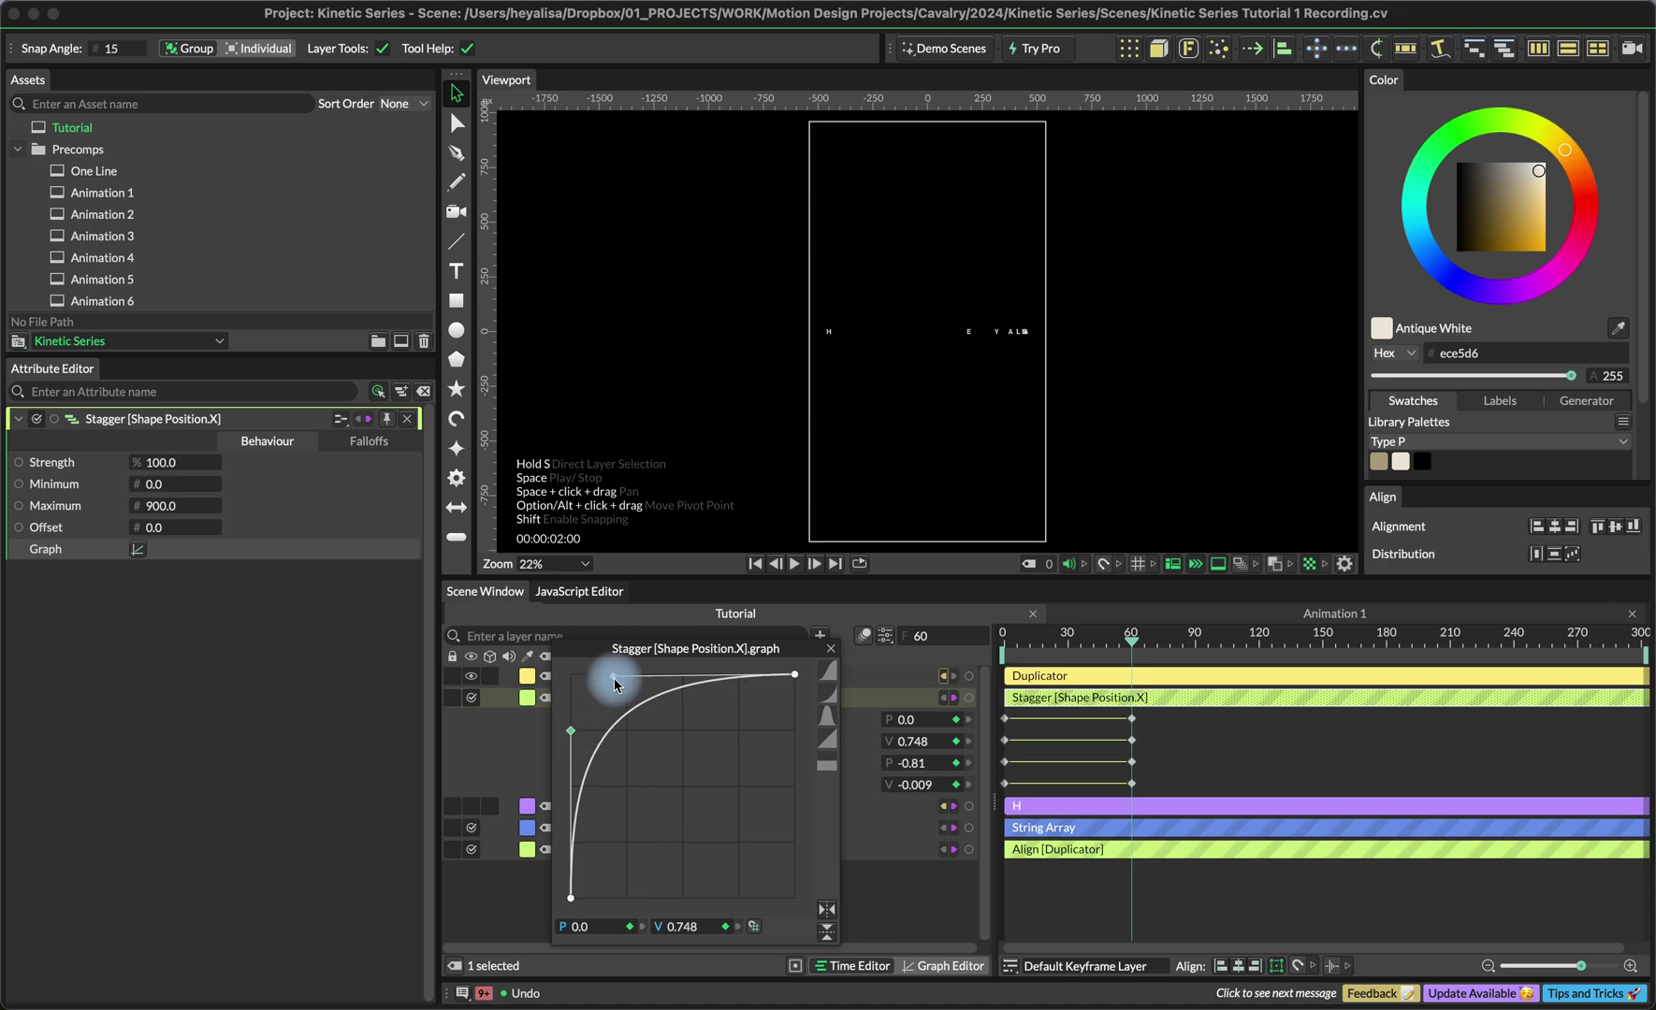
pyautogui.moveTo(601, 733)
pyautogui.mouseDown()
pyautogui.moveTo(602, 713)
pyautogui.moveTo(574, 714)
pyautogui.mouseUp()
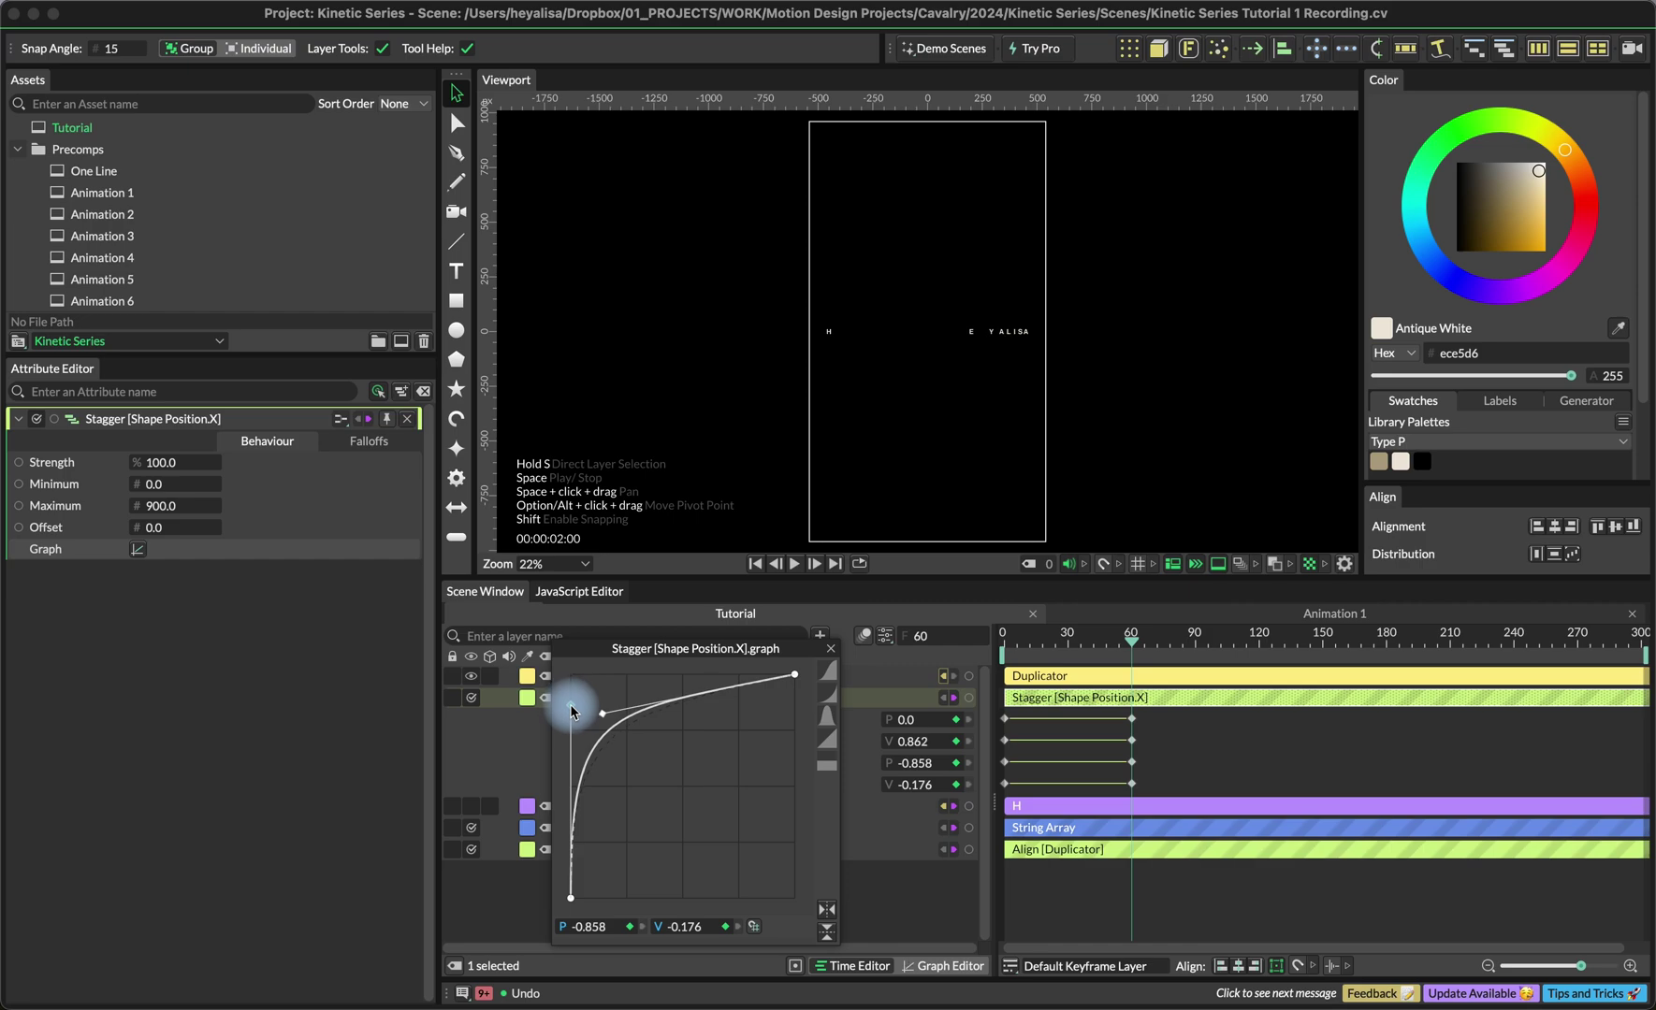
pyautogui.moveTo(573, 718); pyautogui.dragTo(573, 714)
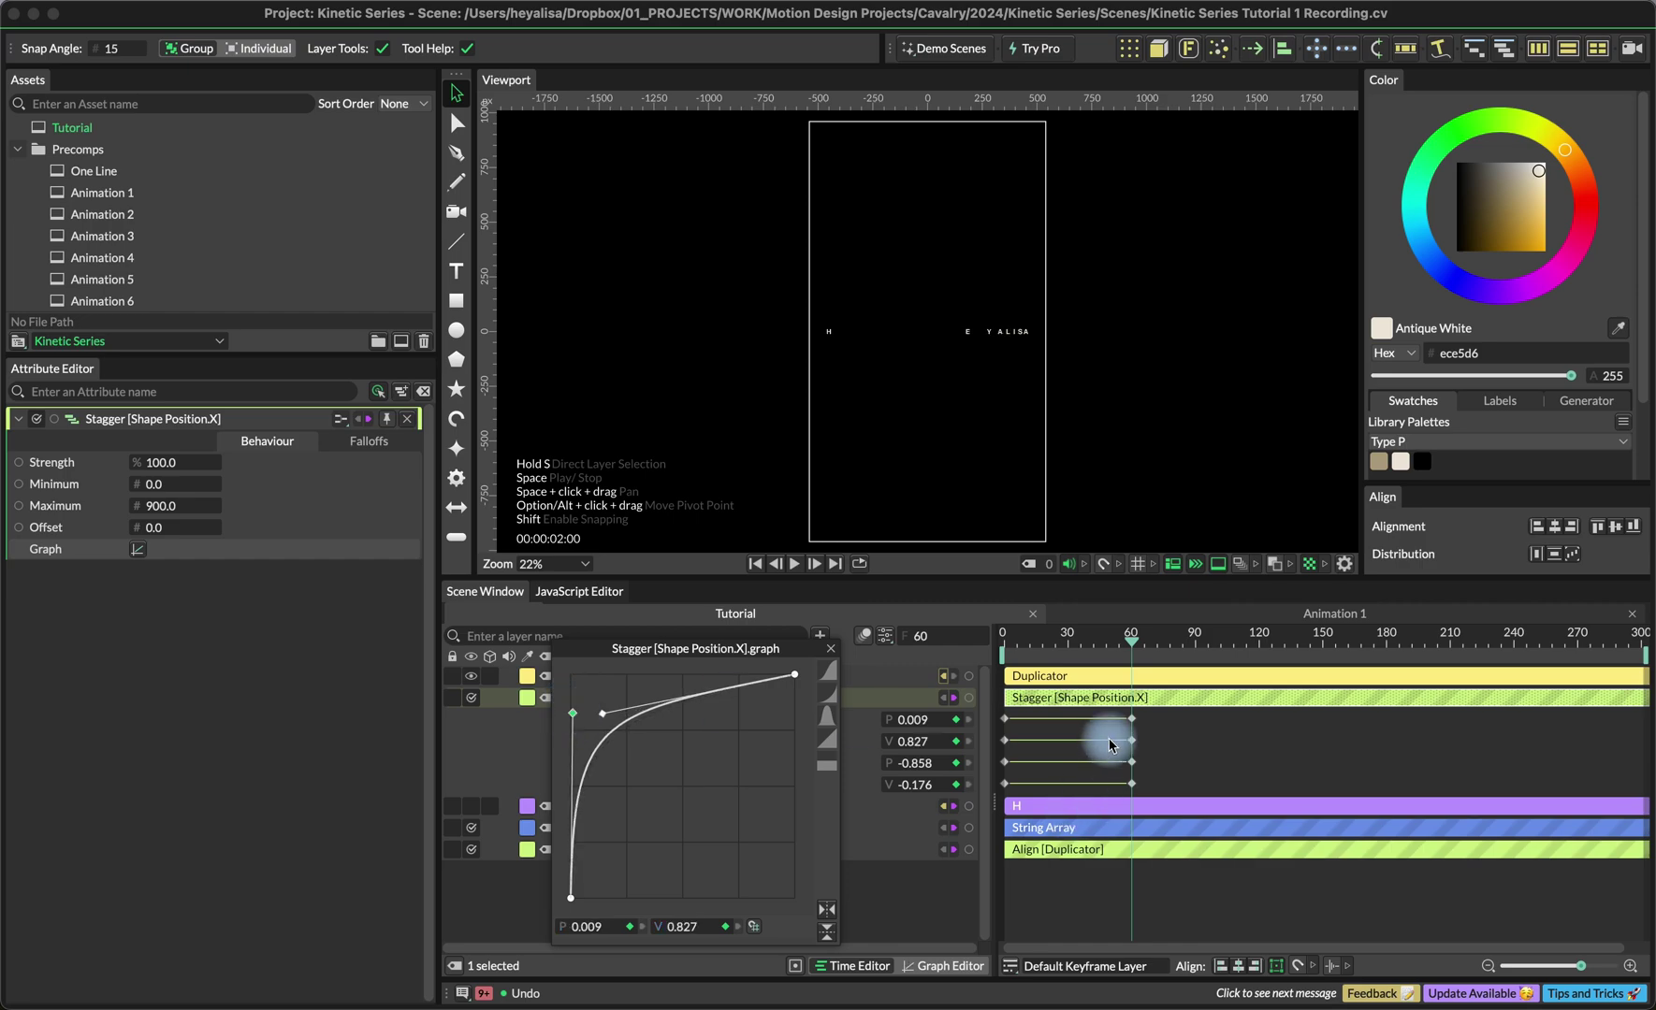
# Copy the Stagger graph's frame 0 keyframes to frame 120 and select all of its keyframes.
pyautogui.moveTo(1006, 709); pyautogui.dragTo(979, 801)
pyautogui.press('super+c')
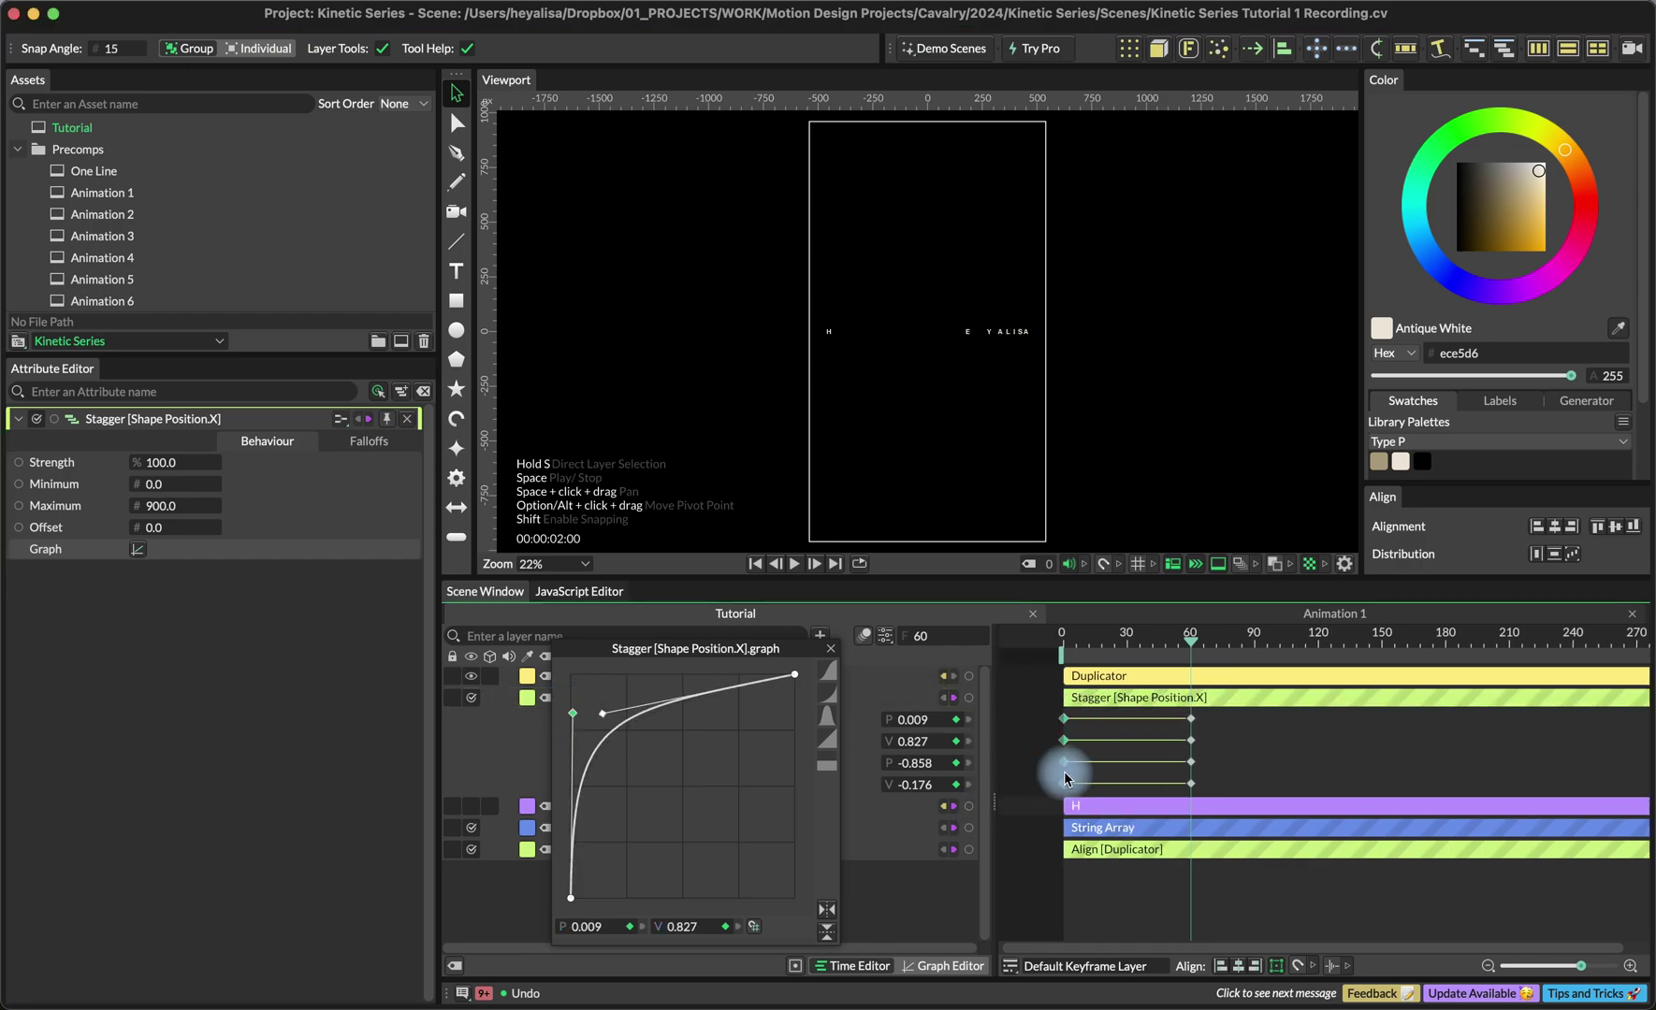
pyautogui.press('super+v')
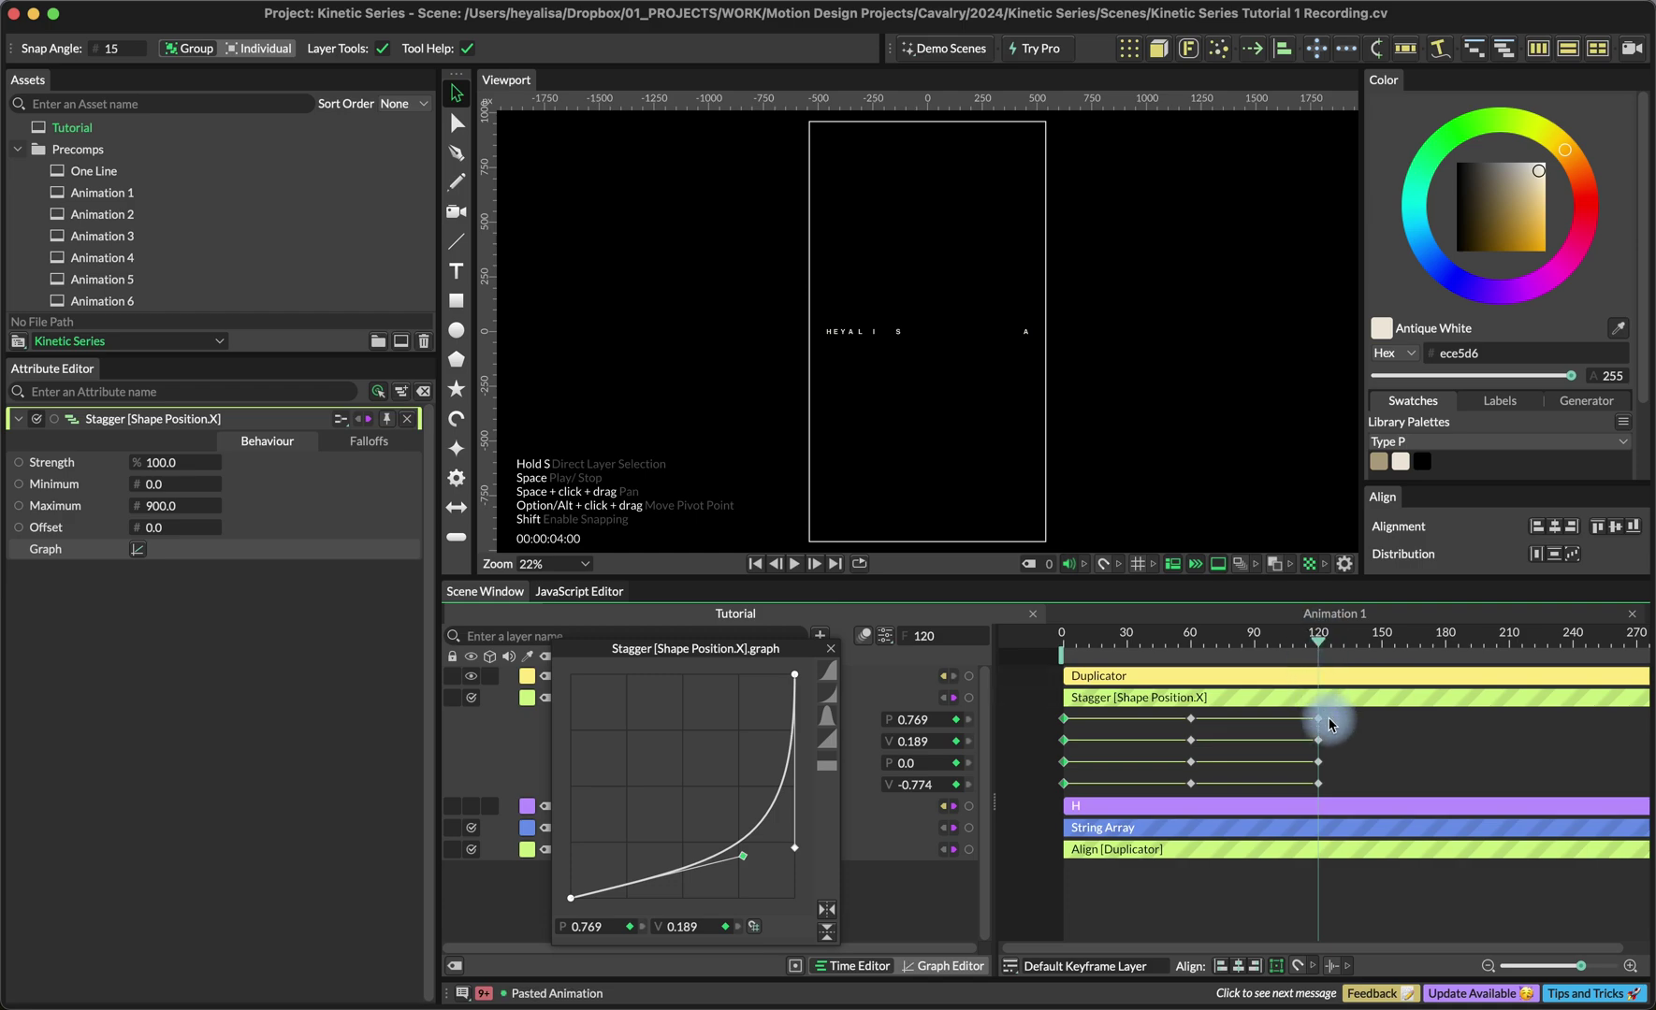
pyautogui.moveTo(1337, 717); pyautogui.dragTo(1053, 791)
pyautogui.rightClick(1109, 744)
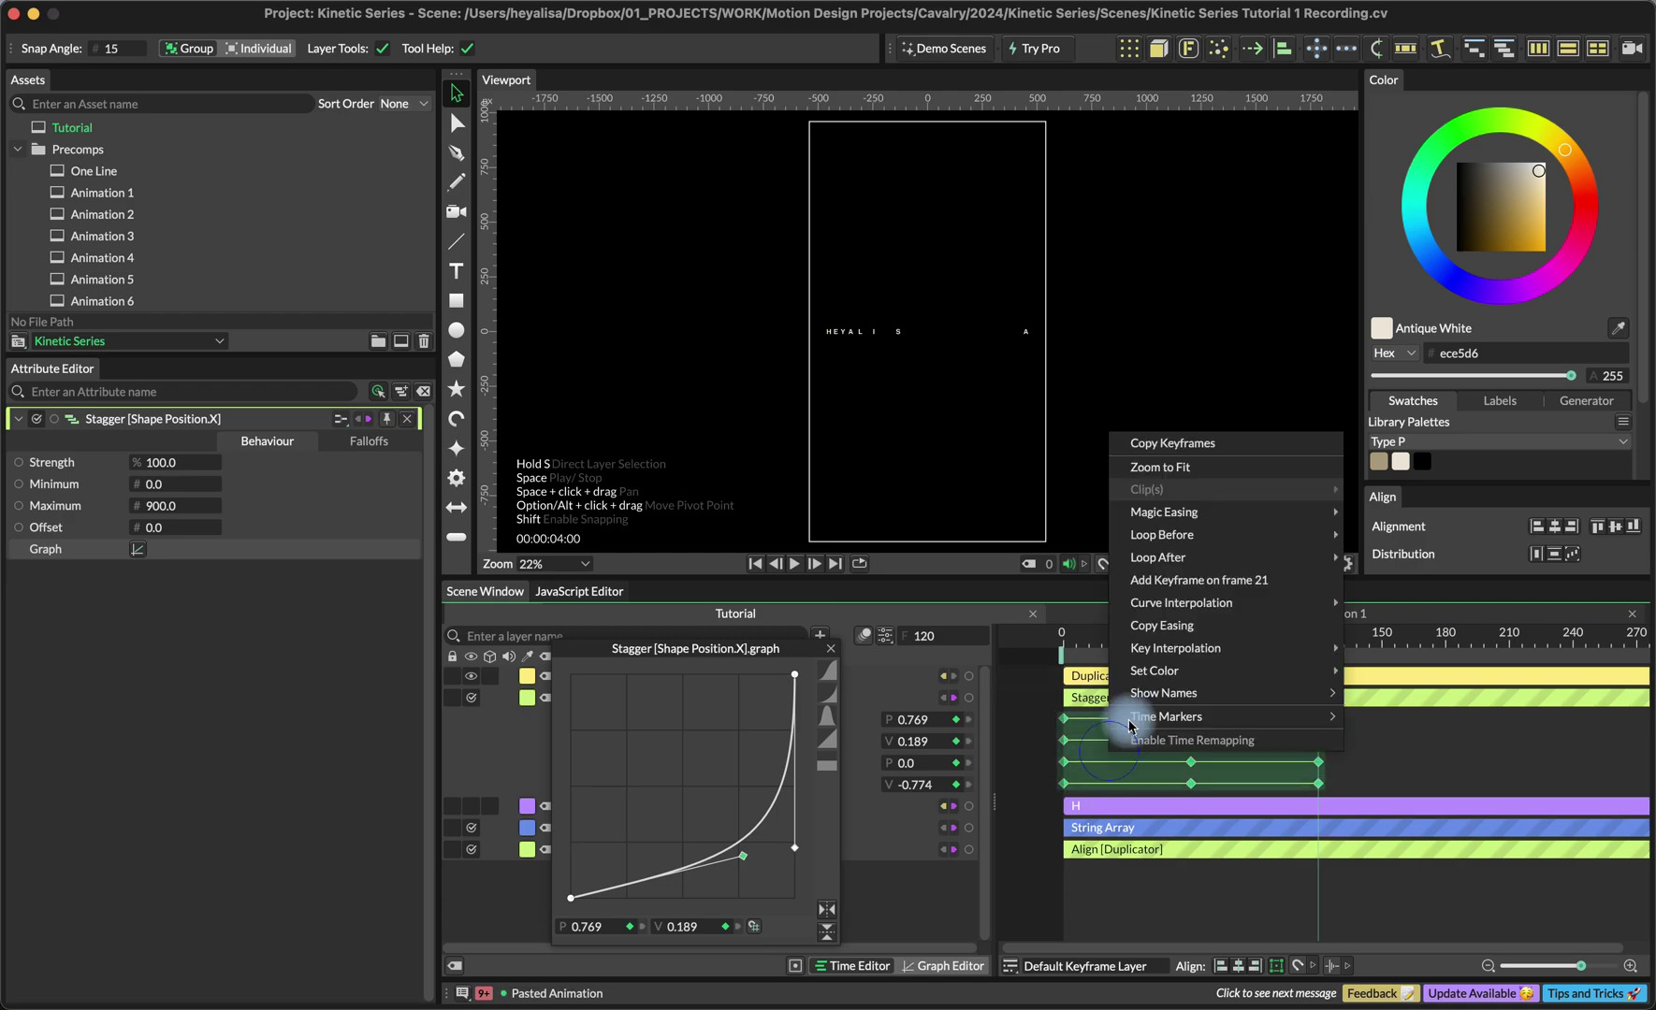
pyautogui.moveTo(1225, 561)
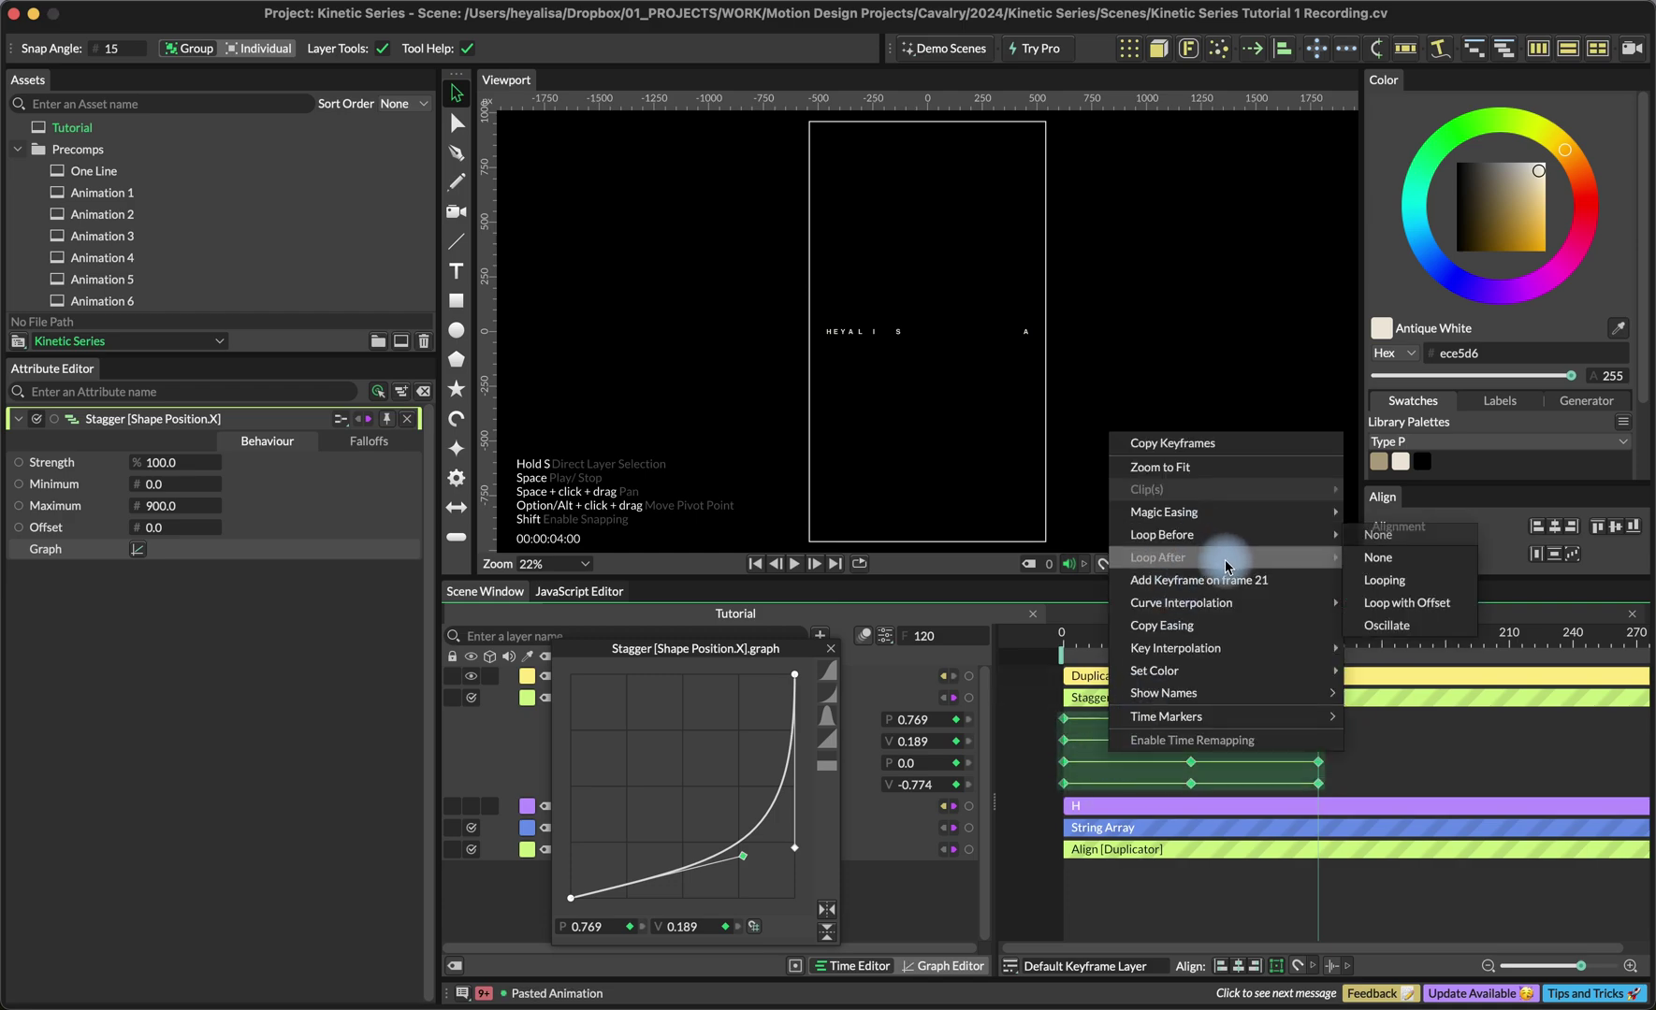
pyautogui.click(1400, 604)
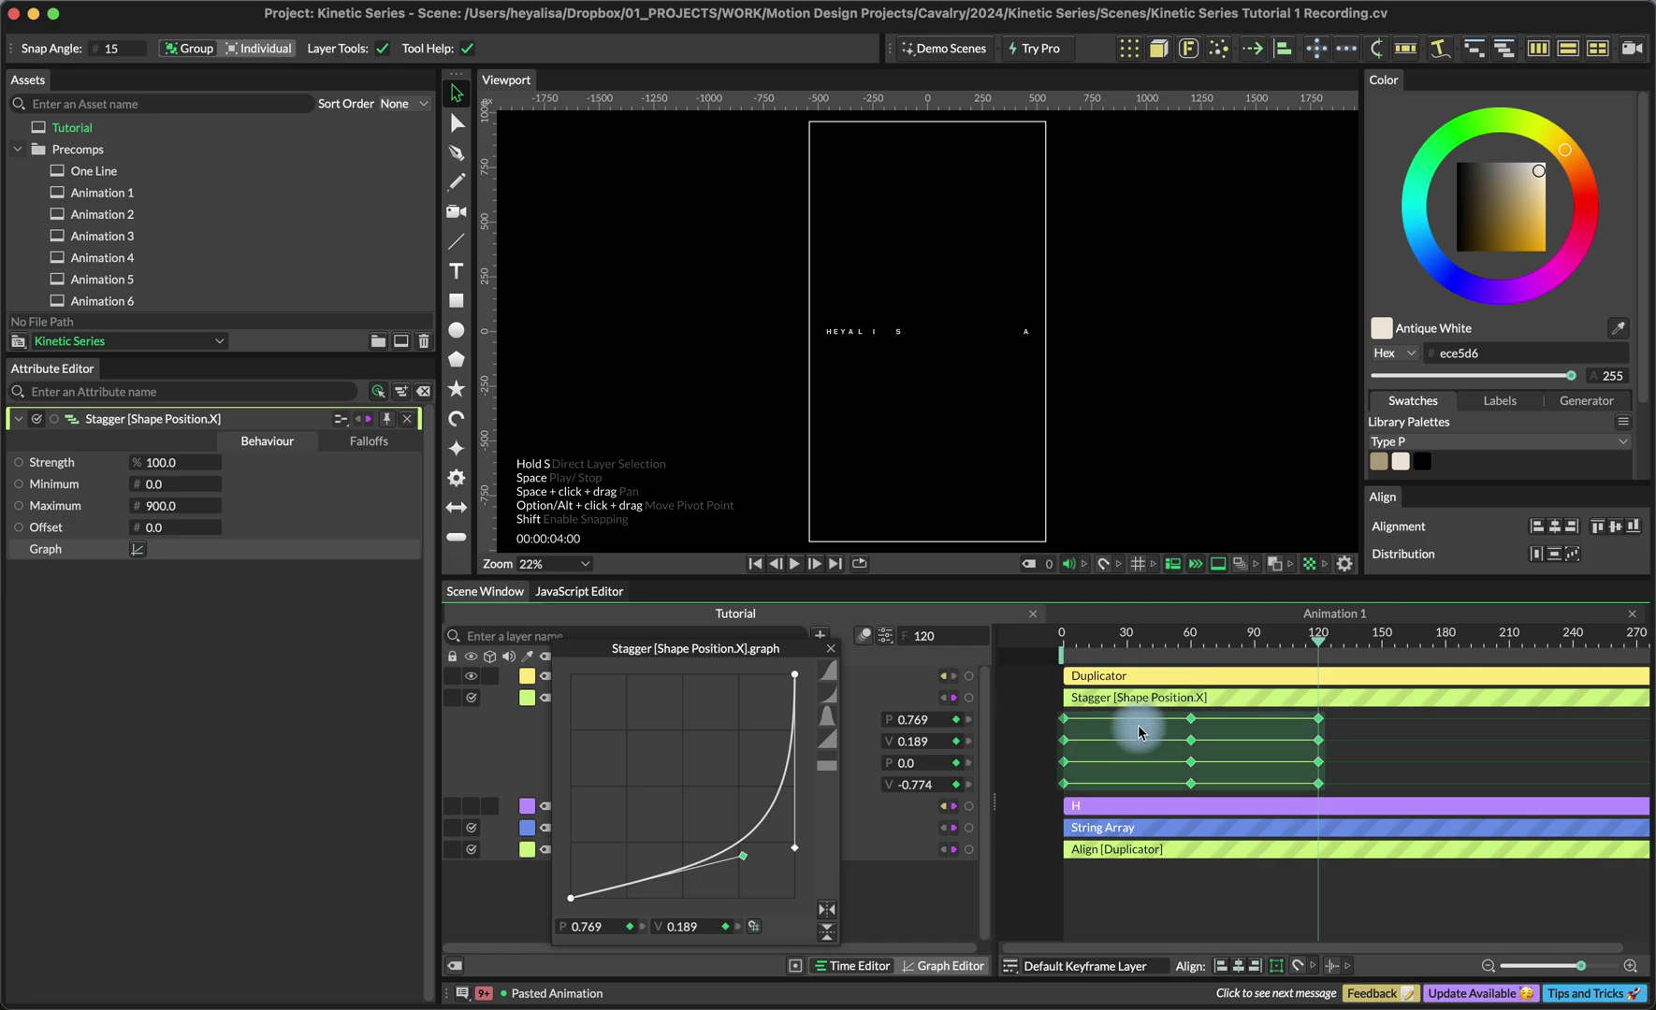
pyautogui.click(1136, 730)
# In the Graph Editor, give the selected Stagger keyframes smooth interpolation with flat handles and lengthen the handles to about 14 frames.
pyautogui.click(835, 649)
pyautogui.click(946, 965)
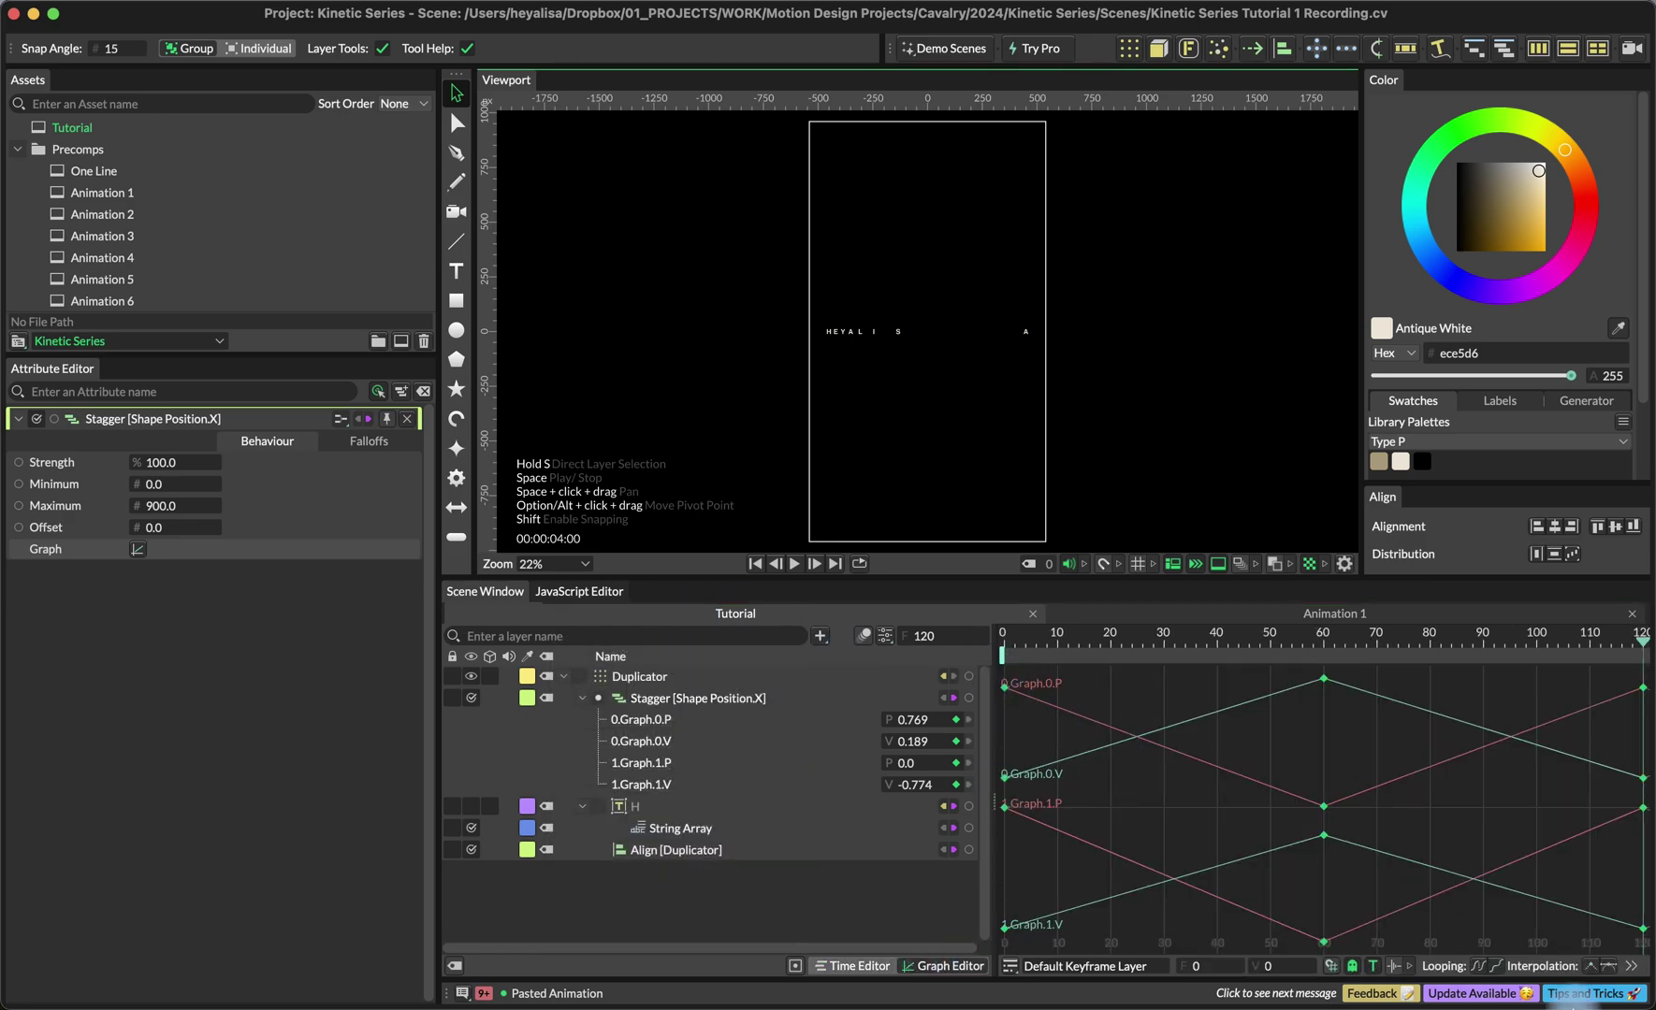
pyautogui.click(1616, 966)
pyautogui.click(1343, 675)
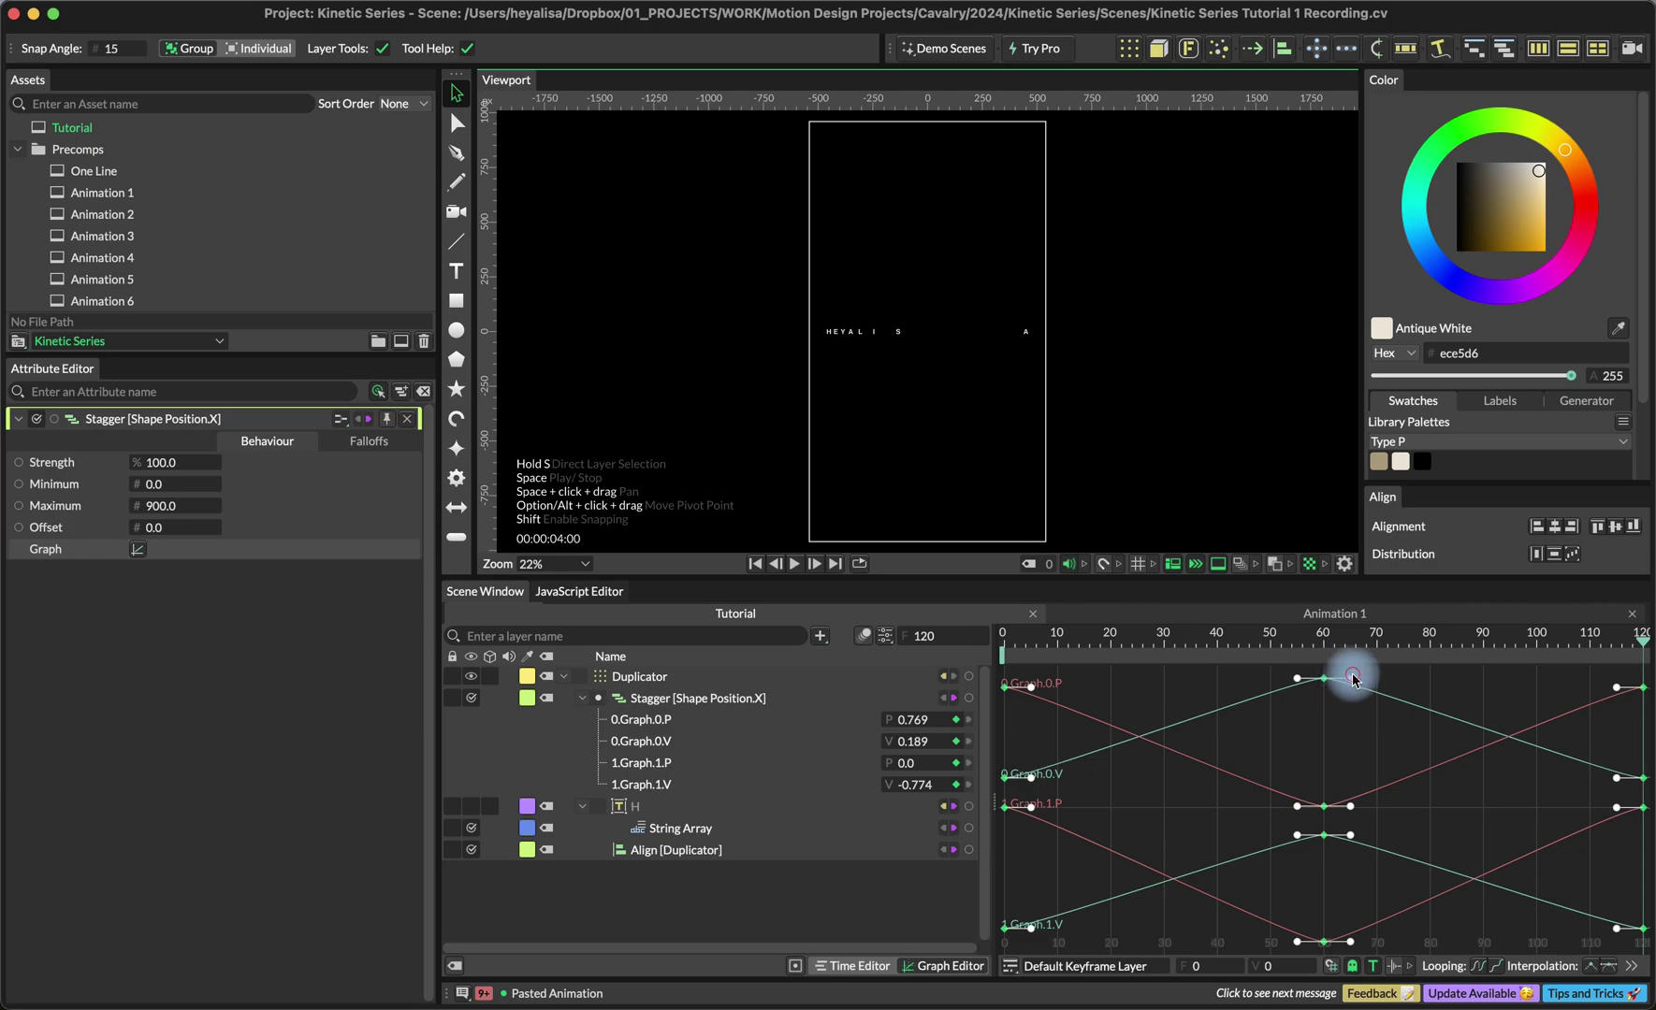
pyautogui.moveTo(1354, 680); pyautogui.dragTo(1401, 677)
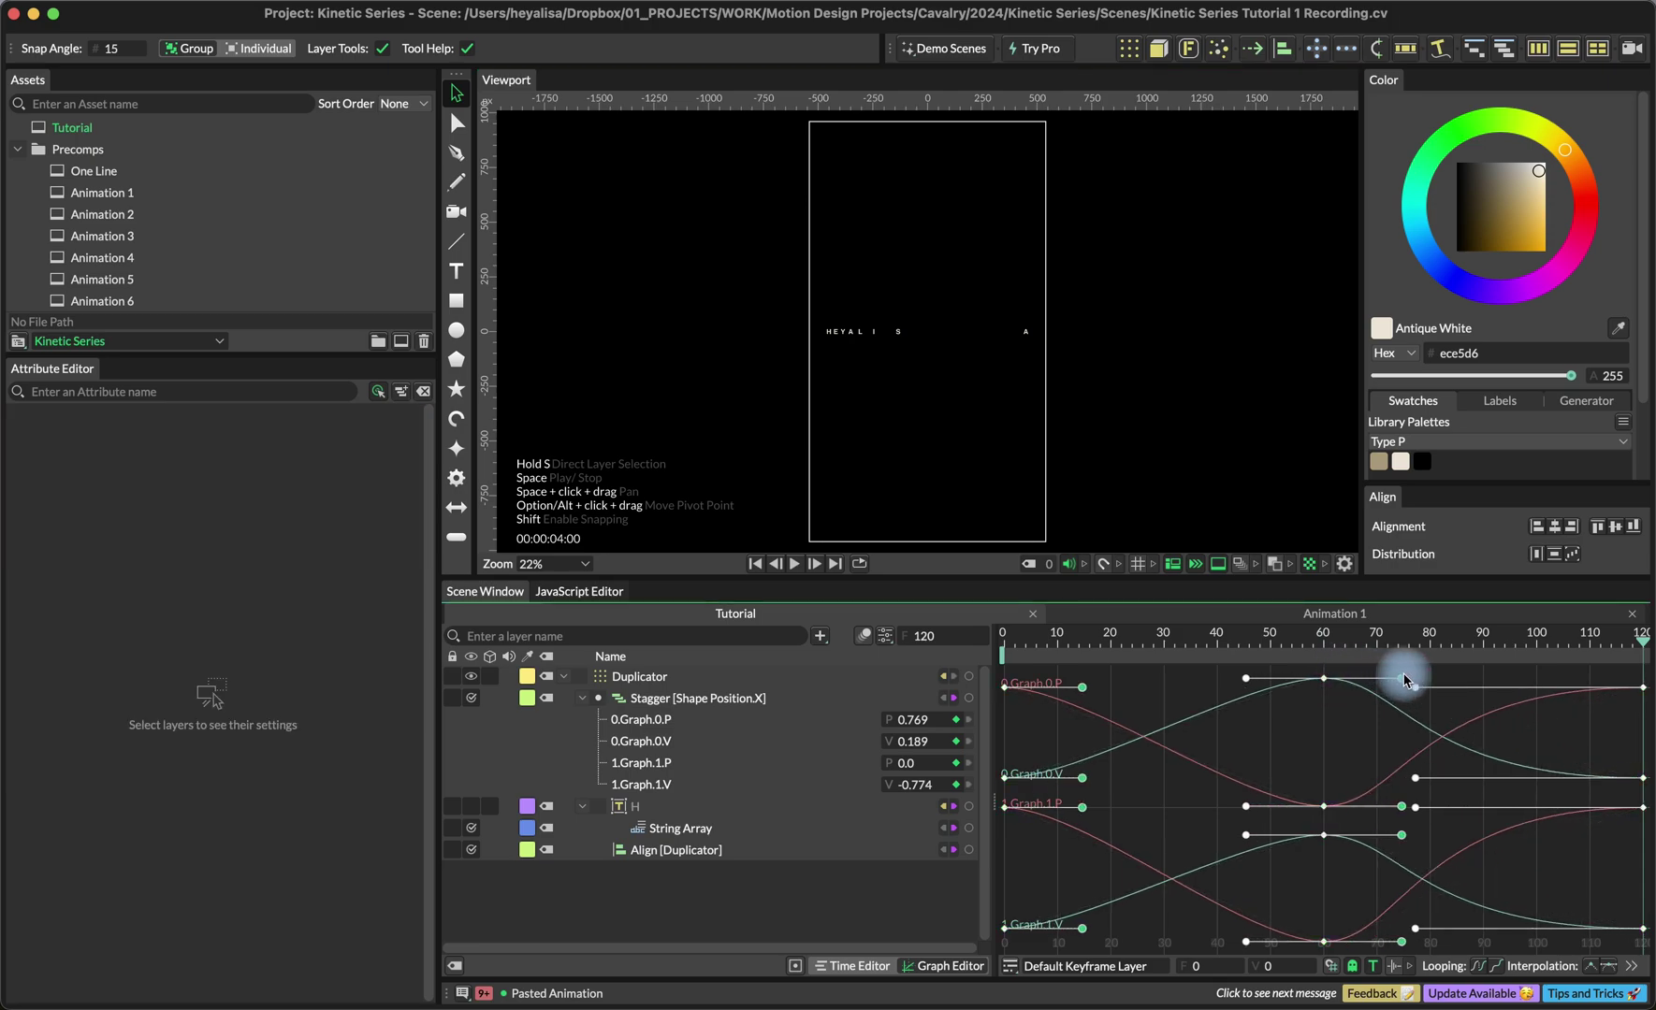
# Apply the Slow In, Slow Out Magic Easing to all of the Stagger graph keyframes in the Time Editor.
pyautogui.click(857, 967)
pyautogui.moveTo(1293, 724); pyautogui.dragTo(1023, 780)
pyautogui.rightClick(1097, 748)
pyautogui.moveTo(1216, 504)
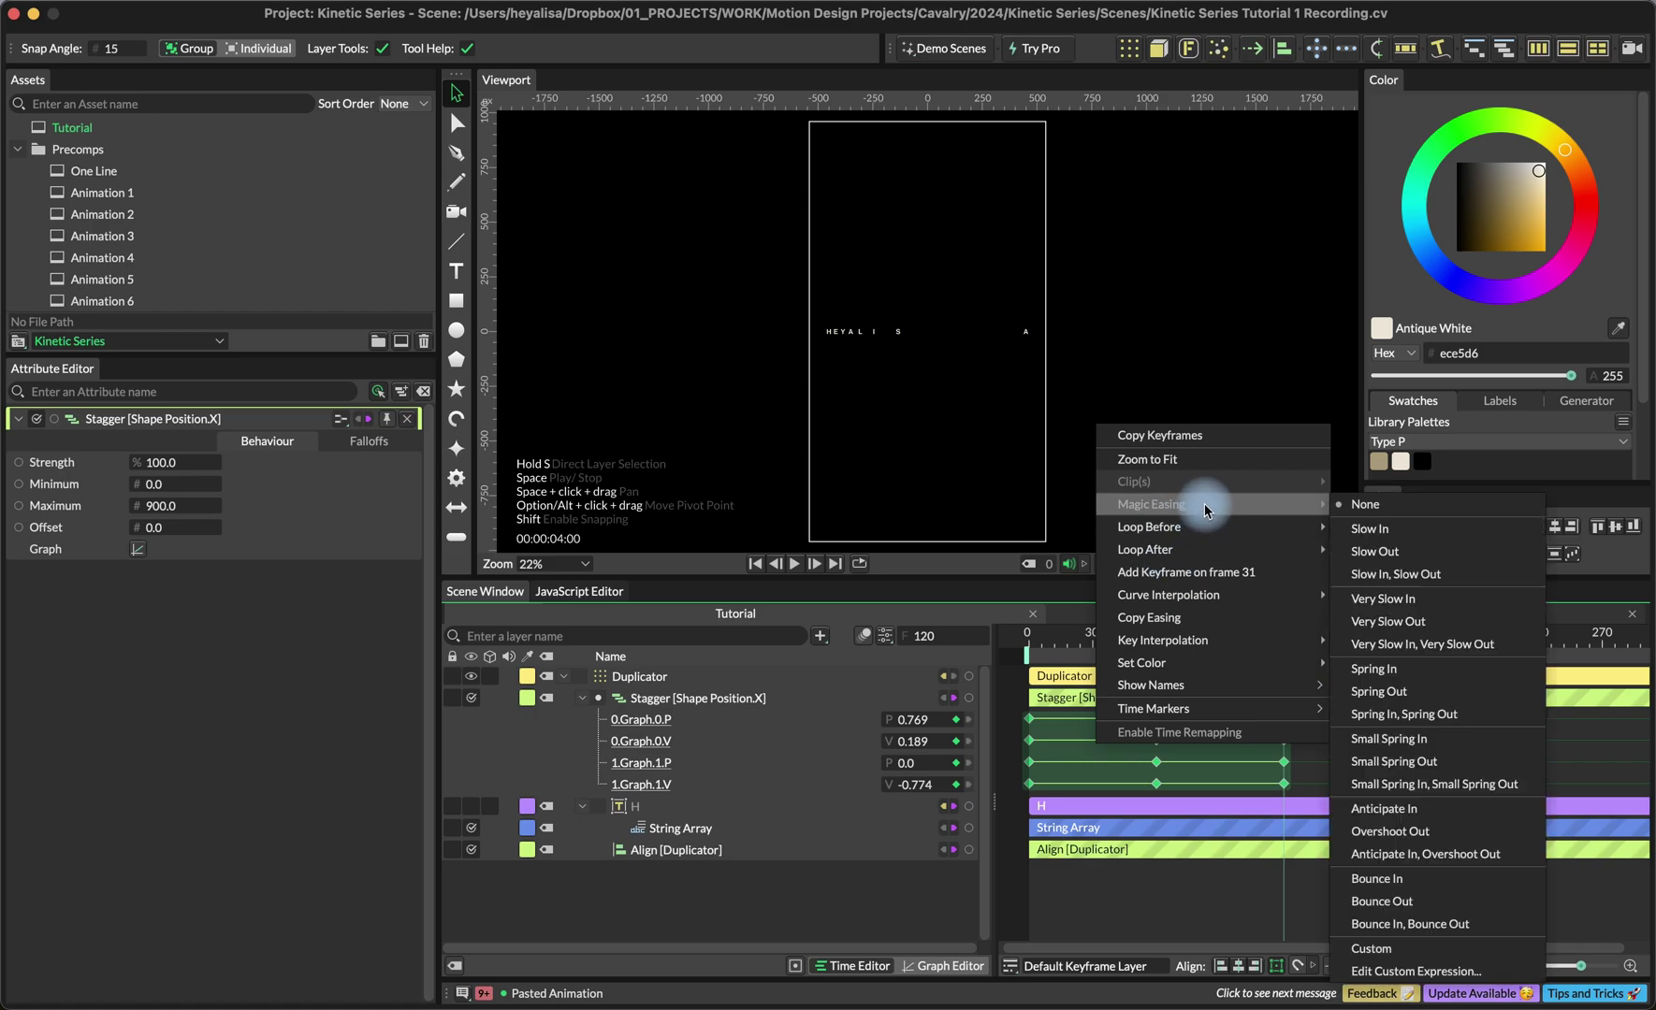
pyautogui.click(1407, 575)
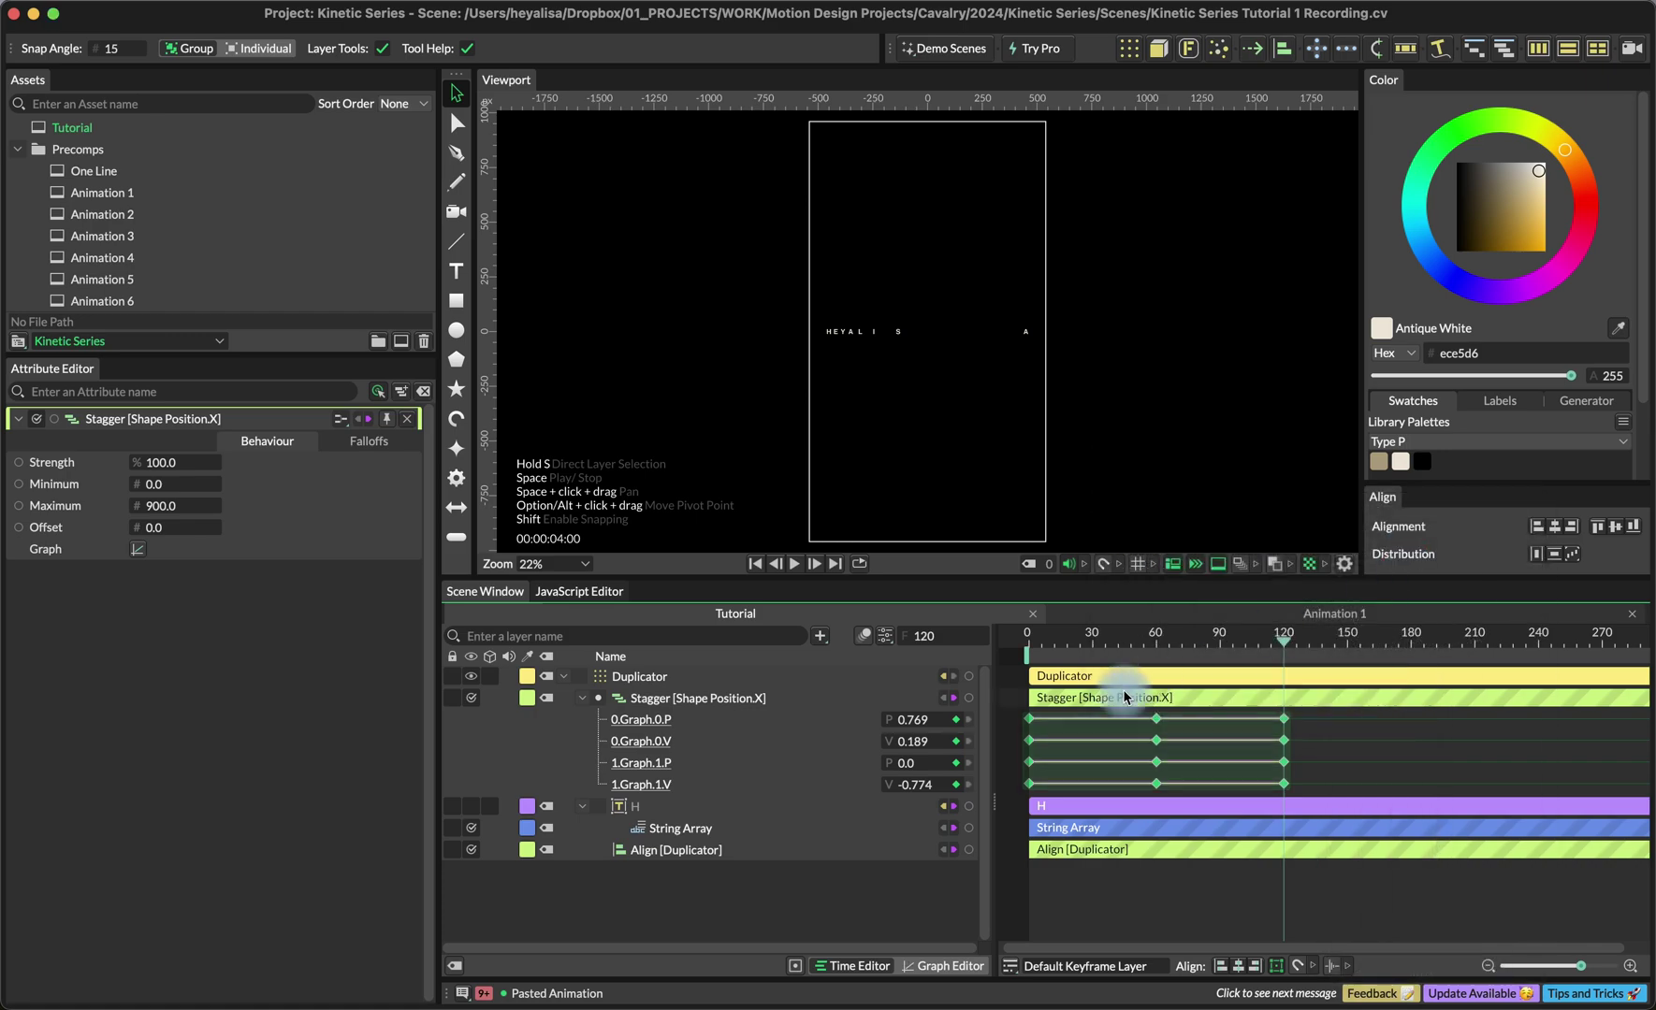
# Scrub through the eased letter spacing and look over the other Magic Easing presets for the Stagger keyframes.
pyautogui.moveTo(1207, 639); pyautogui.dragTo(1058, 689)
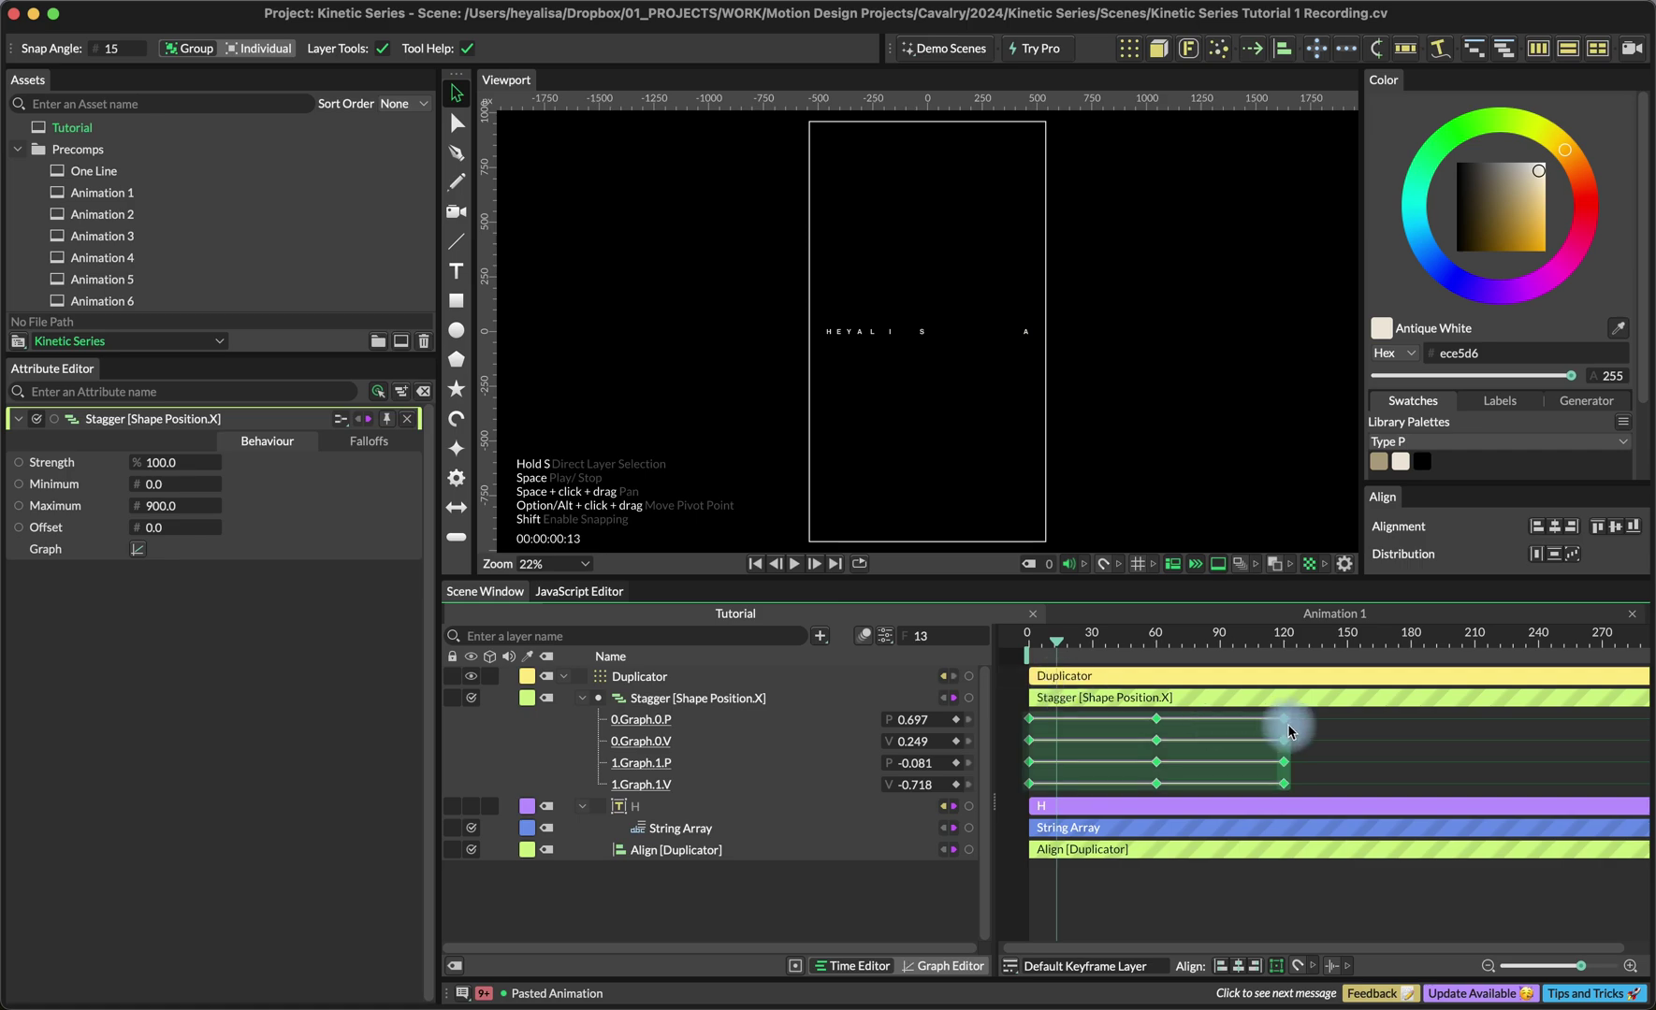
pyautogui.rightClick(1241, 746)
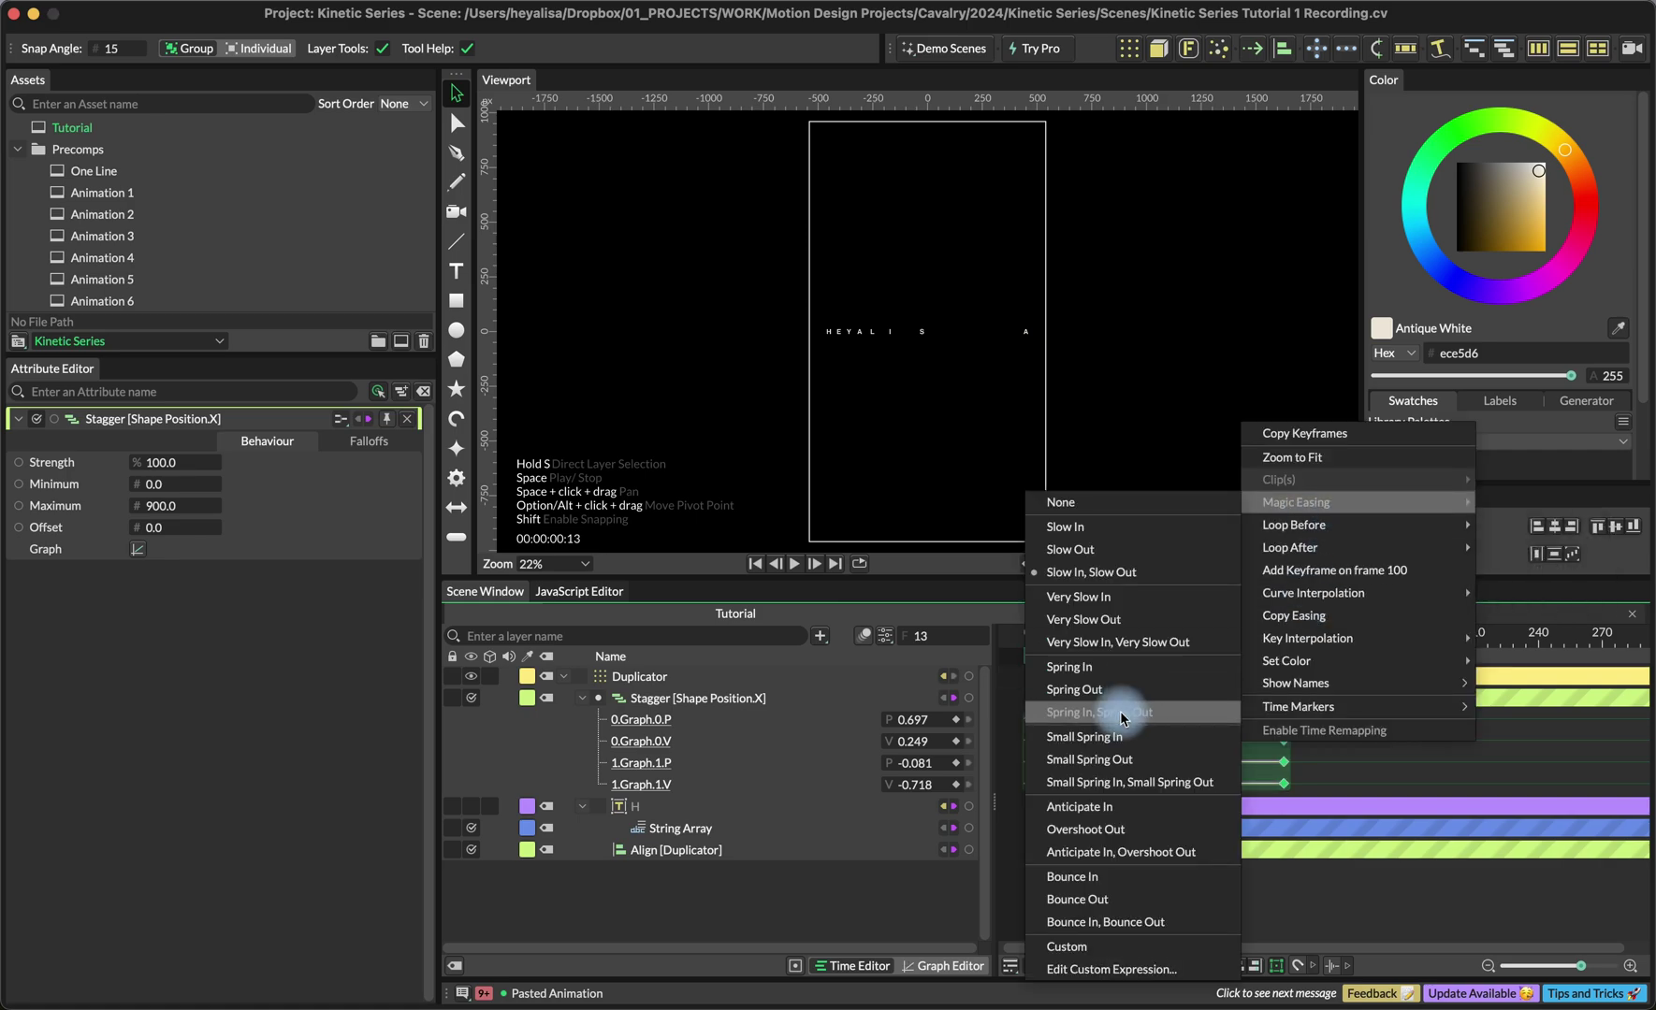
pyautogui.click(1340, 776)
pyautogui.moveTo(1069, 641); pyautogui.dragTo(1122, 670)
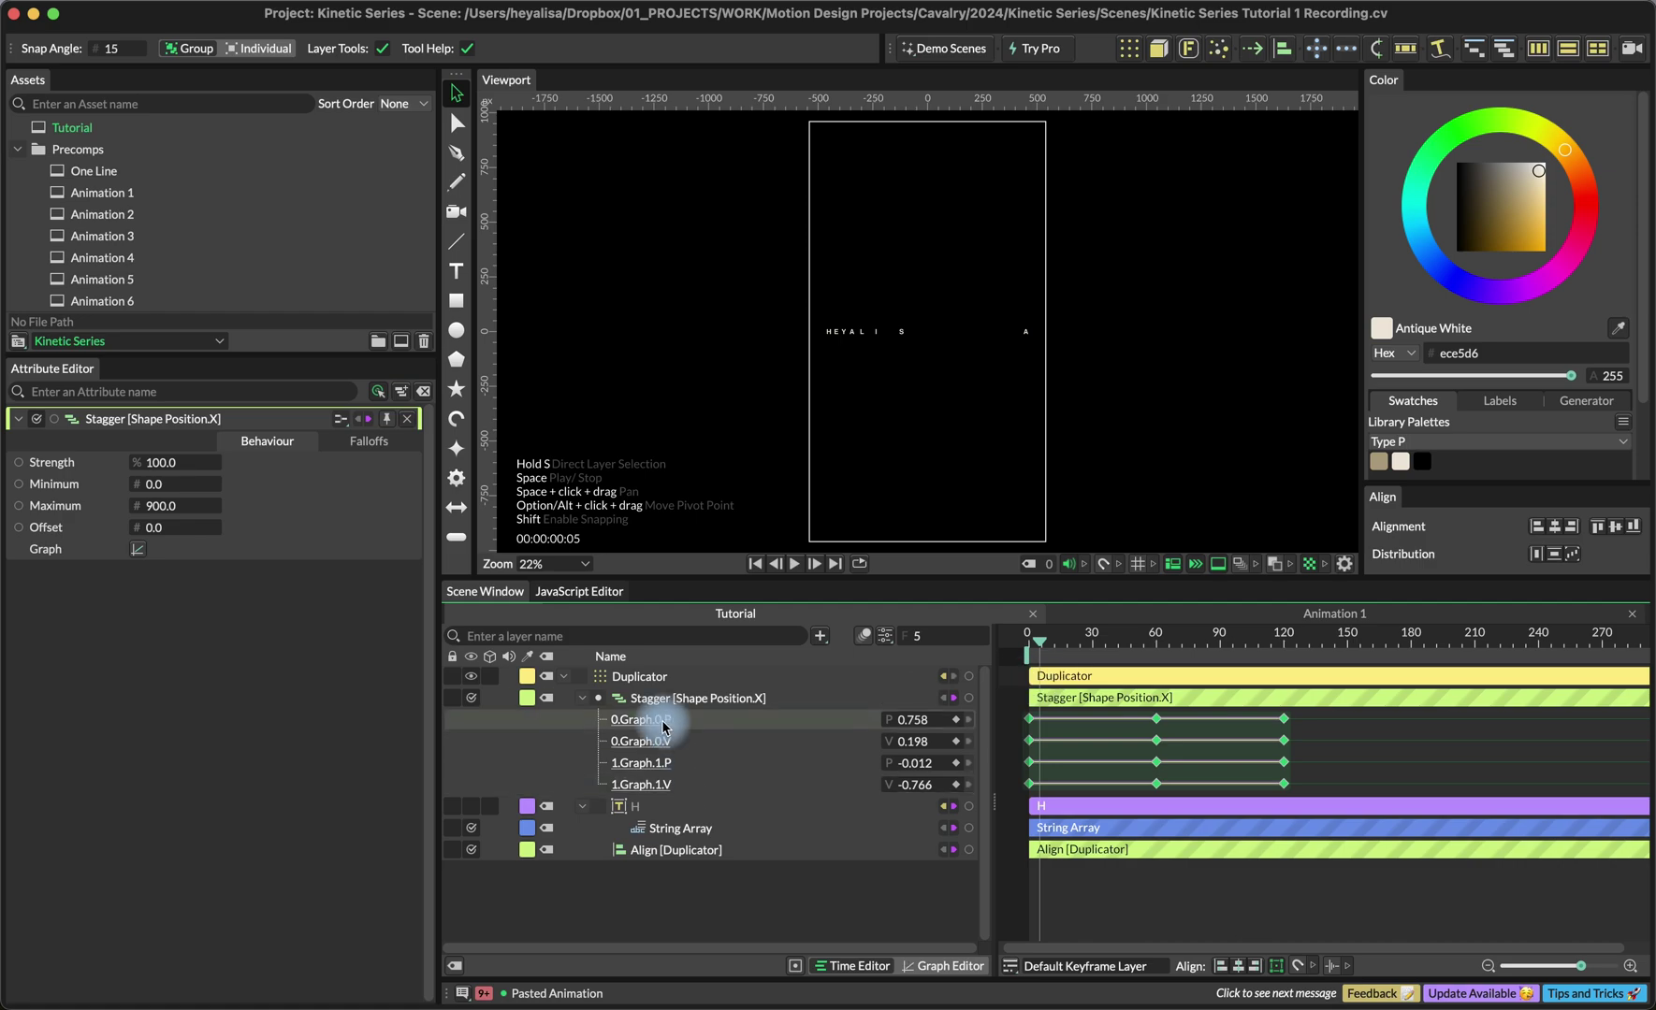
# Nest the word's Duplicator in a second Duplicator with Linear distribution, Vertical direction and Step size mode.
pyautogui.click(636, 676)
pyautogui.press('space')
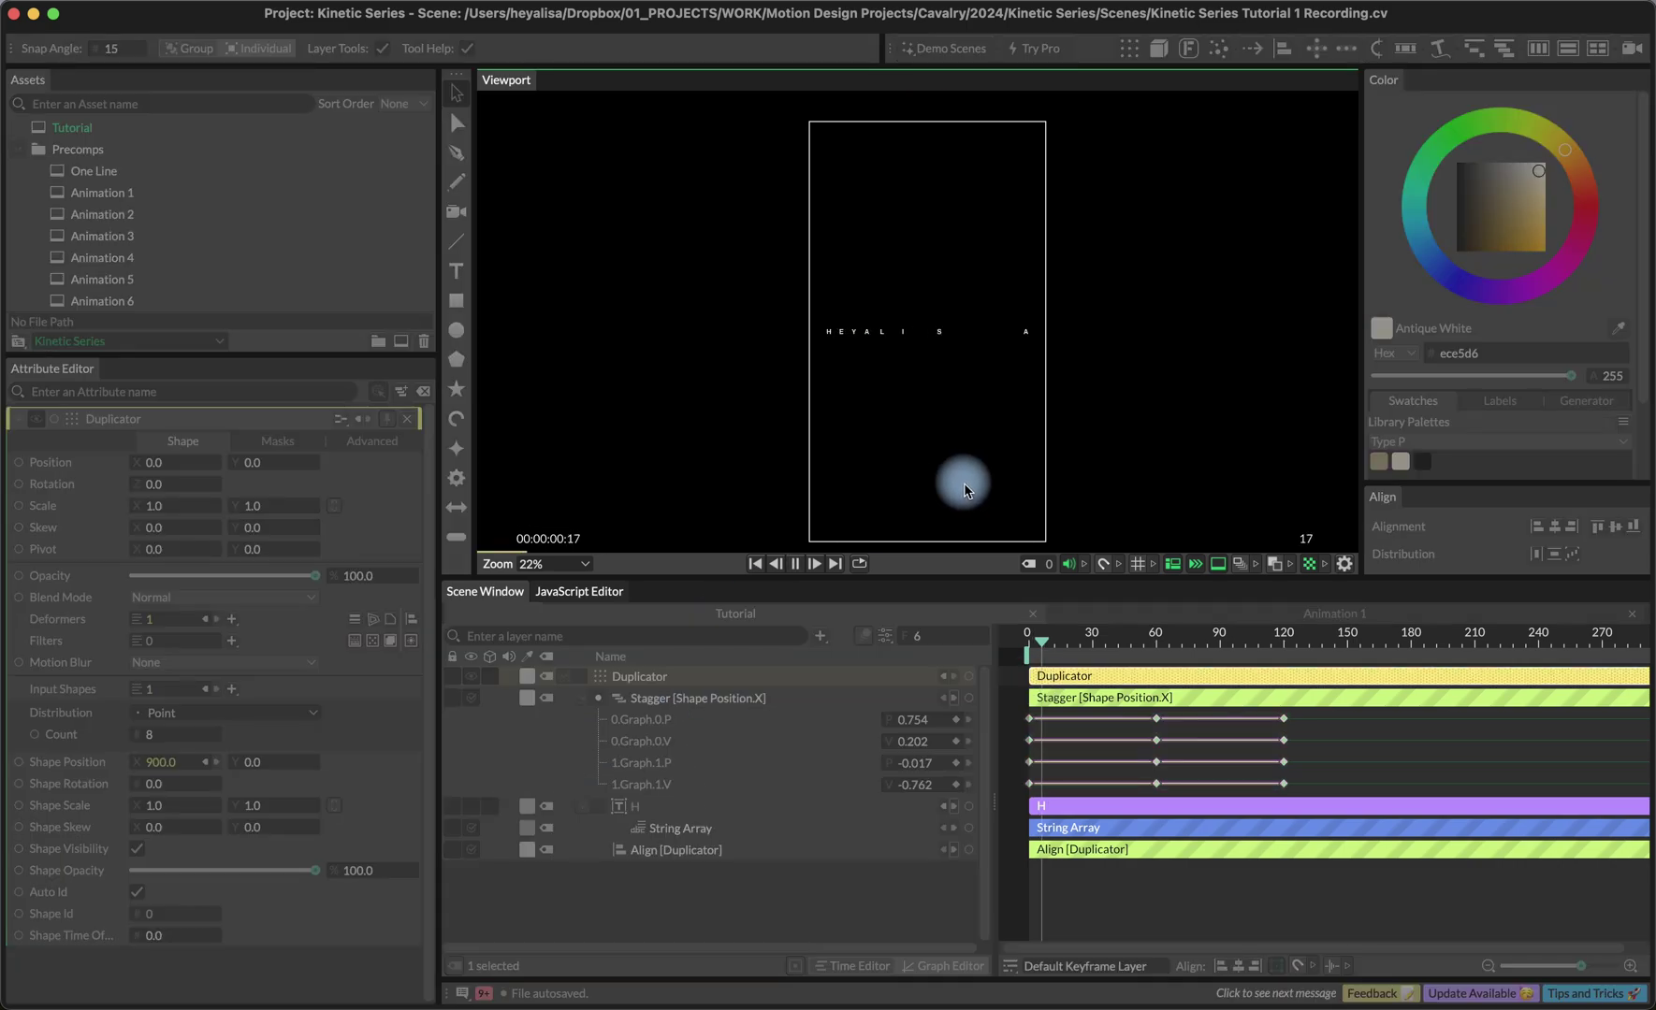
pyautogui.press('space')
pyautogui.click(1129, 43)
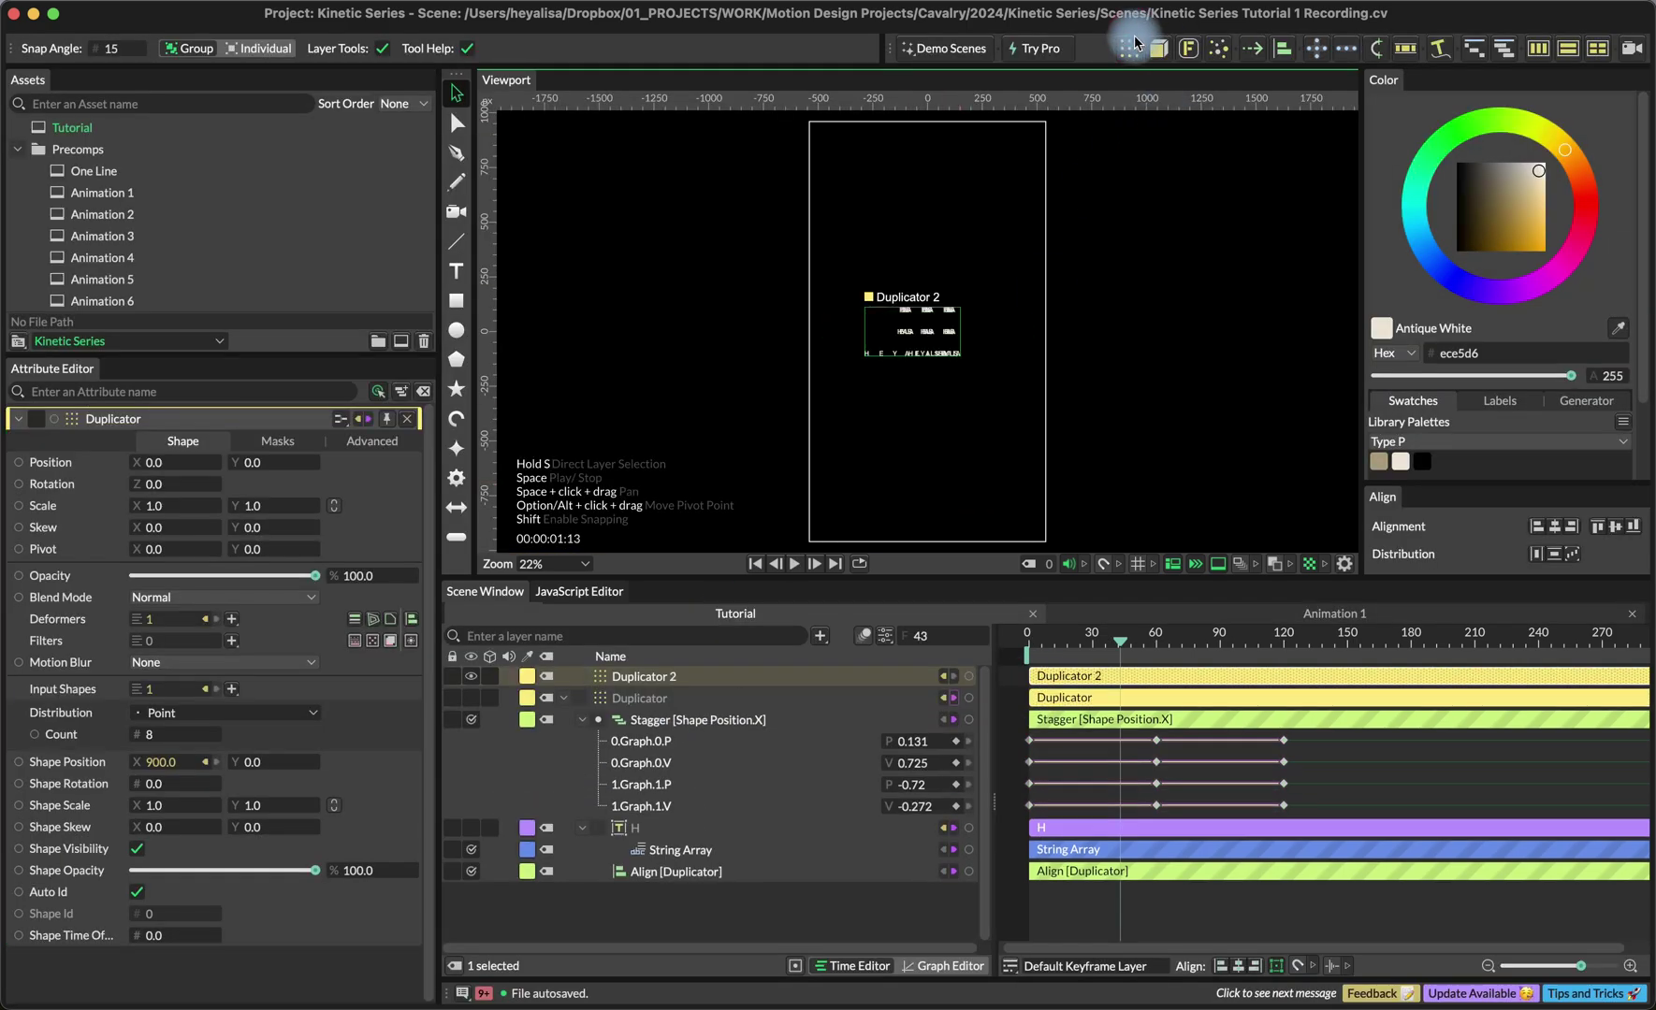
pyautogui.click(187, 713)
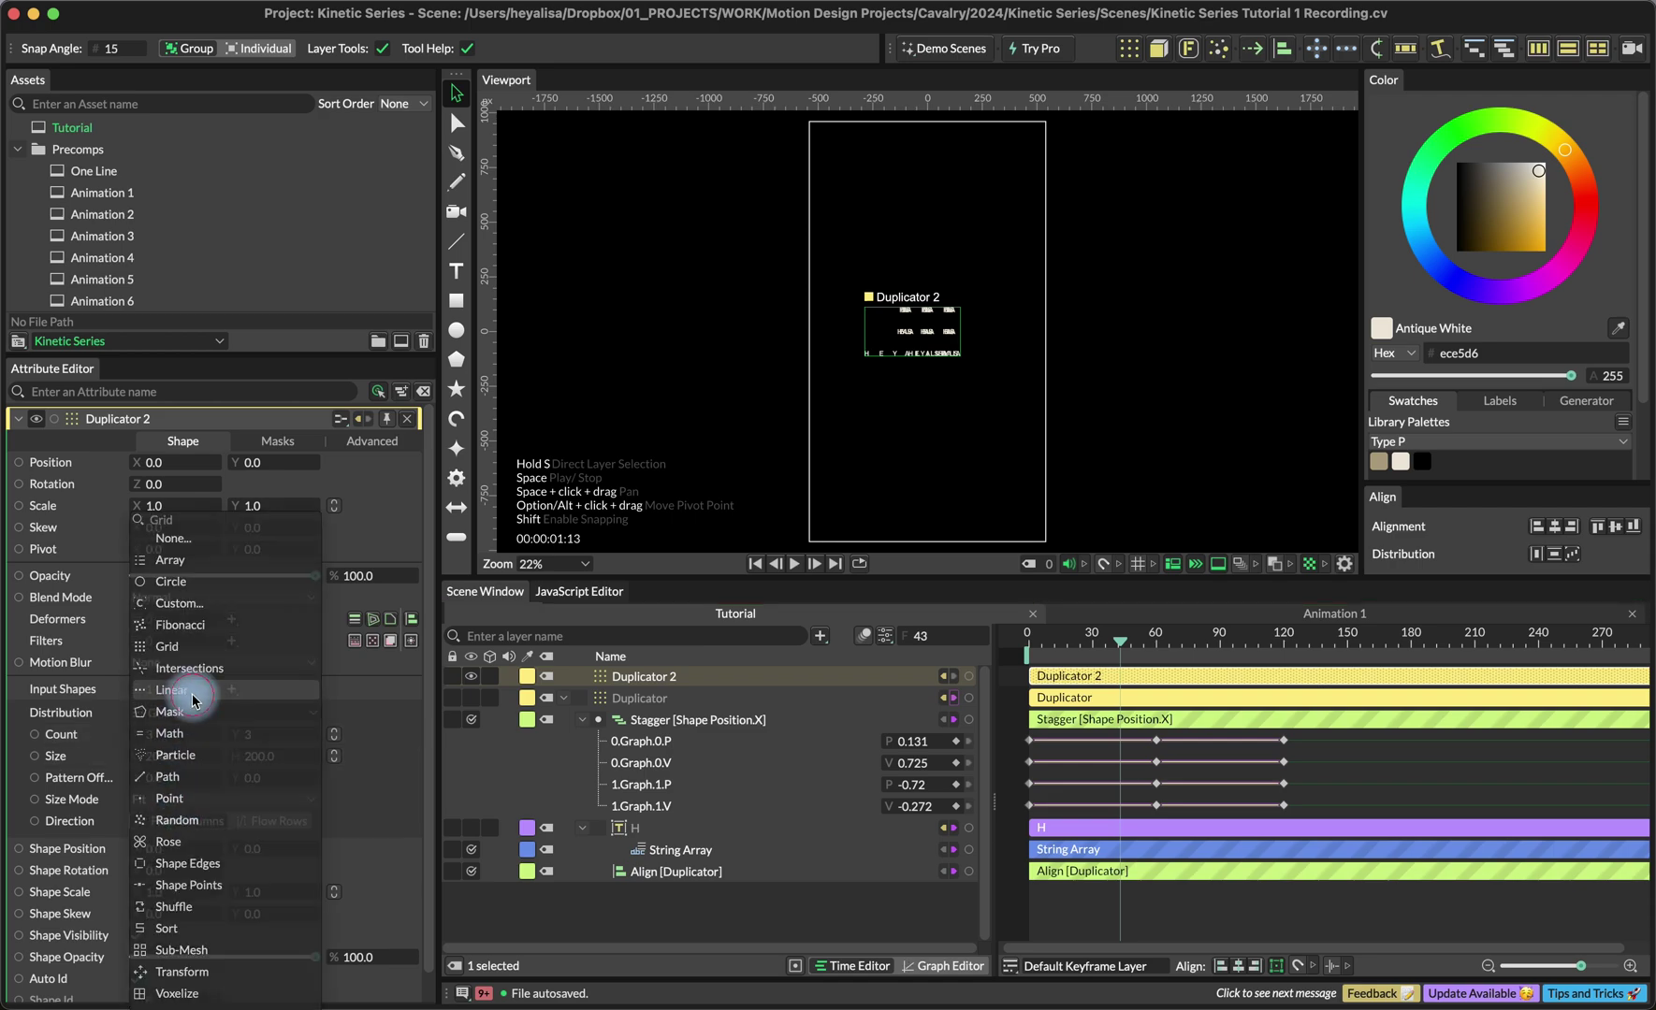
pyautogui.click(176, 689)
pyautogui.click(169, 779)
pyautogui.click(168, 800)
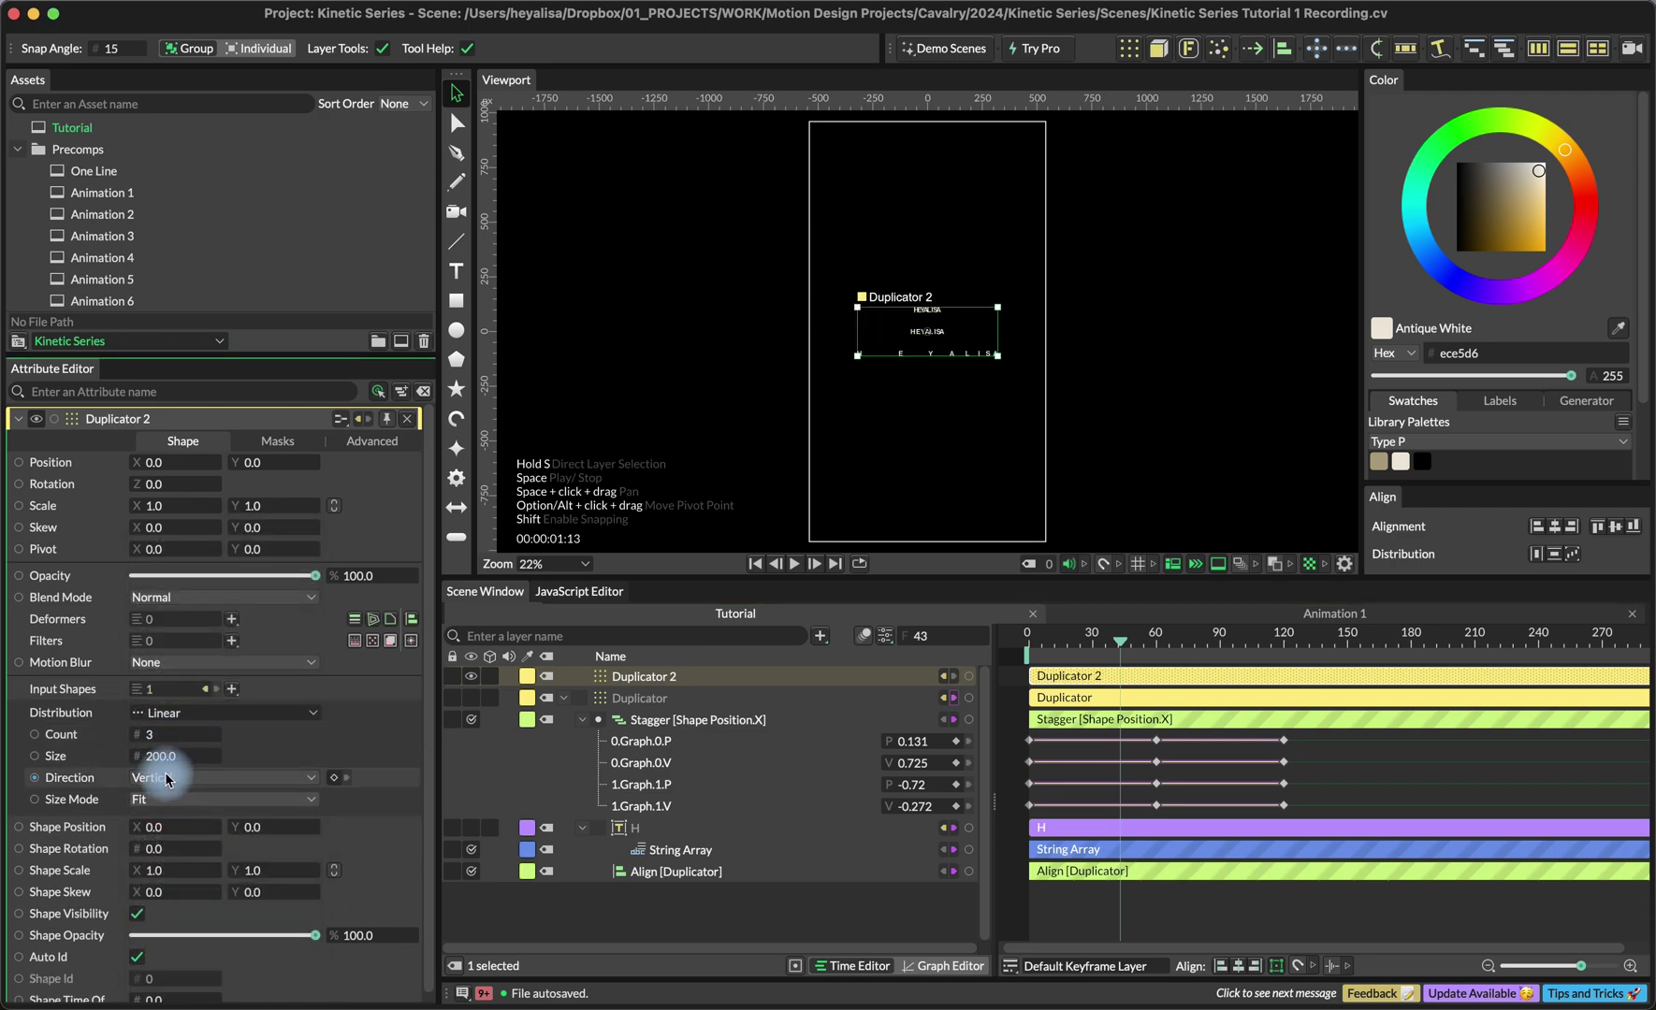
pyautogui.click(167, 799)
pyautogui.click(167, 827)
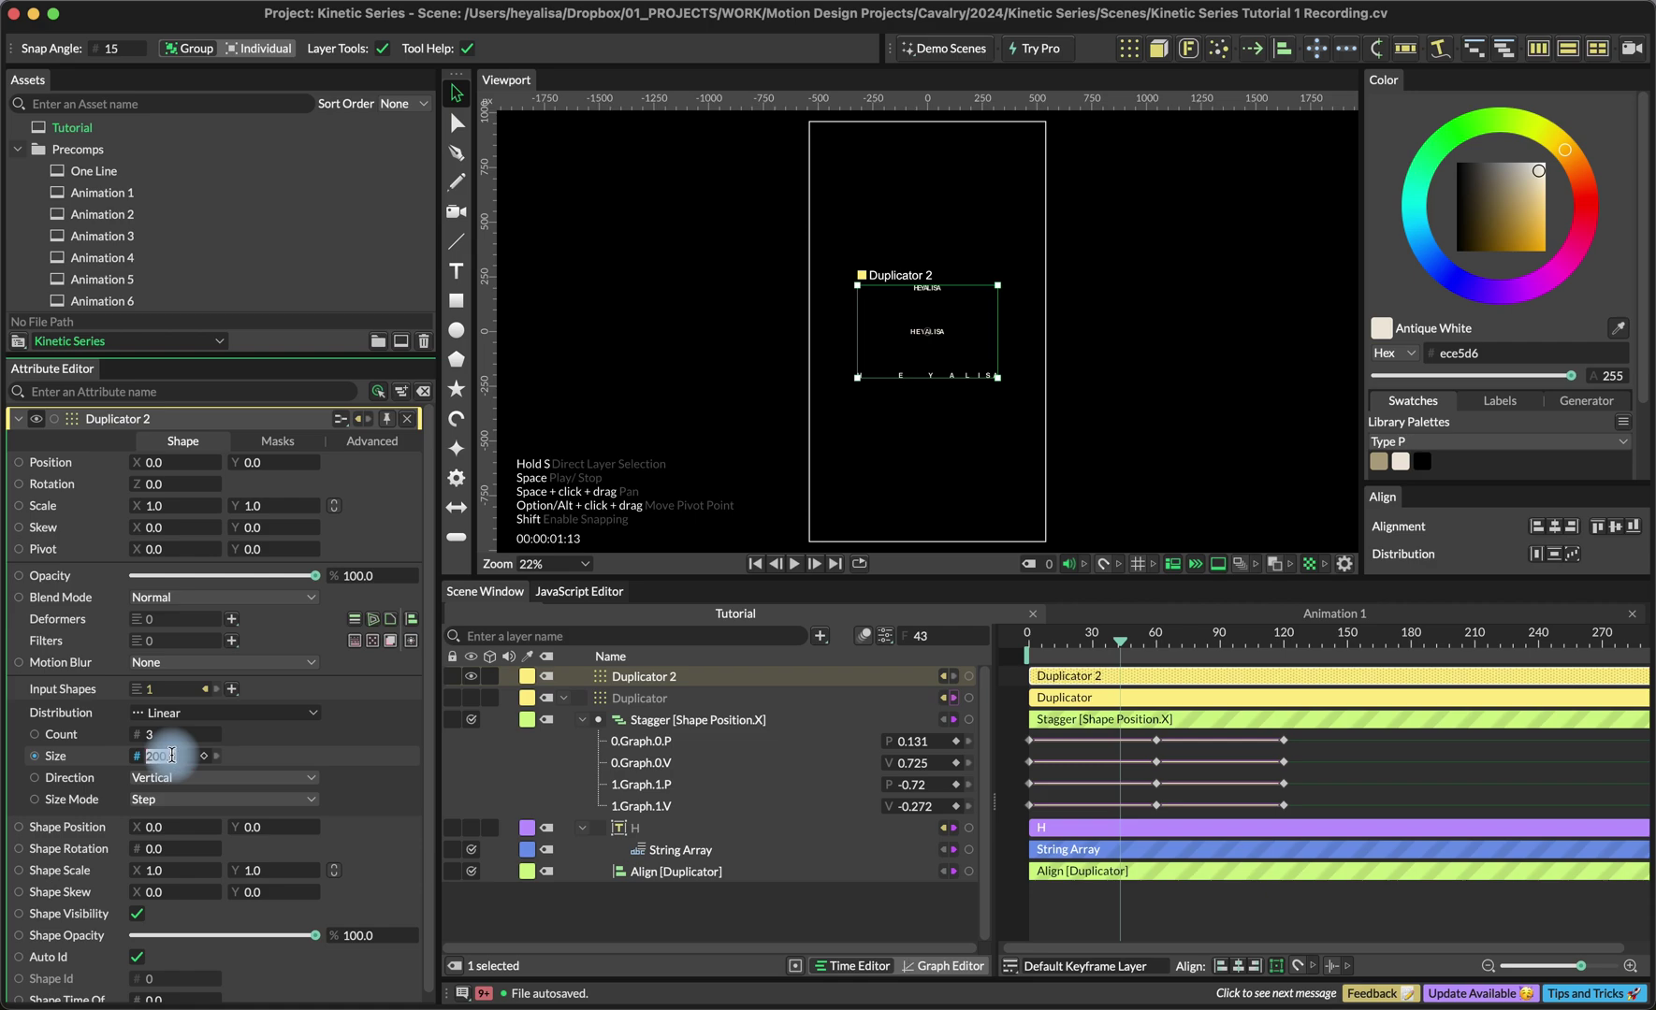
# Set the second Duplicator's size to 35 and its count to 50.
pyautogui.click(161, 733)
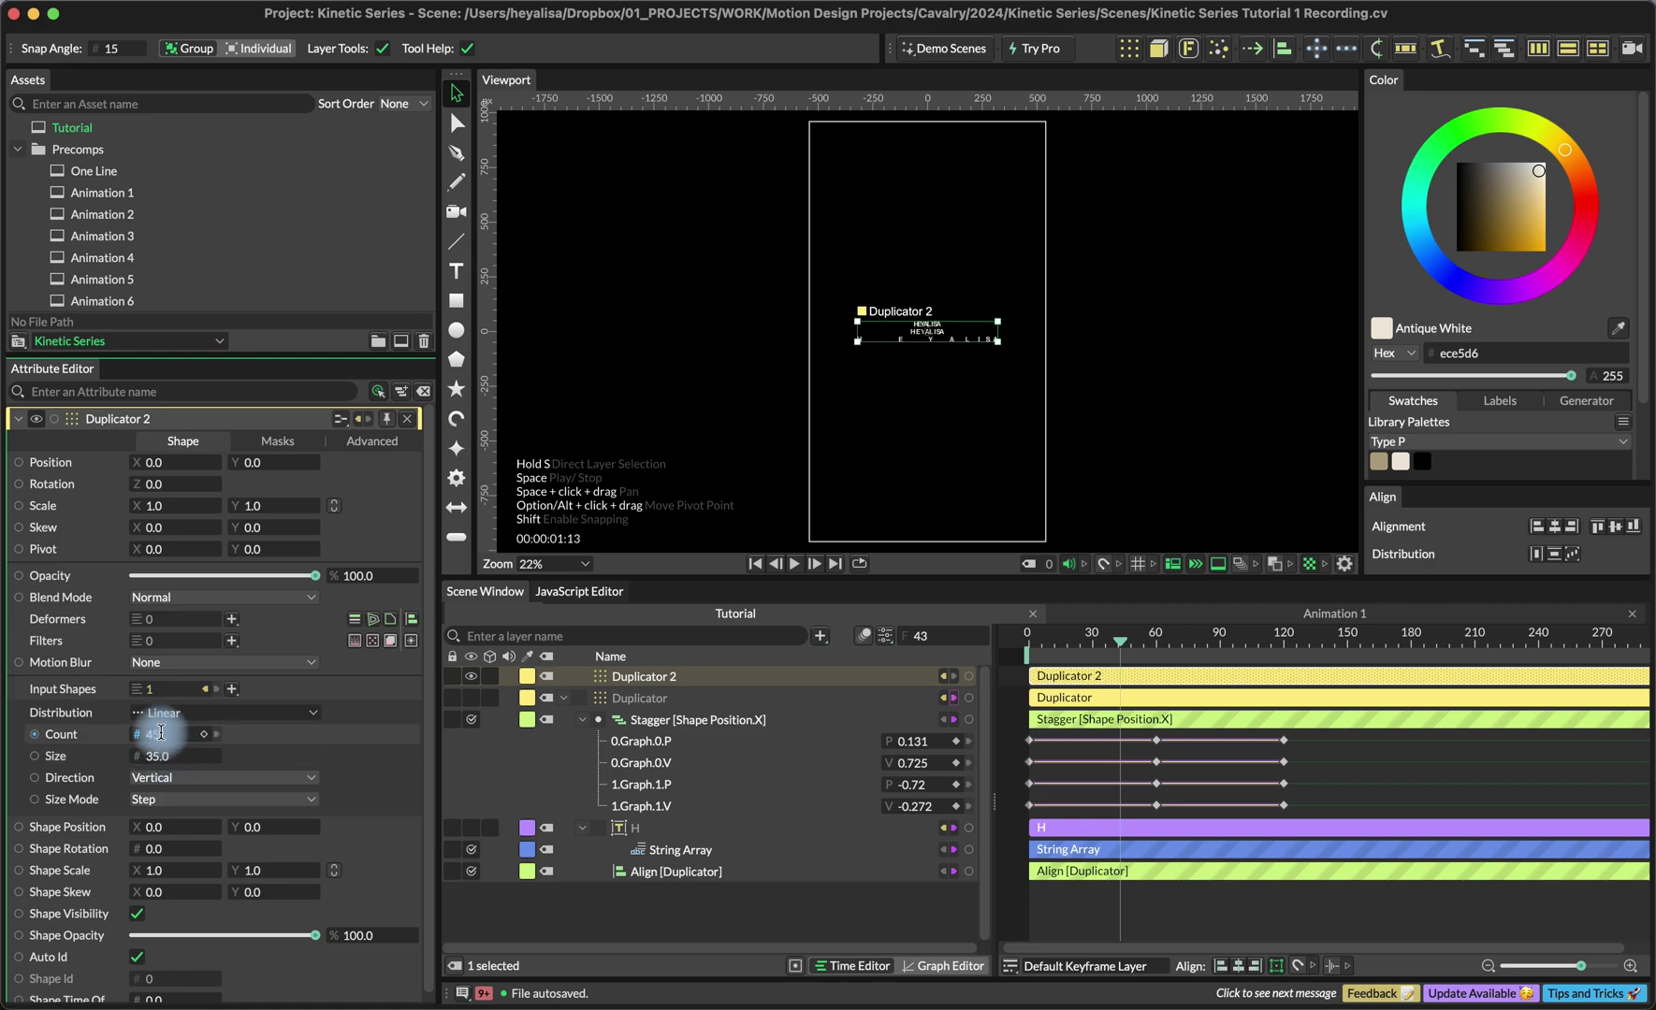
pyautogui.press('Return')
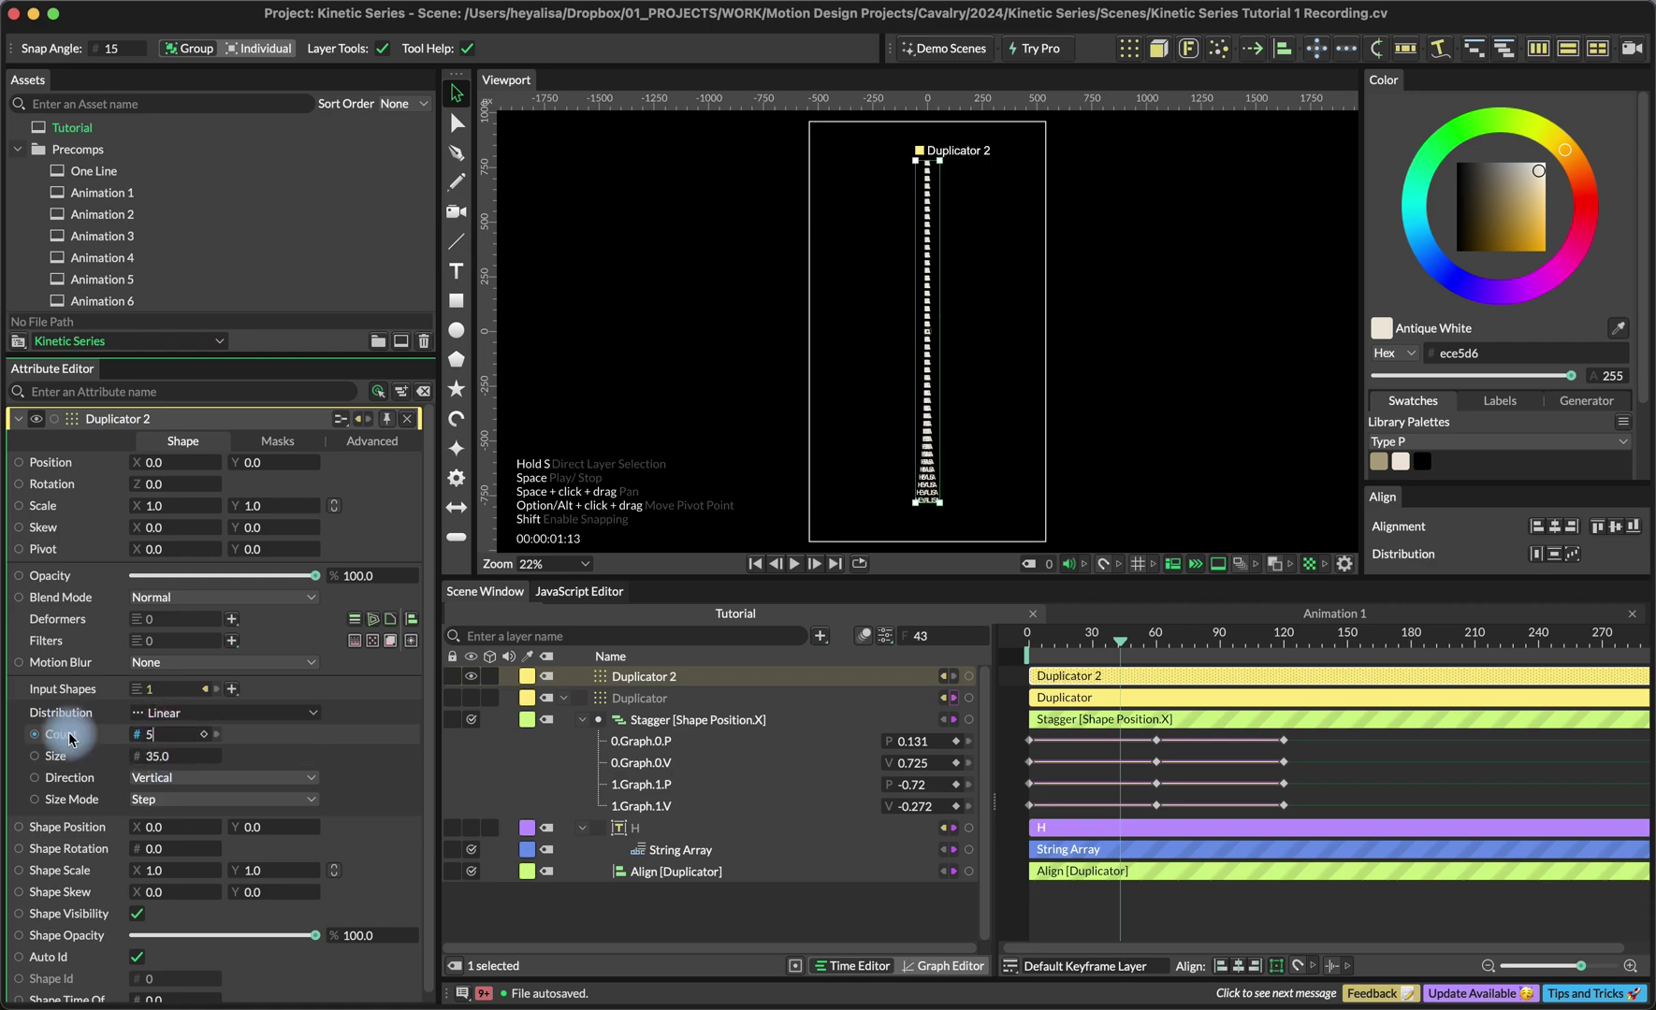
pyautogui.write('0')
pyautogui.press('Return')
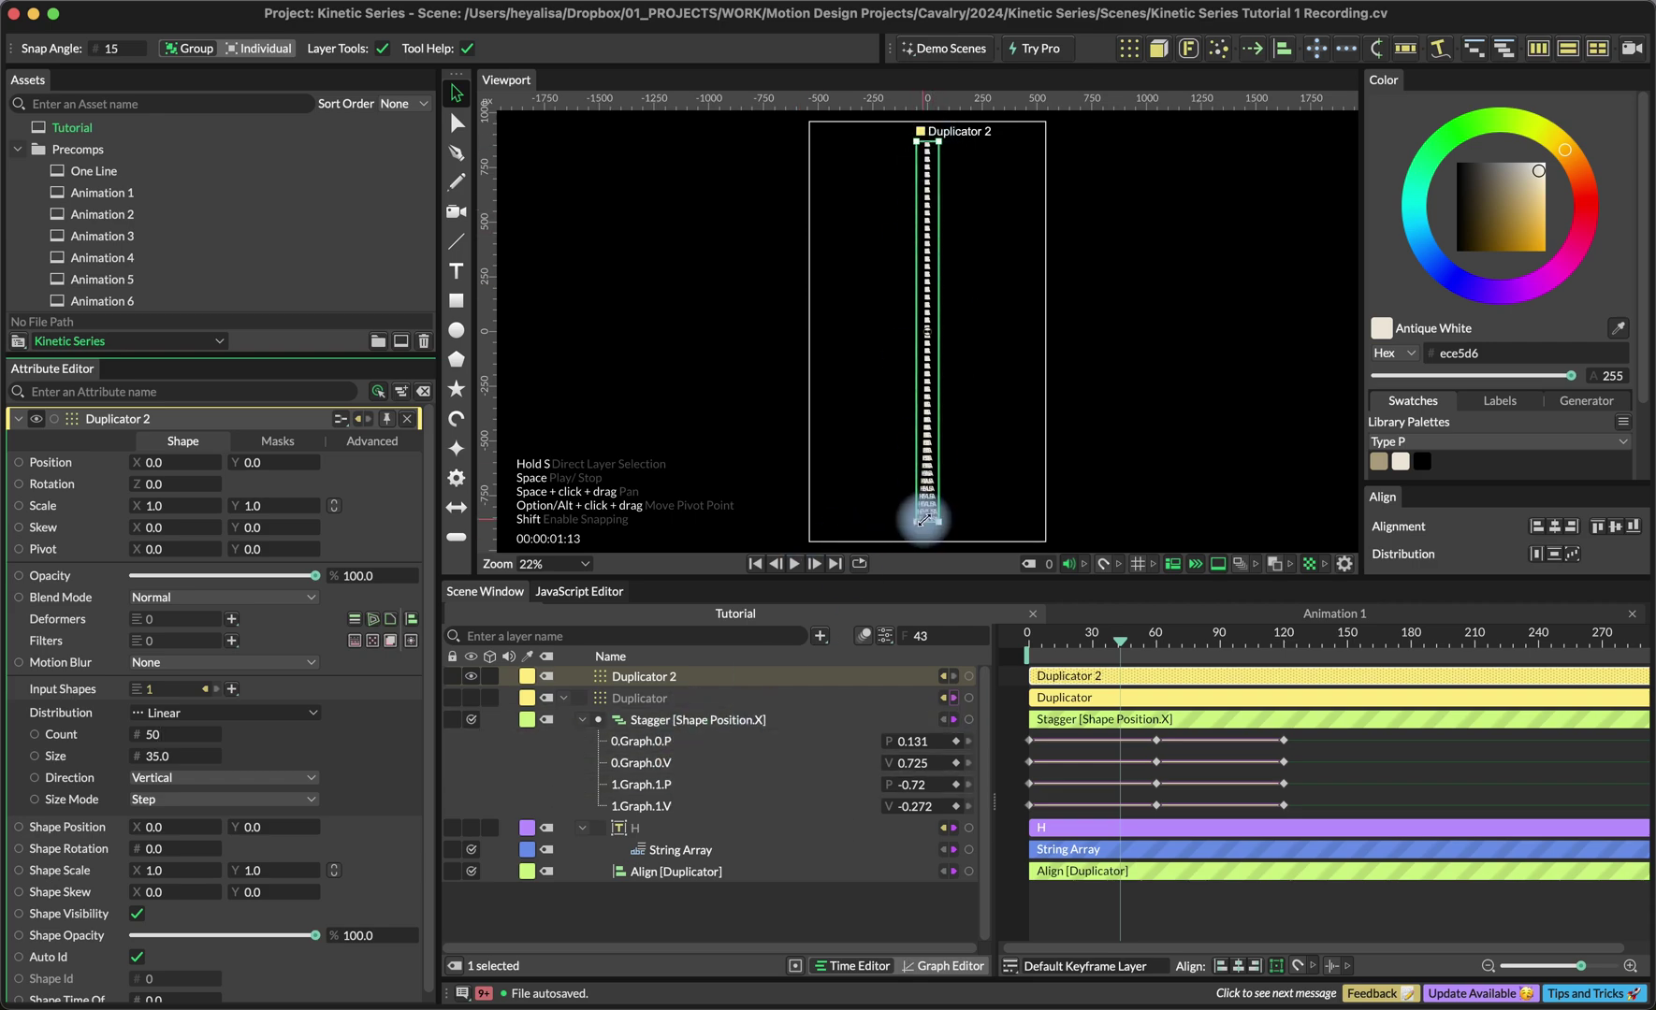
# Disable Use Index Context on the original Duplicator and scrub the opening frames to check the rows.
pyautogui.click(640, 698)
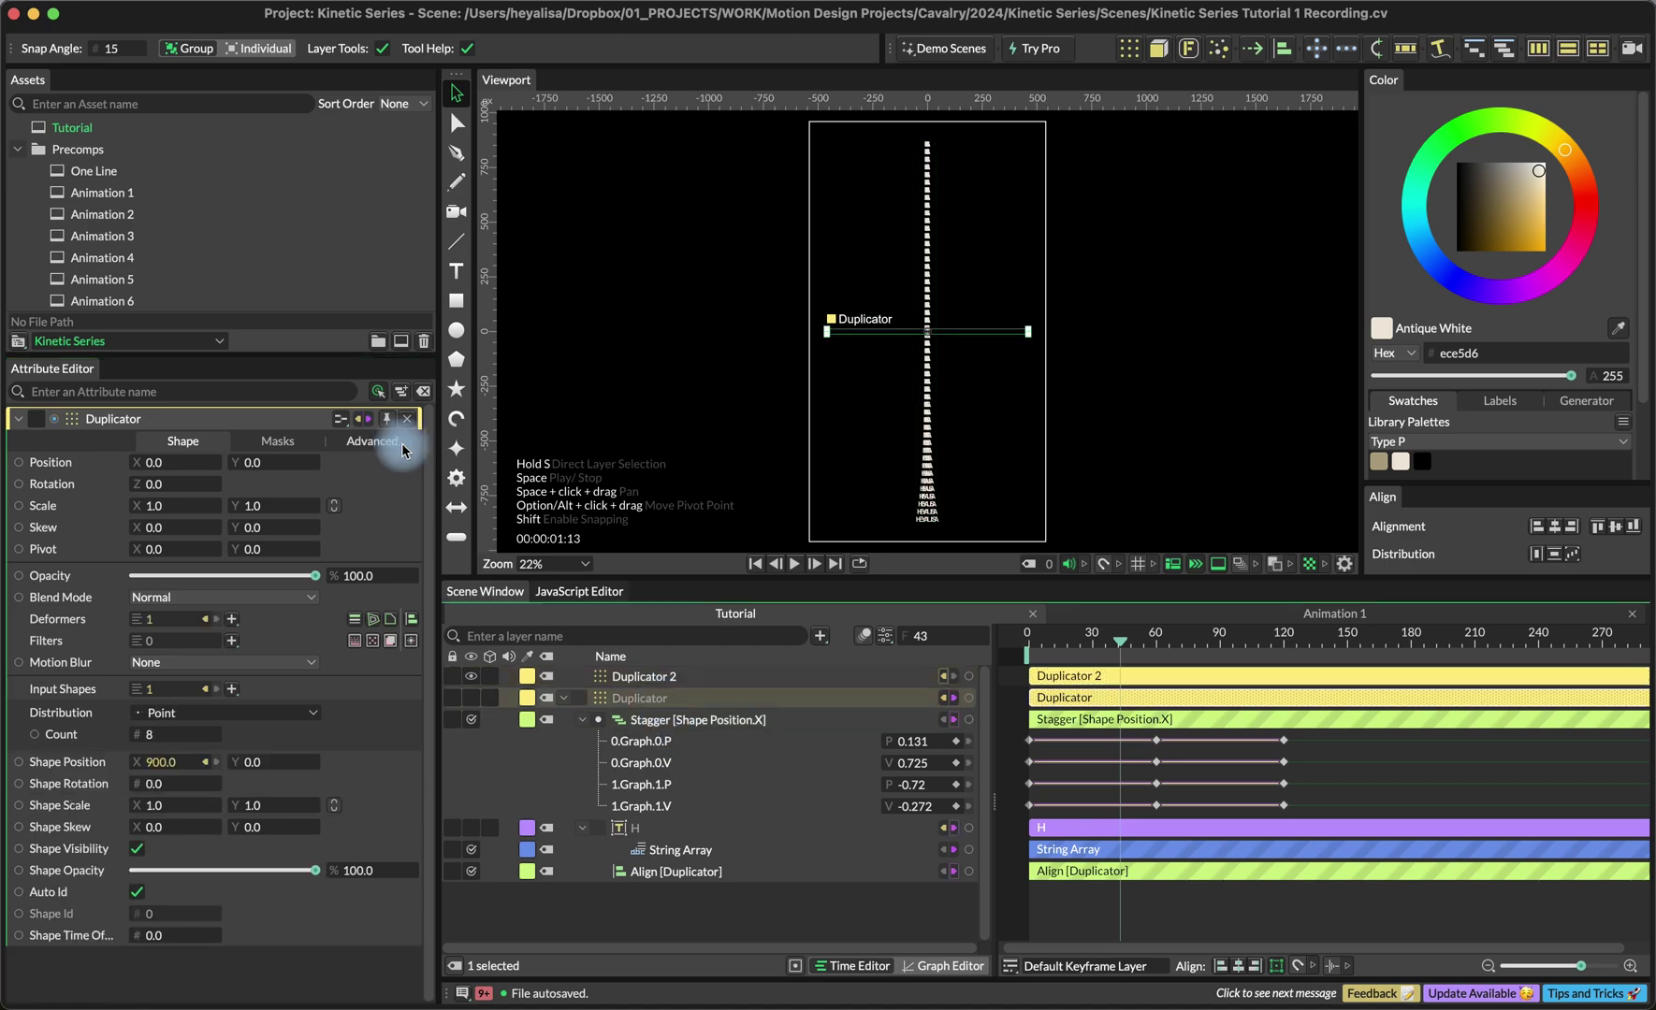
pyautogui.click(388, 445)
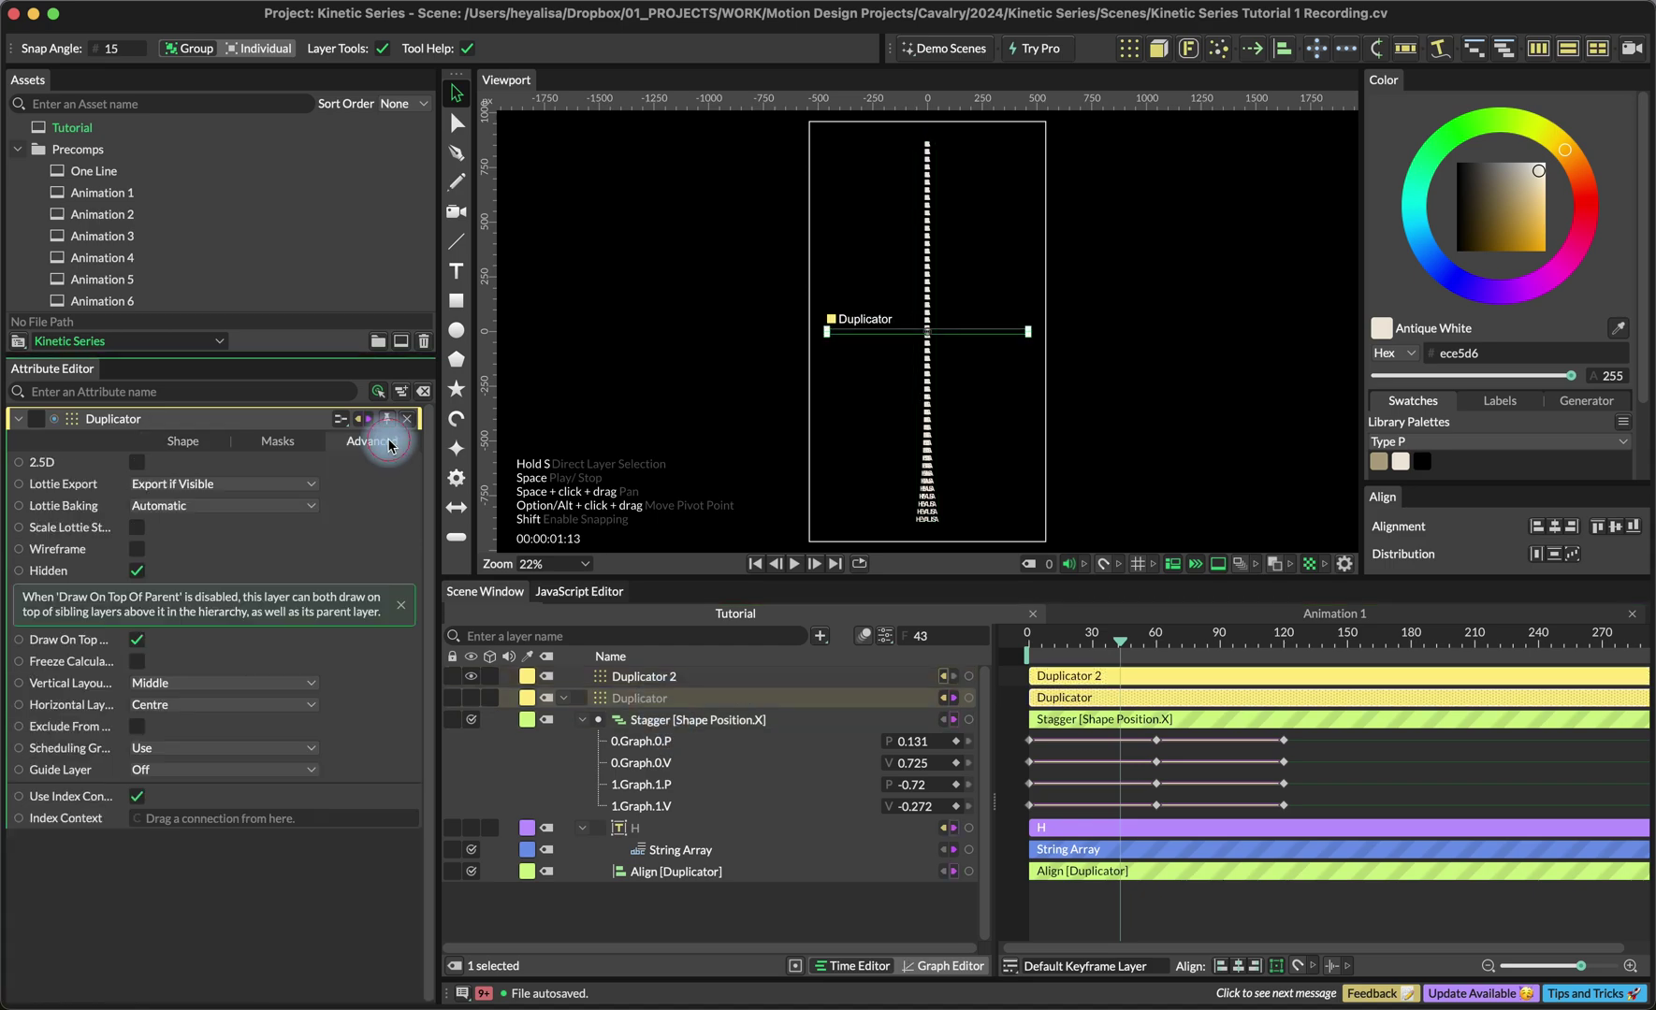
pyautogui.click(137, 797)
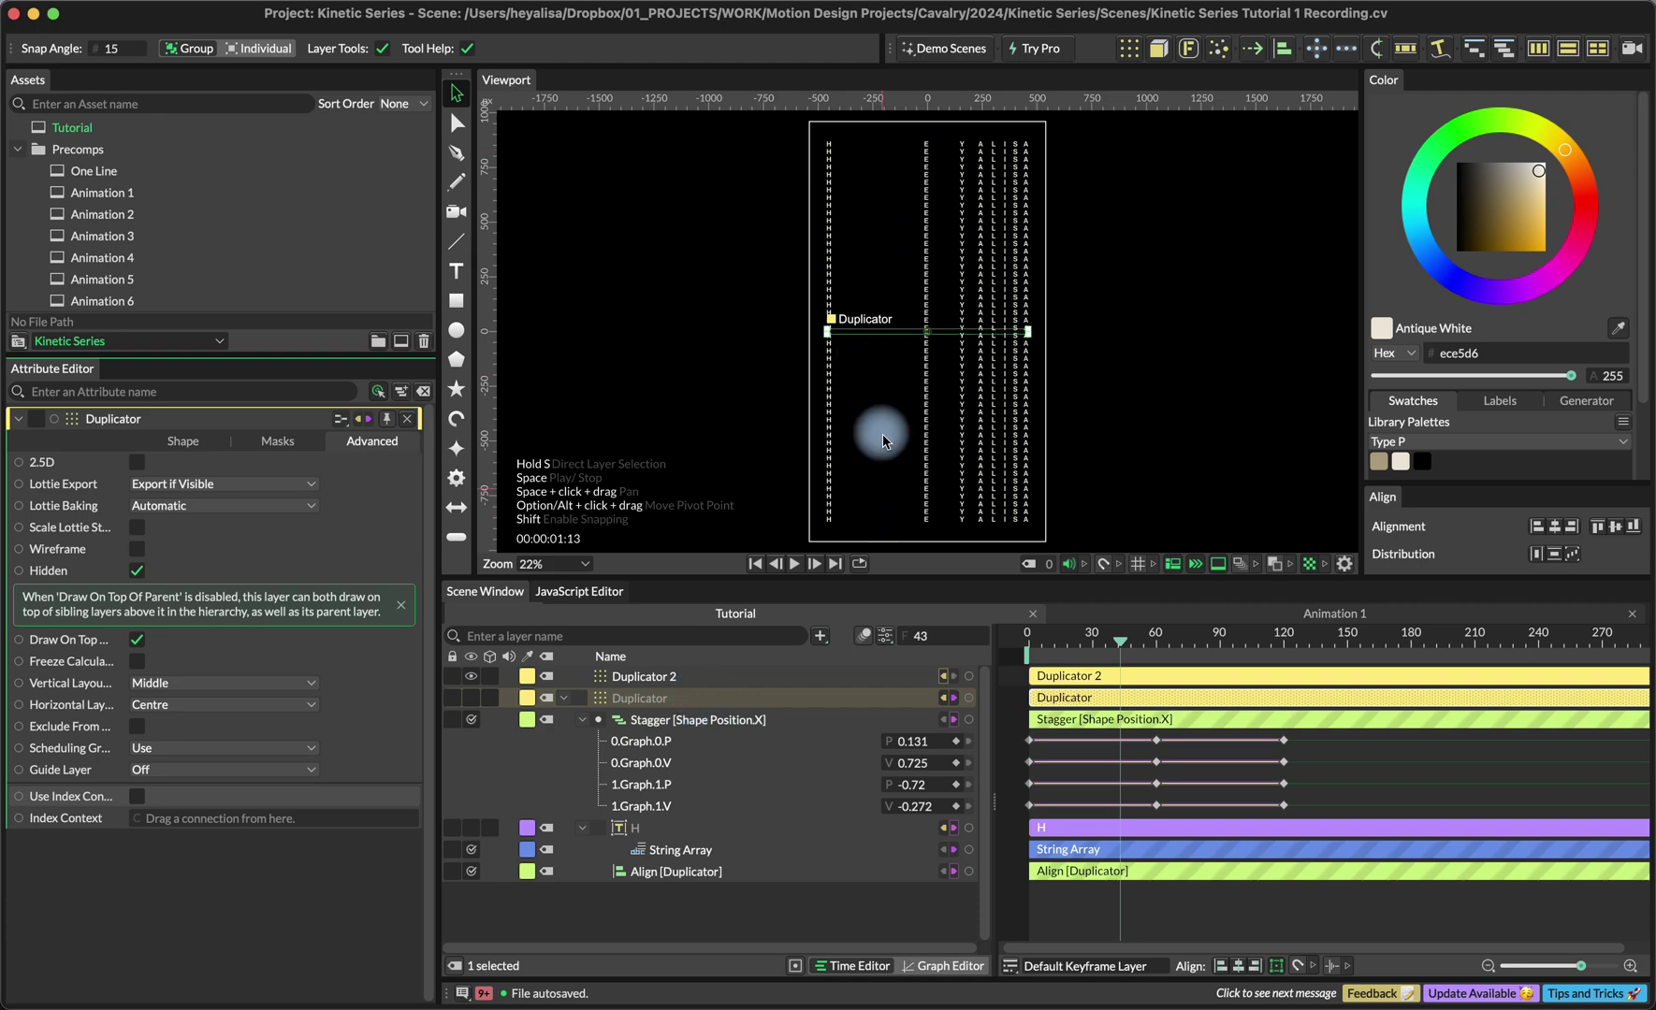
pyautogui.click(1036, 638)
pyautogui.moveTo(1036, 638)
pyautogui.mouseDown()
pyautogui.moveTo(1201, 638)
pyautogui.moveTo(1037, 643)
pyautogui.moveTo(1178, 638)
pyautogui.moveTo(1052, 638)
pyautogui.moveTo(1108, 661)
pyautogui.moveTo(1052, 644)
pyautogui.mouseUp()
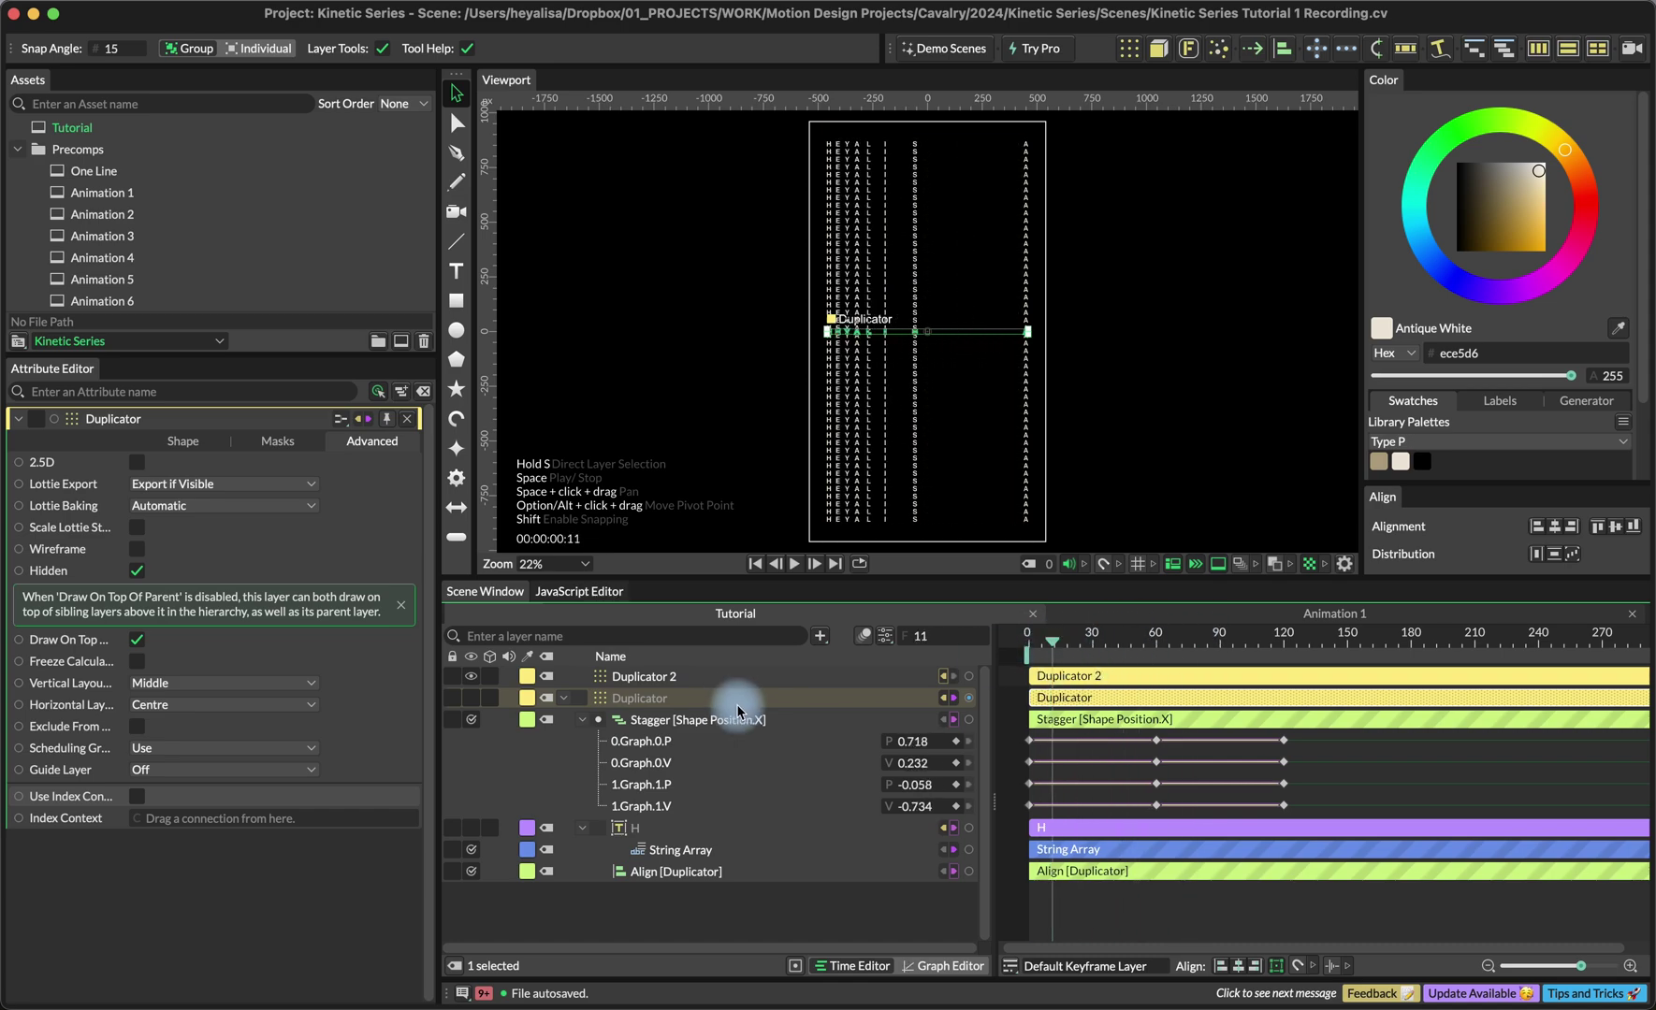
# Add a Stagger behaviour to the Shape Time Offset of Duplicator 2.
pyautogui.click(695, 677)
pyautogui.click(190, 441)
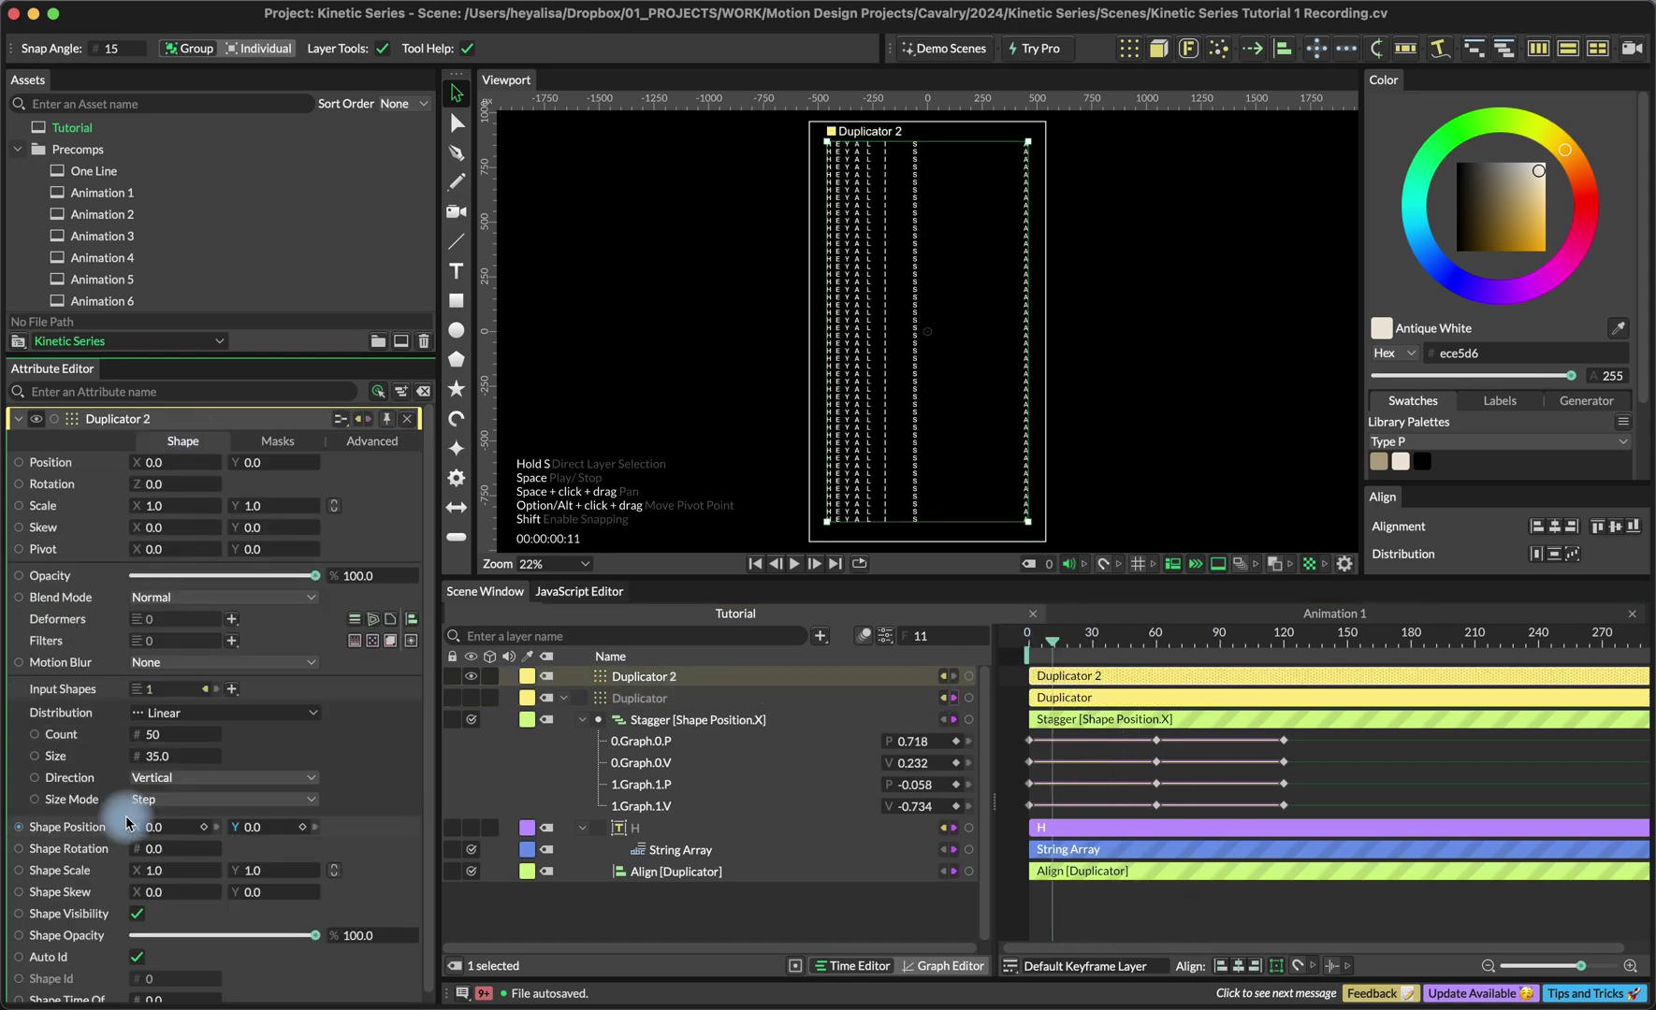
pyautogui.scroll(-1, 89, 870)
pyautogui.rightClick(91, 992)
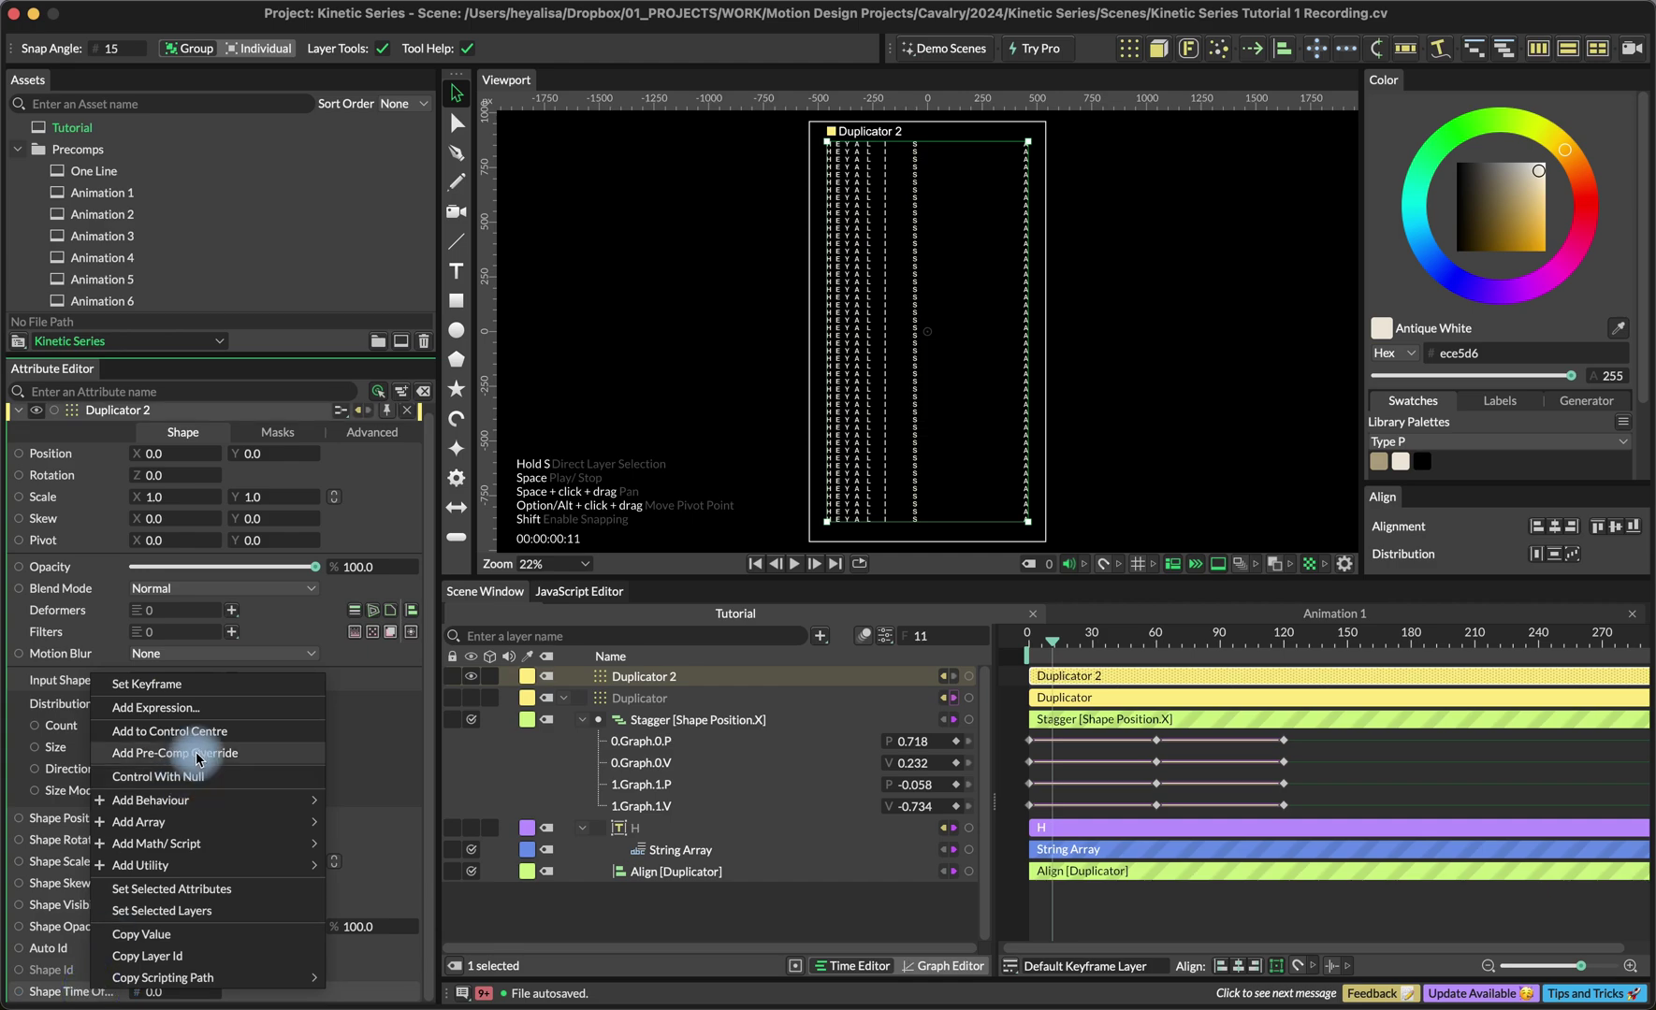
pyautogui.moveTo(229, 797)
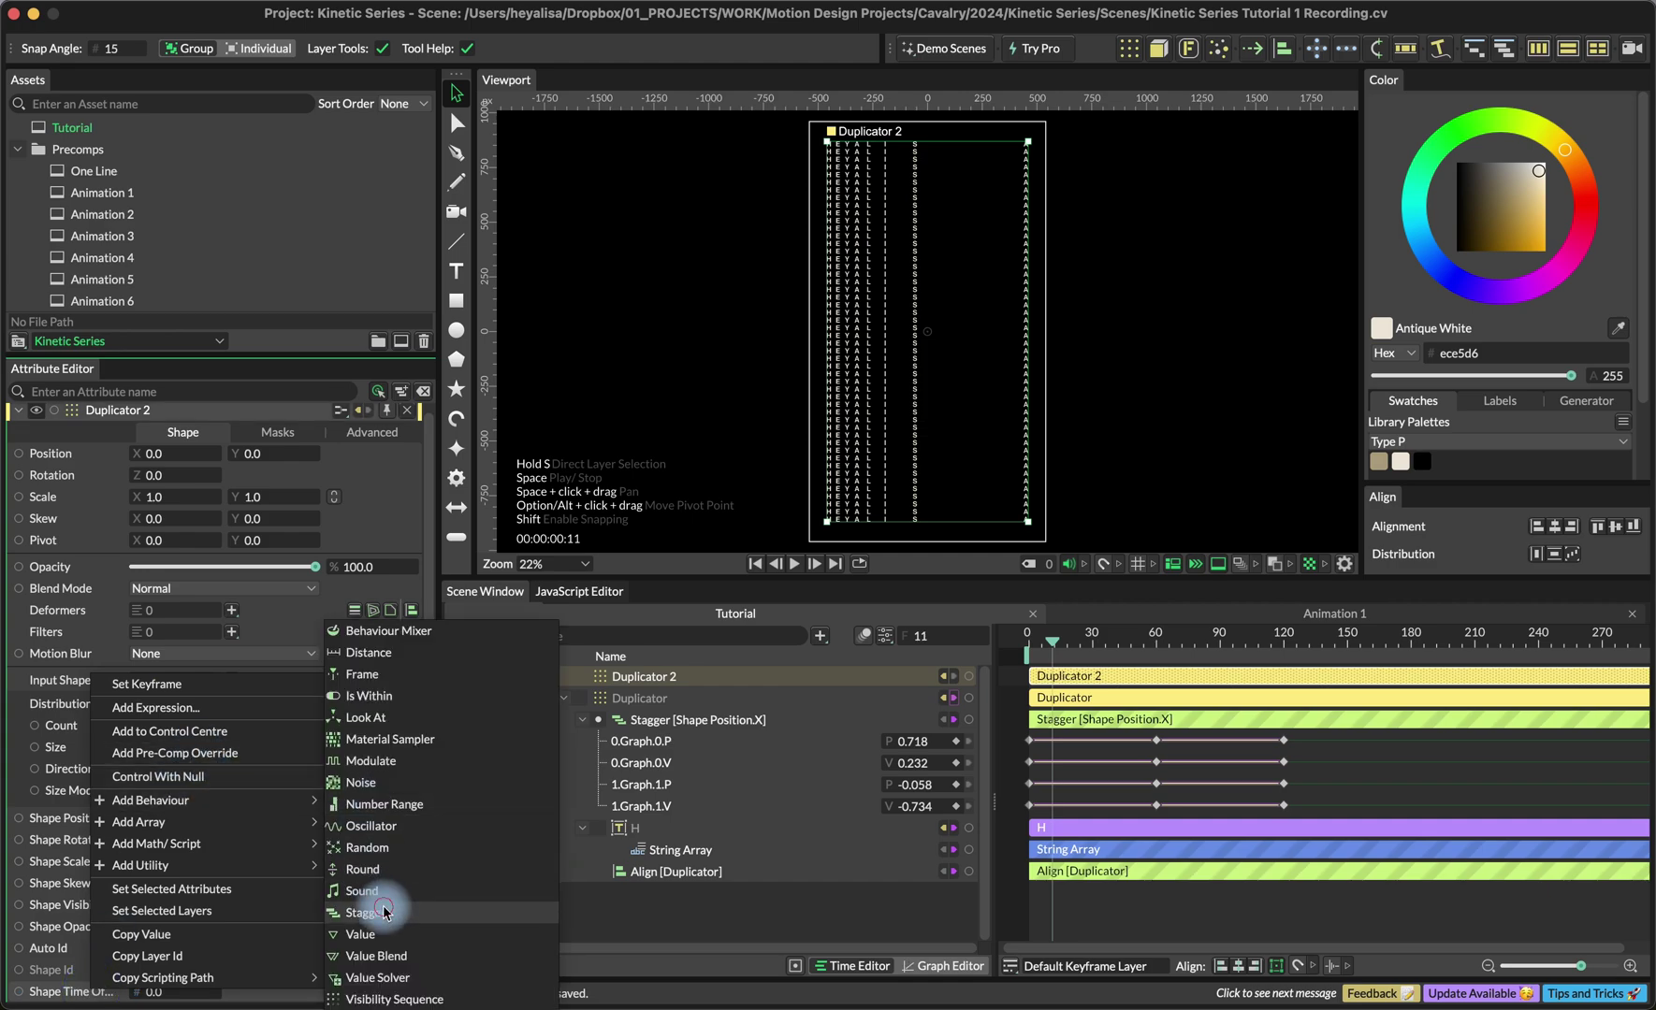
pyautogui.click(365, 912)
# Set the Maximum of the time offset Stagger to 240 and scrub through the wave animation.
pyautogui.click(678, 675)
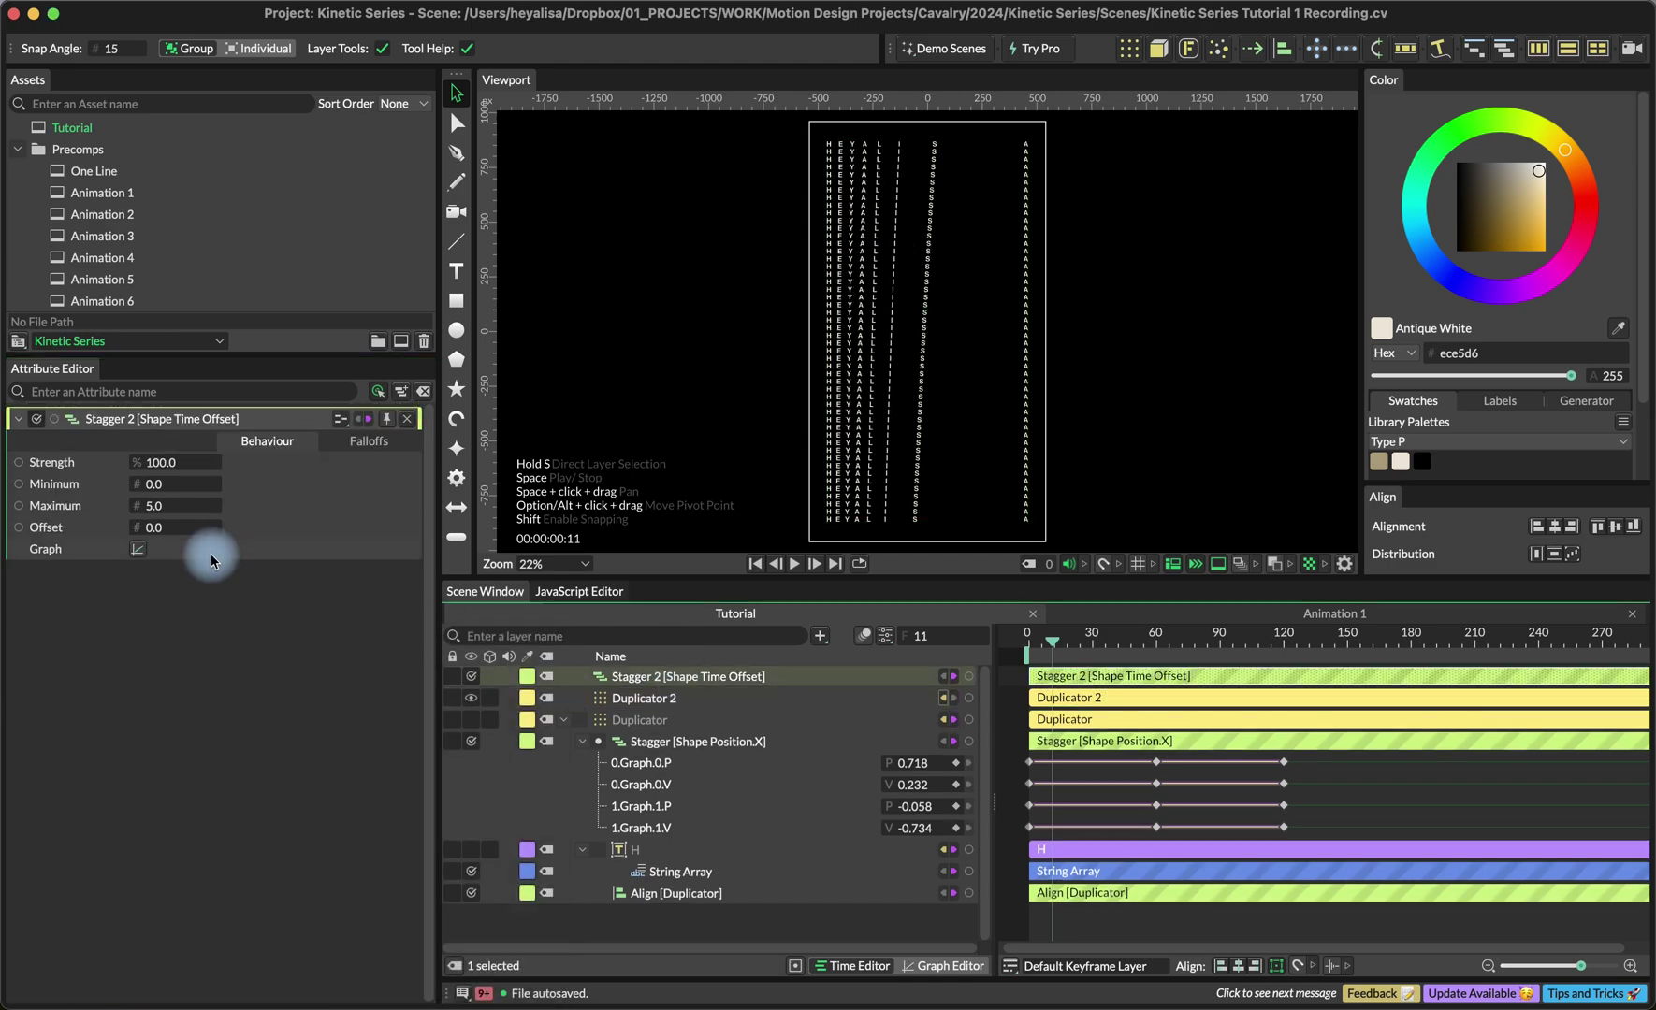
pyautogui.click(154, 505)
pyautogui.write('240')
pyautogui.press('Return')
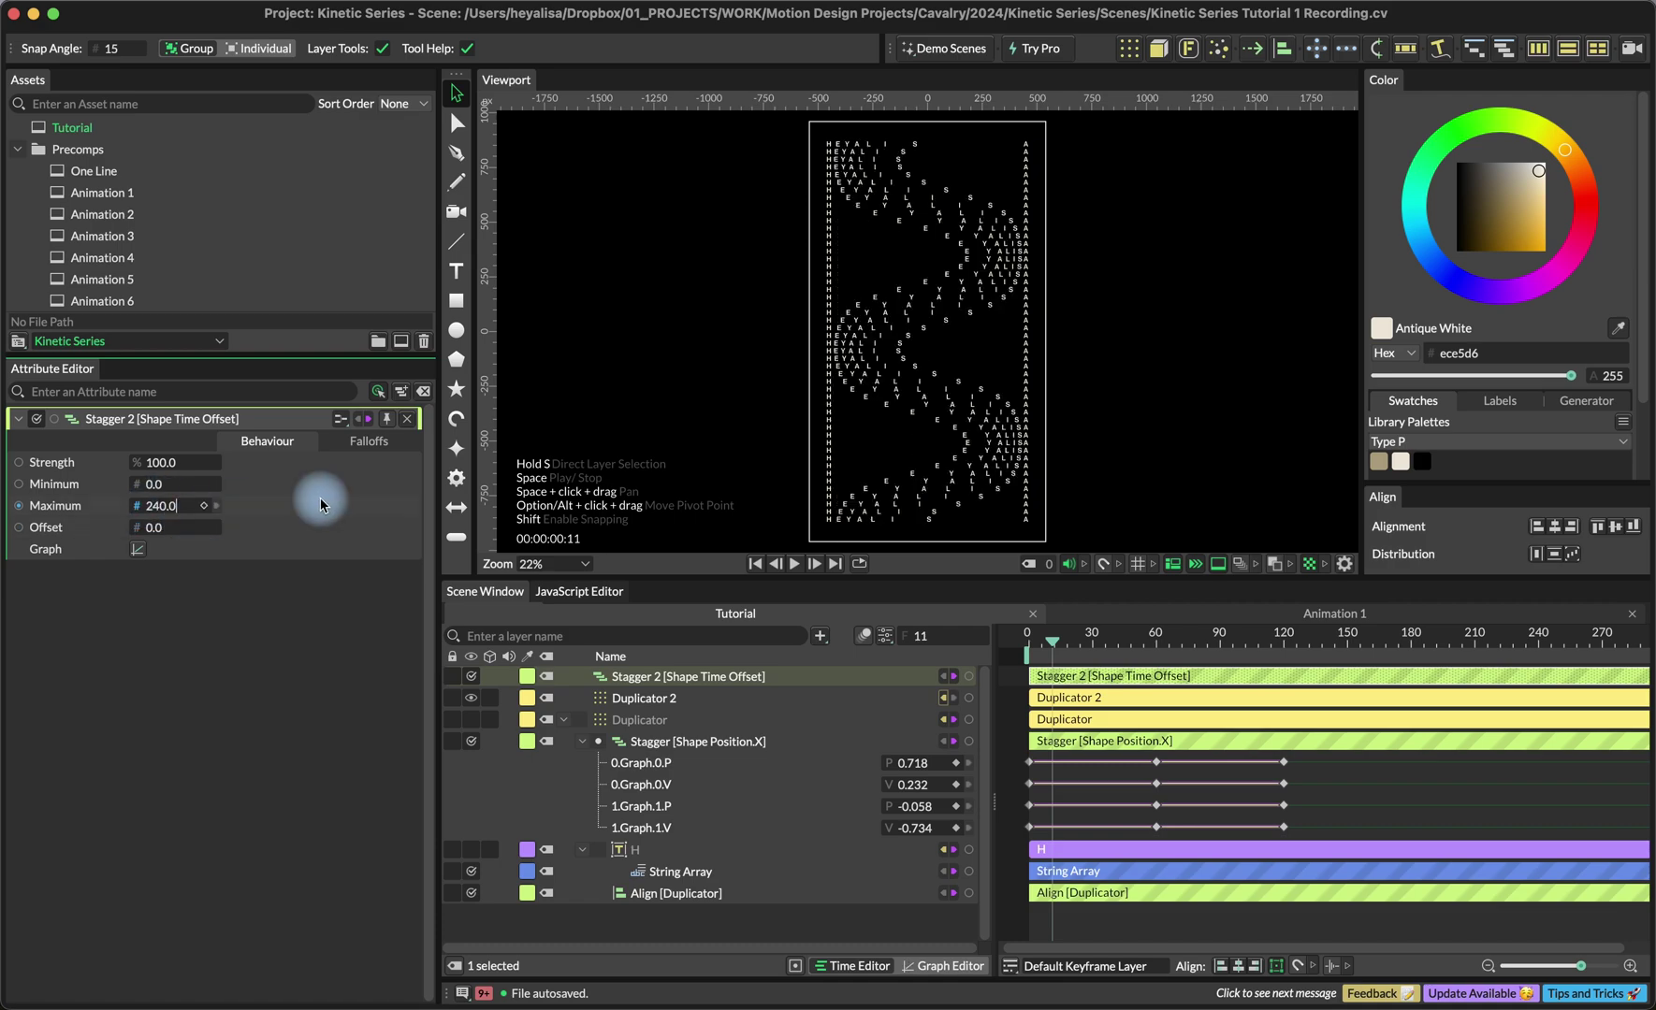
pyautogui.moveTo(1179, 640); pyautogui.dragTo(1329, 711)
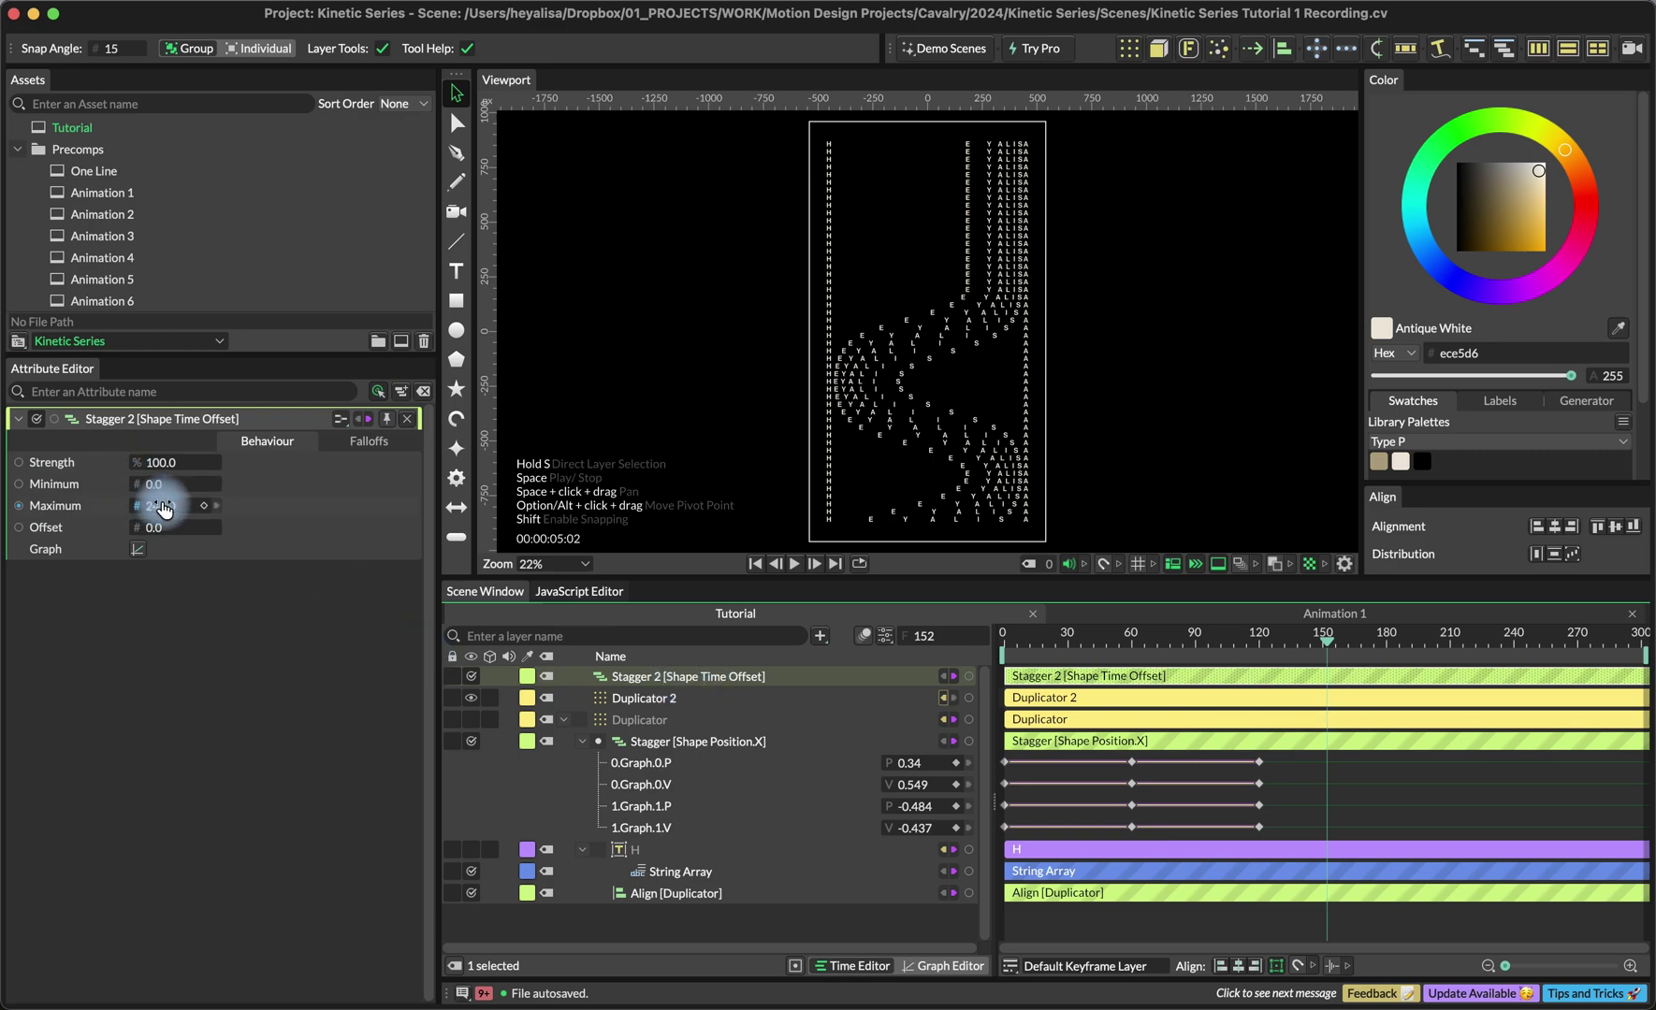
# Set the end of the composition's frame range to 1000 and scrub the timeline to check the motion.
pyautogui.press('super+k')
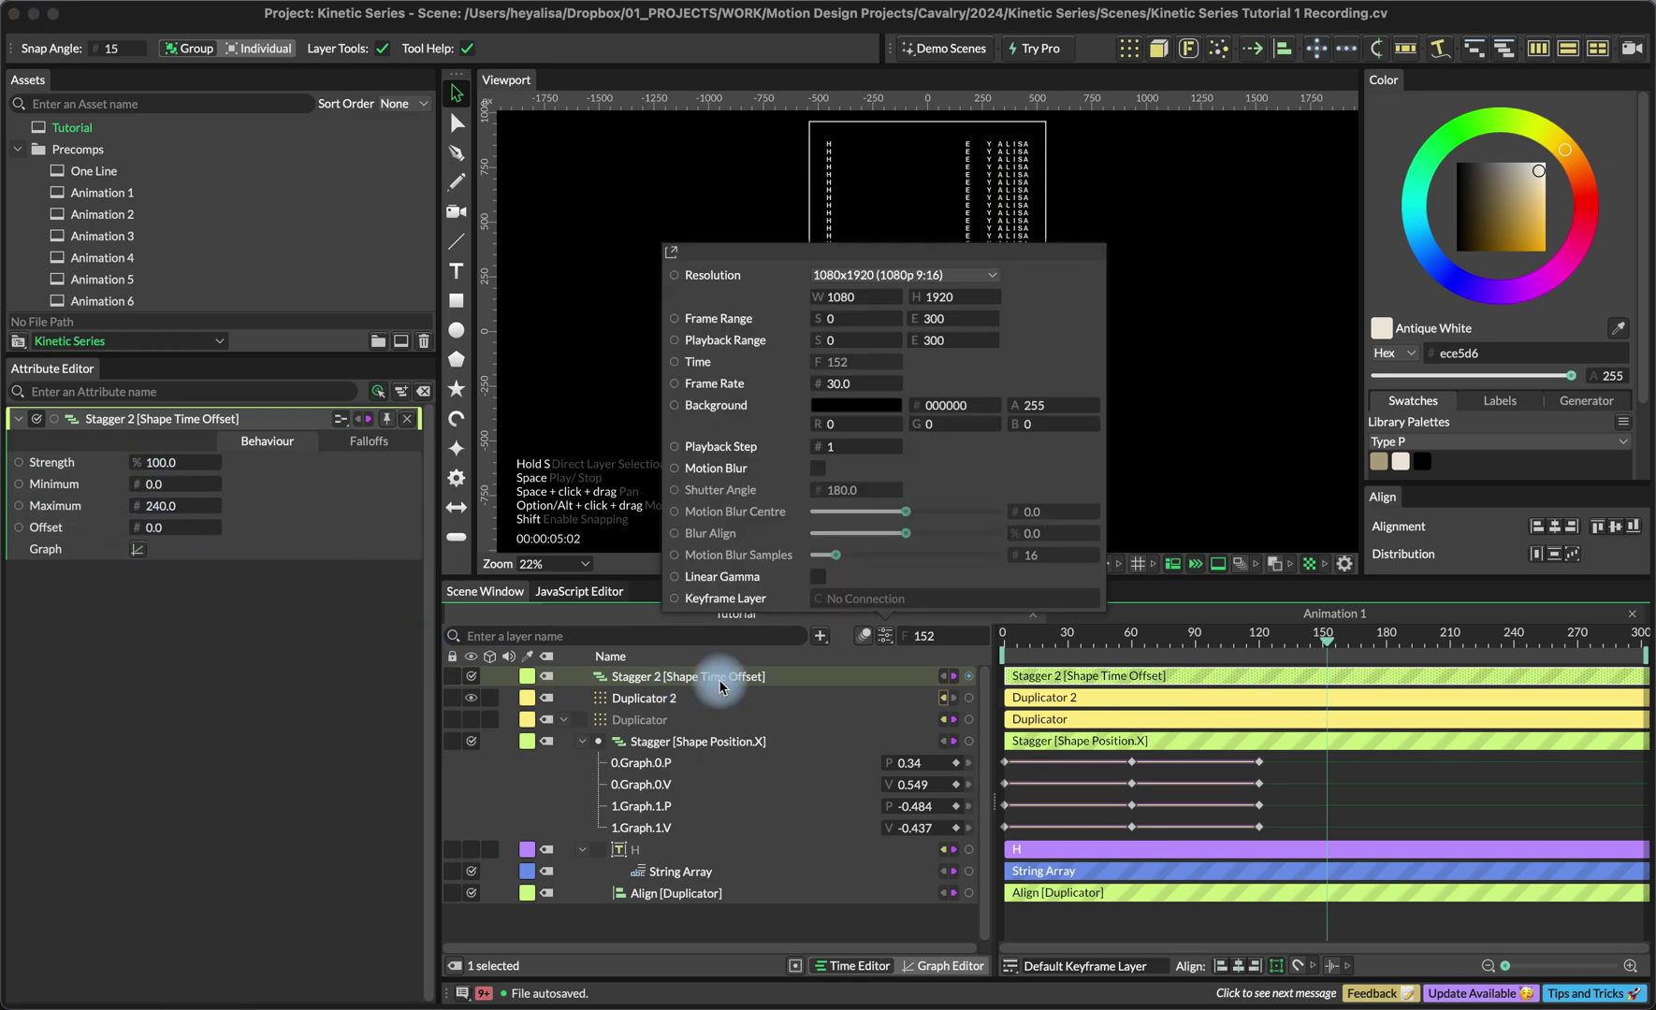
pyautogui.click(934, 318)
pyautogui.write('1000')
pyautogui.click(1082, 248)
pyautogui.moveTo(1083, 250); pyautogui.dragTo(1040, 290)
pyautogui.click(1045, 281)
pyautogui.moveTo(1048, 641); pyautogui.dragTo(1134, 497)
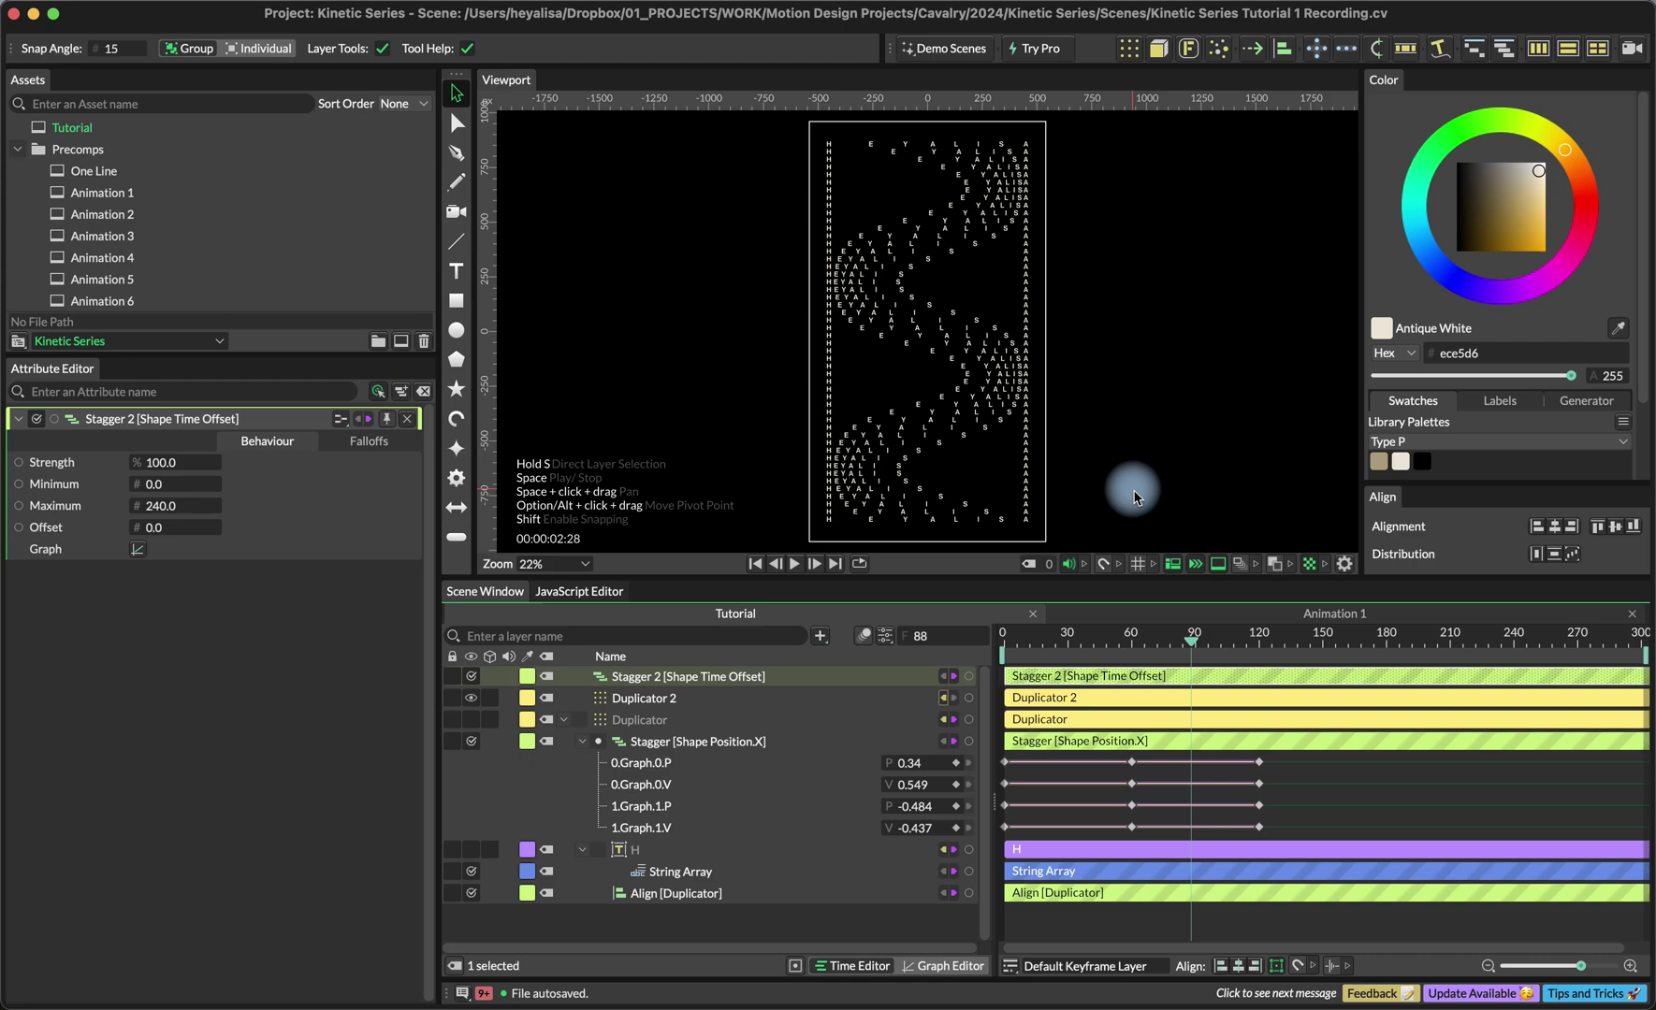
# Play the reference animation in the Animation 1 composition and return to the Tutorial composition.
pyautogui.click(1190, 613)
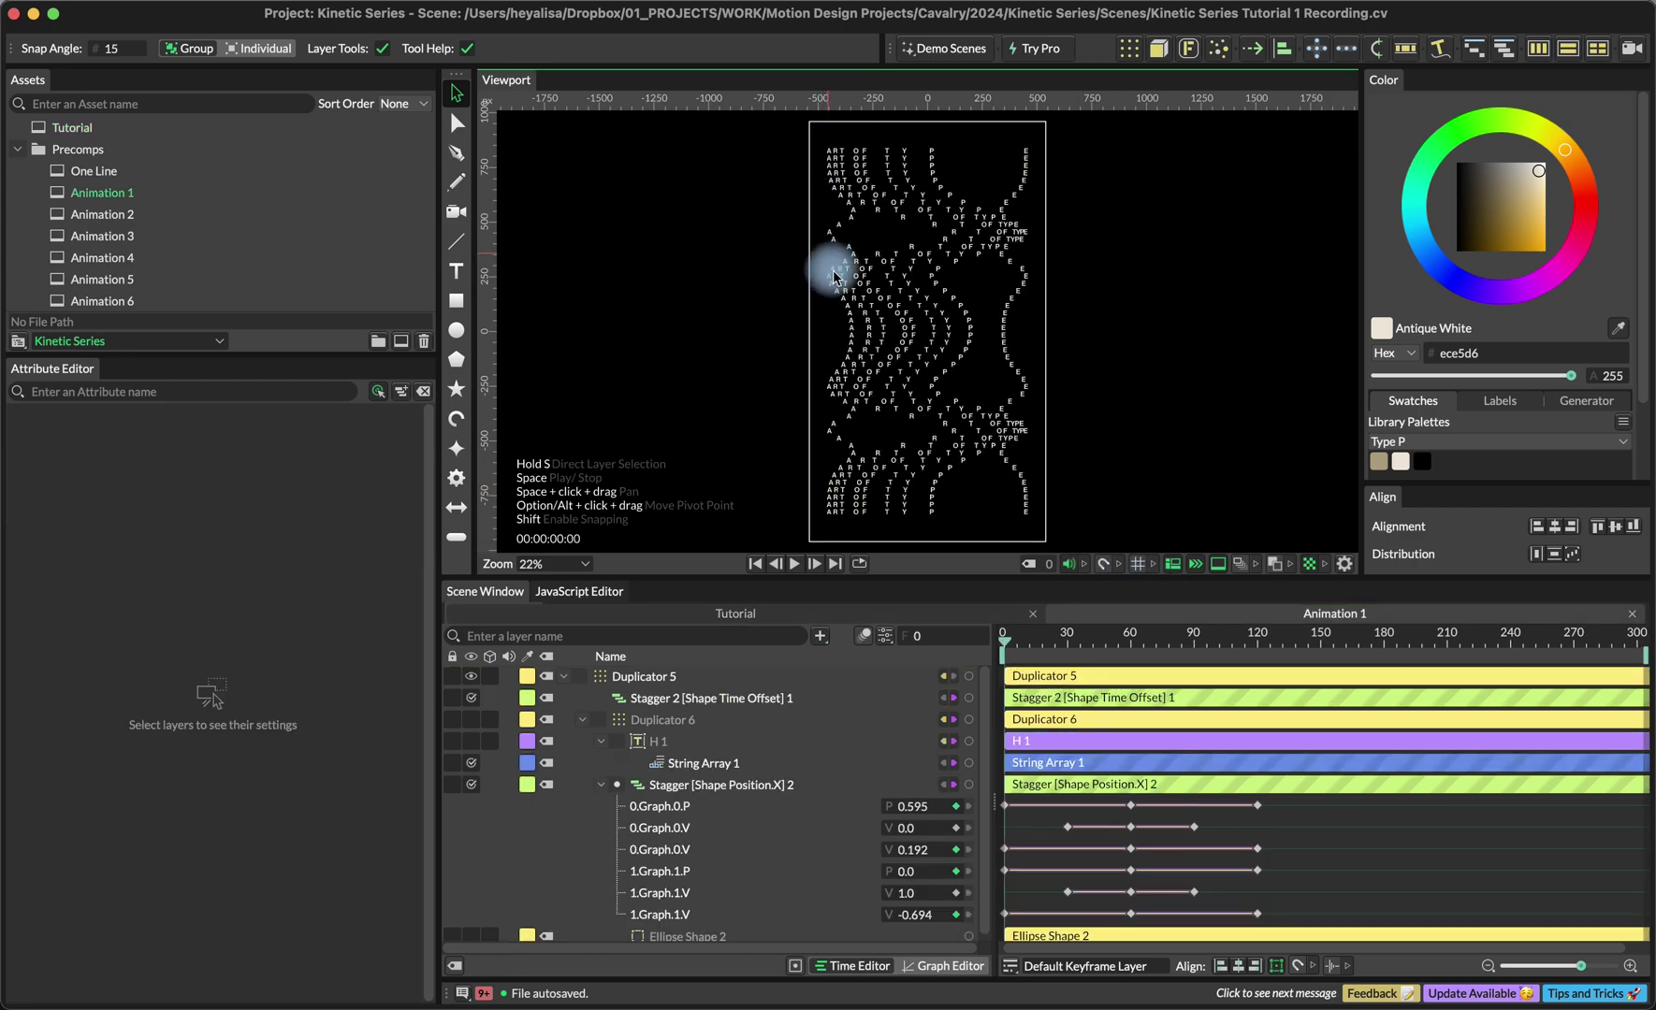
pyautogui.moveTo(1025, 647); pyautogui.dragTo(1232, 635)
pyautogui.click(796, 563)
pyautogui.click(802, 613)
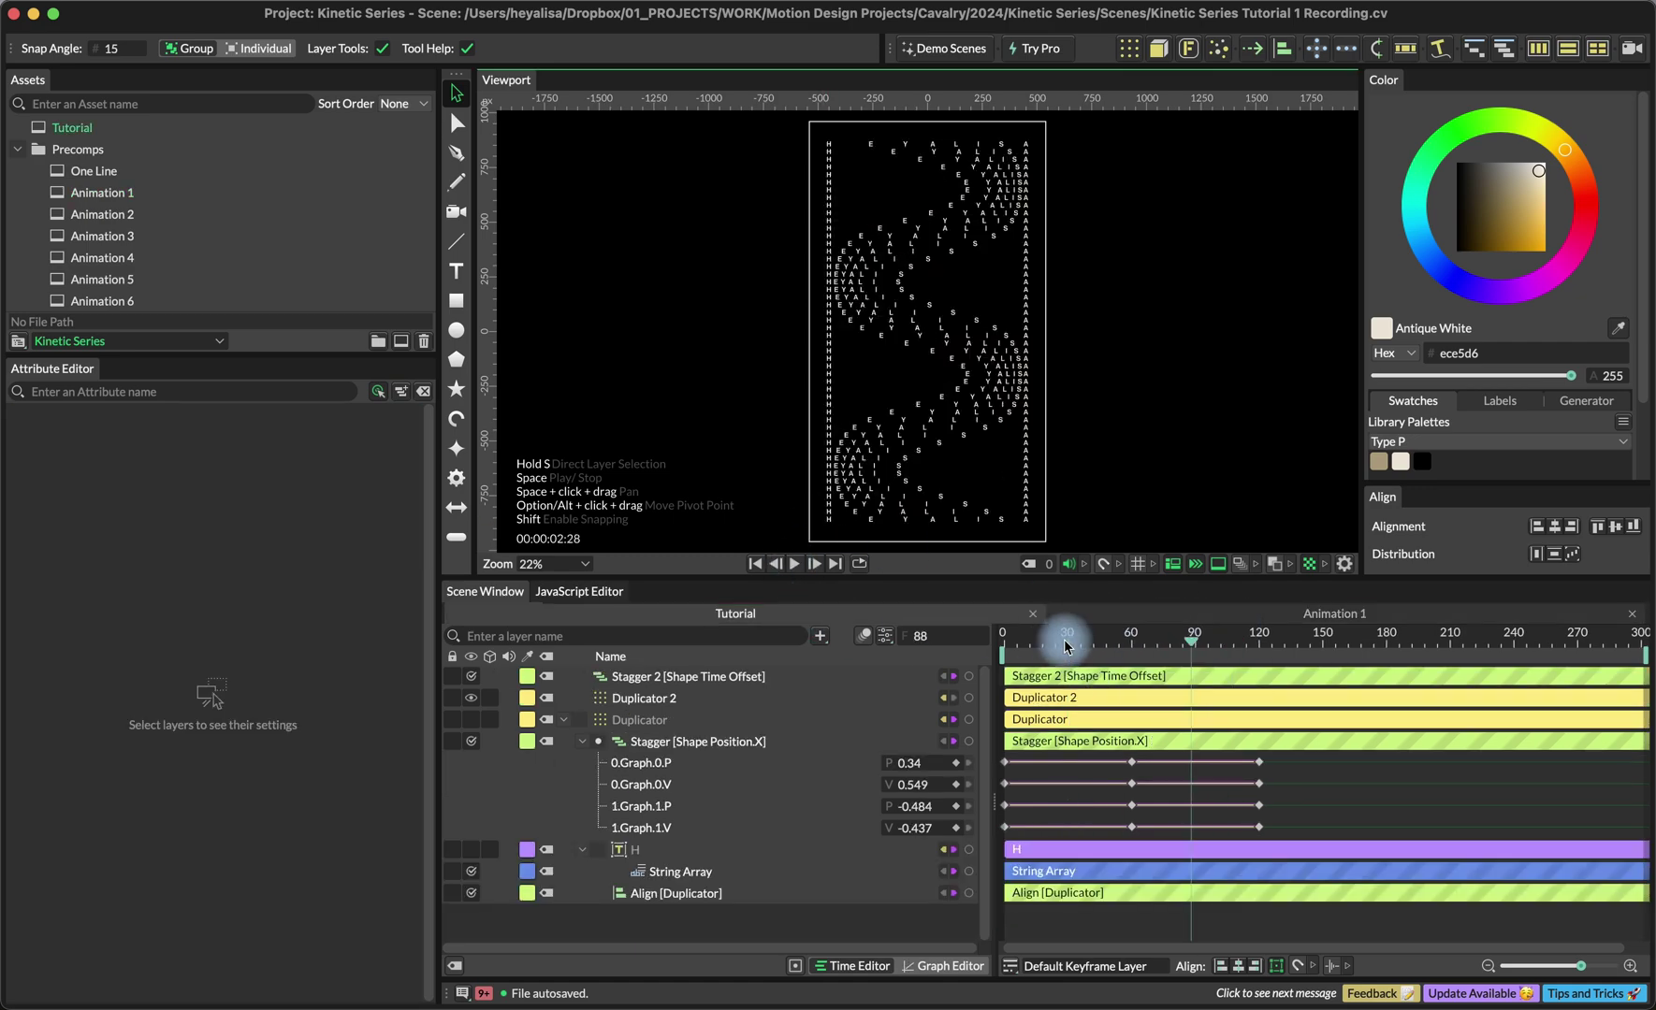
# At frame 0, keyframe the V values of the Shape Position.X Stagger graph's two end points, 0 at the start and 1 at the end.
pyautogui.click(653, 743)
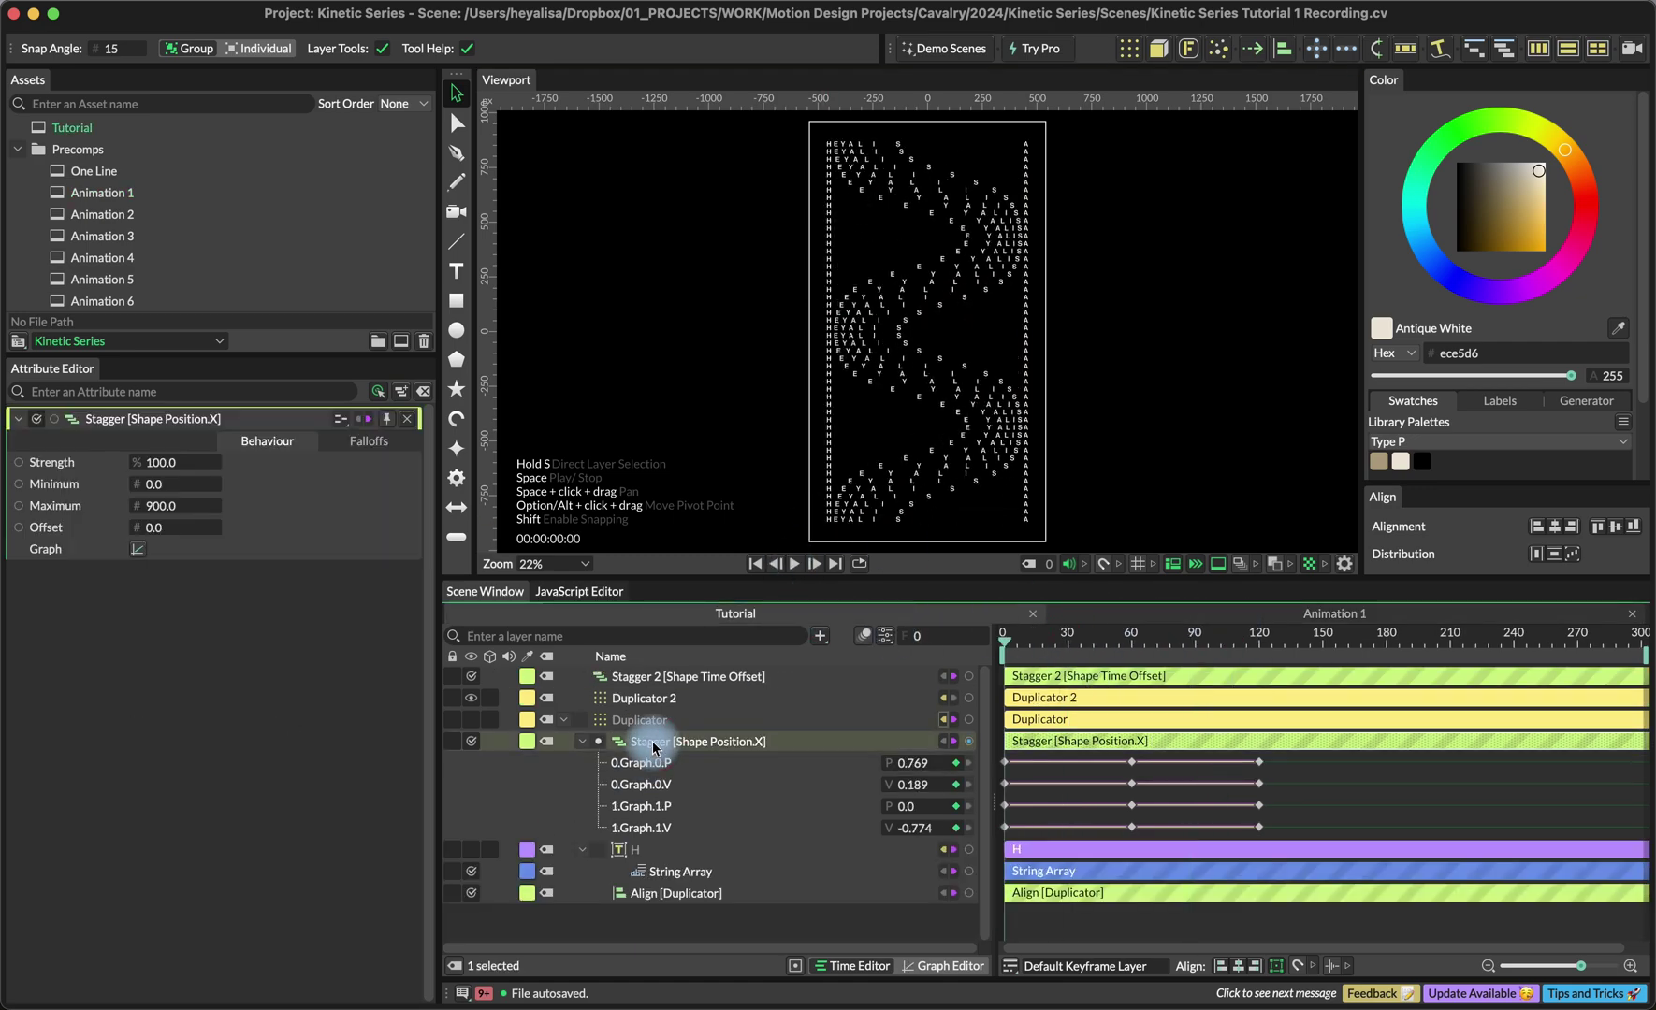
pyautogui.click(137, 549)
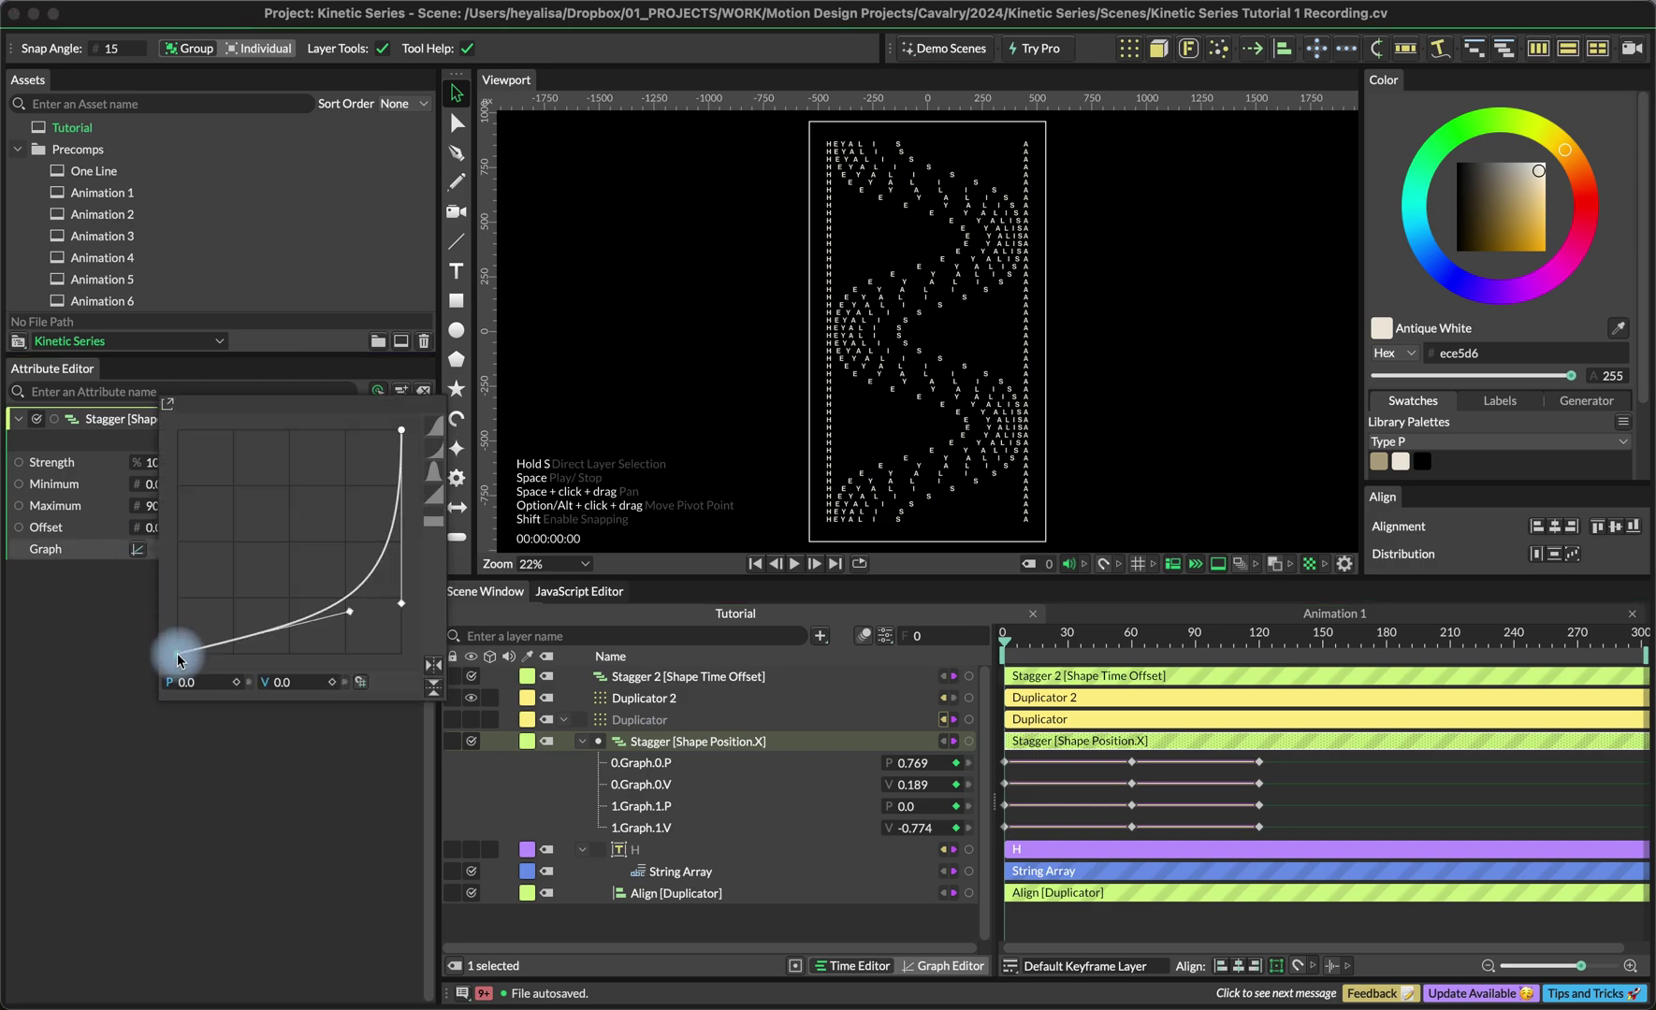
pyautogui.click(332, 683)
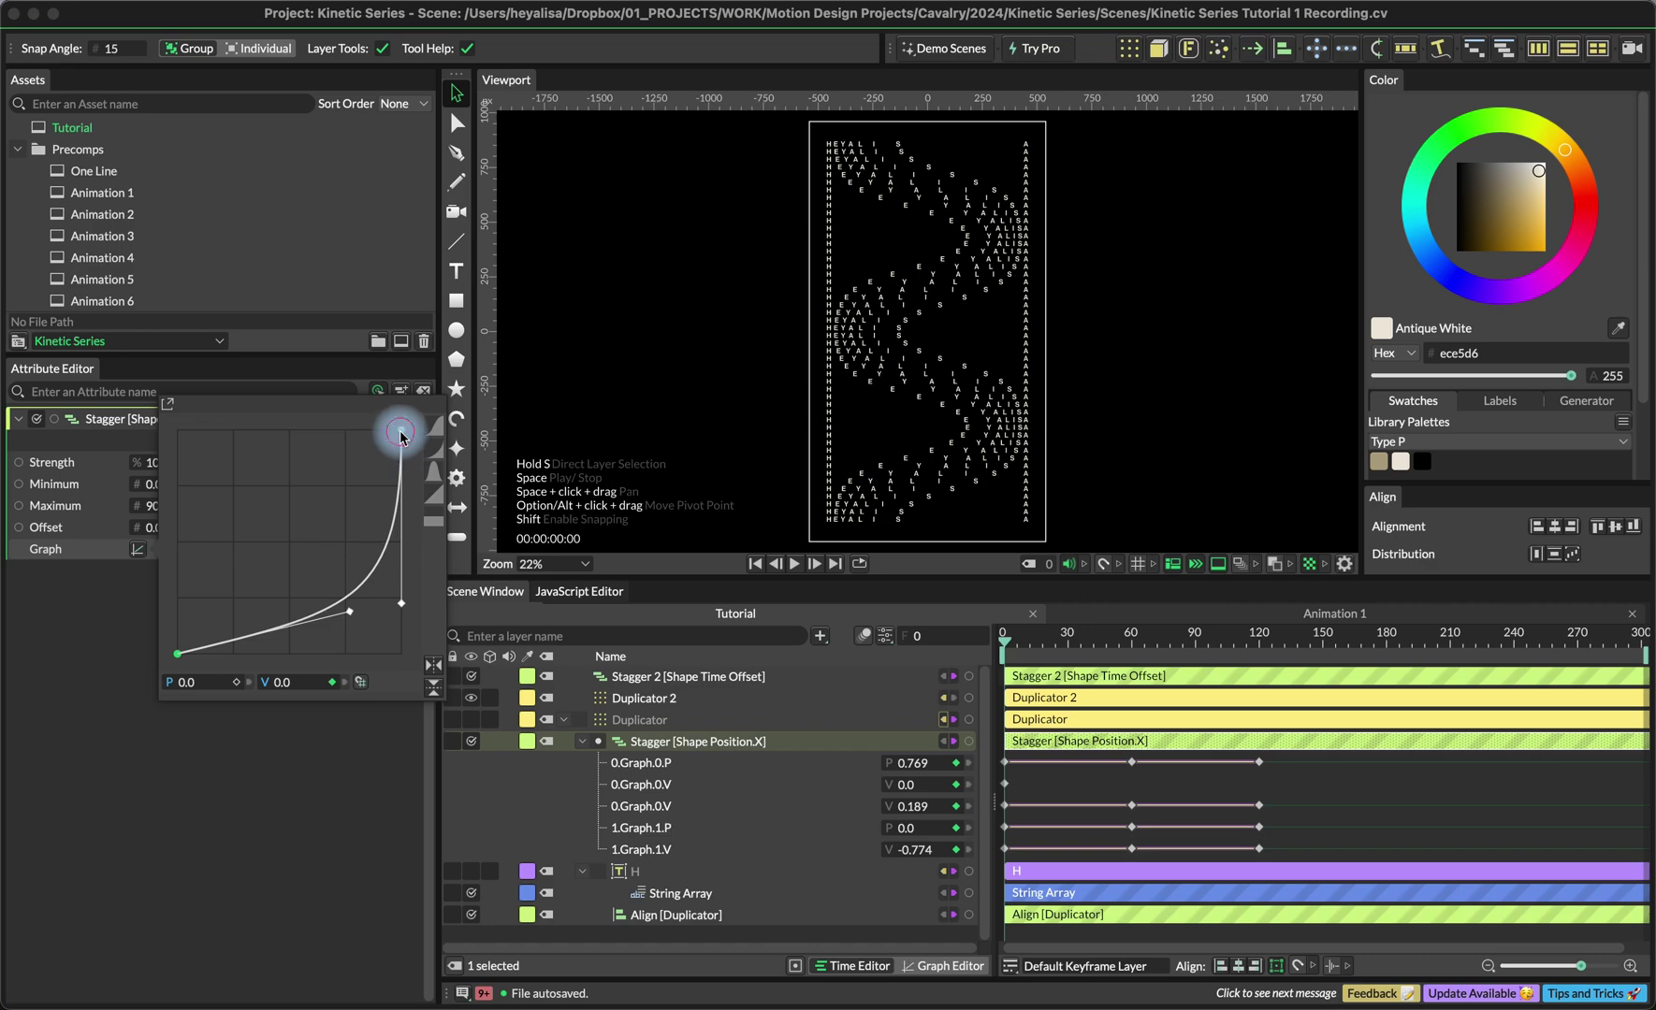
pyautogui.click(400, 432)
pyautogui.click(334, 683)
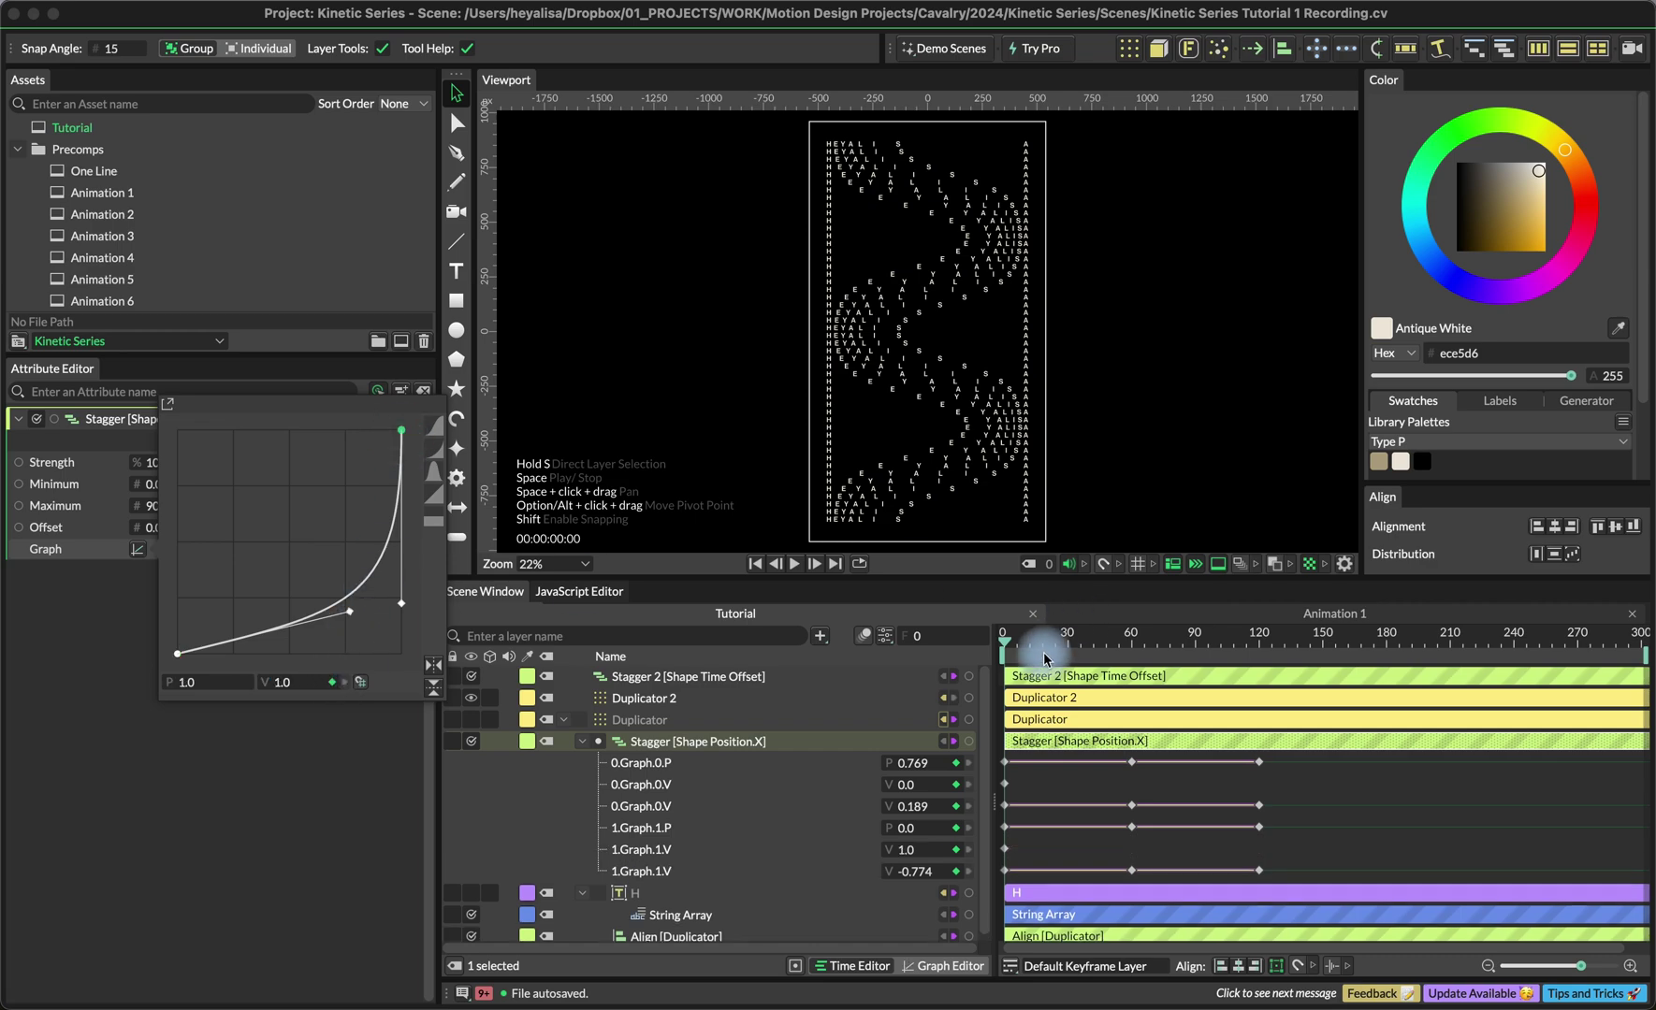
# At frame 30, keyframe the V value of the Shape Position.X Stagger graph's start point at 0.125.
pyautogui.click(1069, 641)
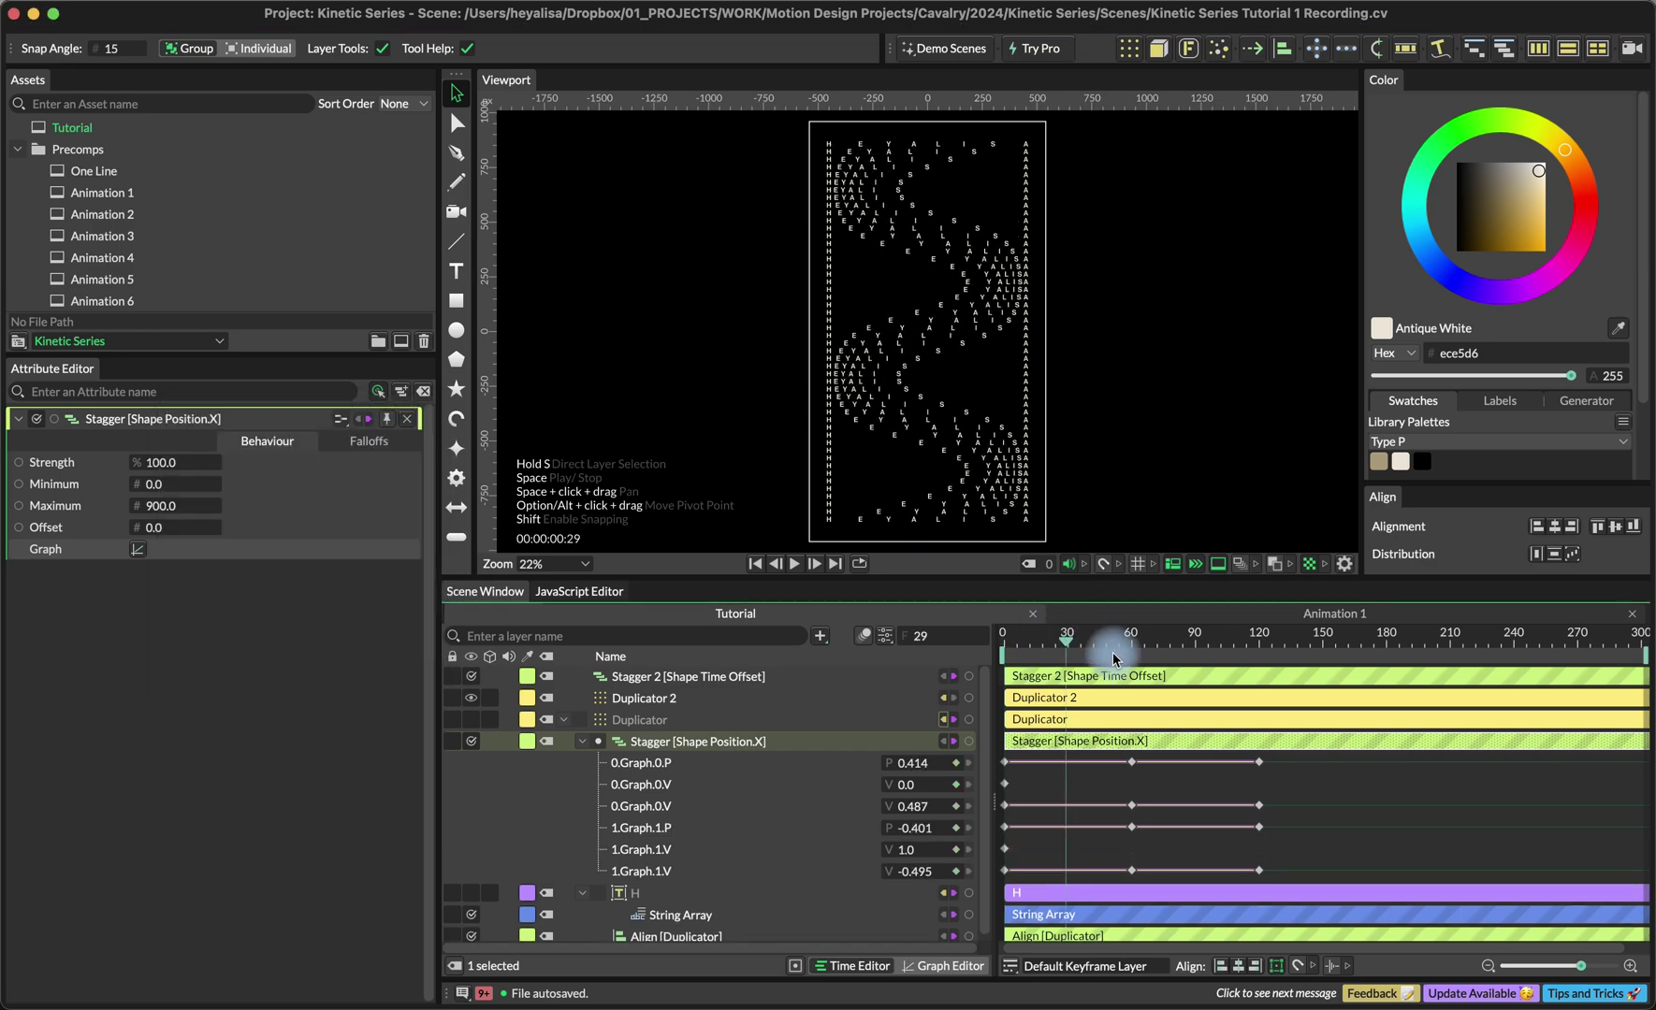
pyautogui.press('Right')
pyautogui.click(138, 549)
pyautogui.moveTo(178, 653); pyautogui.dragTo(176, 640)
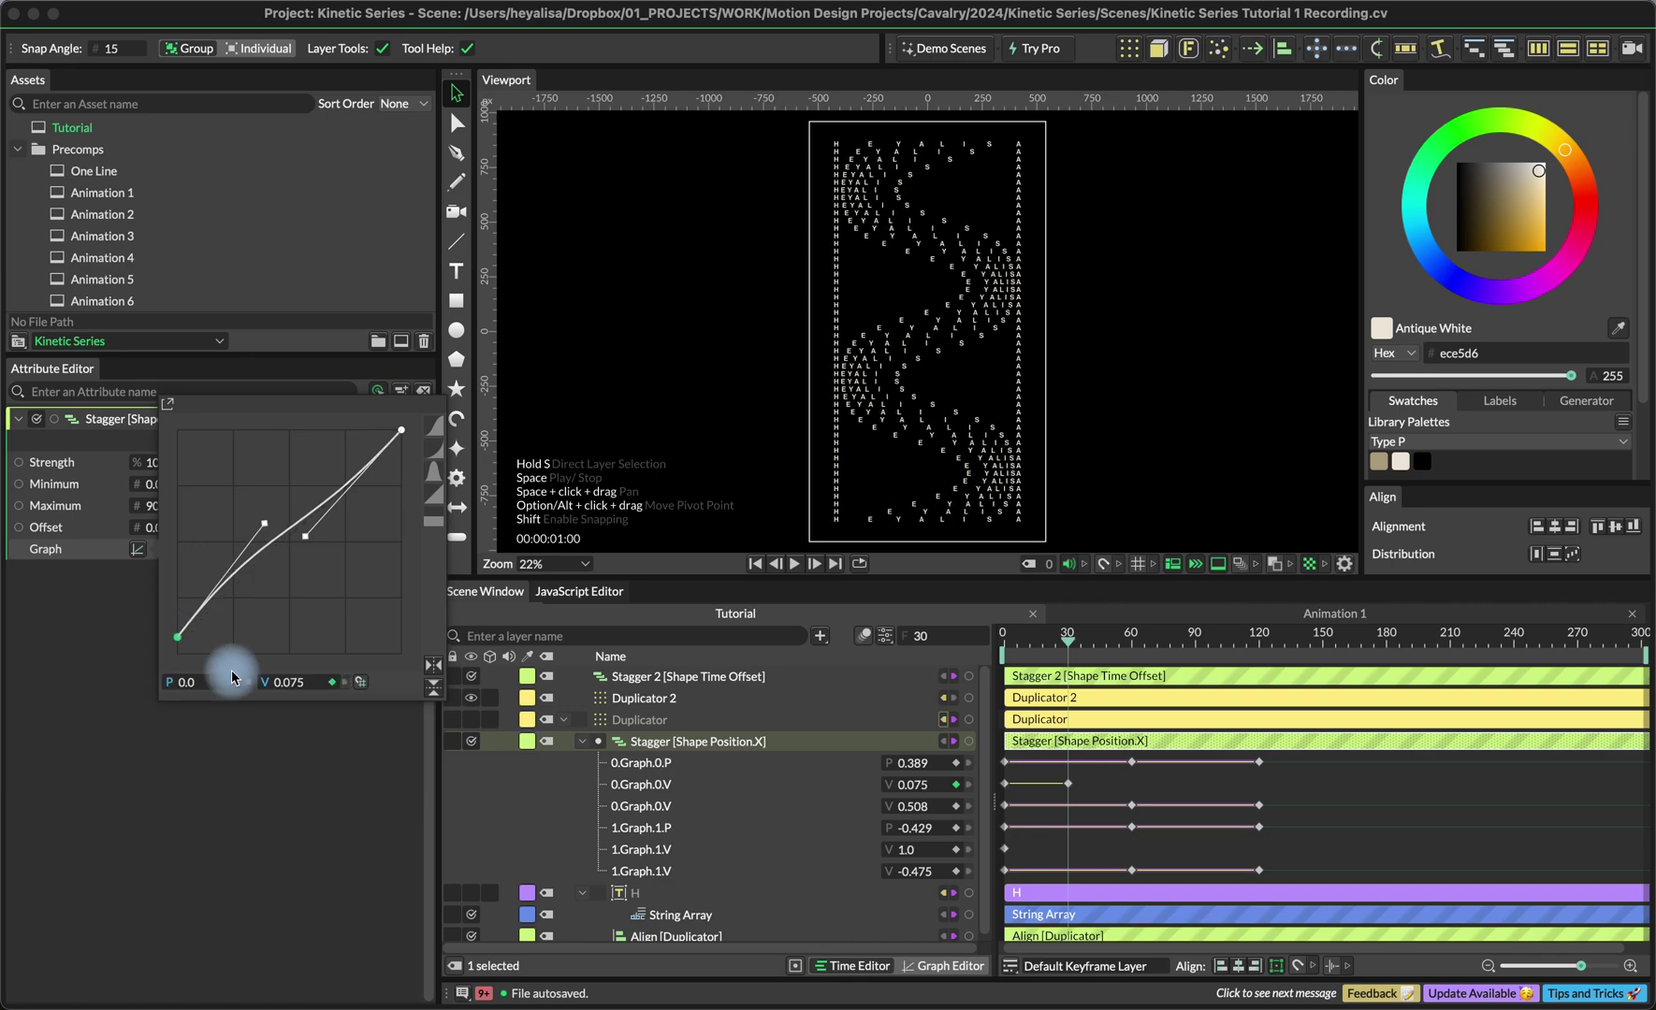
pyautogui.click(293, 683)
pyautogui.write('0.125')
pyautogui.press('Return')
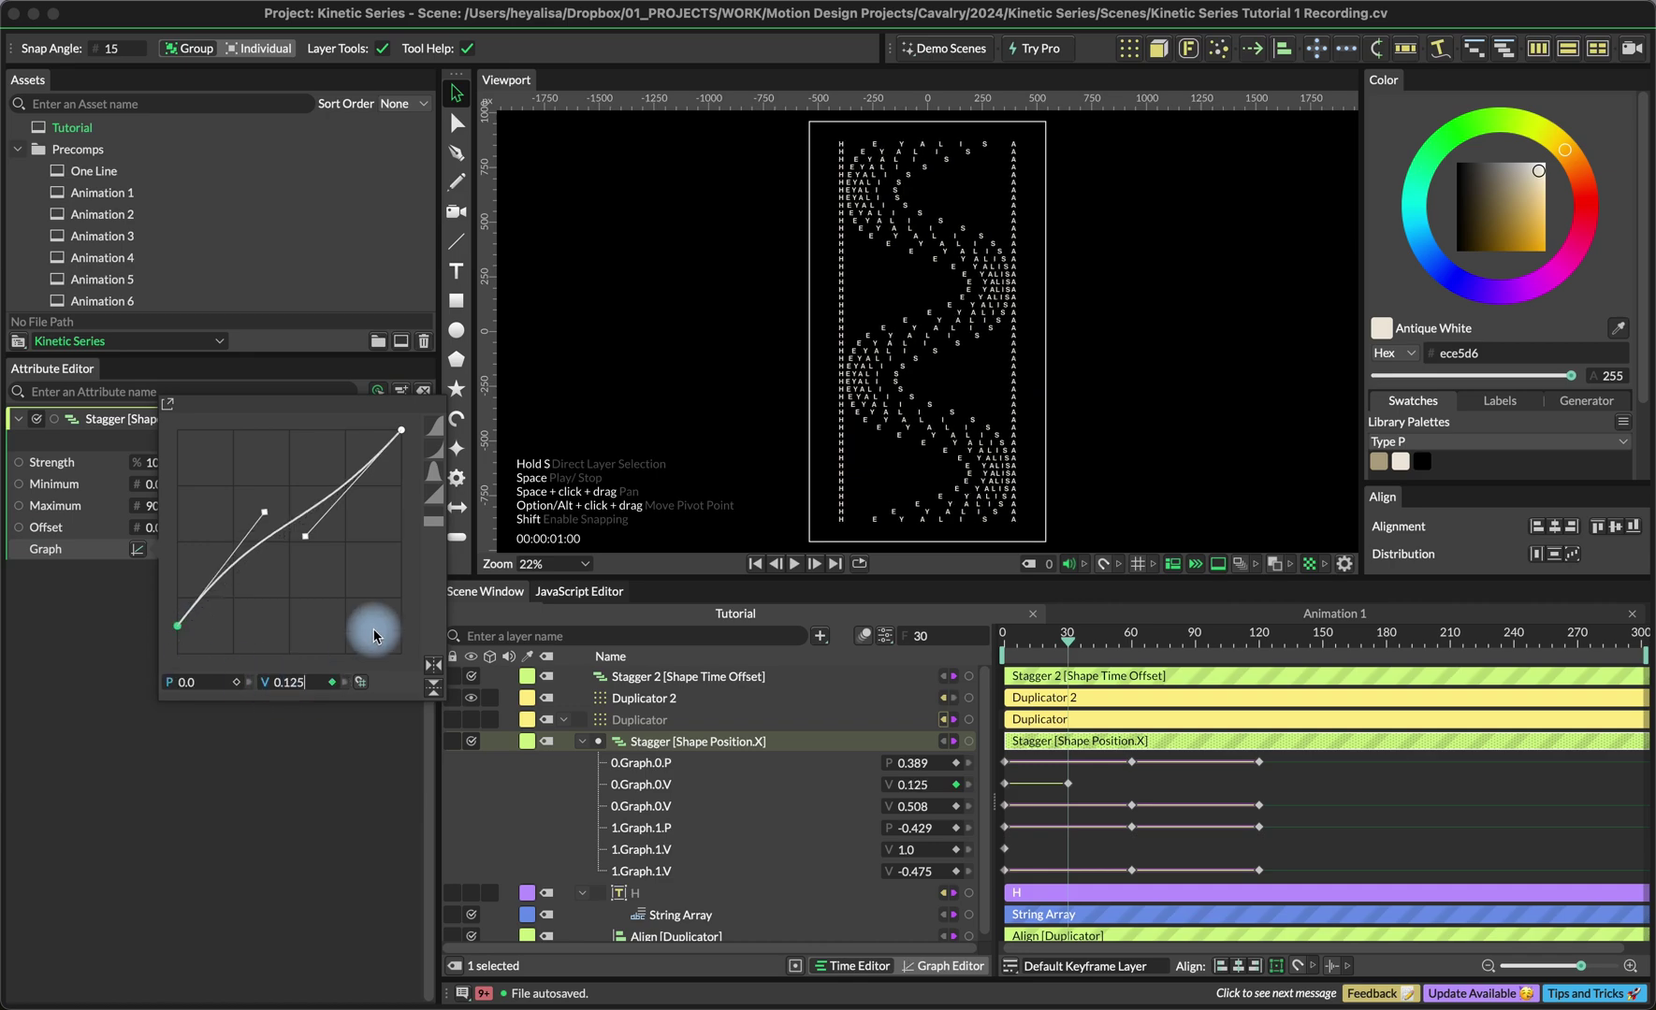
# Keyframe the V value of the graph's end point at 0.875 on frame 30.
pyautogui.click(403, 432)
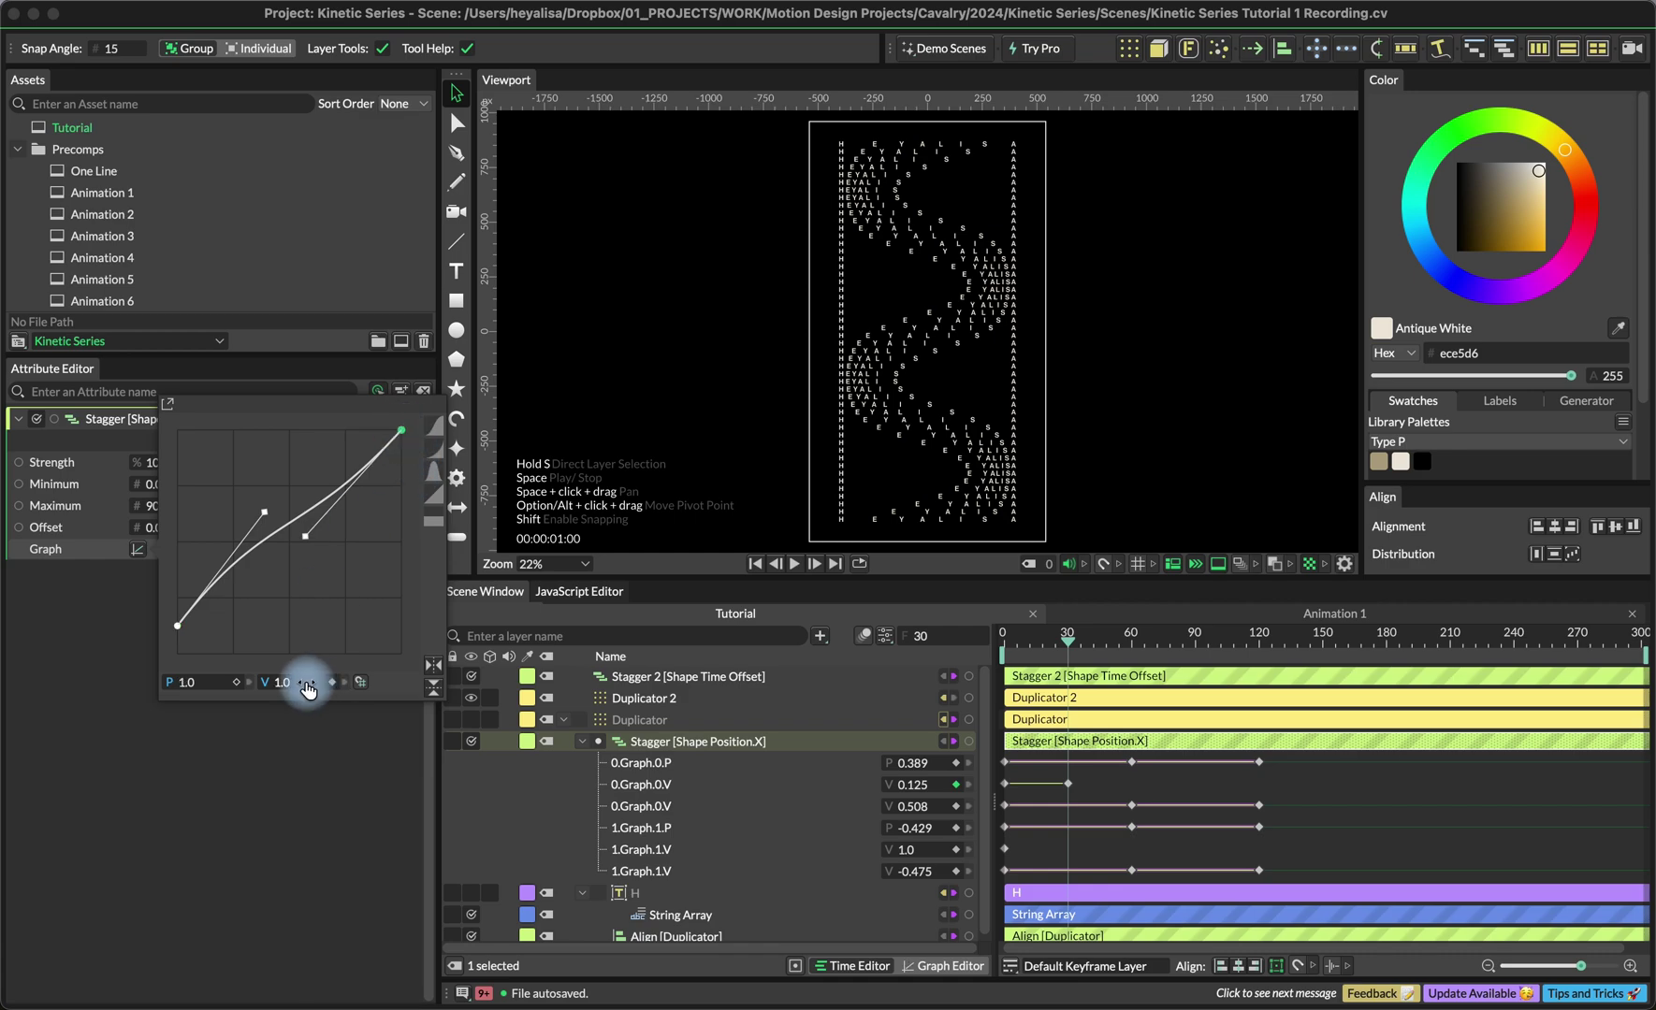
pyautogui.moveTo(401, 441); pyautogui.dragTo(413, 457)
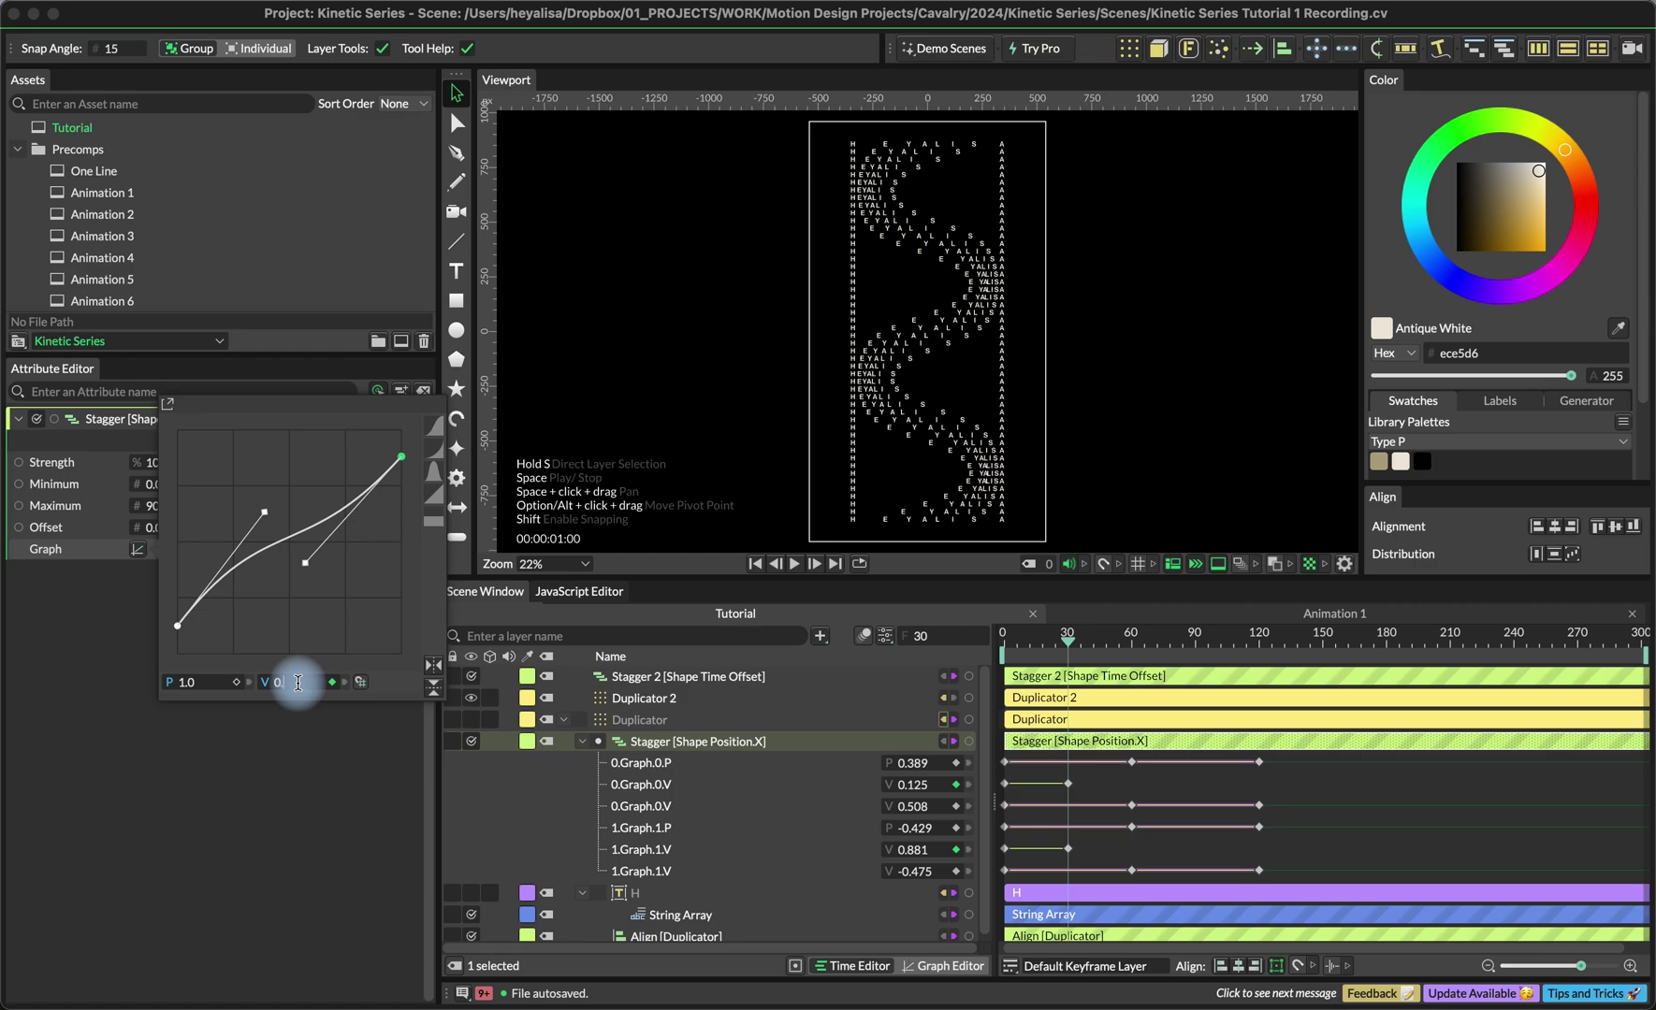
pyautogui.write('75')
pyautogui.press('Return')
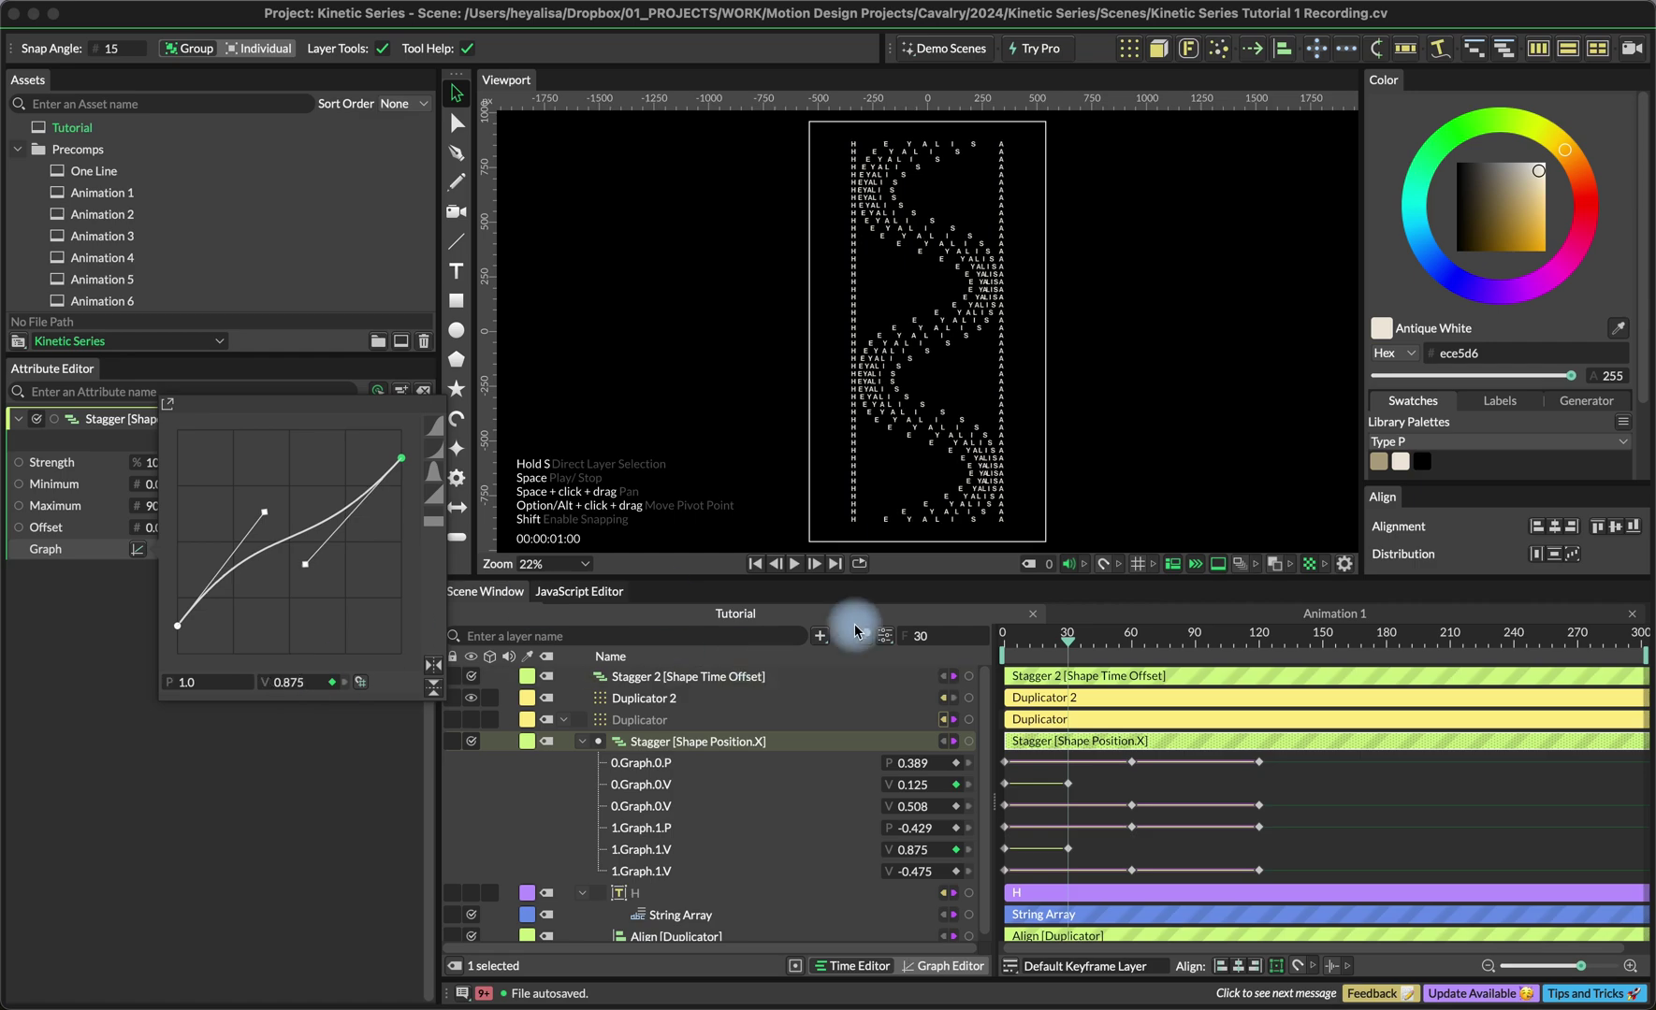
# Copy the two end points' V keyframes from frame 0 and paste them at frame 60.
pyautogui.click(1004, 783)
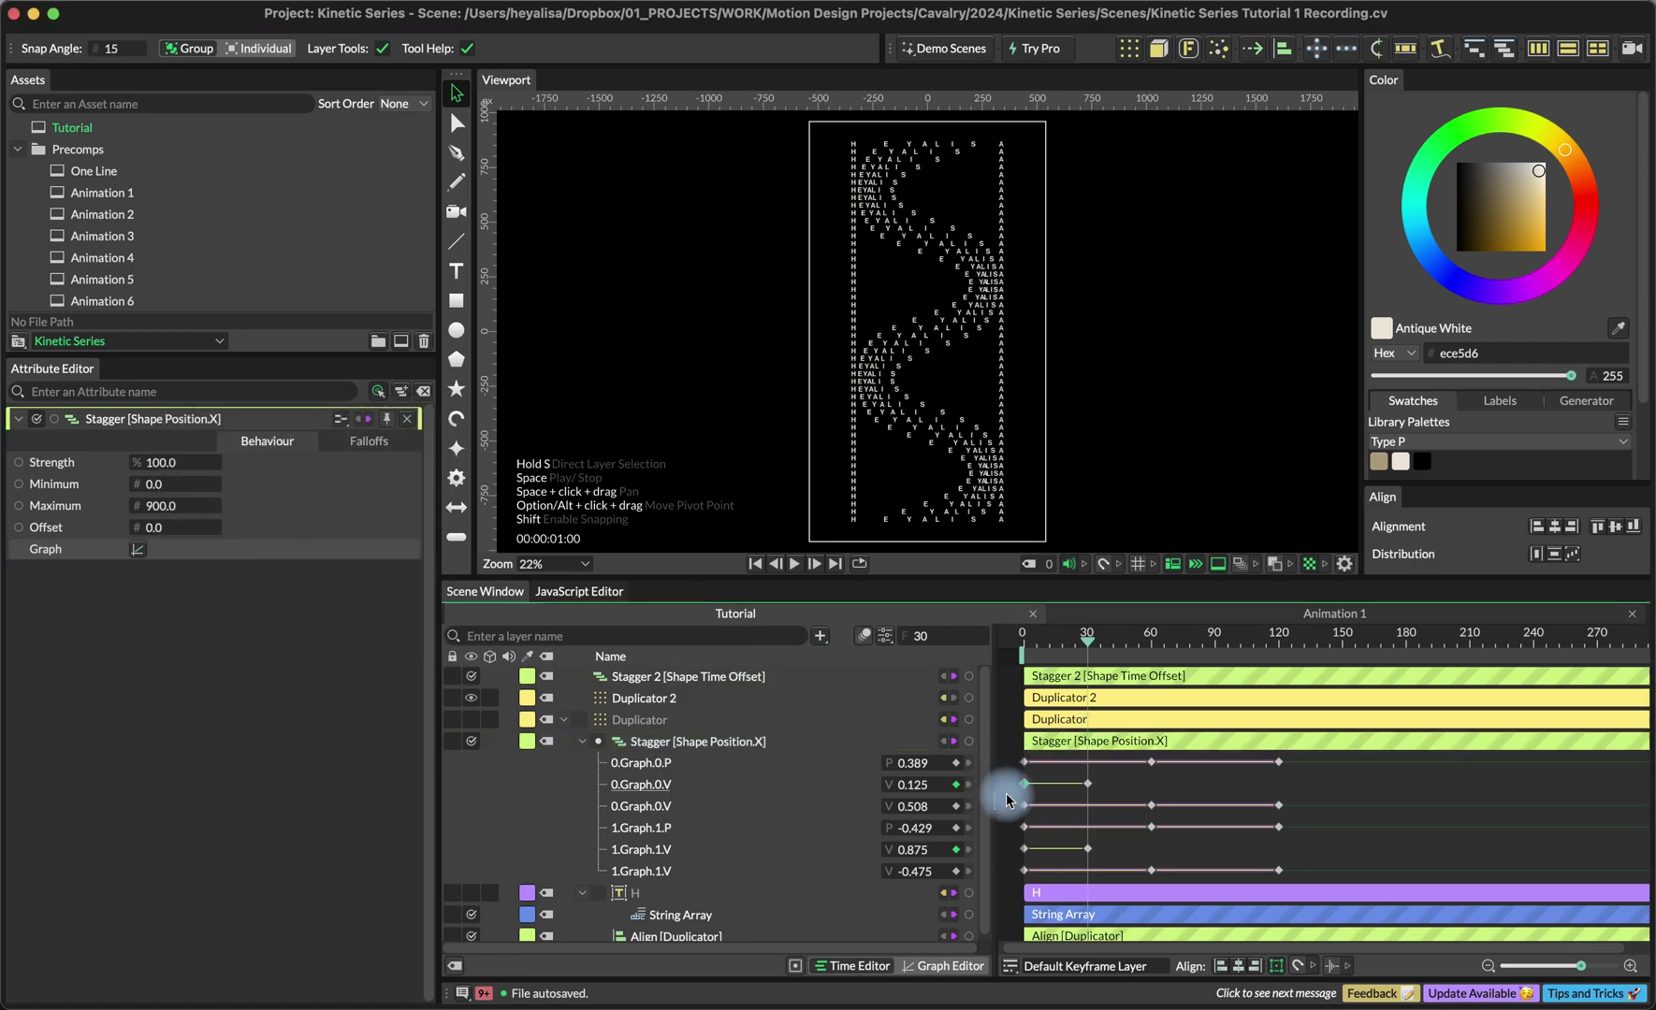
pyautogui.keyDown('shift'); pyautogui.click(1023, 849); pyautogui.keyUp('shift')
pyautogui.press('super+c')
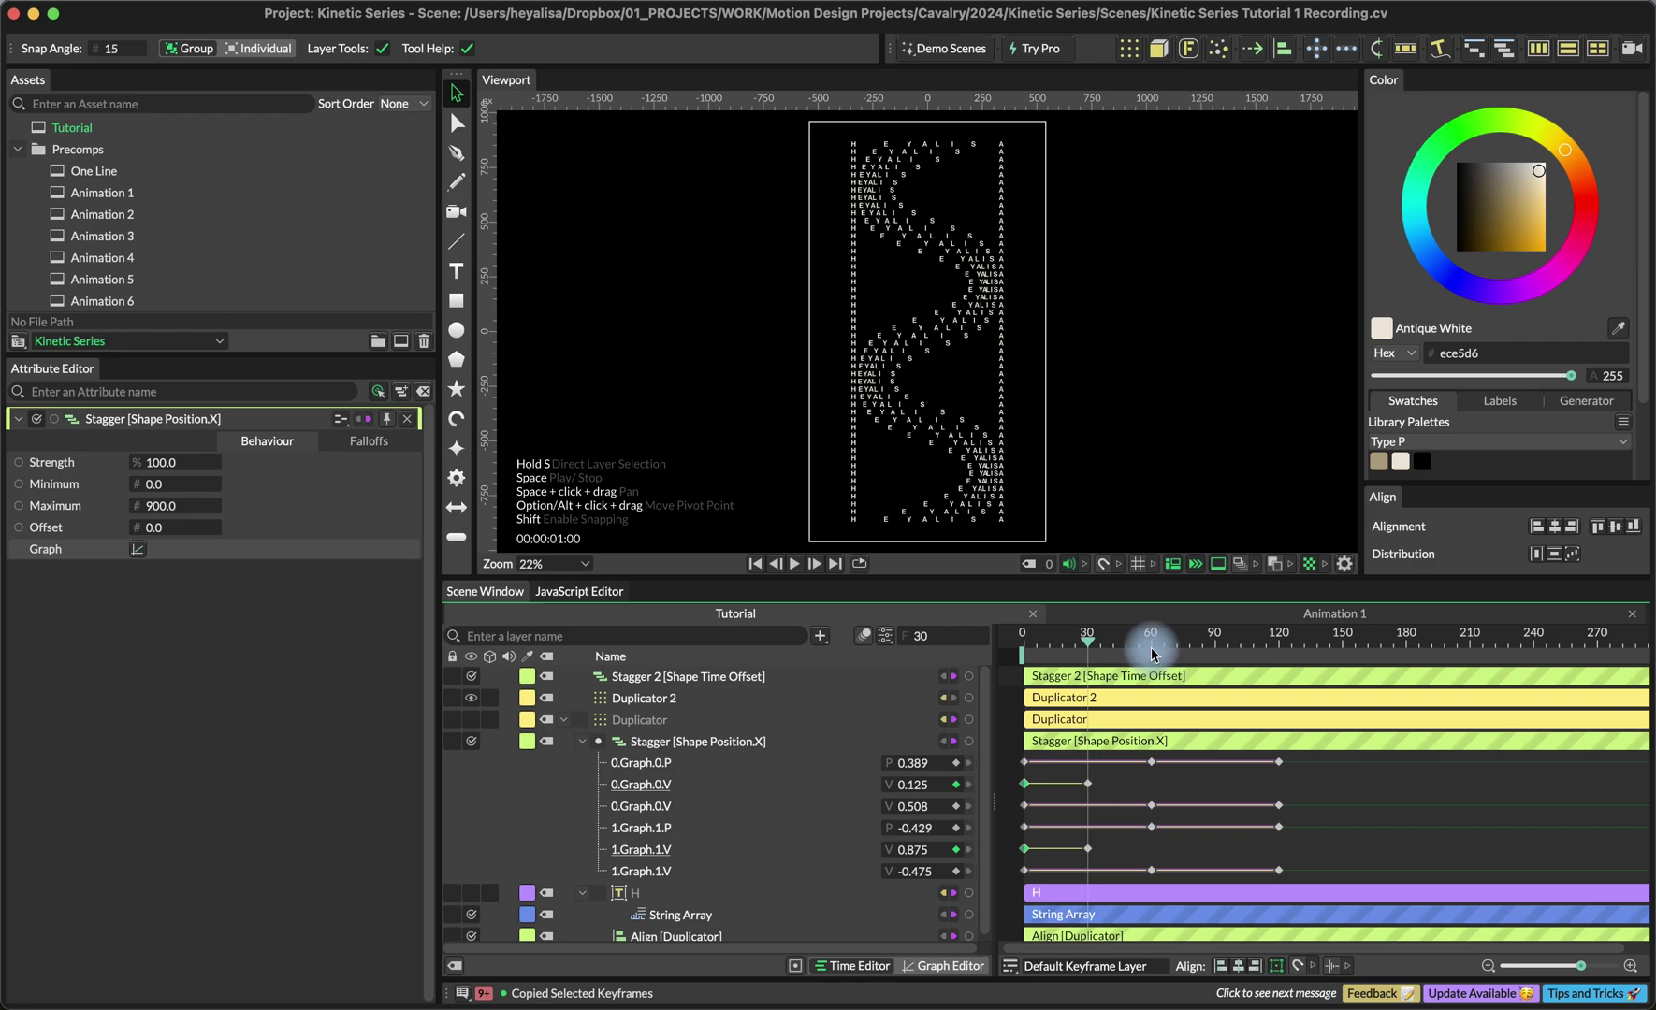
pyautogui.click(1152, 647)
pyautogui.press('super+v')
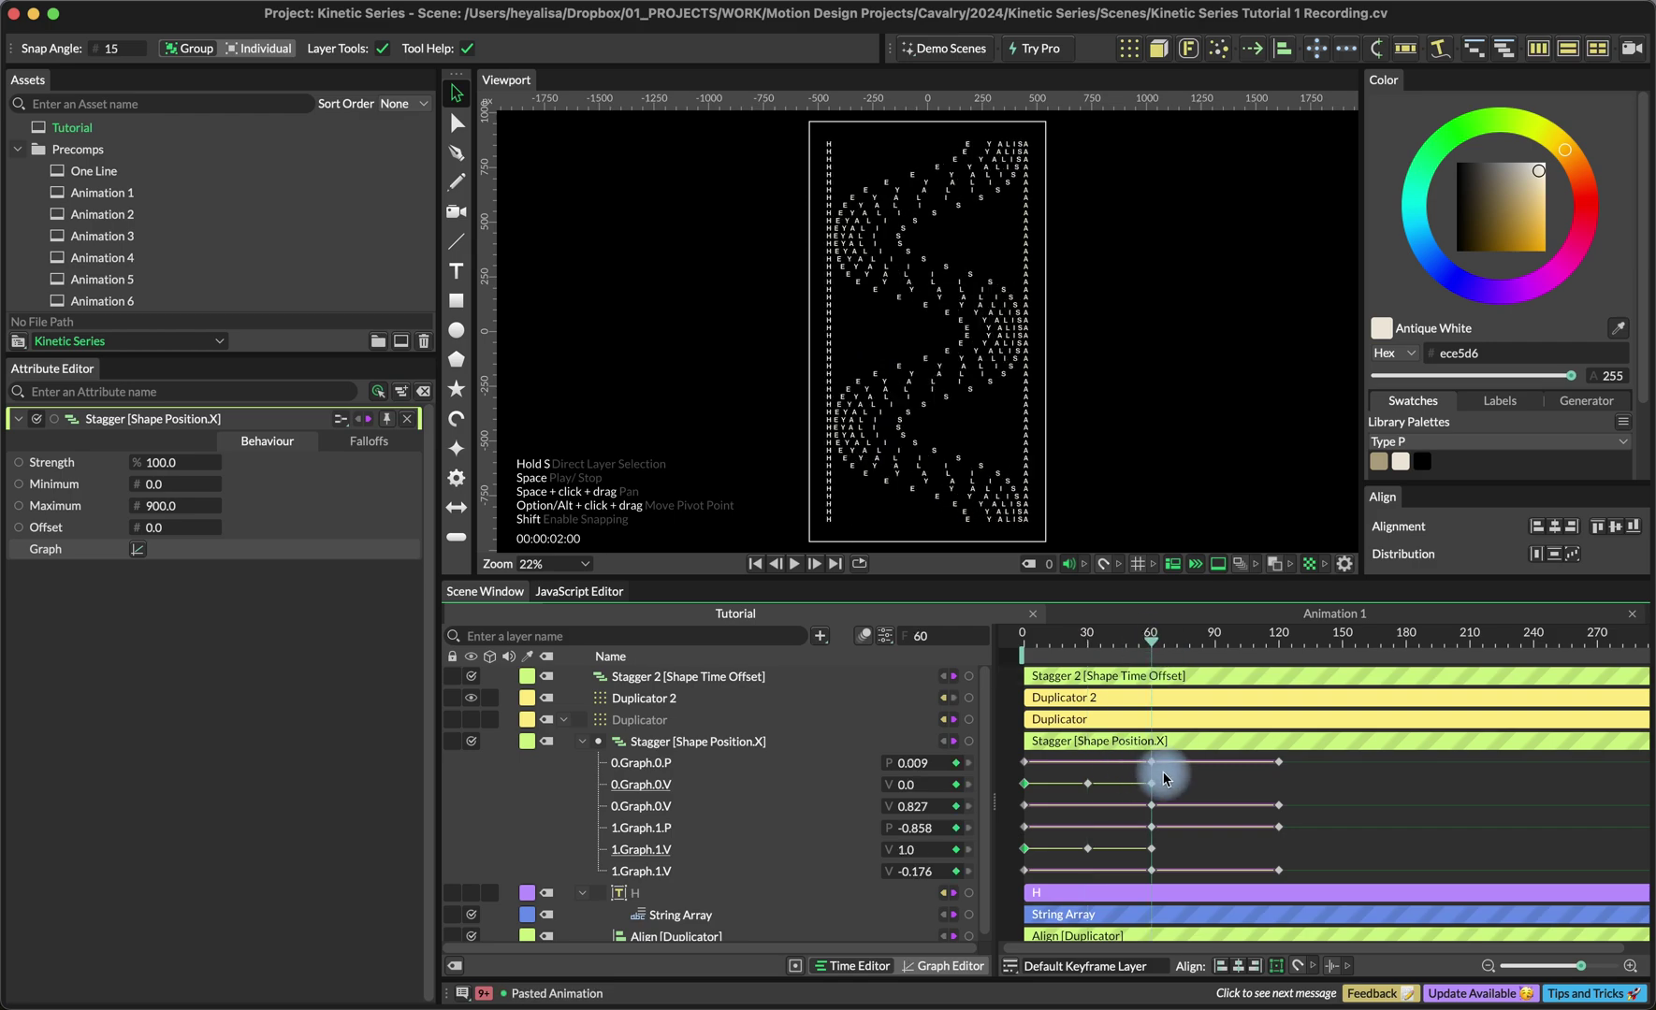
# Select all V keyframes of both graph points and make them loop before and after the keyed range.
pyautogui.moveTo(1157, 777)
pyautogui.mouseDown()
pyautogui.moveTo(1011, 808)
pyautogui.moveTo(1012, 782)
pyautogui.moveTo(1162, 788)
pyautogui.mouseUp()
pyautogui.press('super+z')
pyautogui.rightClick(1105, 797)
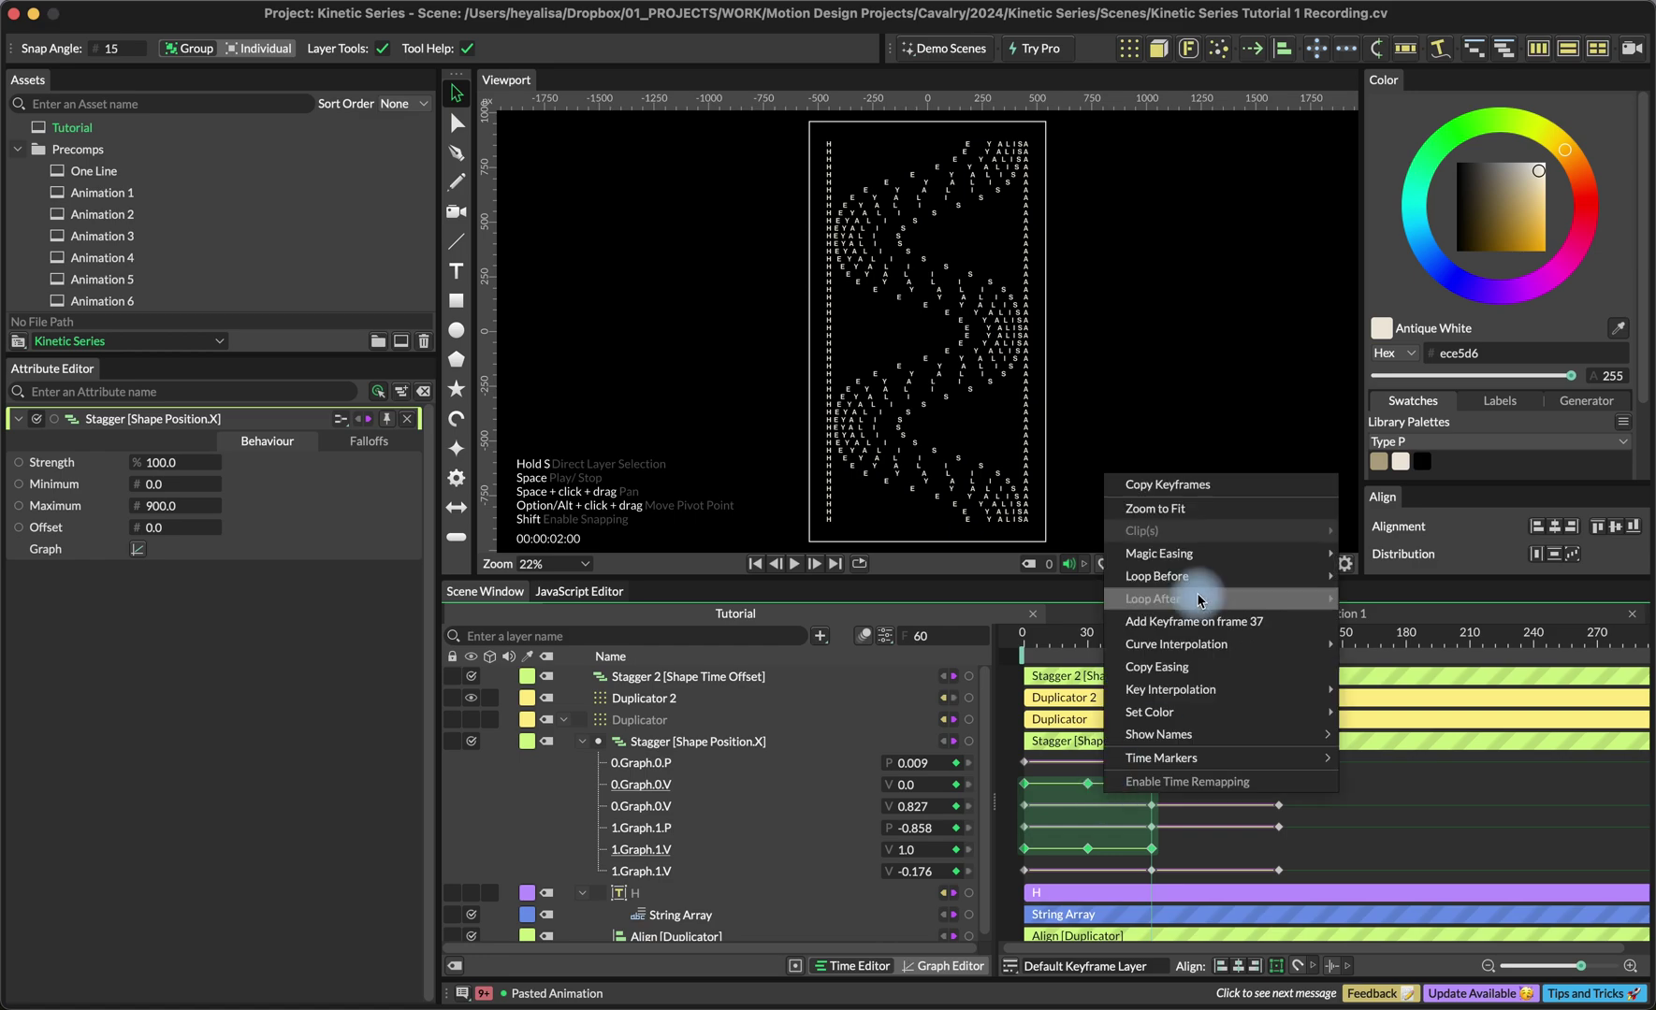
pyautogui.moveTo(1203, 581)
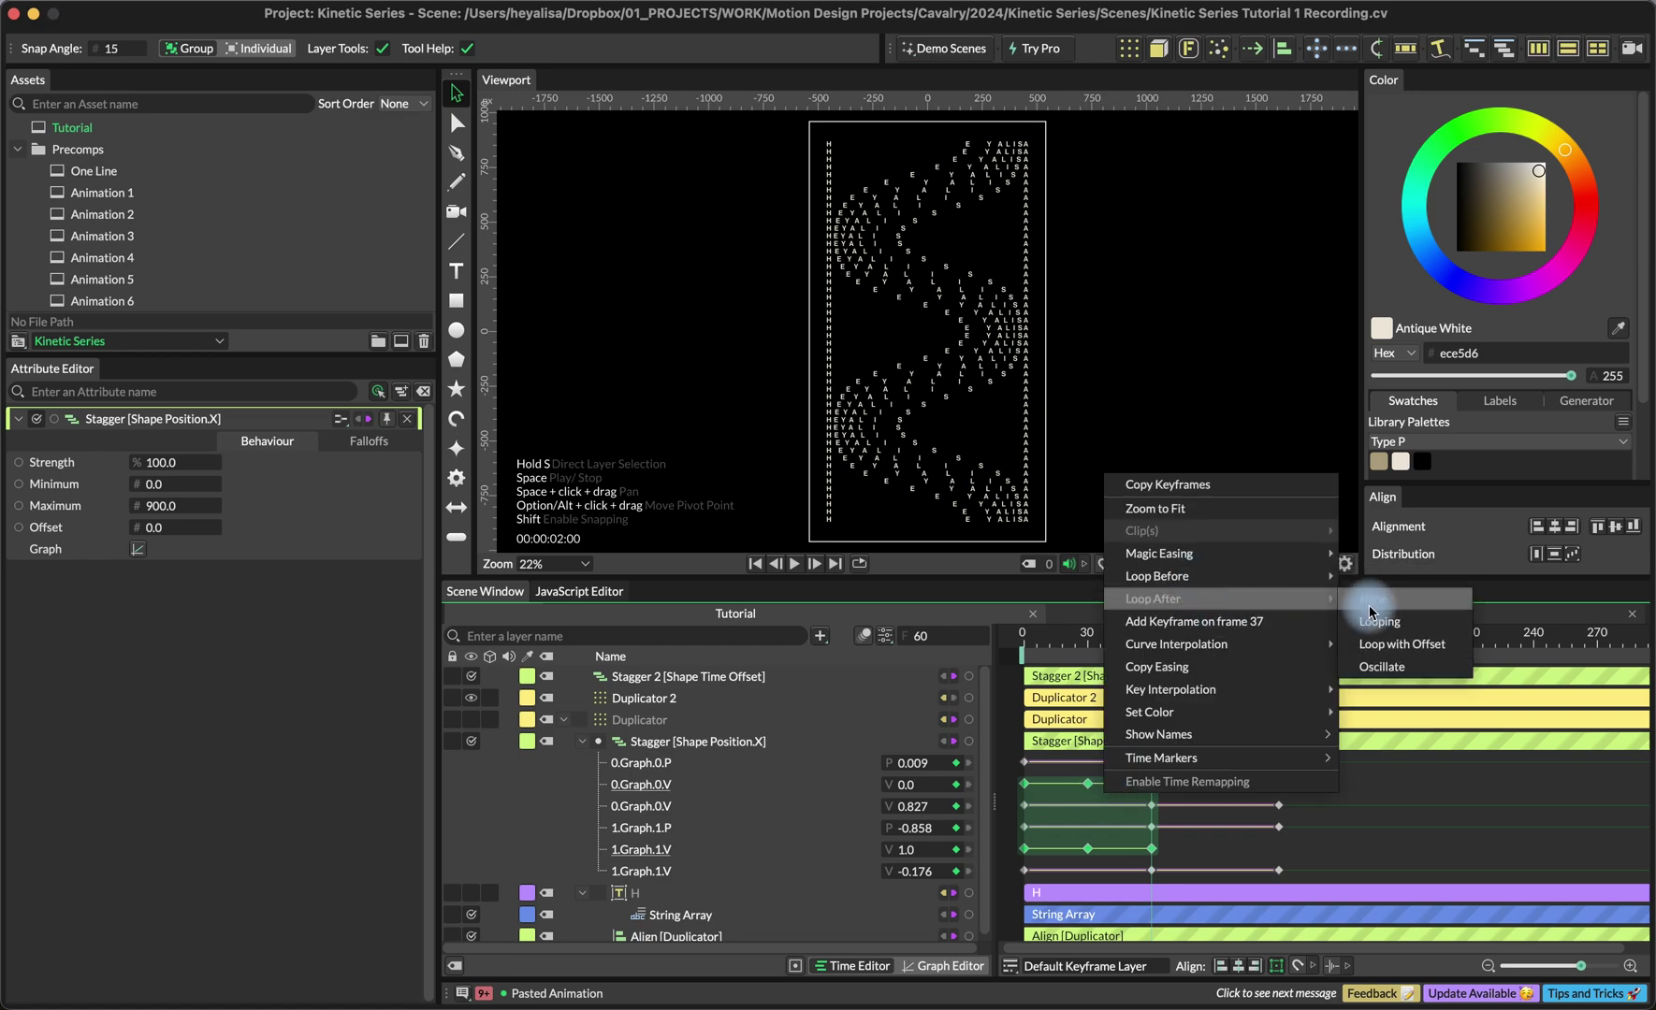
pyautogui.click(1375, 643)
pyautogui.rightClick(1132, 774)
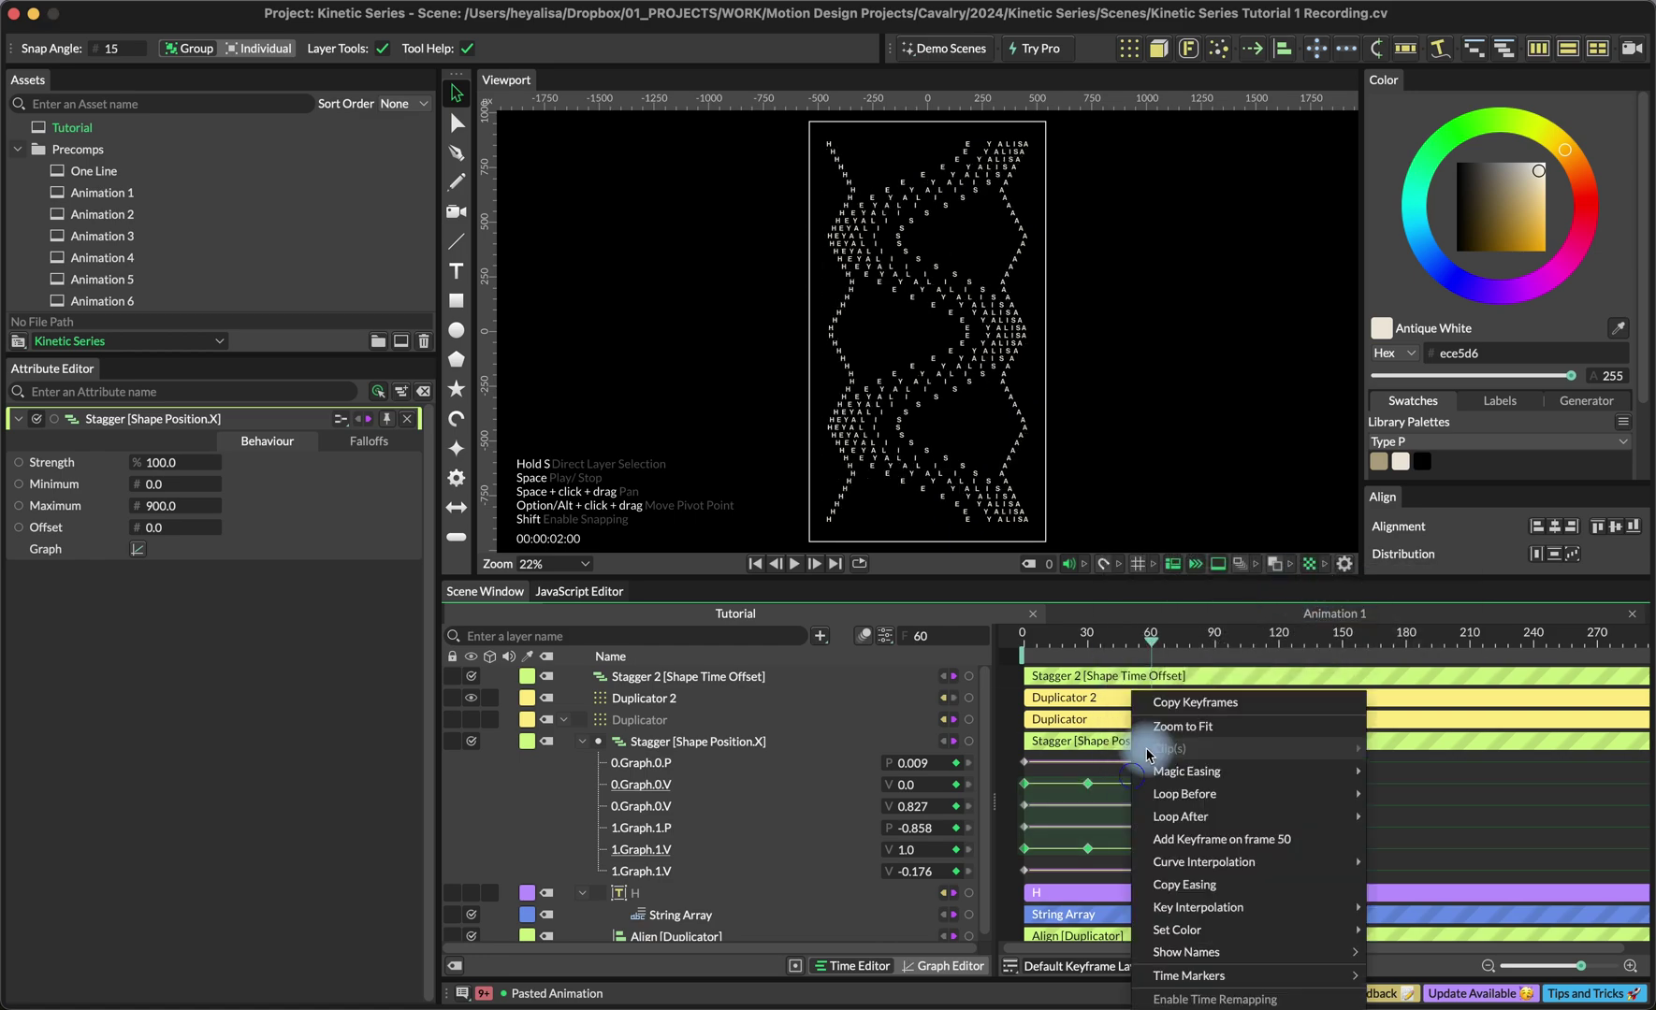
pyautogui.moveTo(1216, 816)
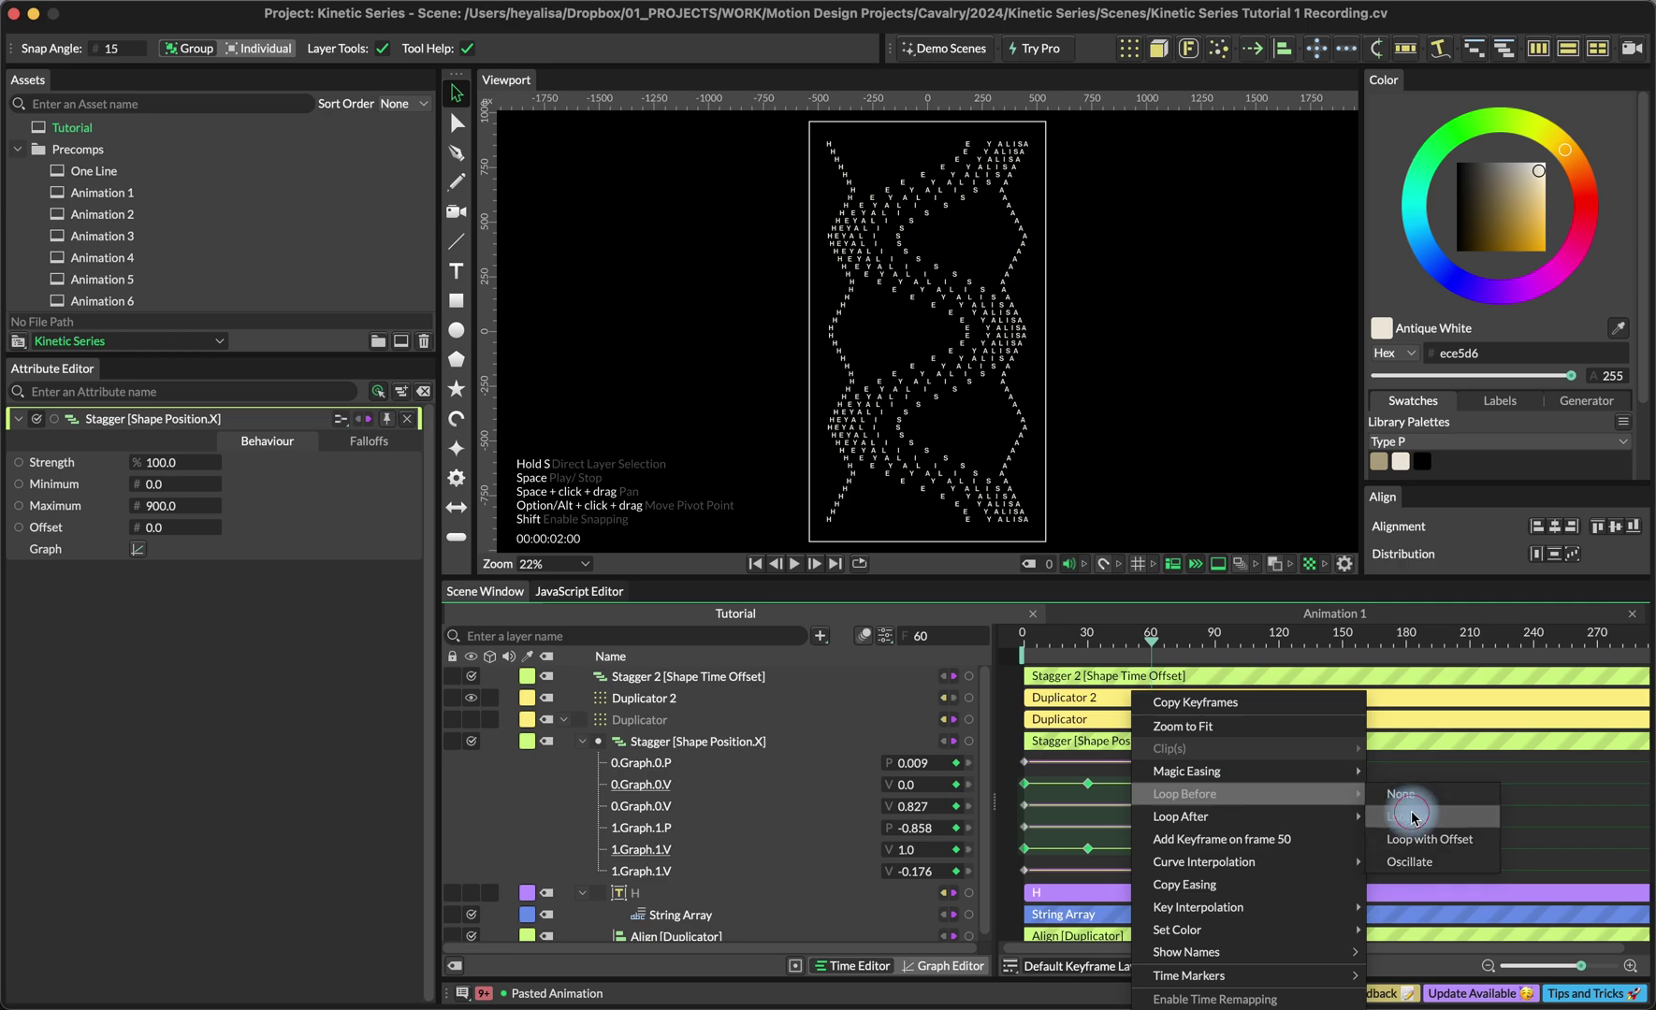
pyautogui.click(1406, 814)
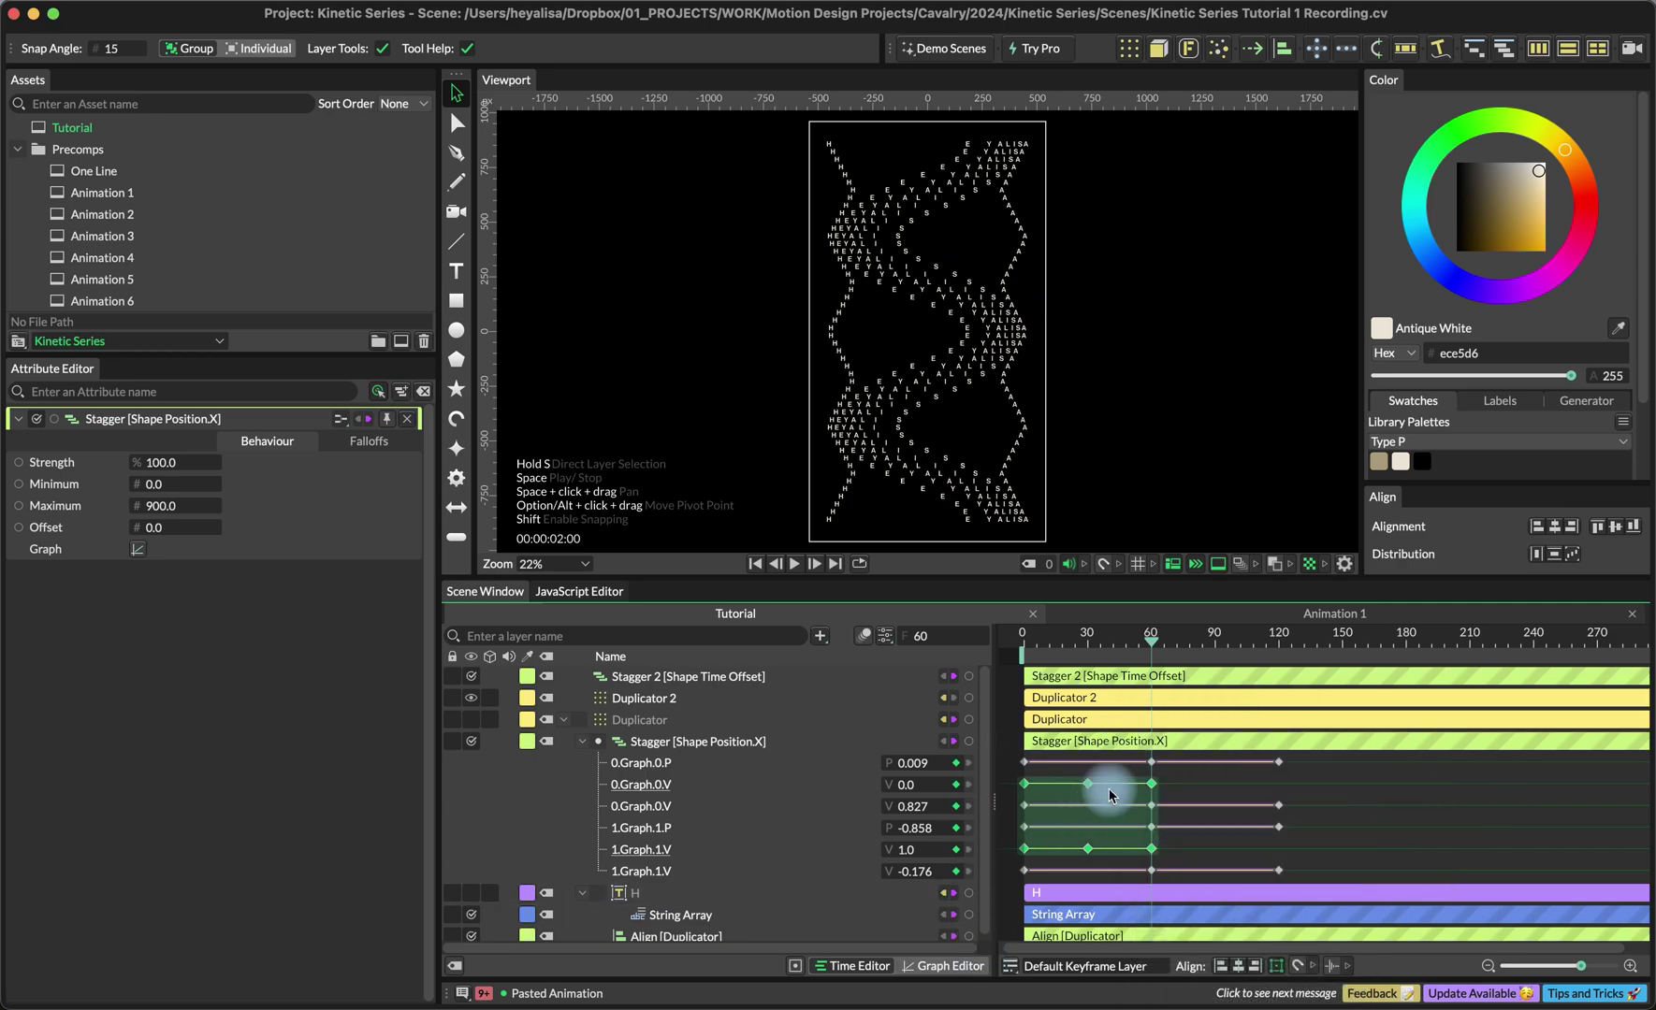
# Apply the Slow In, Slow Out Magic Easing to the selected V keyframes of the graph's end points.
pyautogui.rightClick(1122, 784)
pyautogui.moveTo(1214, 552)
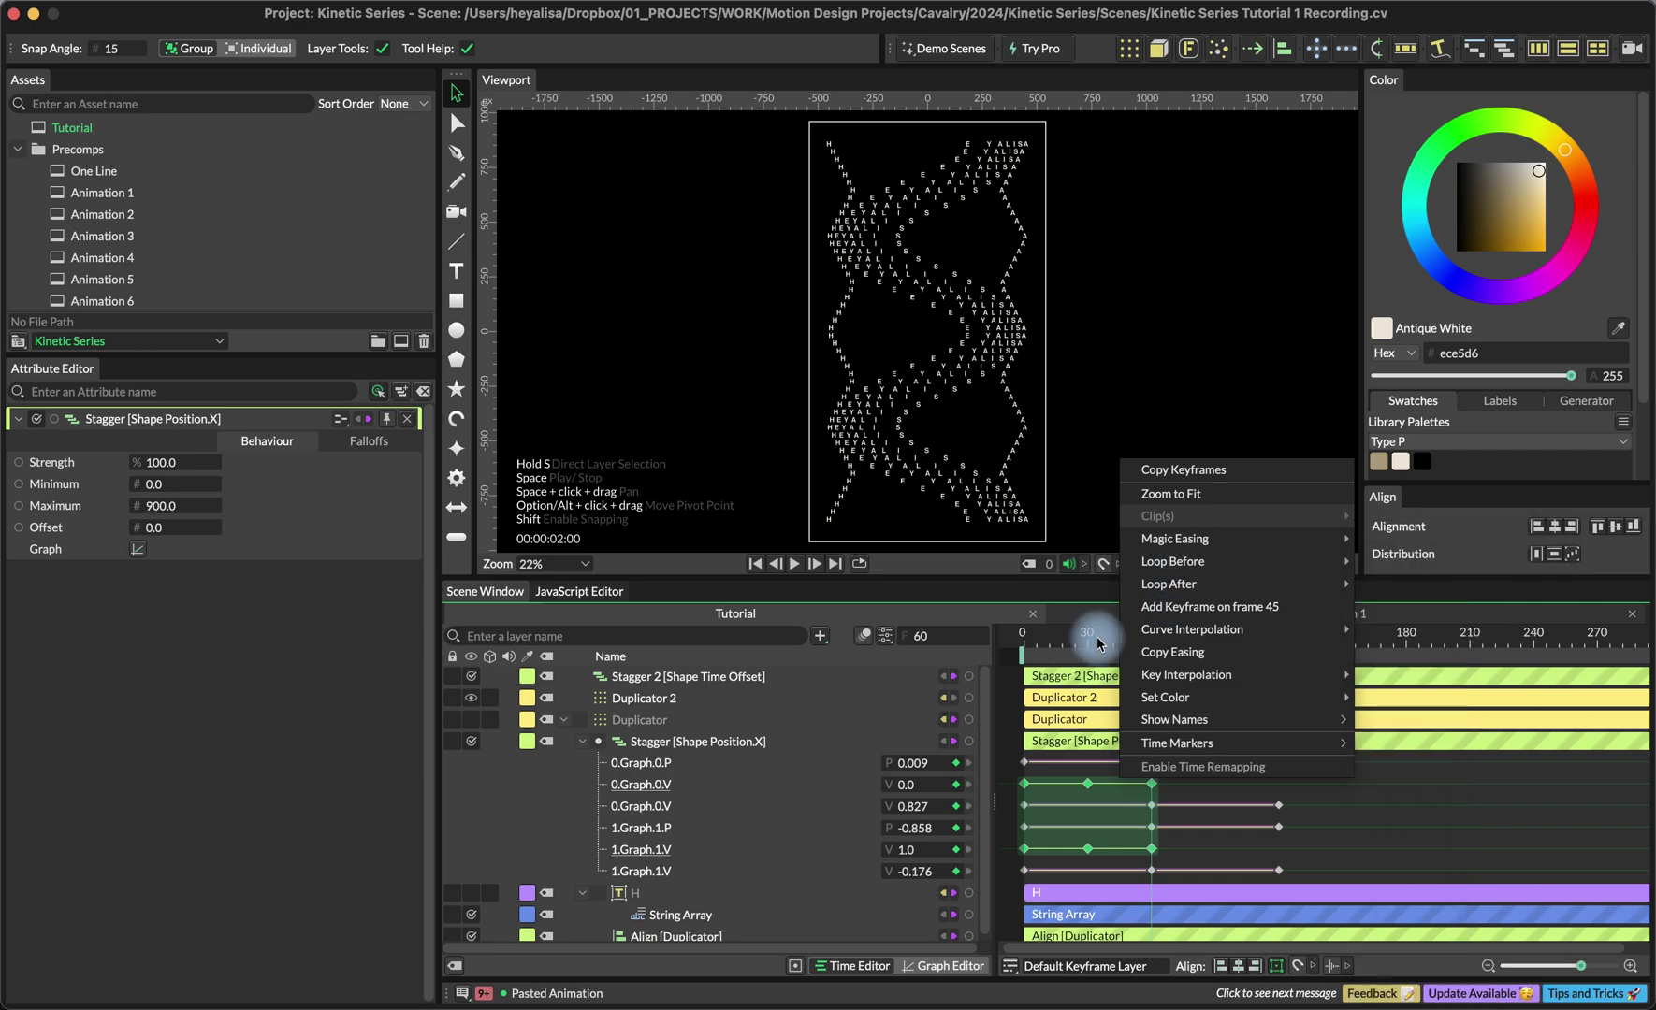
pyautogui.click(1033, 642)
pyautogui.moveTo(1049, 639); pyautogui.dragTo(1061, 782)
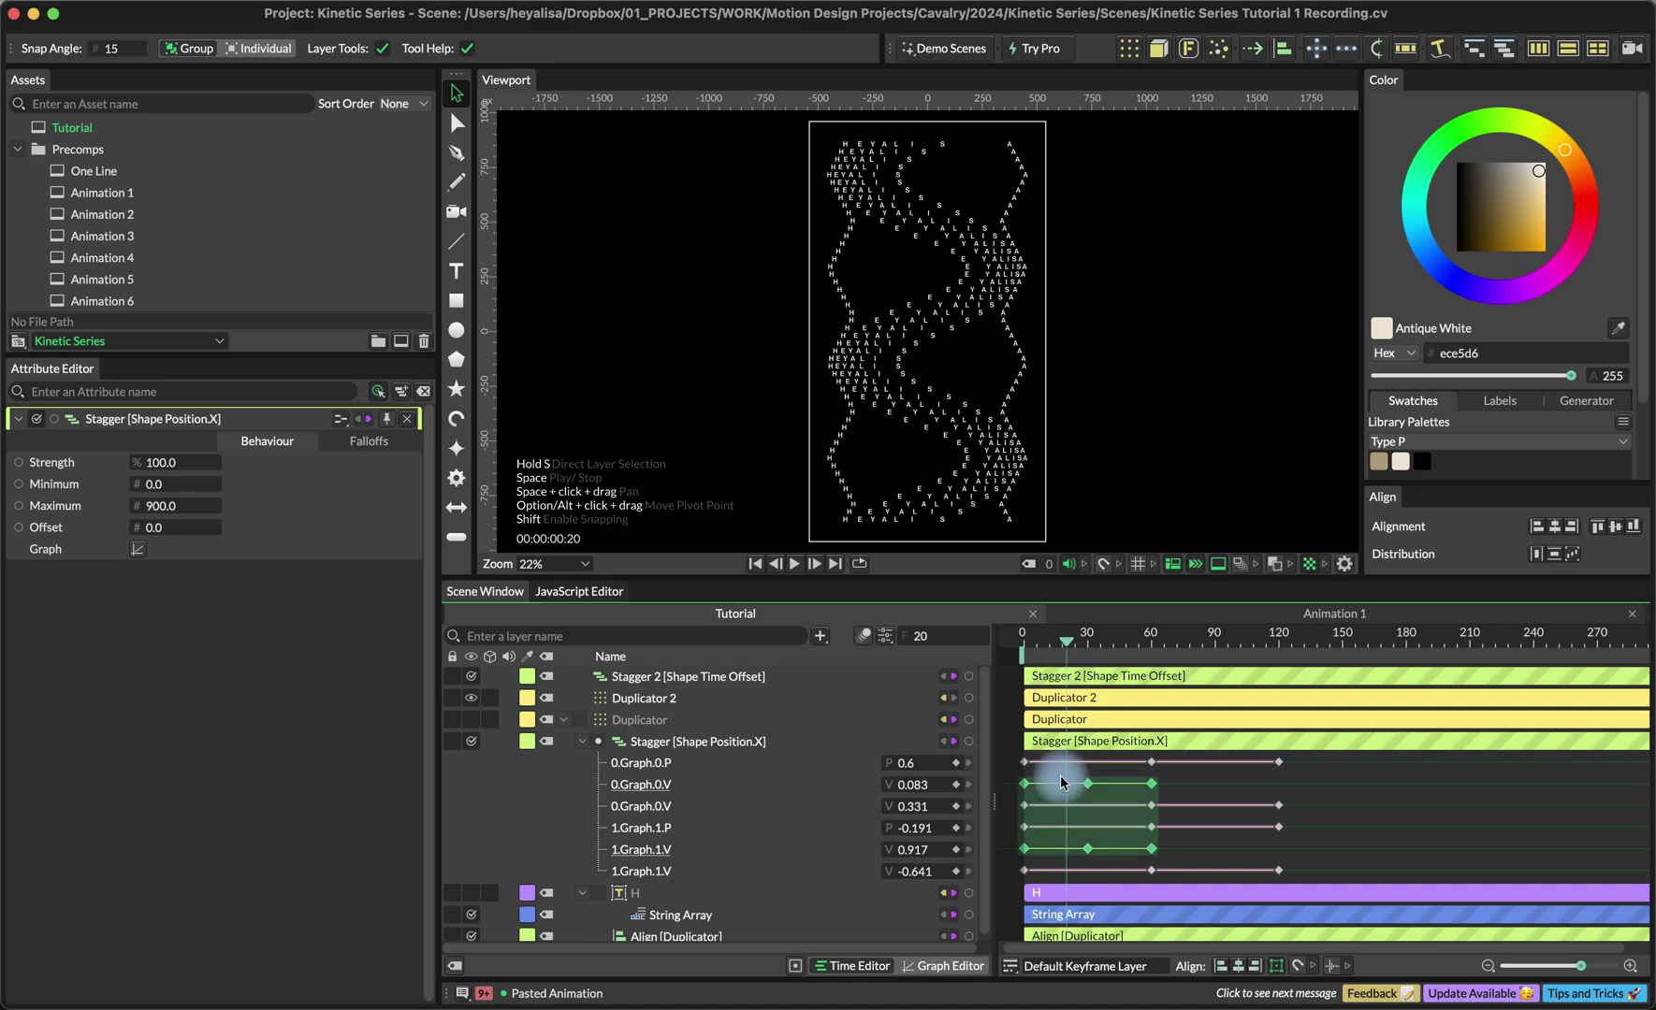
pyautogui.rightClick(1061, 782)
pyautogui.moveTo(1184, 543)
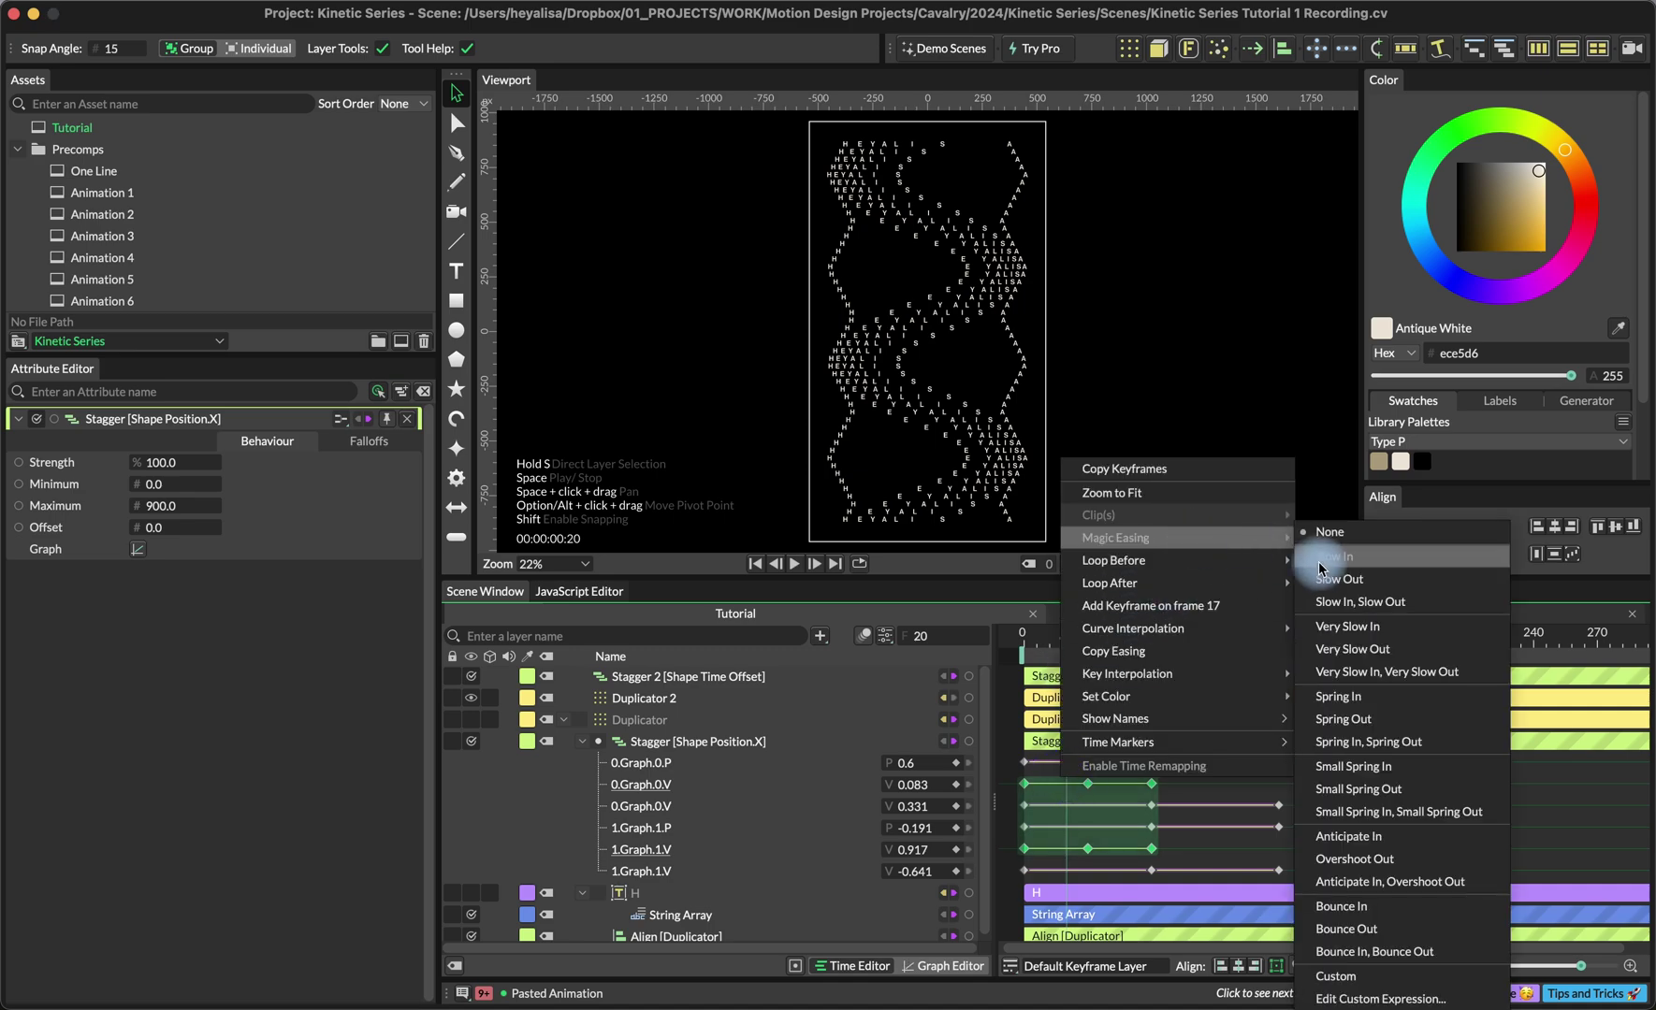
pyautogui.click(1342, 606)
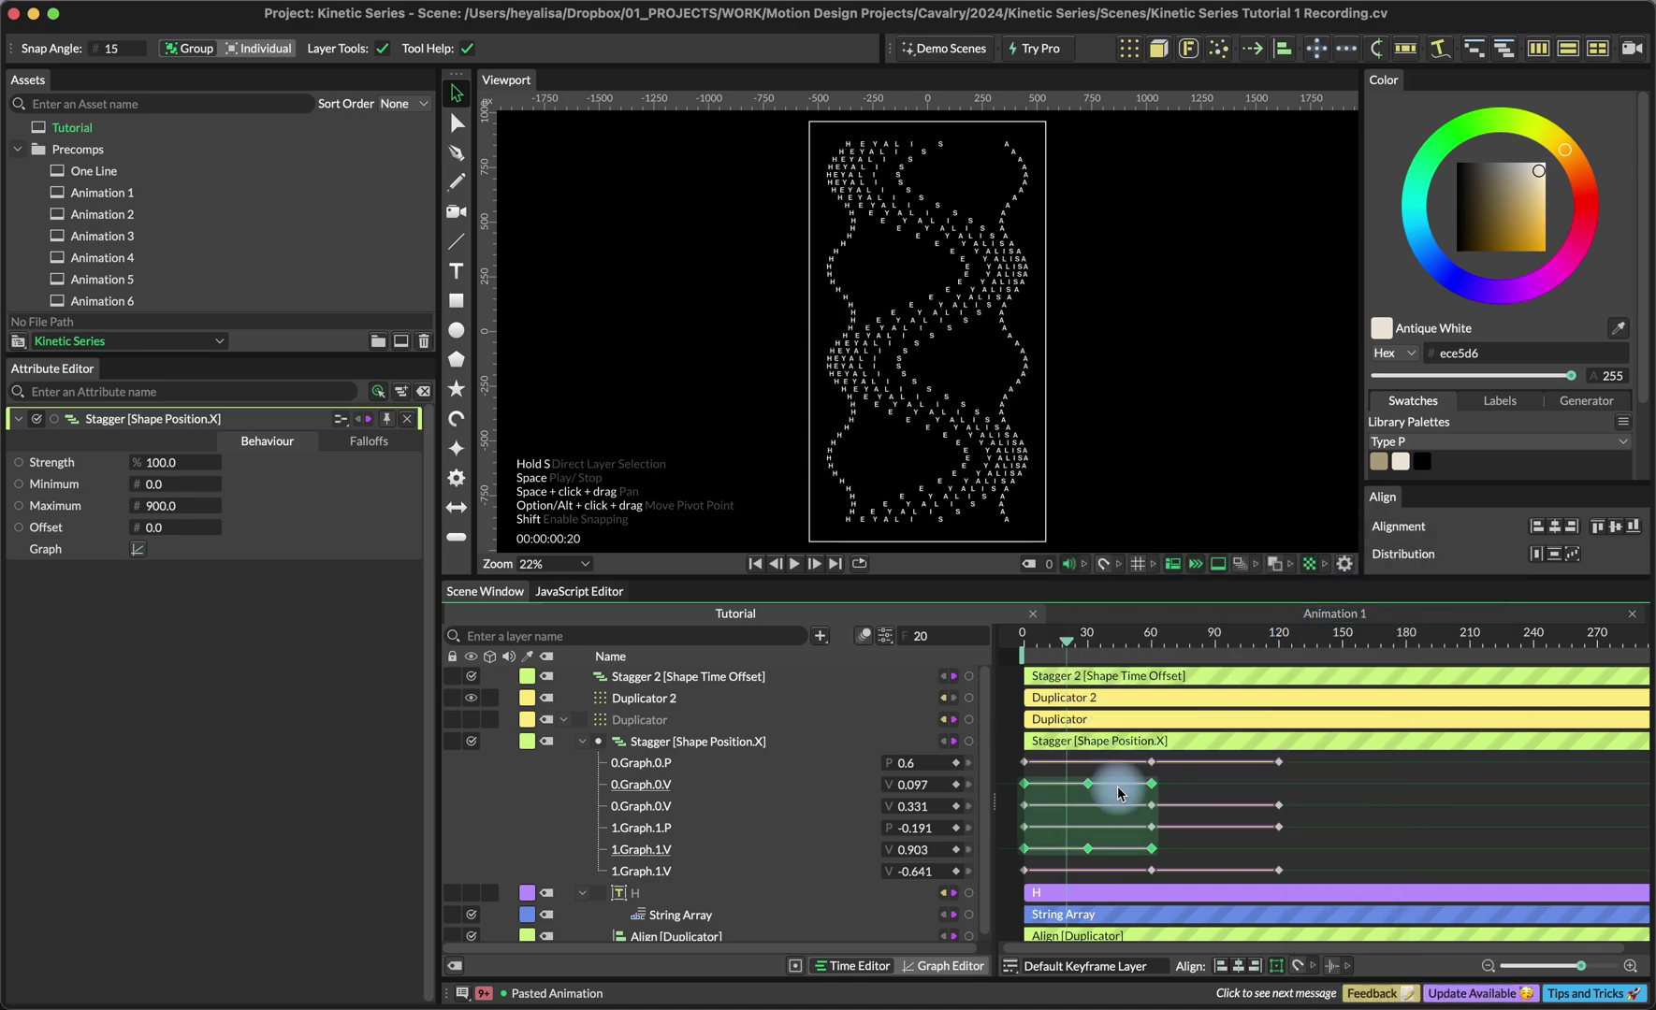
# Shift the V keyframes 30 frames later so they span frames 30 to 90, and compare the motion with the Animation 1 composition.
pyautogui.moveTo(1122, 790); pyautogui.dragTo(1169, 788)
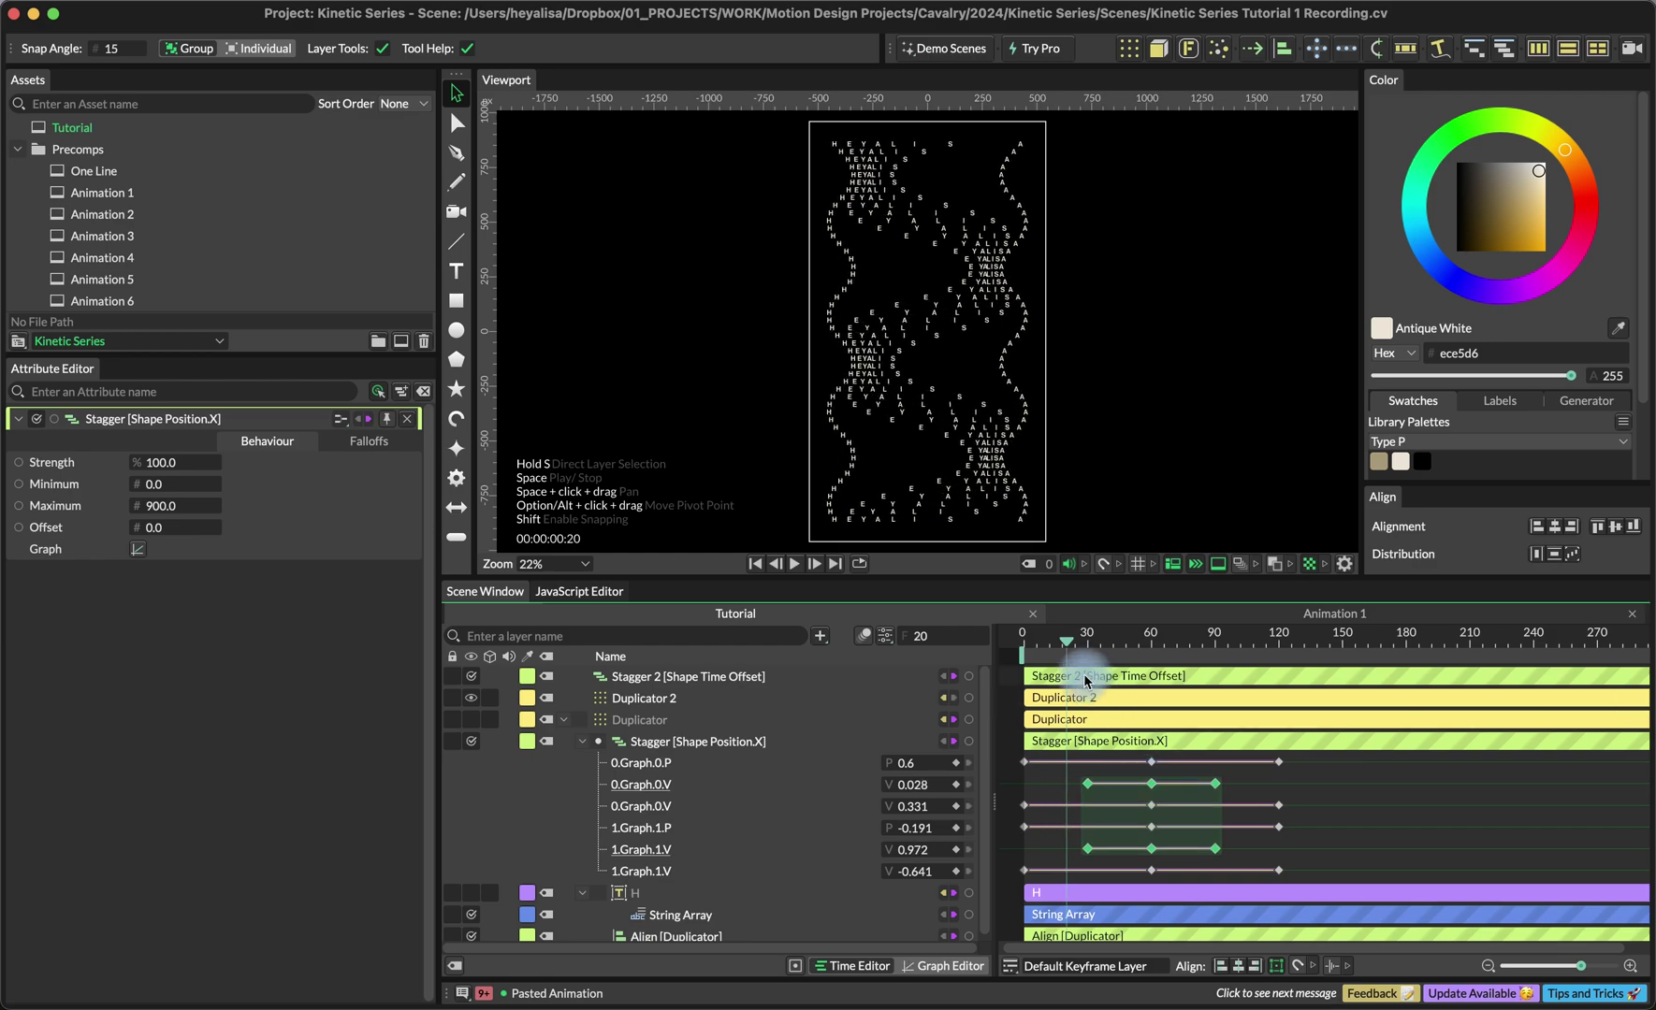
pyautogui.moveTo(1066, 771); pyautogui.dragTo(1115, 852)
pyautogui.press('super+z')
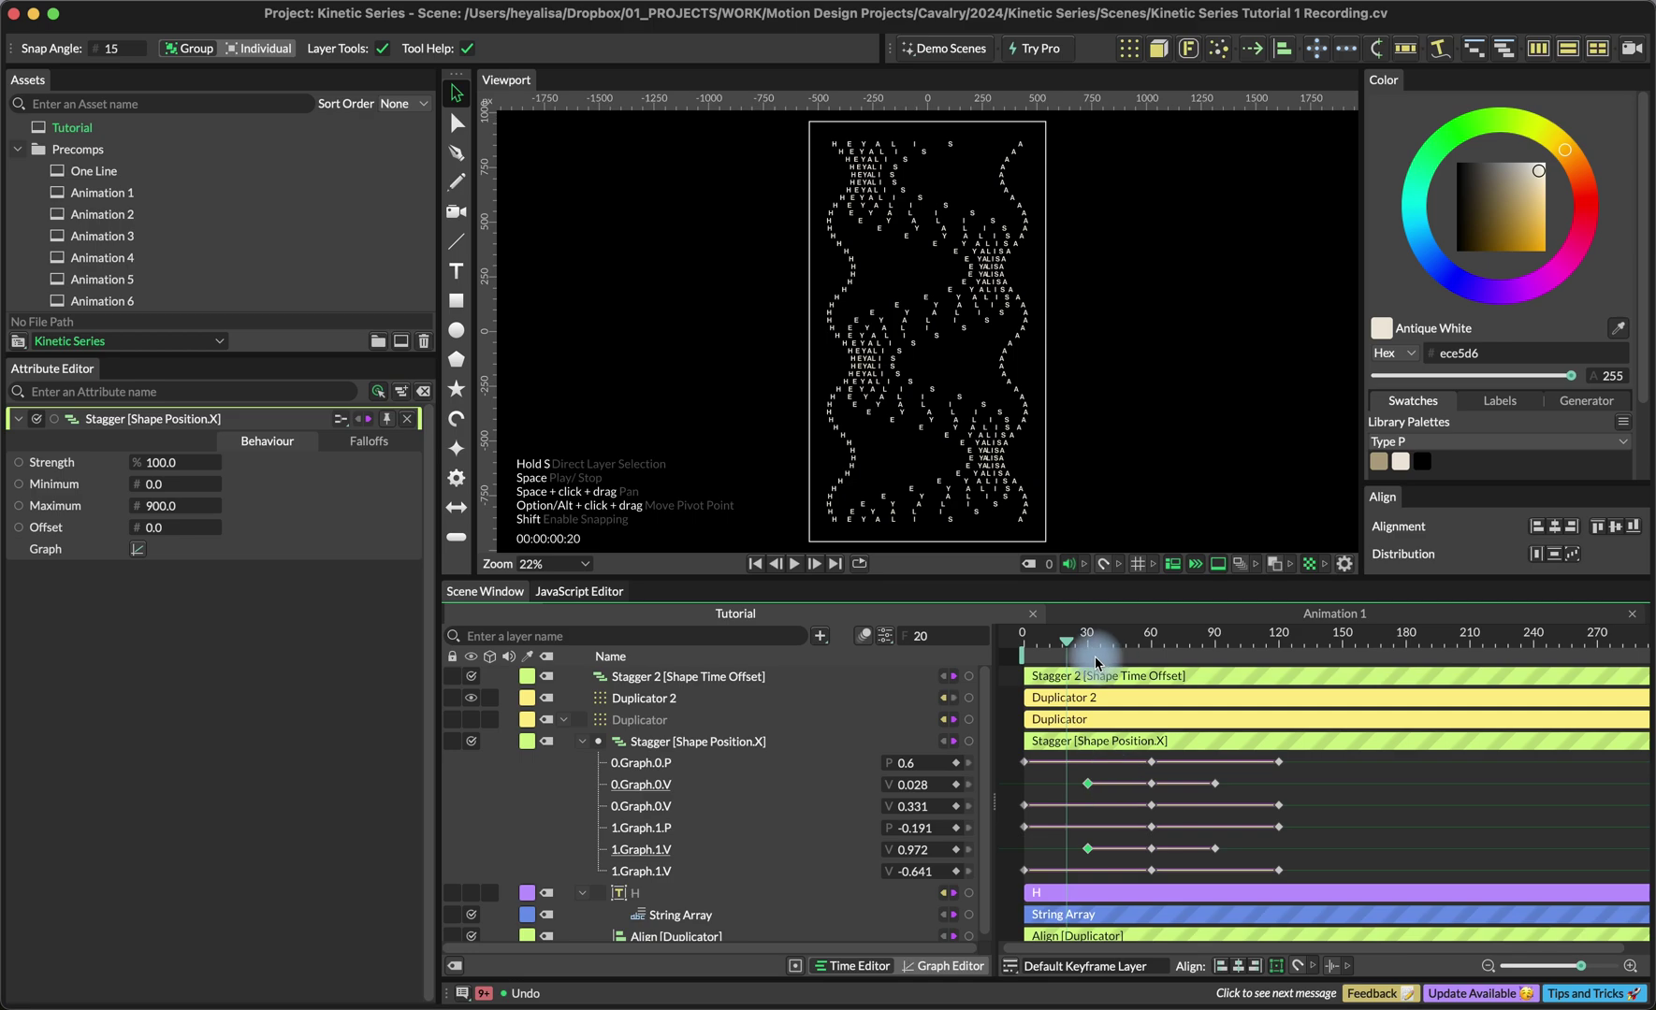
pyautogui.moveTo(1096, 662); pyautogui.dragTo(1192, 676)
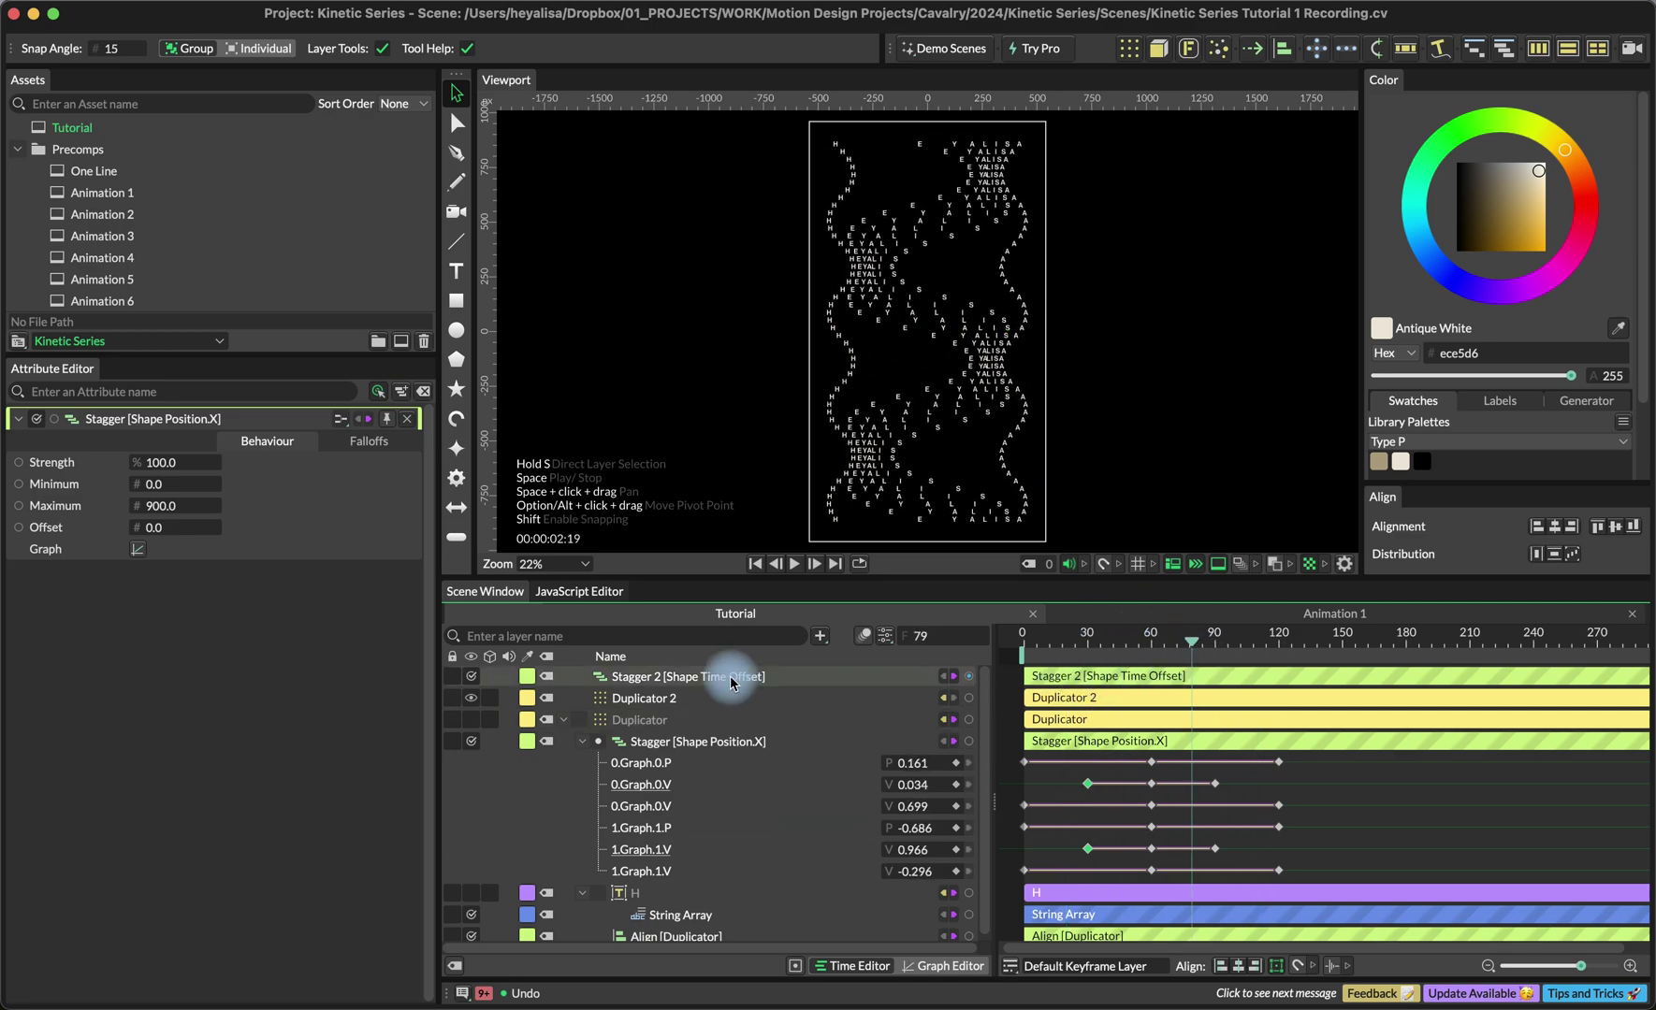
pyautogui.click(1135, 615)
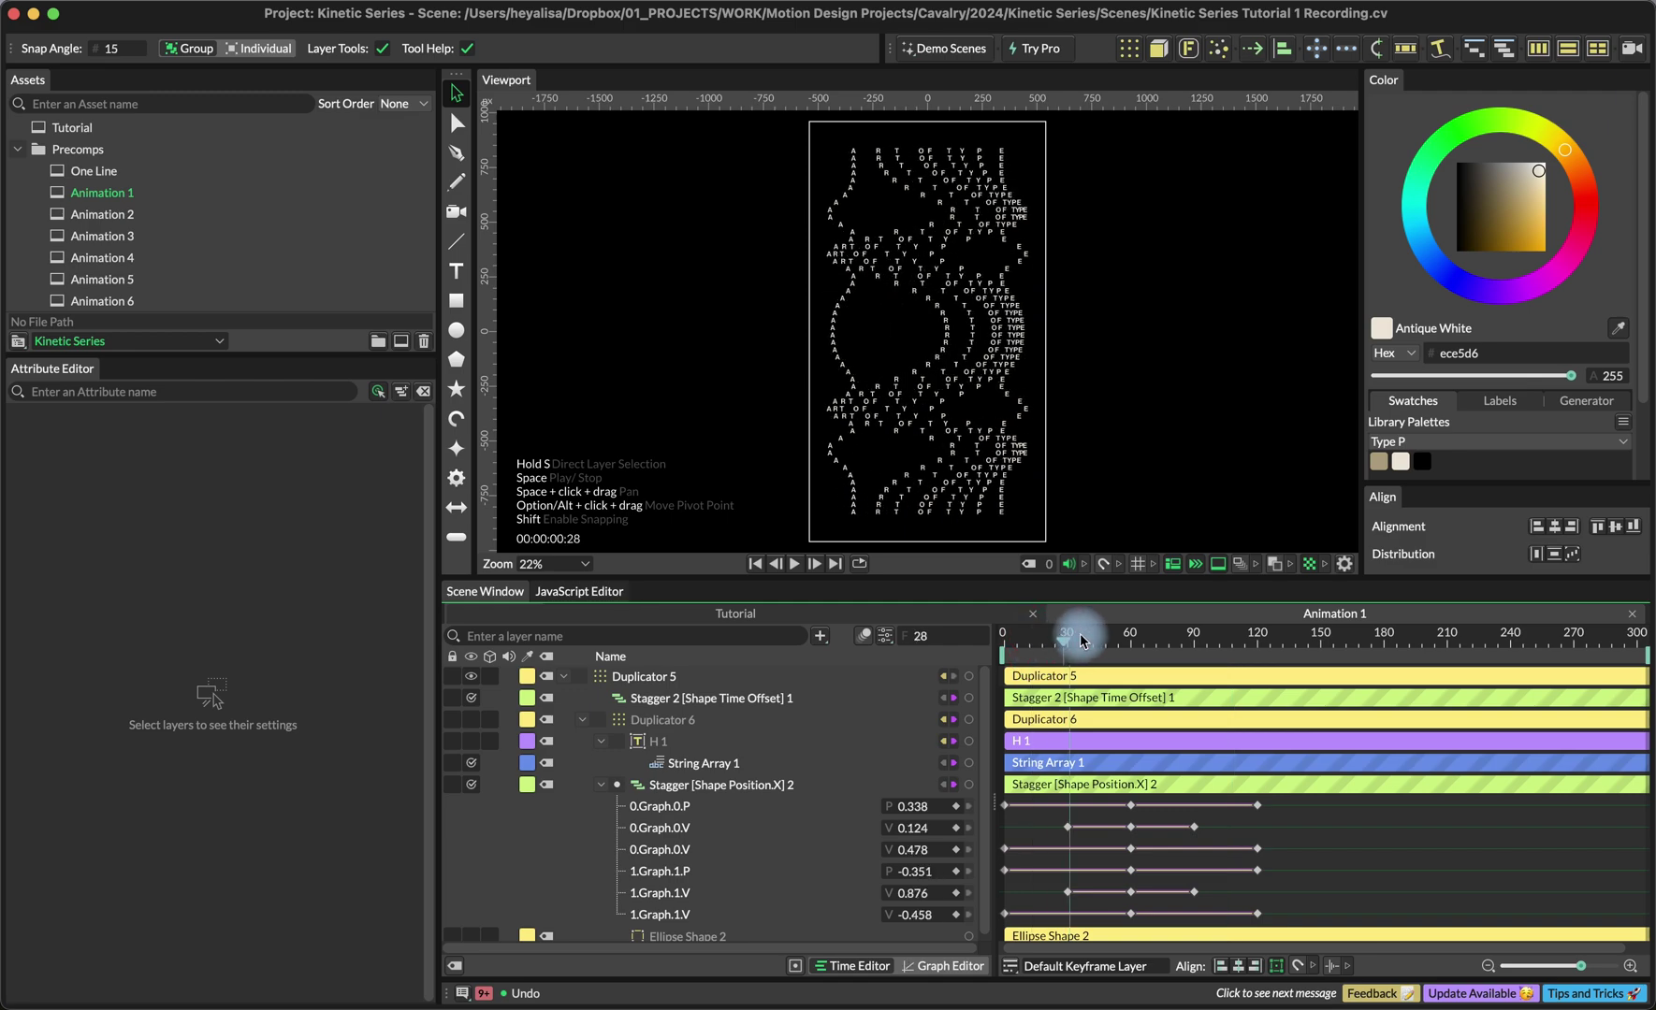
pyautogui.click(697, 621)
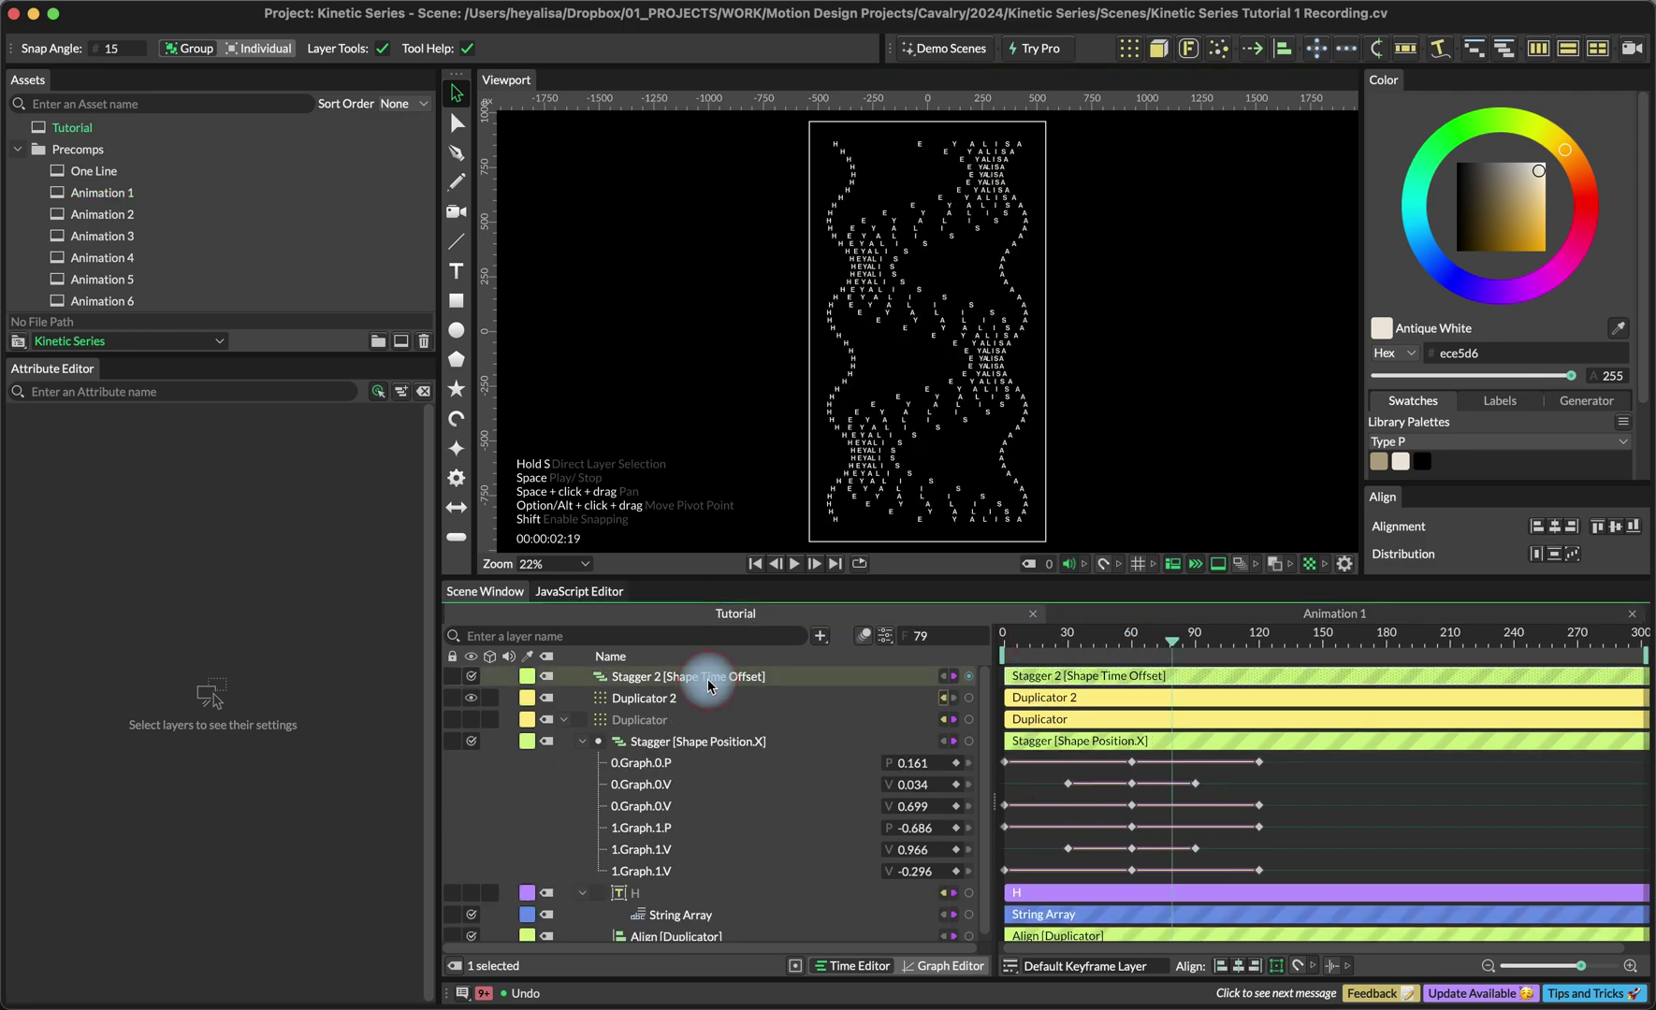
# Apply the bell-shaped preset to the Shape Time Offset Stagger's graph and lower its middle peak to a V of about 0.5.
pyautogui.click(708, 680)
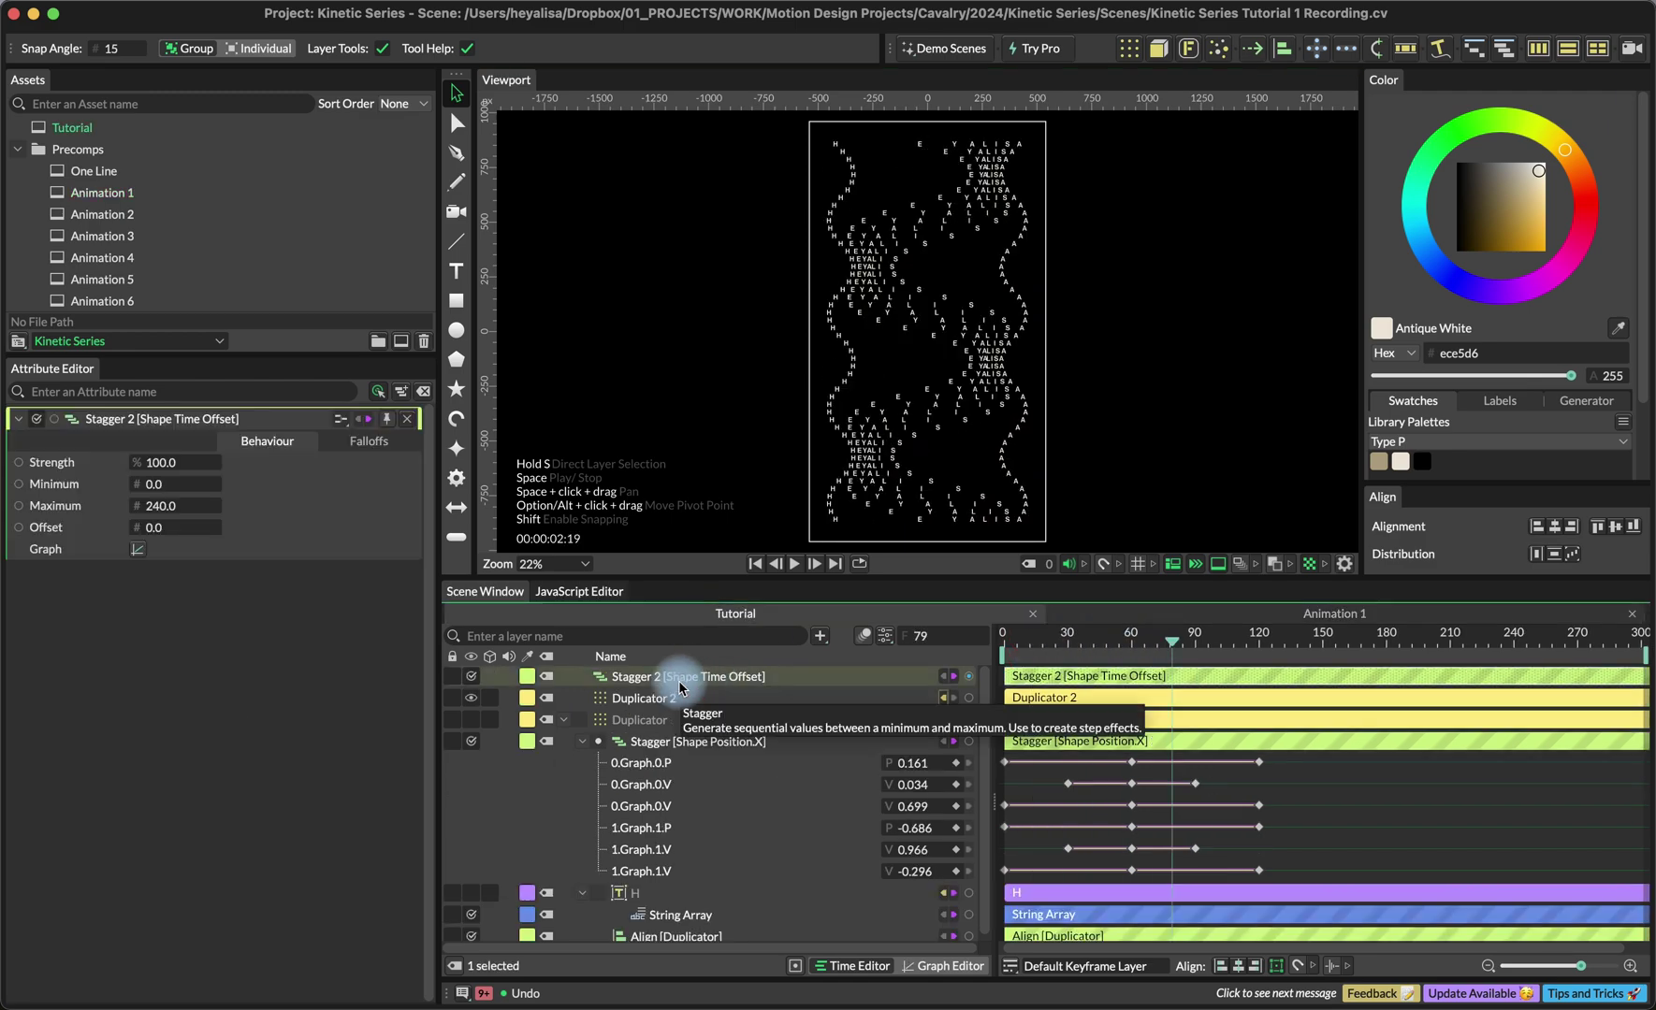
pyautogui.click(132, 555)
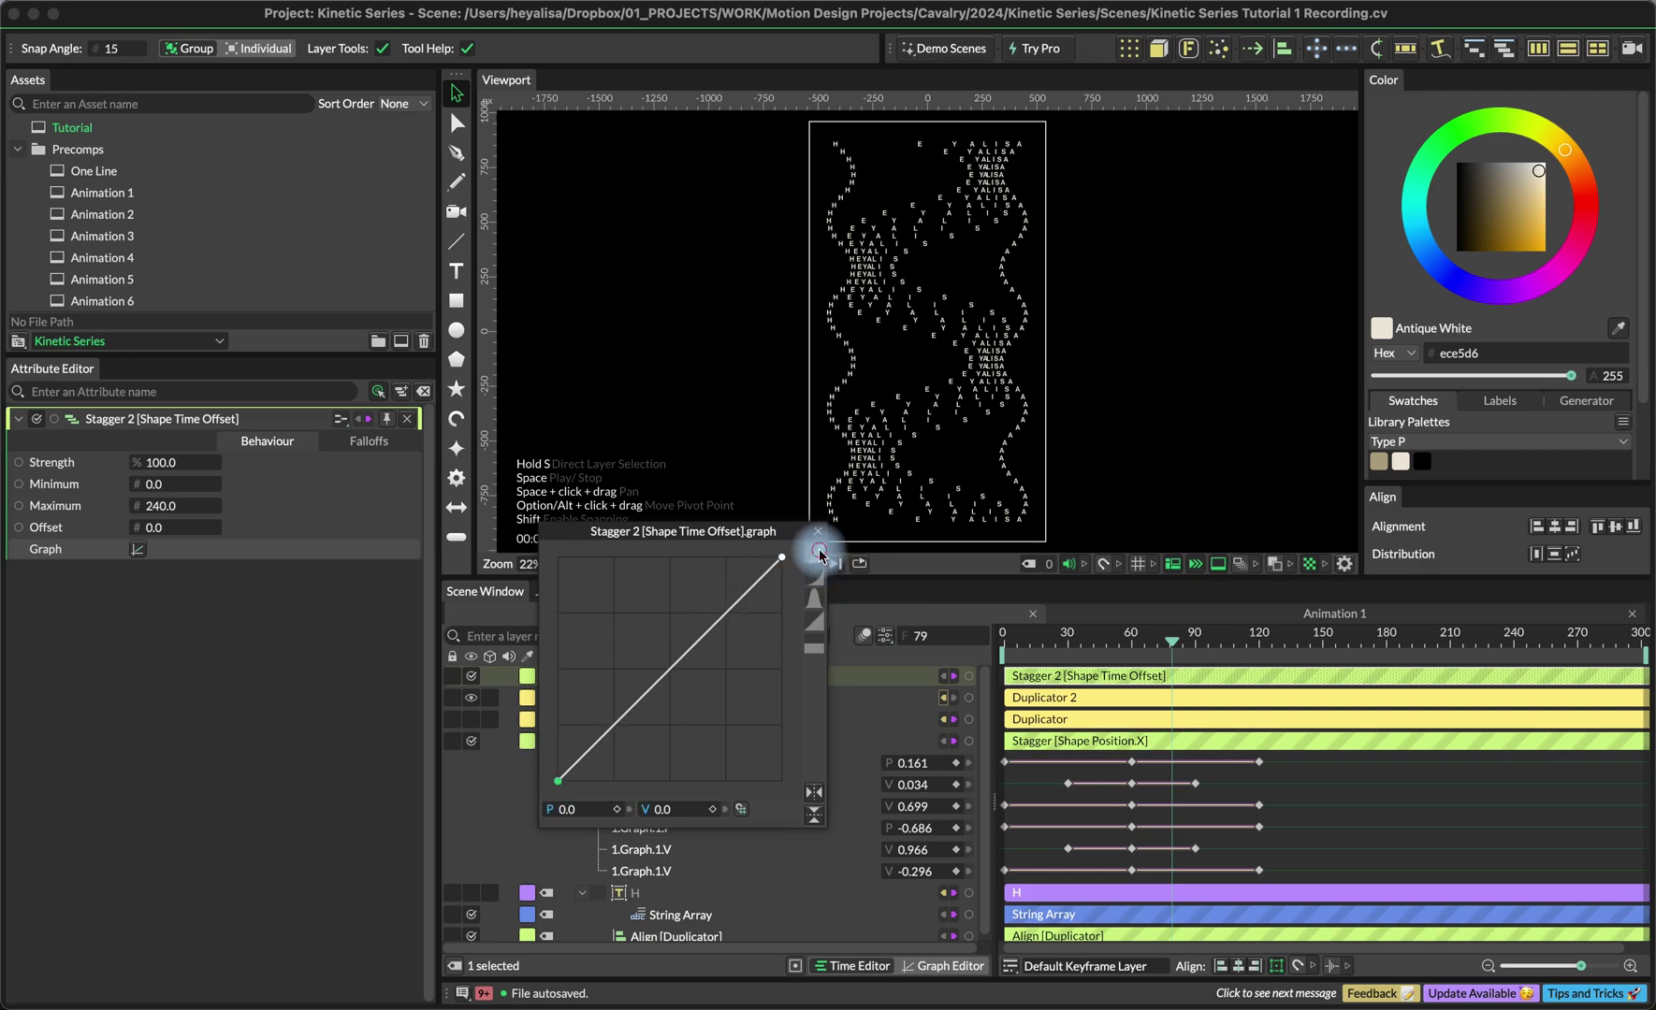
pyautogui.click(818, 552)
pyautogui.click(815, 599)
pyautogui.click(816, 623)
pyautogui.click(815, 598)
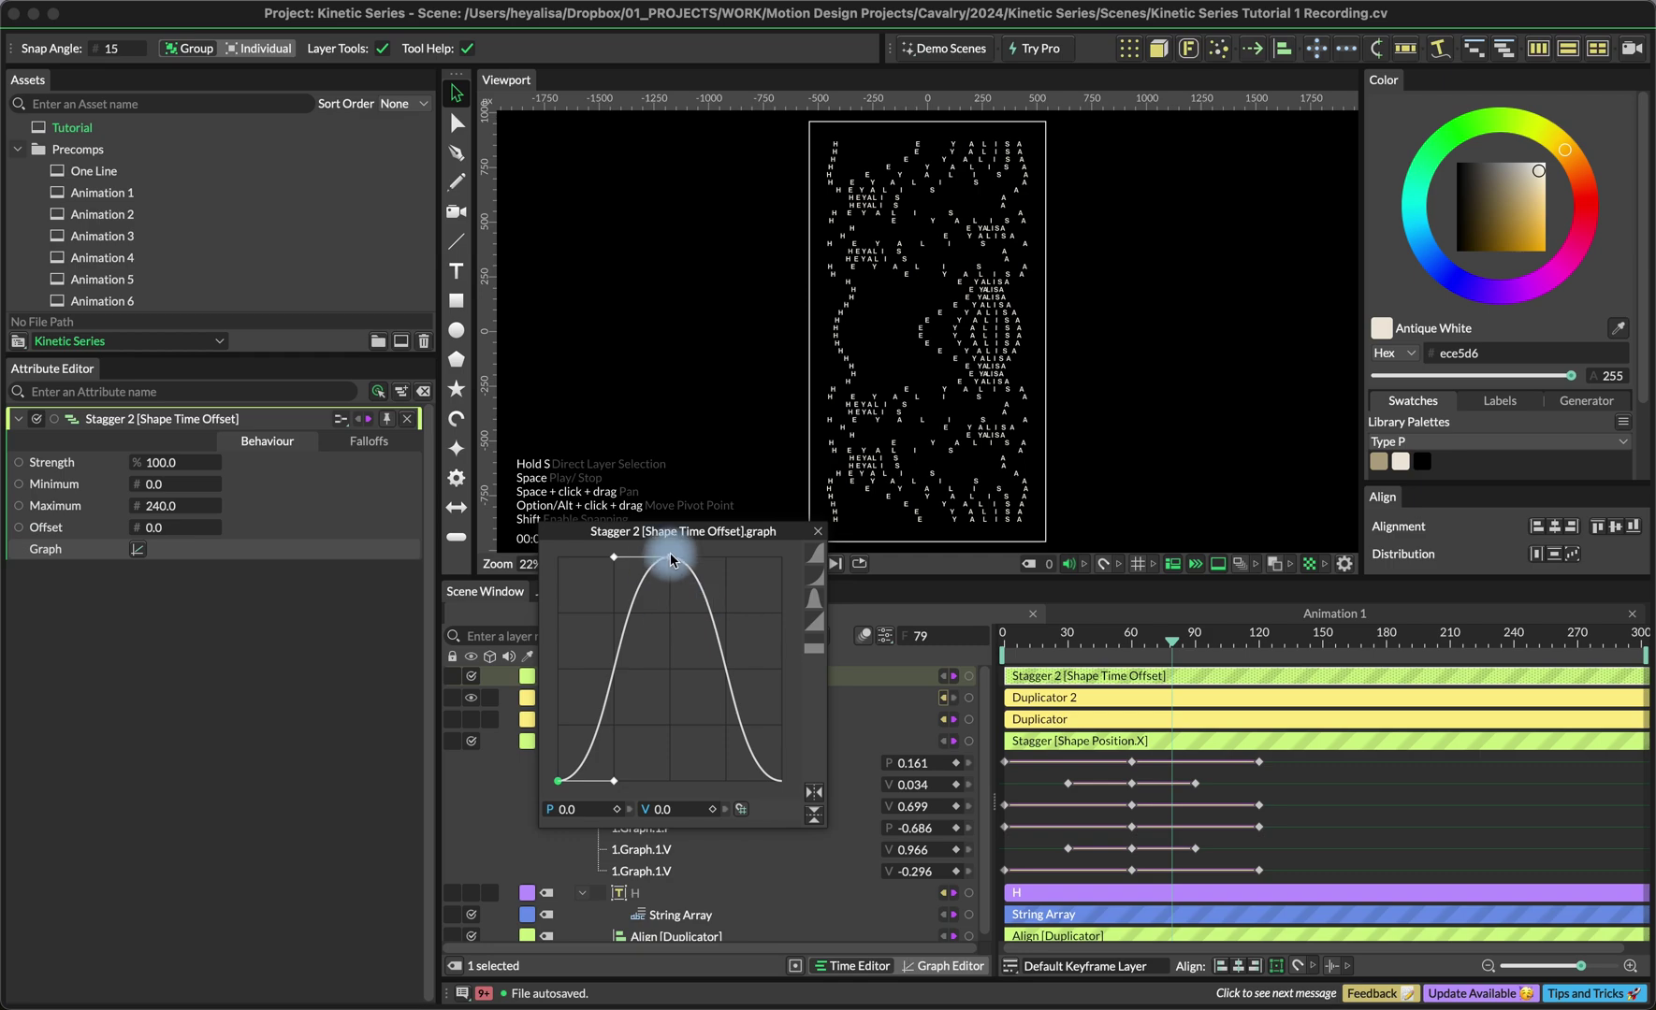
pyautogui.moveTo(670, 559); pyautogui.dragTo(669, 669)
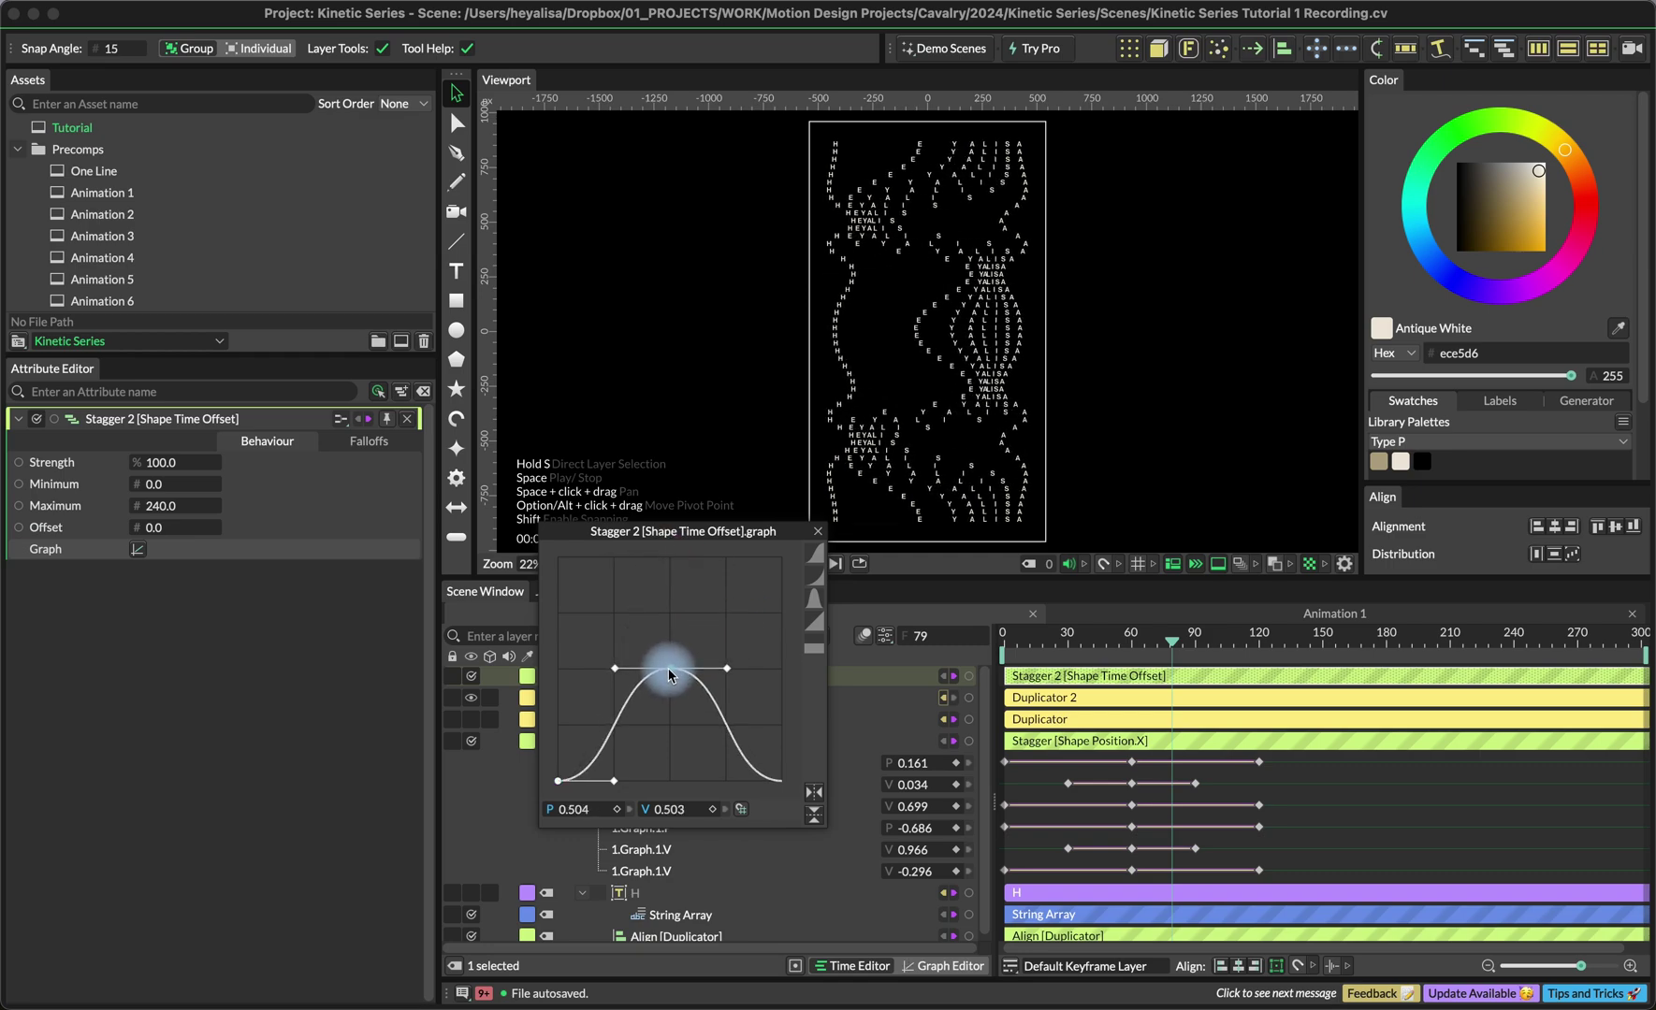
pyautogui.moveTo(799, 532); pyautogui.dragTo(781, 538)
pyautogui.click(799, 540)
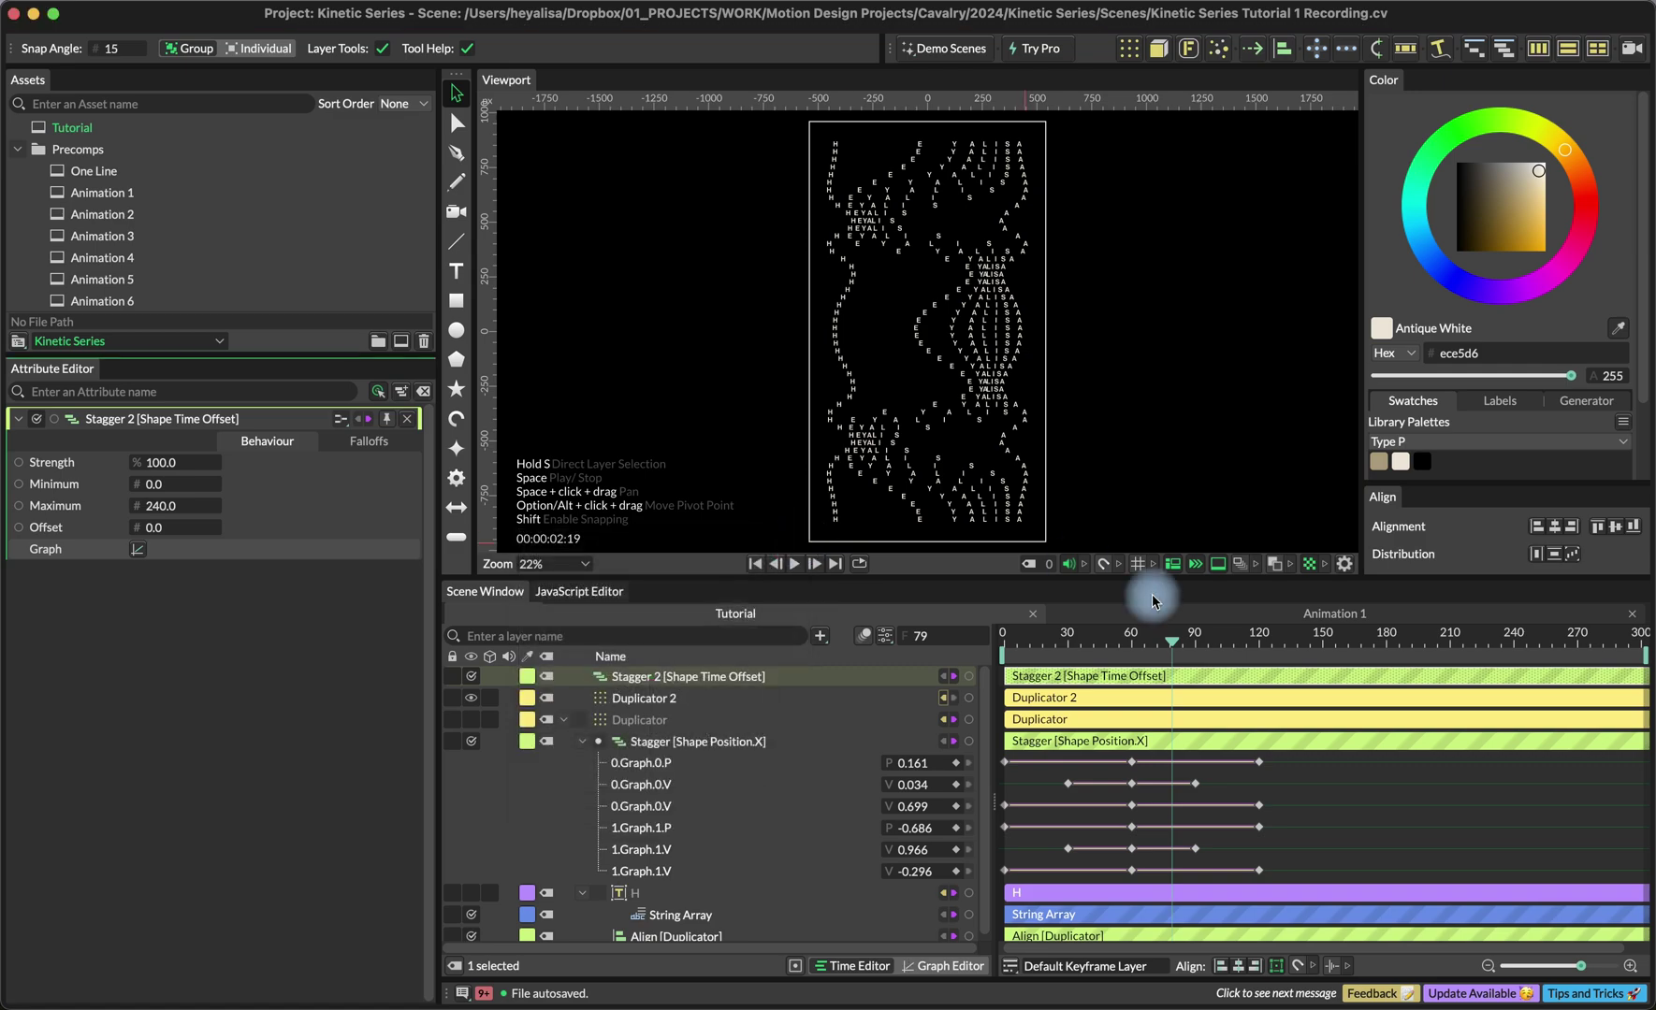
# Play the Tutorial composition from the start to check the wave motion with the reshaped time offset.
pyautogui.moveTo(1036, 651); pyautogui.dragTo(953, 614)
pyautogui.press('space')
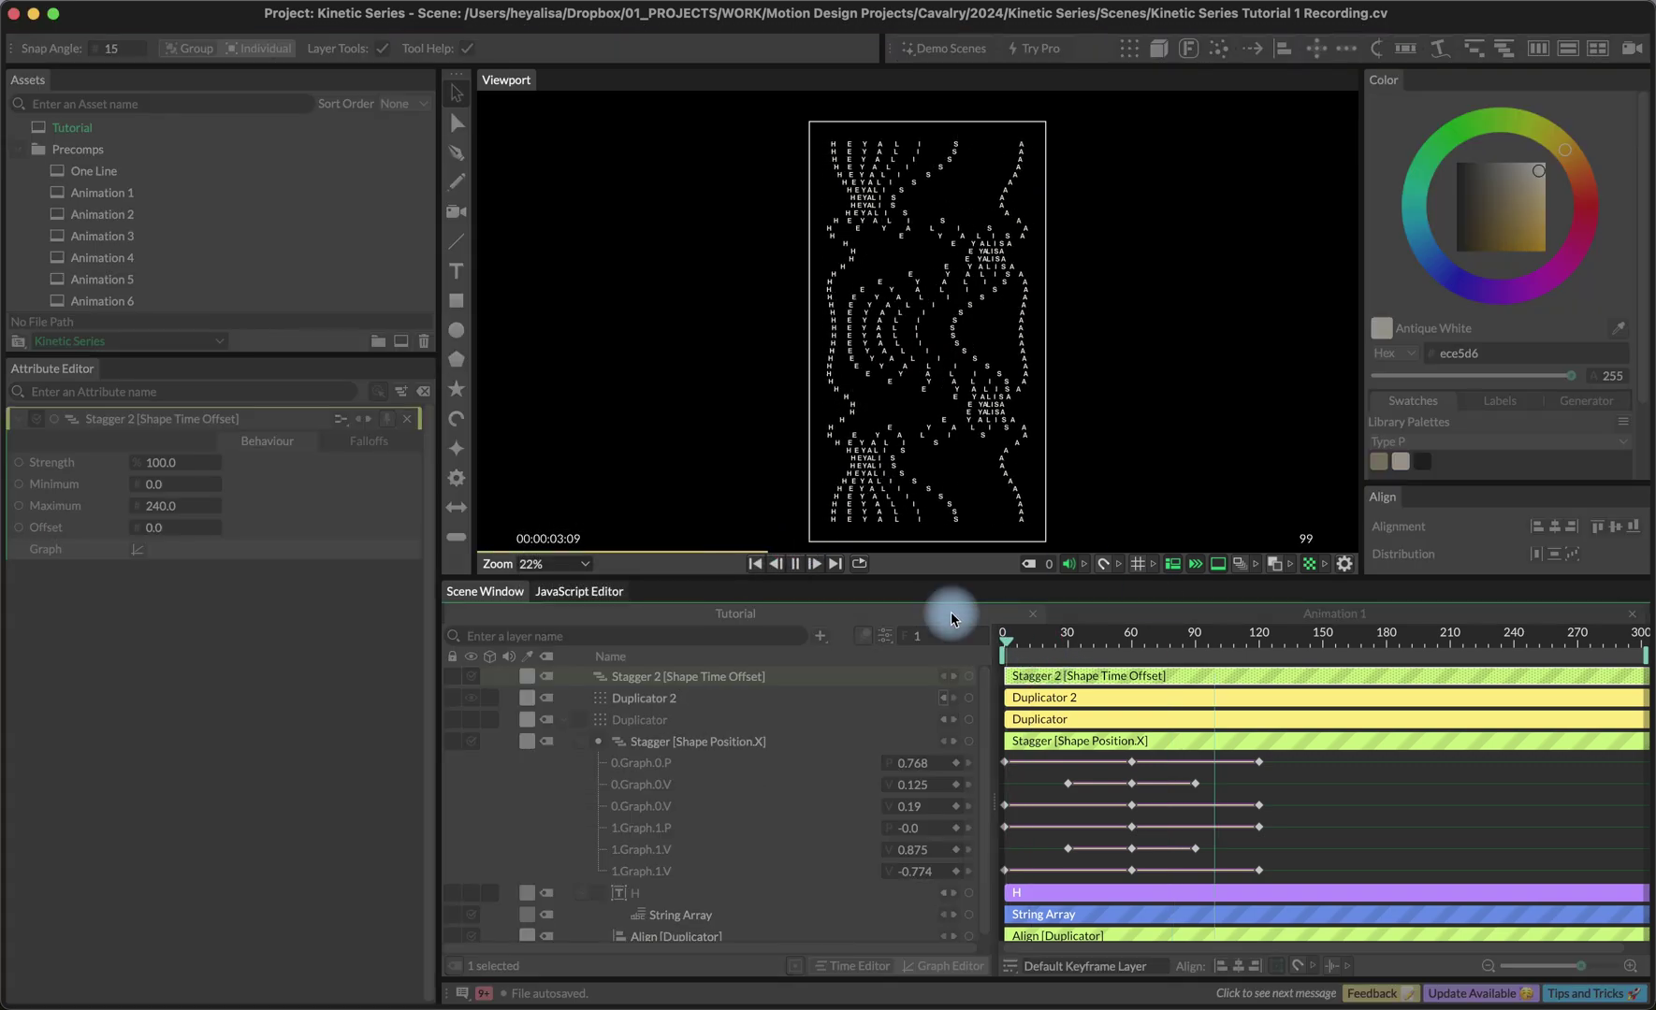
pyautogui.press('space')
# Open the Animation 2 composition, play it and examine the graph of its Shape Time Offset Stagger.
pyautogui.click(144, 222)
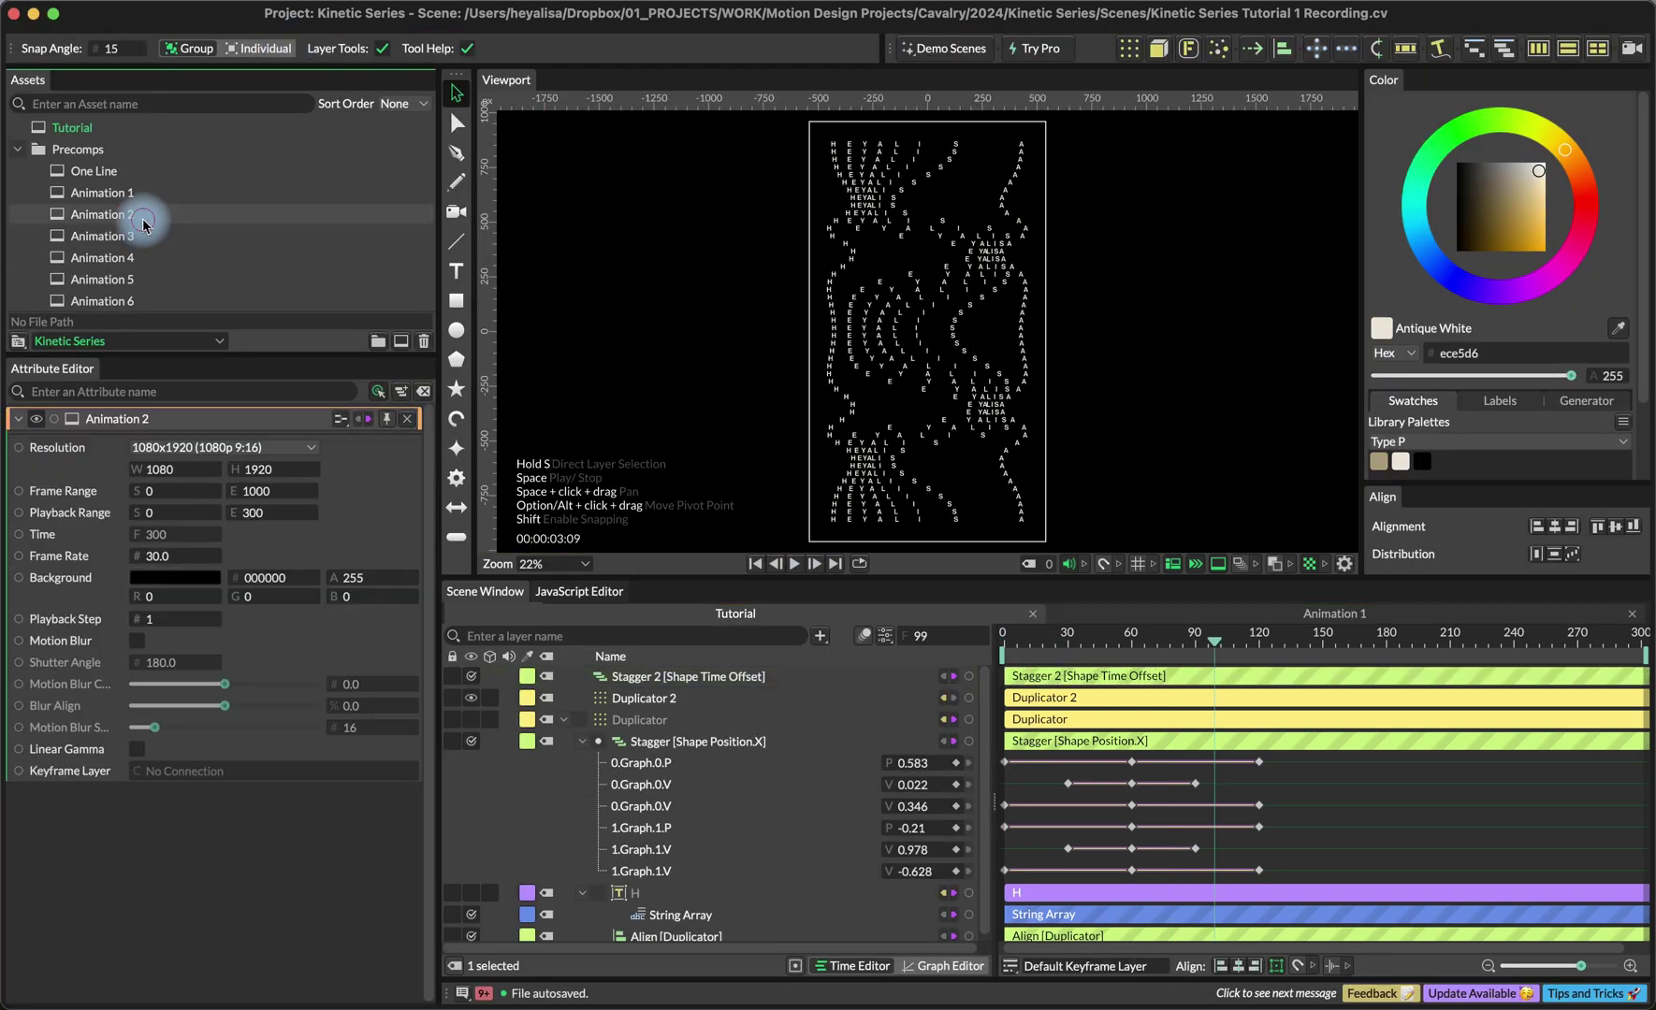
pyautogui.doubleClick(144, 222)
pyautogui.press('space')
pyautogui.press('space')
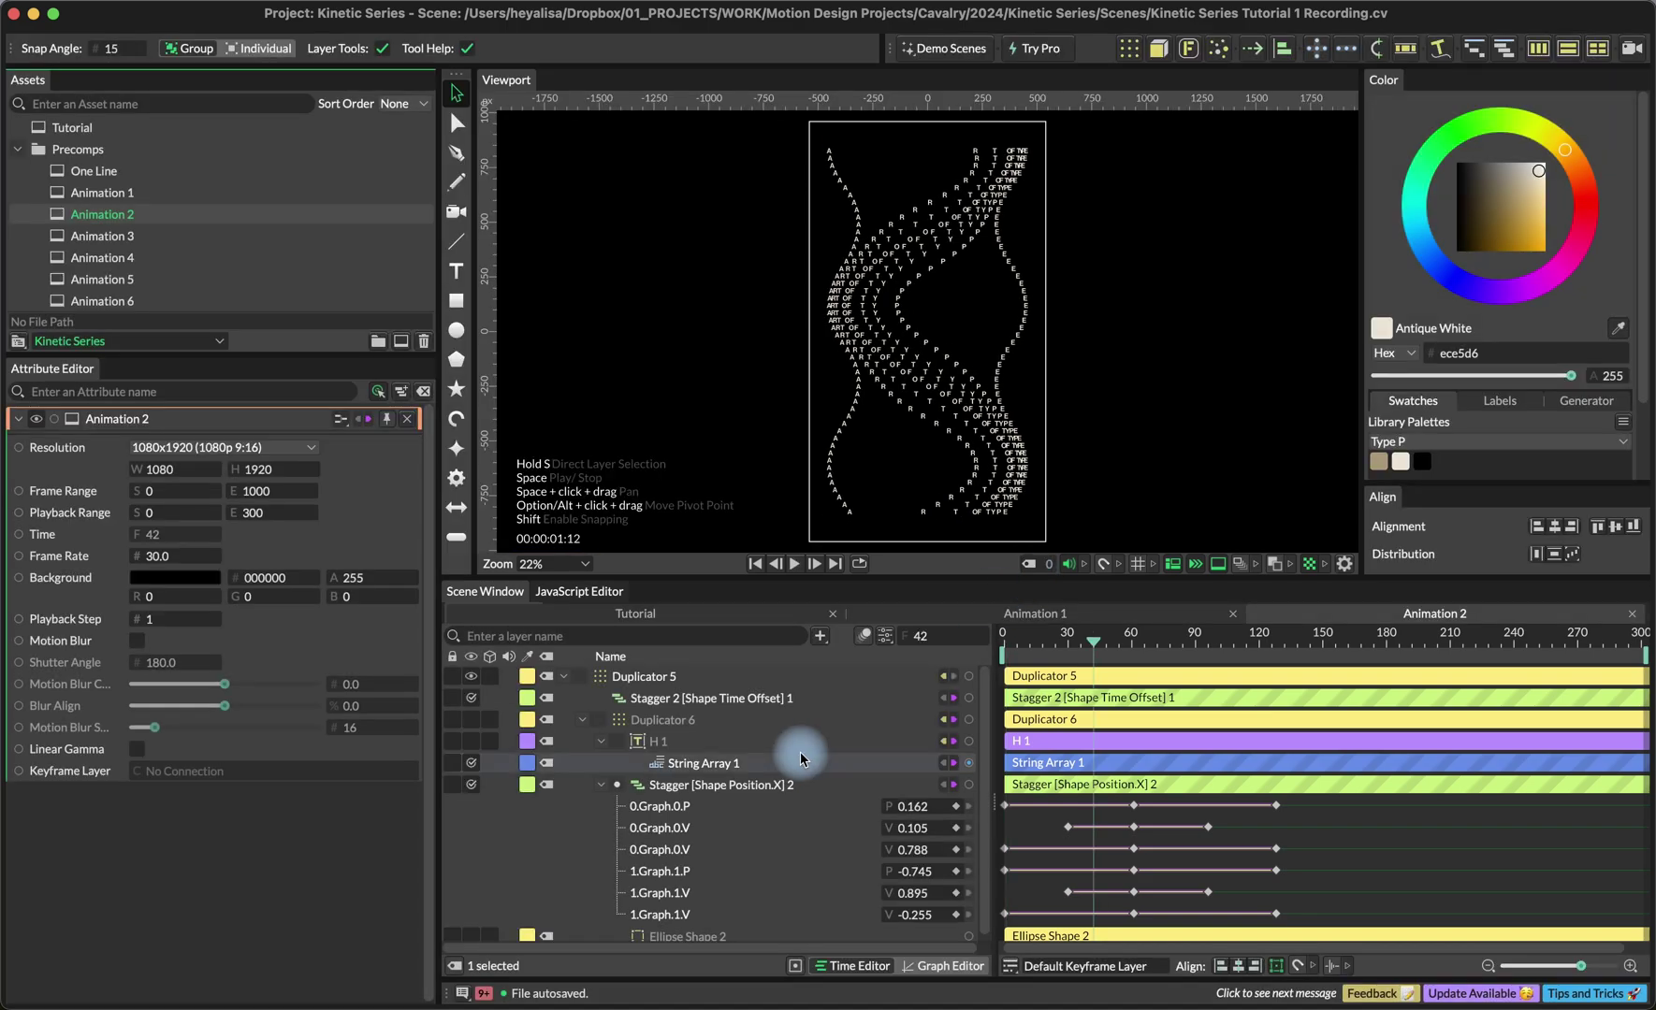
pyautogui.click(711, 676)
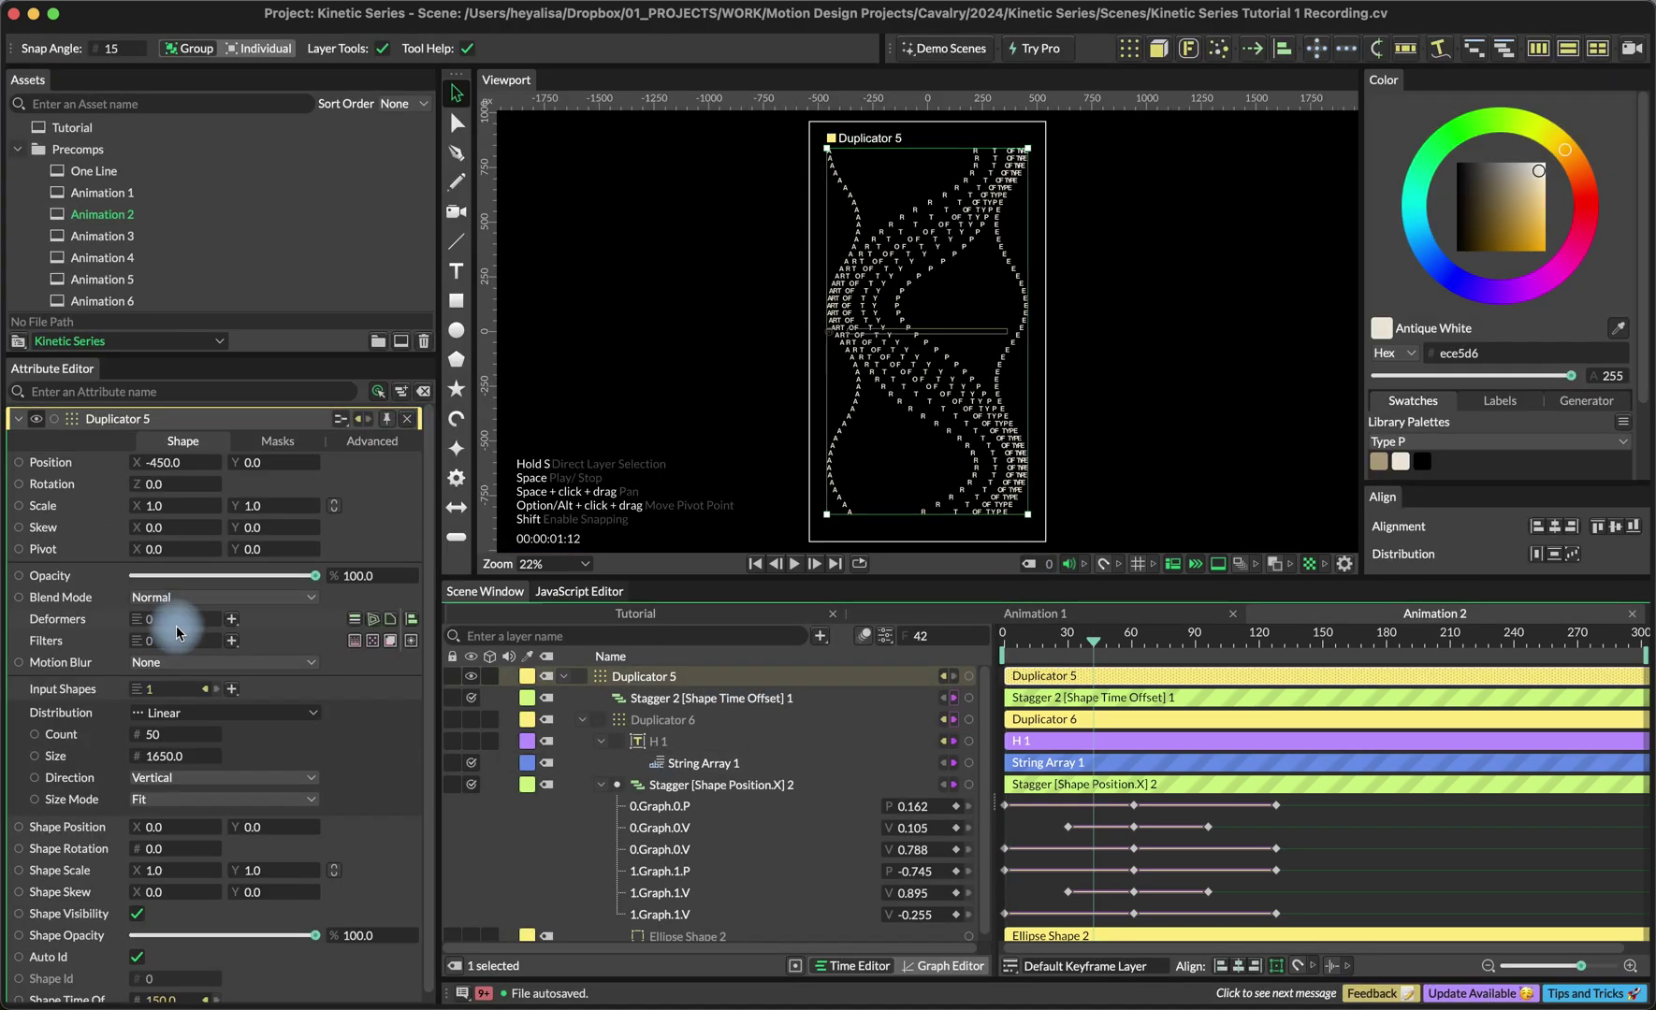
pyautogui.click(675, 702)
pyautogui.click(138, 549)
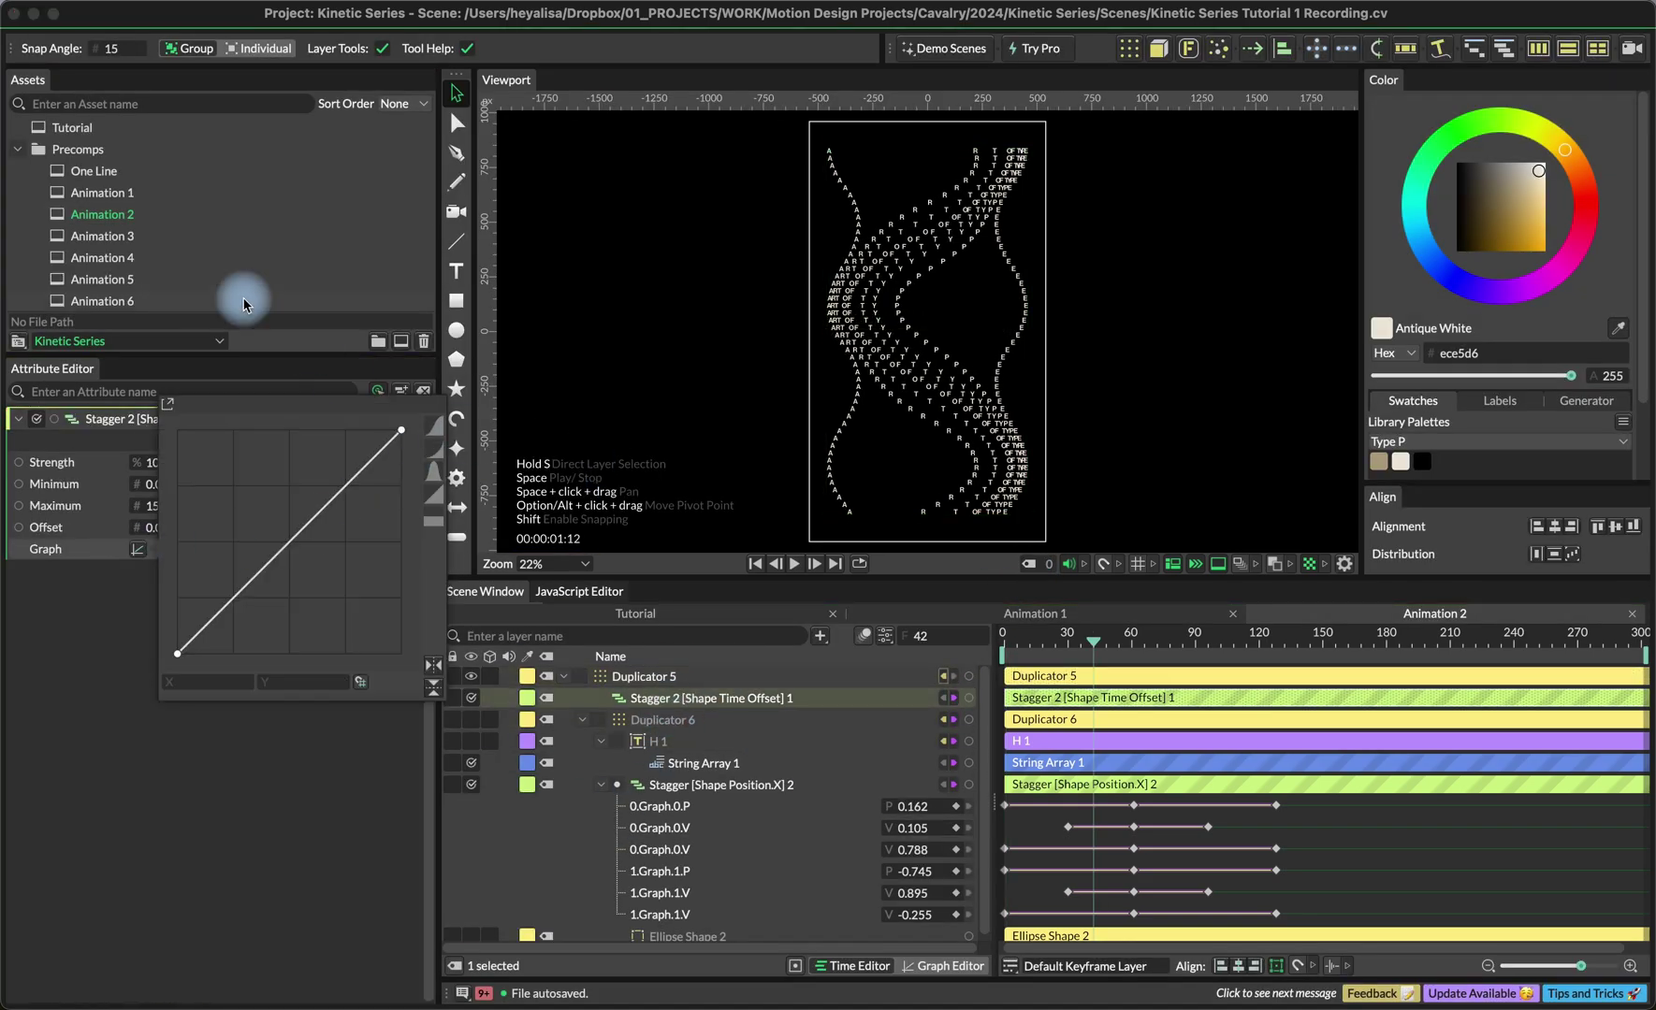
# Open the Animation 3 composition and examine the graph of its Shape Time Offset Stagger.
pyautogui.doubleClick(149, 237)
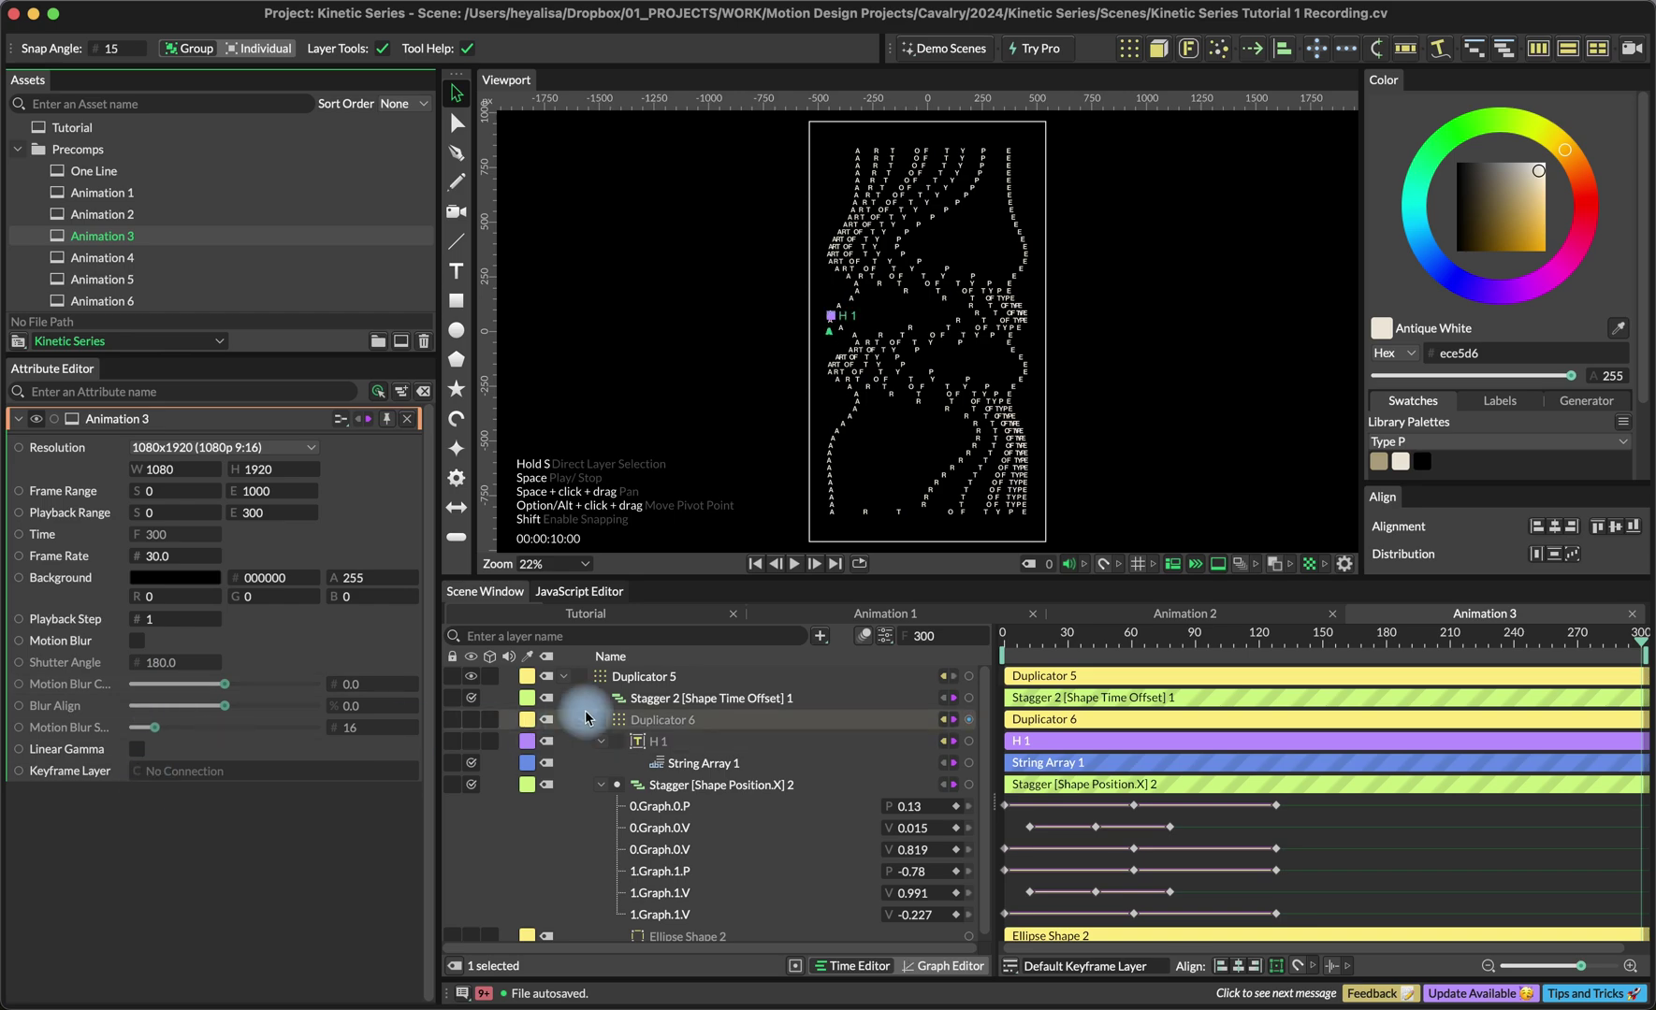
pyautogui.click(462, 701)
pyautogui.click(138, 550)
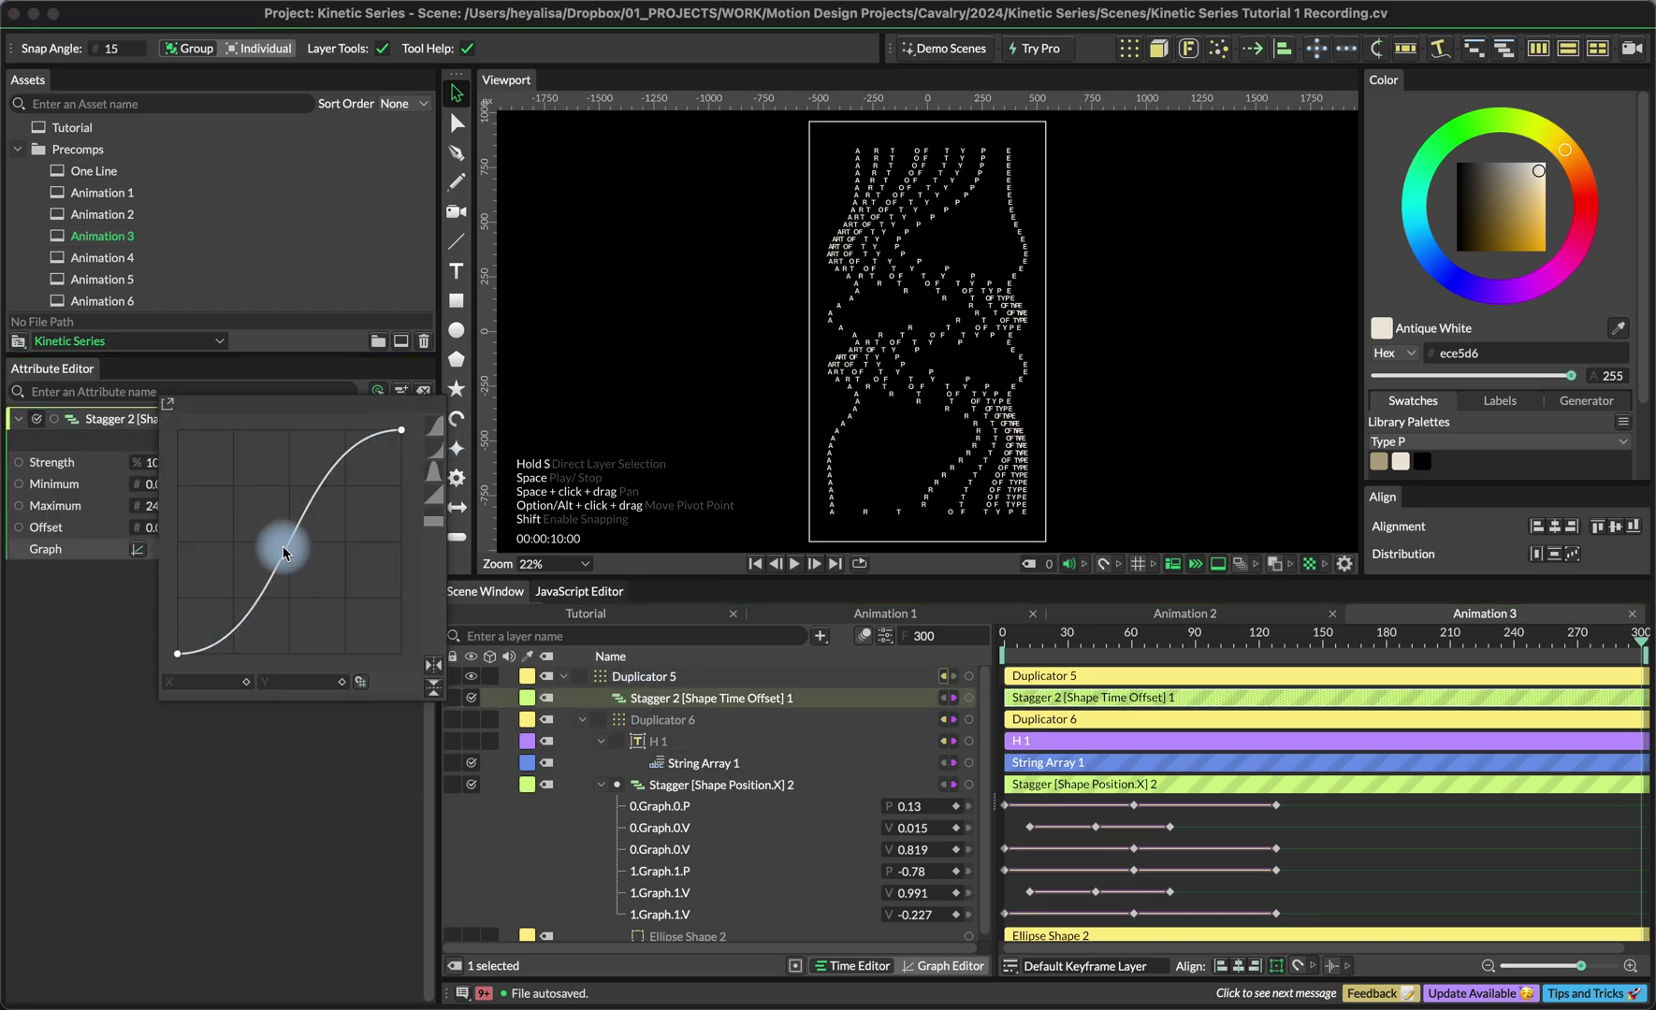
# Play the Animation 3 composition and examine the offset value keyframes of its Shape Position.X Stagger graph.
pyautogui.press('space')
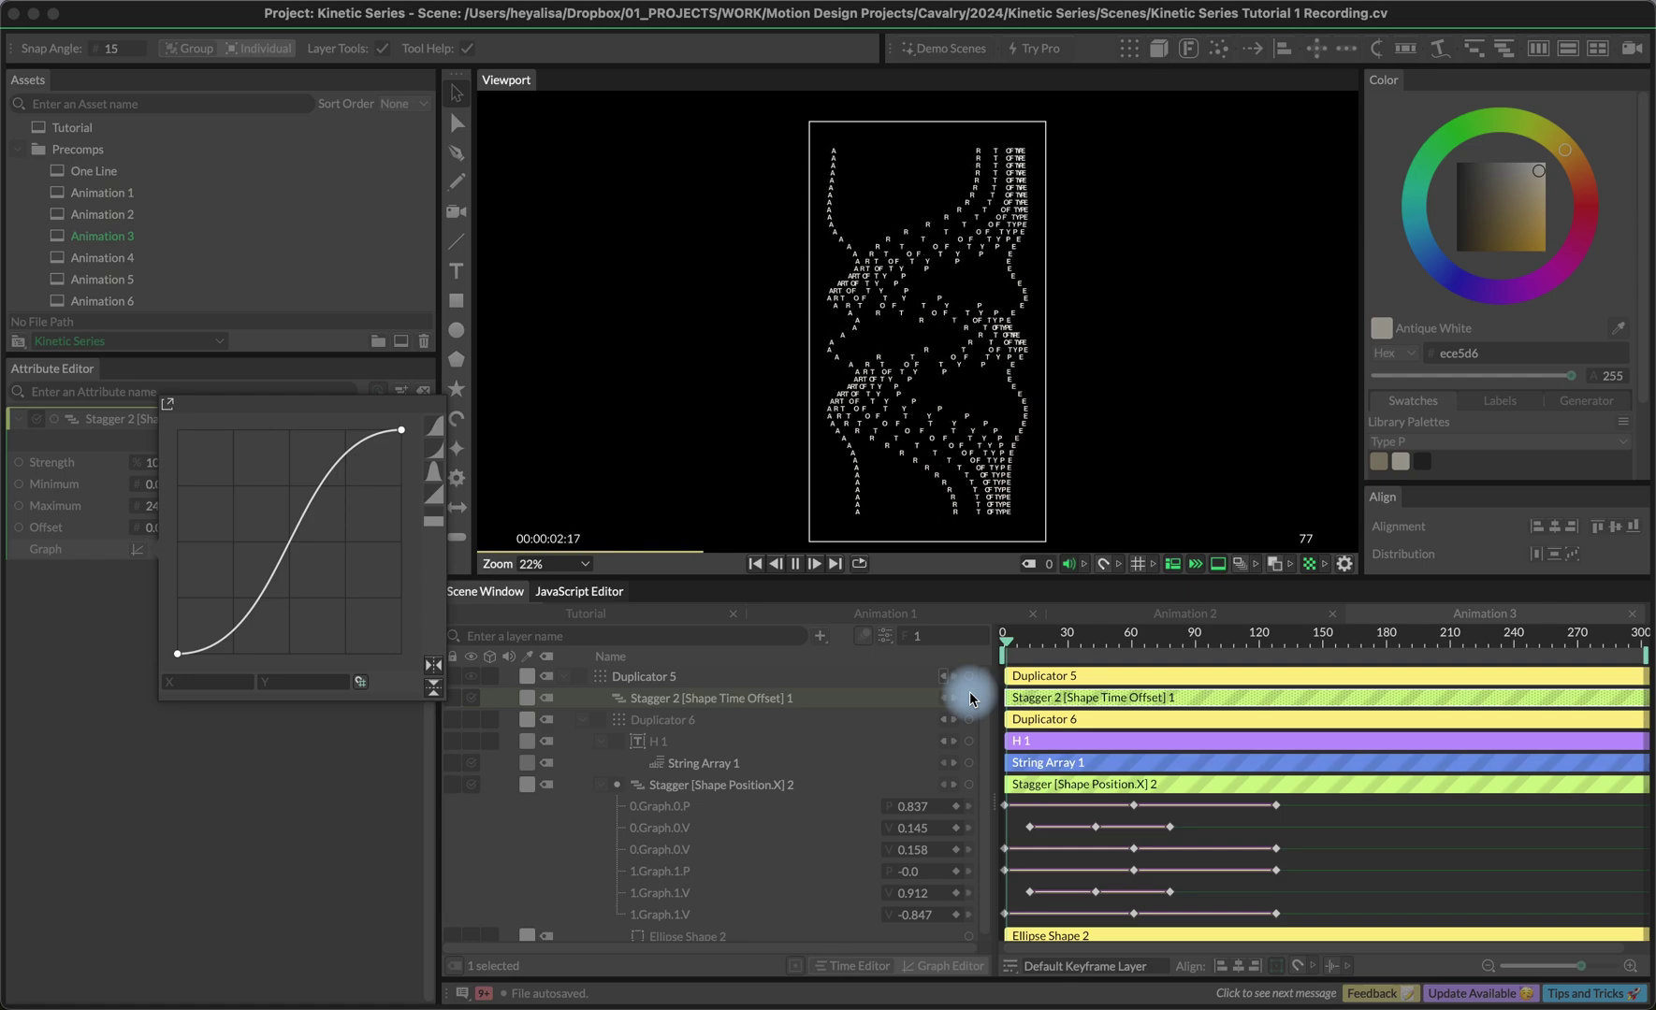
pyautogui.press('space')
pyautogui.moveTo(1190, 797); pyautogui.dragTo(1018, 853)
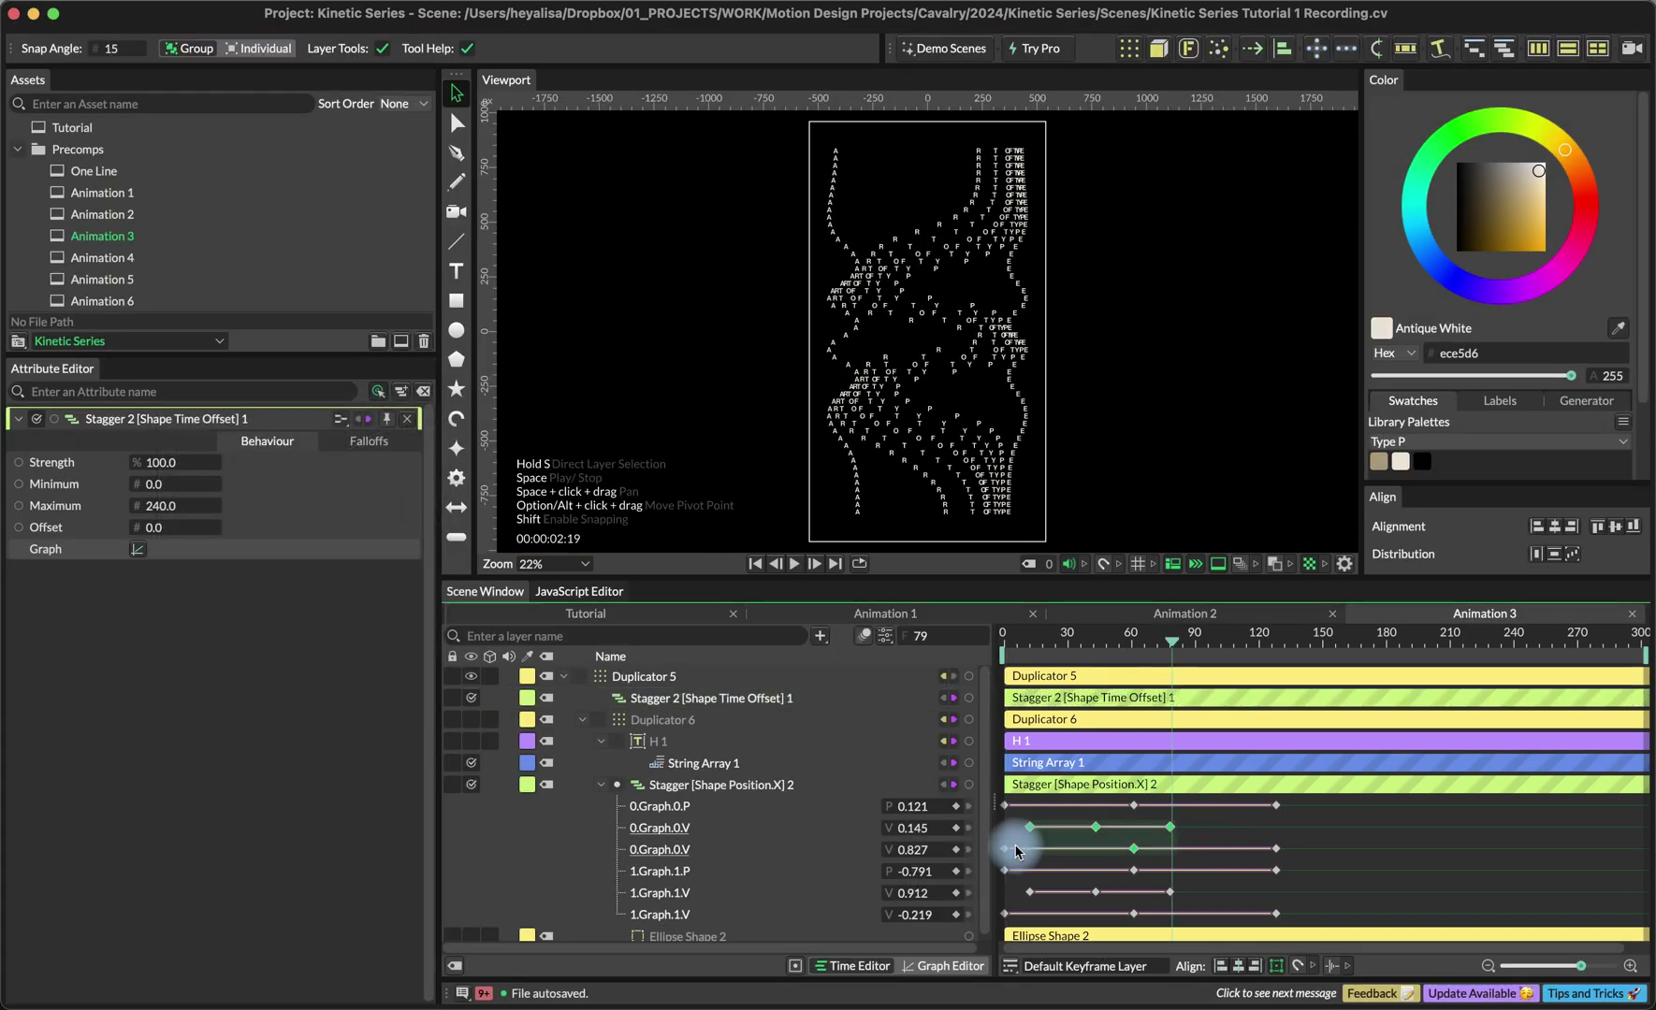
pyautogui.moveTo(1190, 639); pyautogui.dragTo(1201, 640)
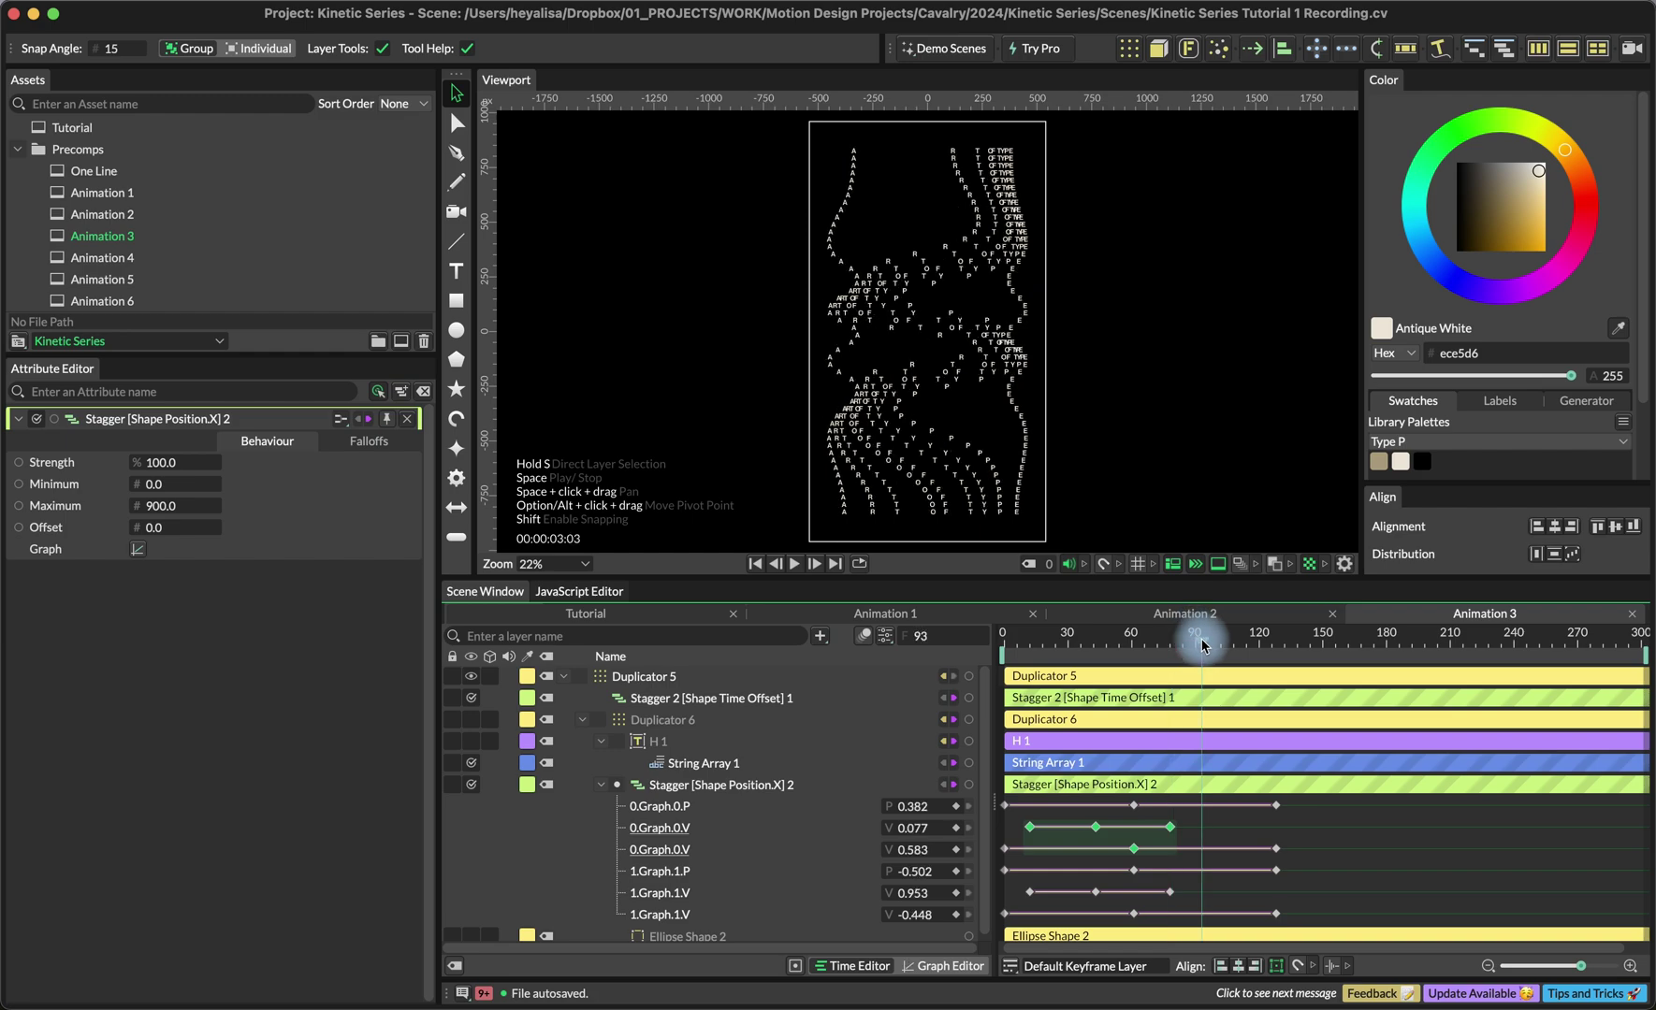
# Open the Animation 4 composition, inspect the Frame behaviour driving Position.Y, and play the animation from frame 0.
pyautogui.doubleClick(102, 257)
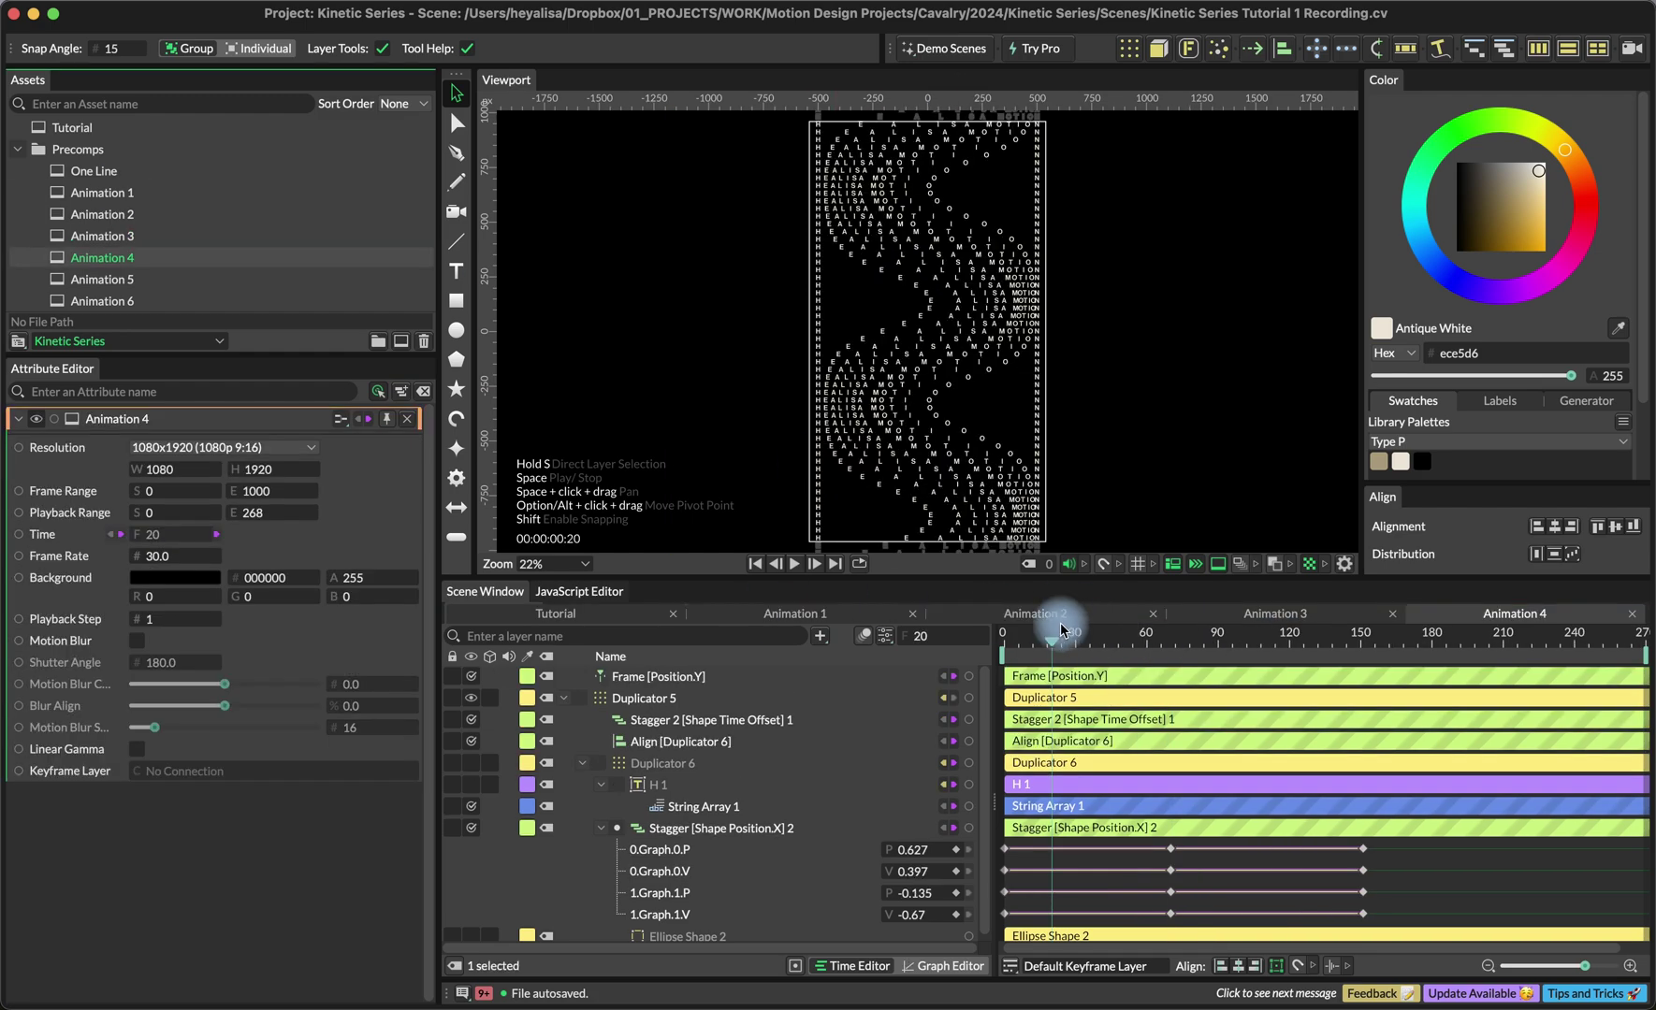
pyautogui.moveTo(1065, 634); pyautogui.dragTo(1003, 668)
pyautogui.click(1003, 666)
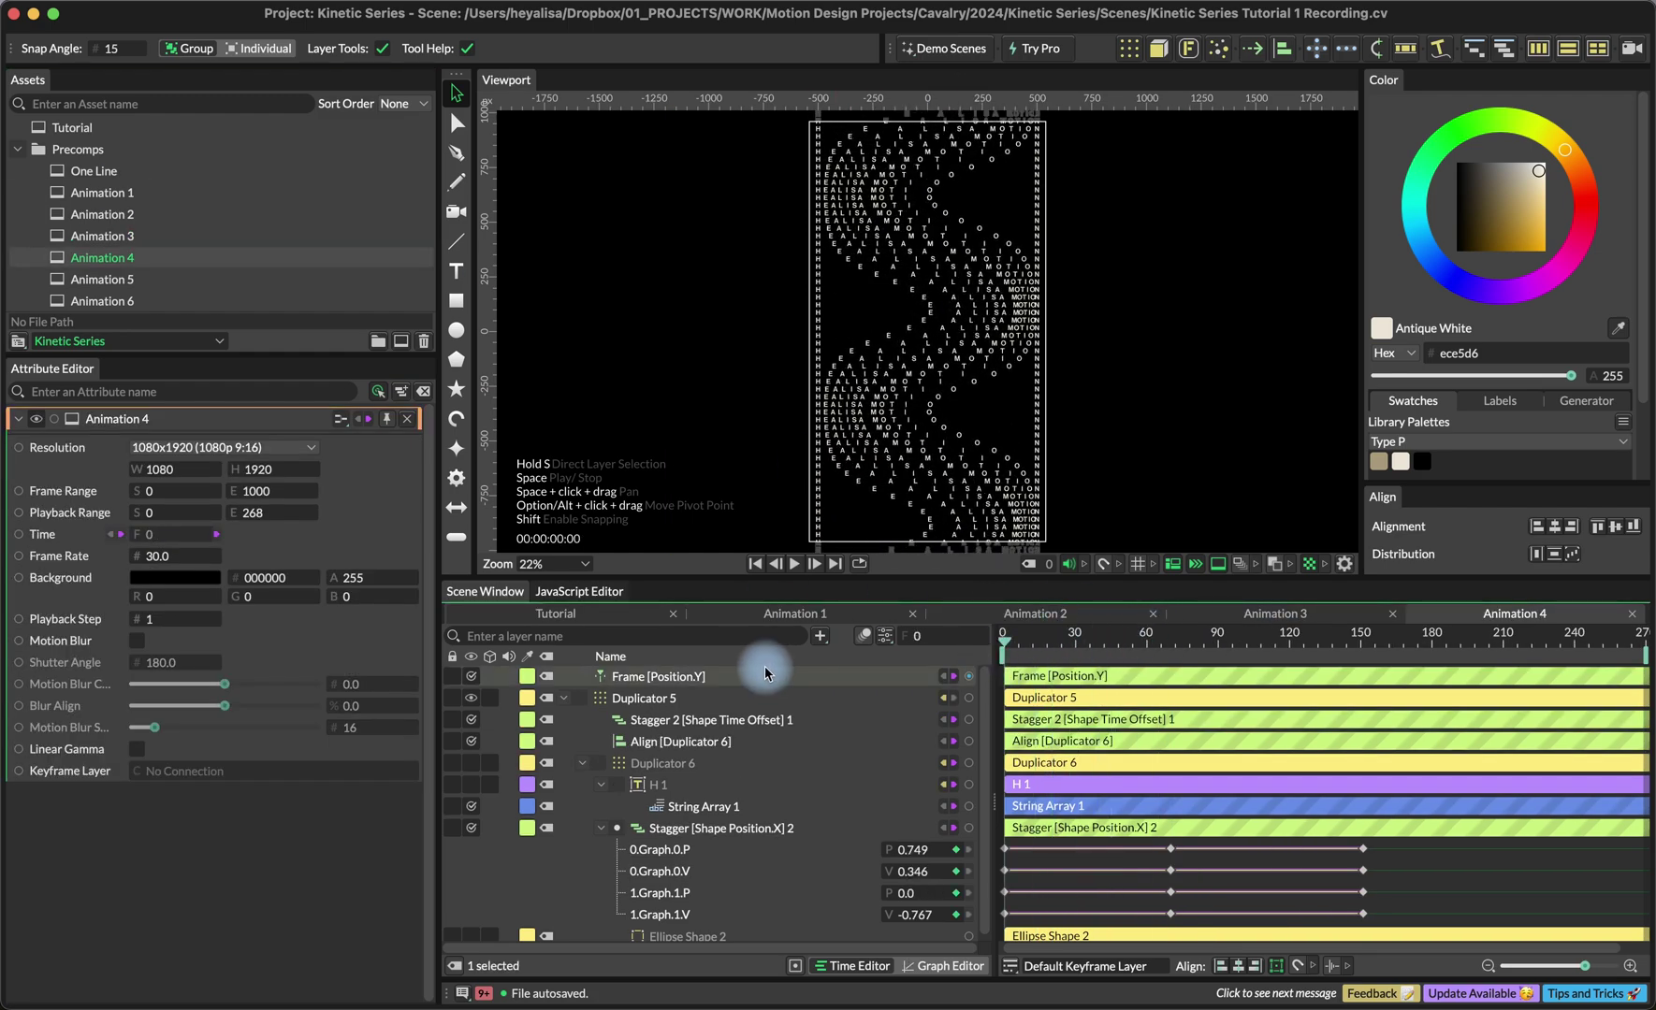
pyautogui.click(758, 675)
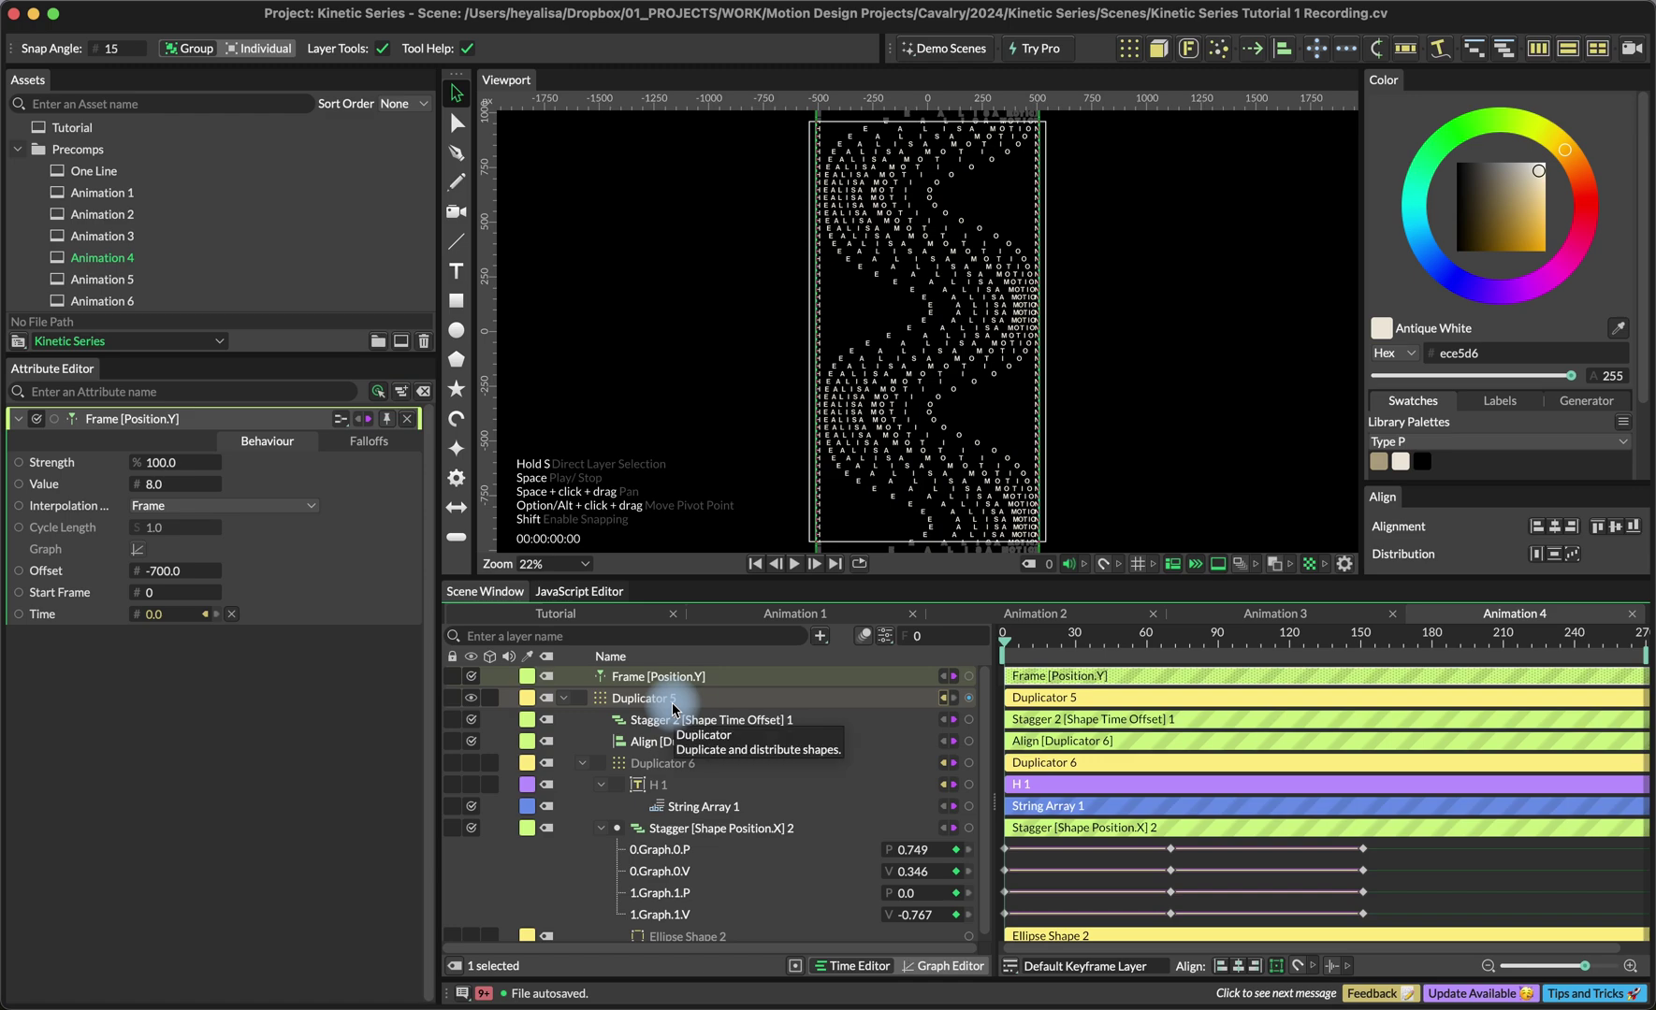
pyautogui.press('space')
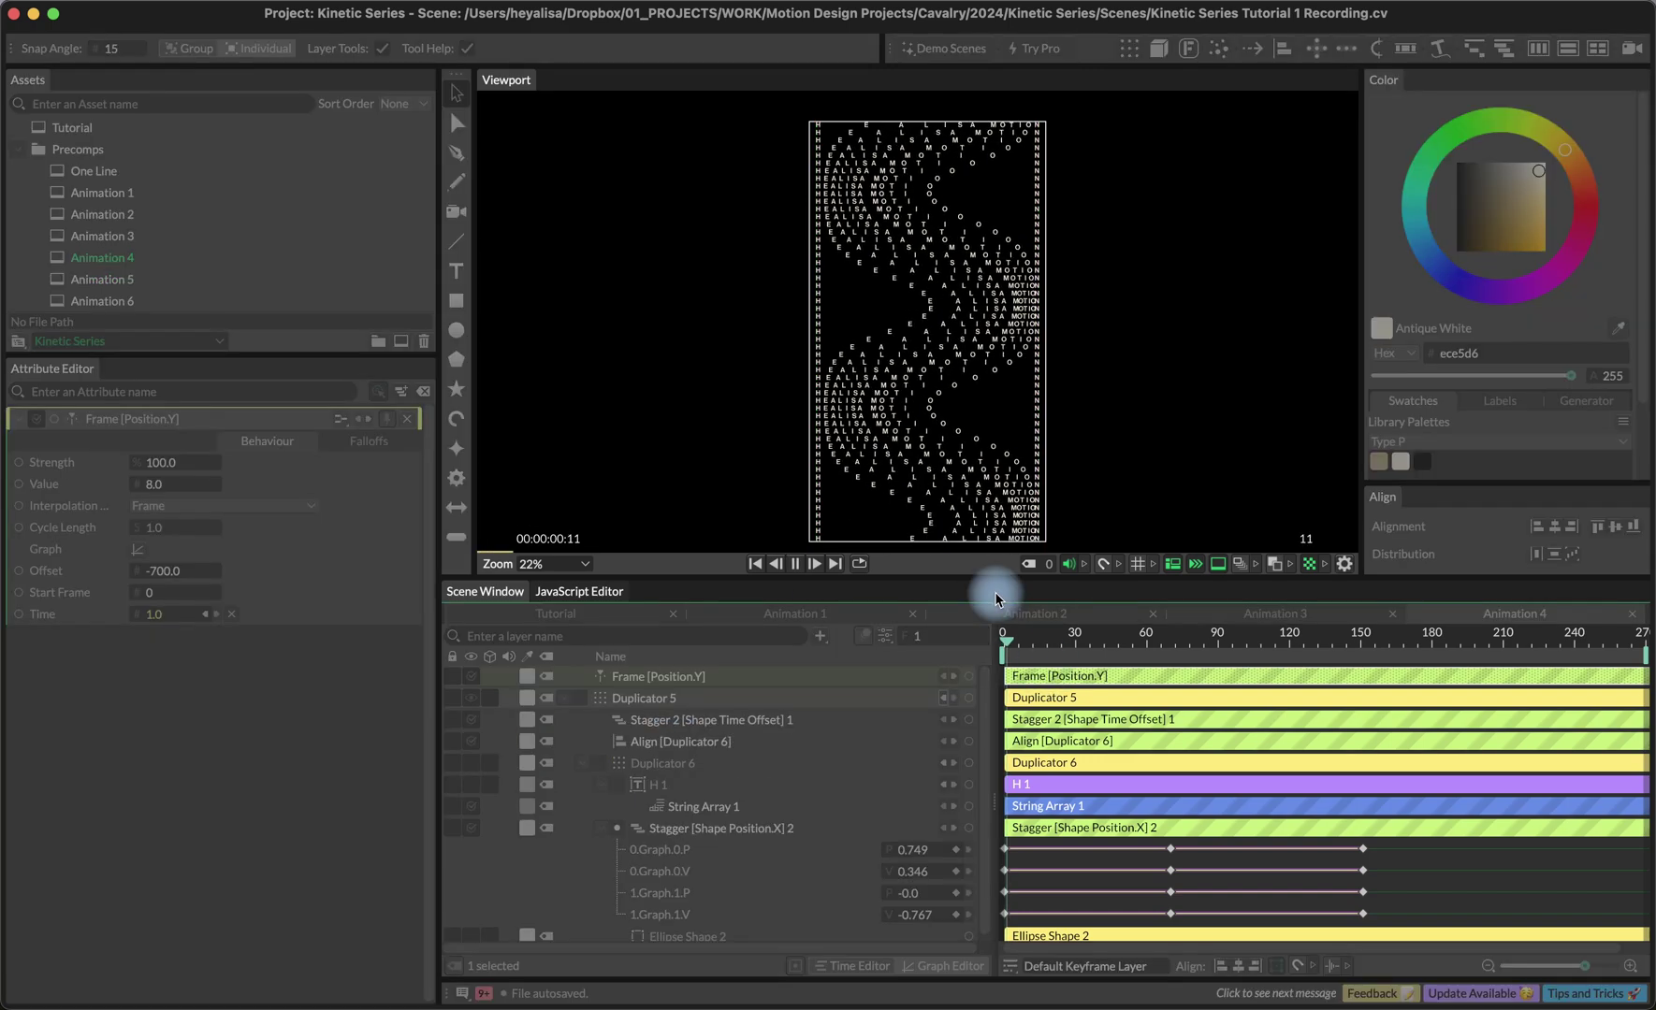